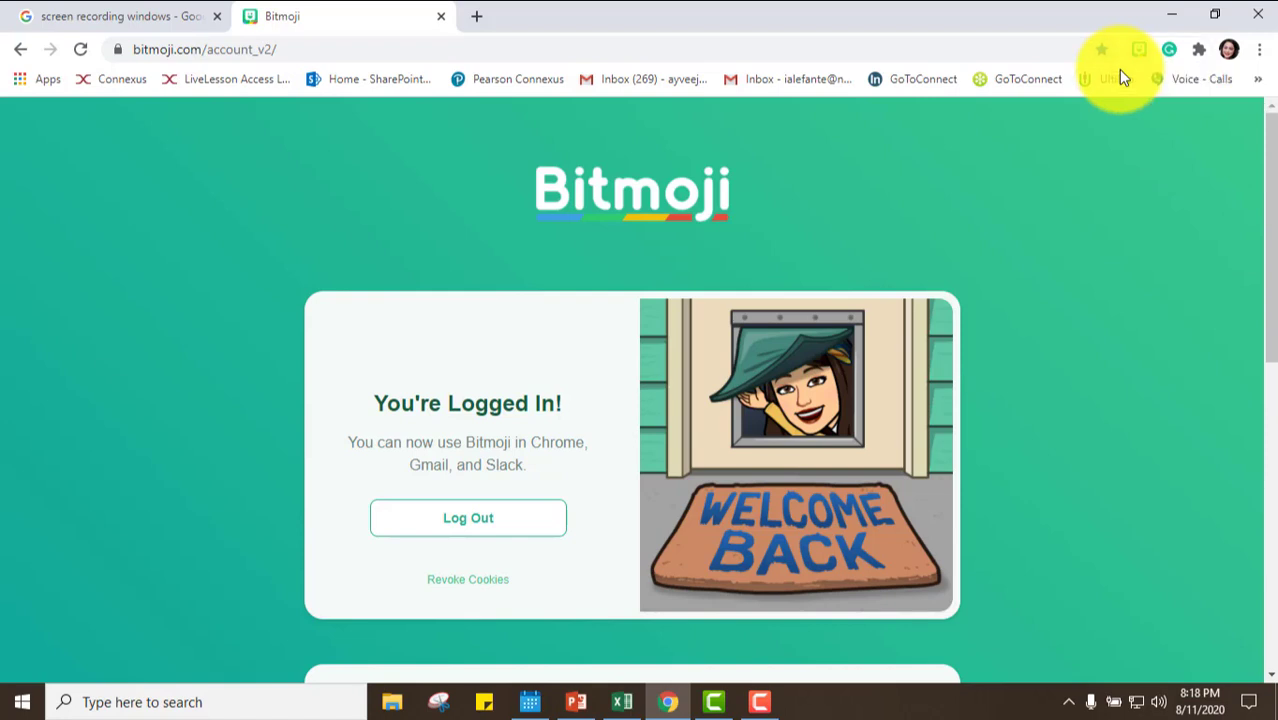
- Pin the logged-in Bitmoji extension from Chrome's extensions list
{"action": "left_click", "coordinate": [1197, 52]}
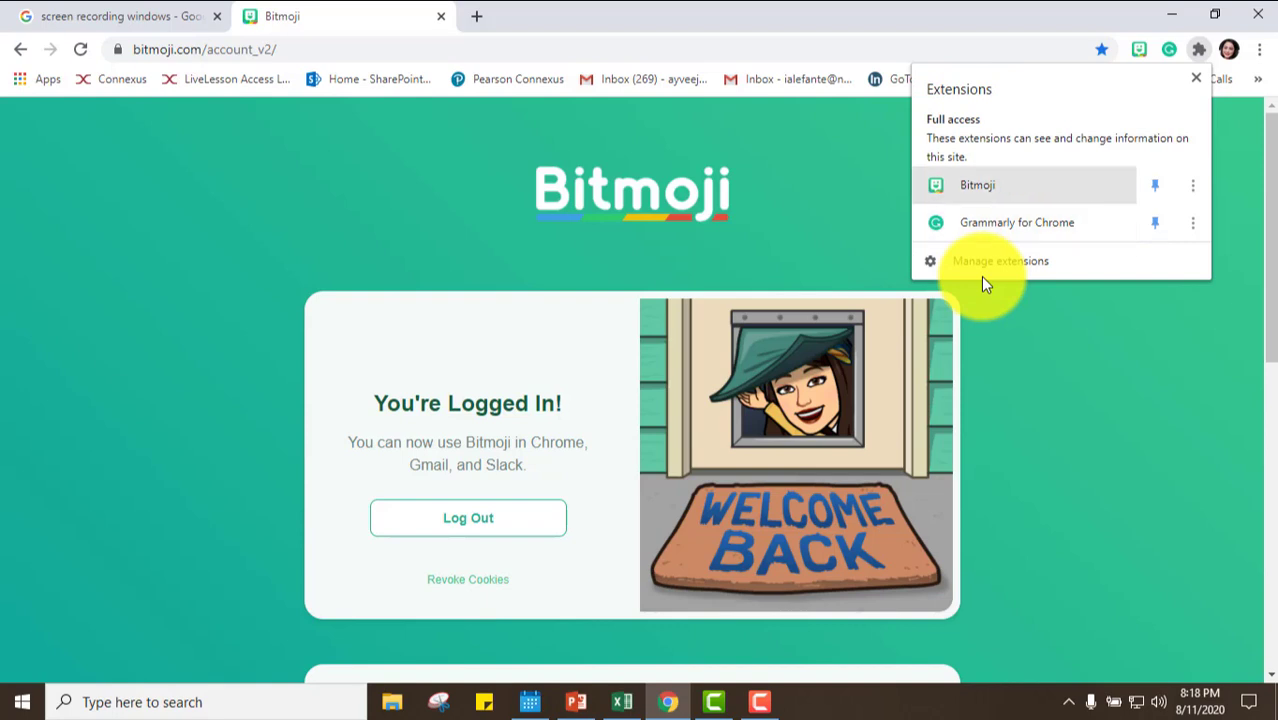
{"action": "left_click", "coordinate": [1191, 188]}
- Open remove.bg in a new browser tab by entering 'rem' in the address bar
{"action": "left_click", "coordinate": [1189, 192]}
{"action": "left_click", "coordinate": [480, 18]}
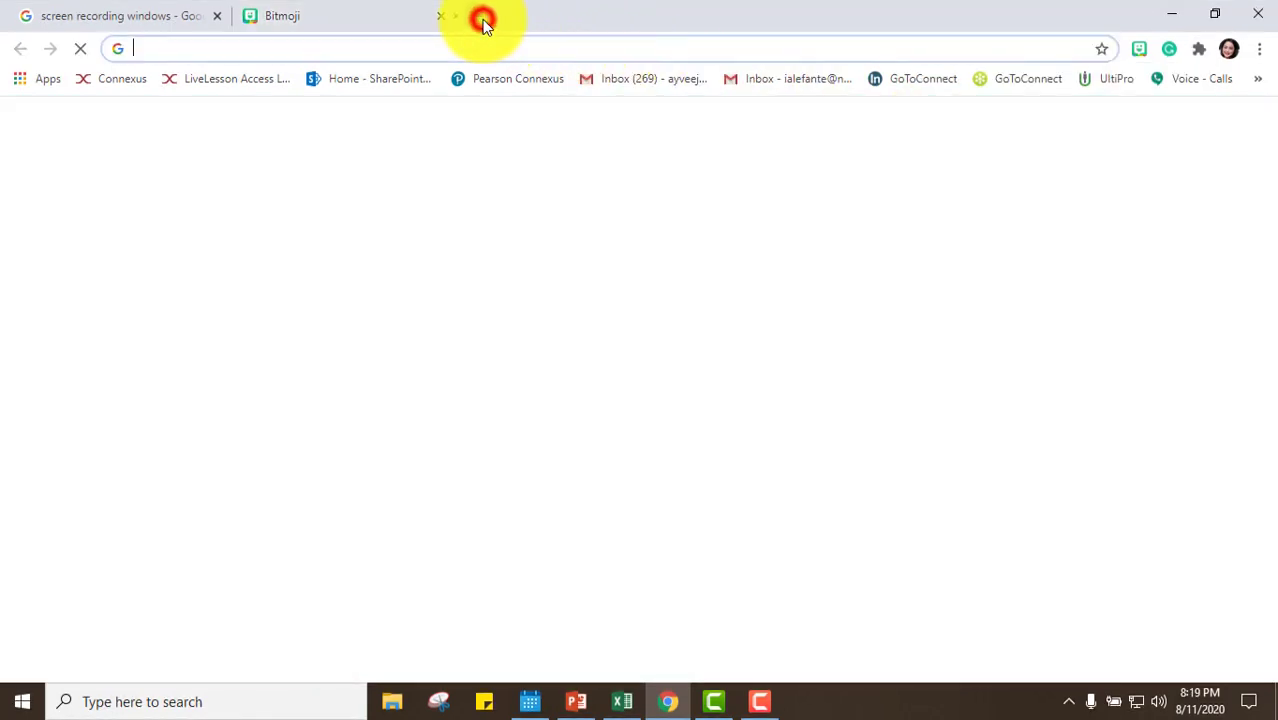
{"action": "left_click", "coordinate": [410, 49]}
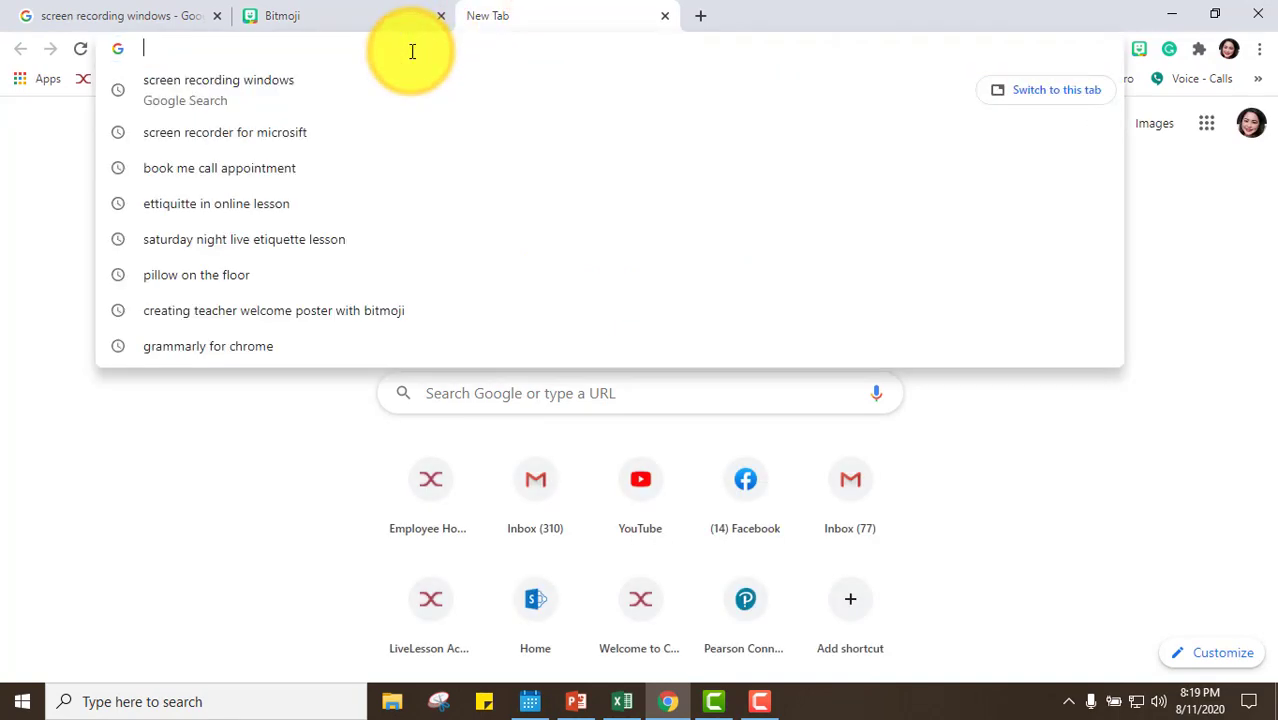
{"action": "type", "text": "rem"}
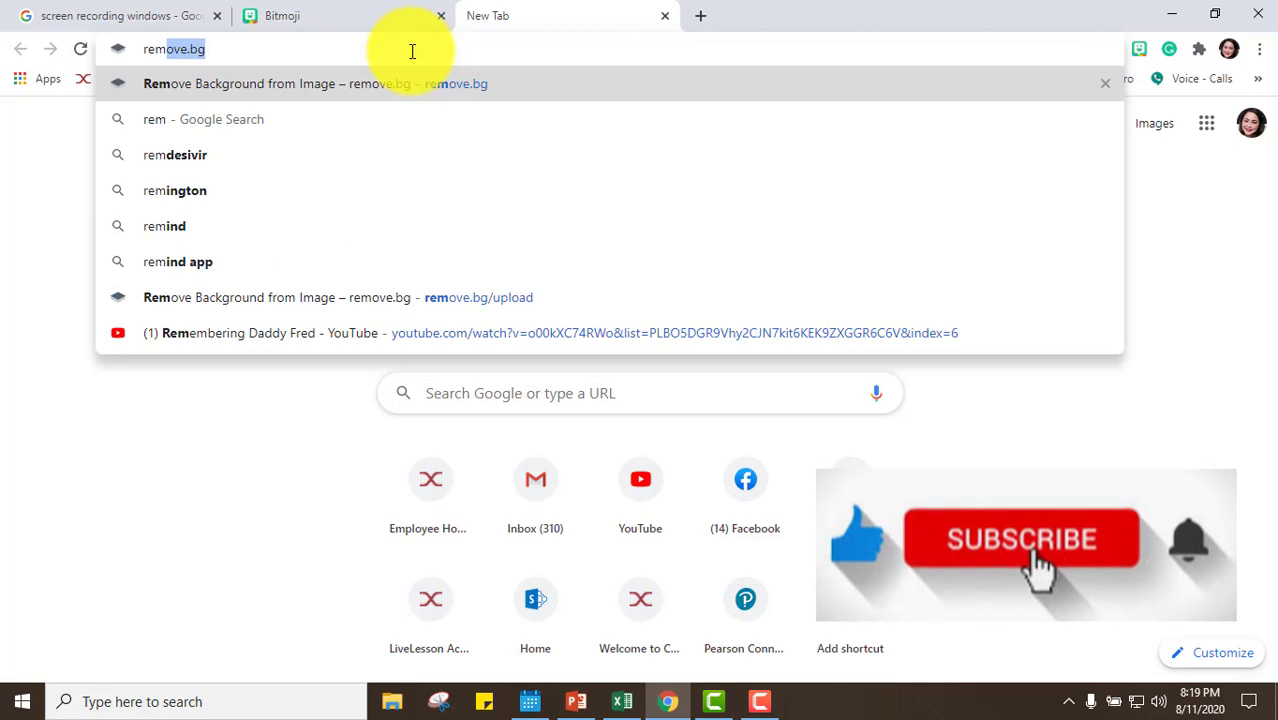
{"action": "key", "text": "Return"}
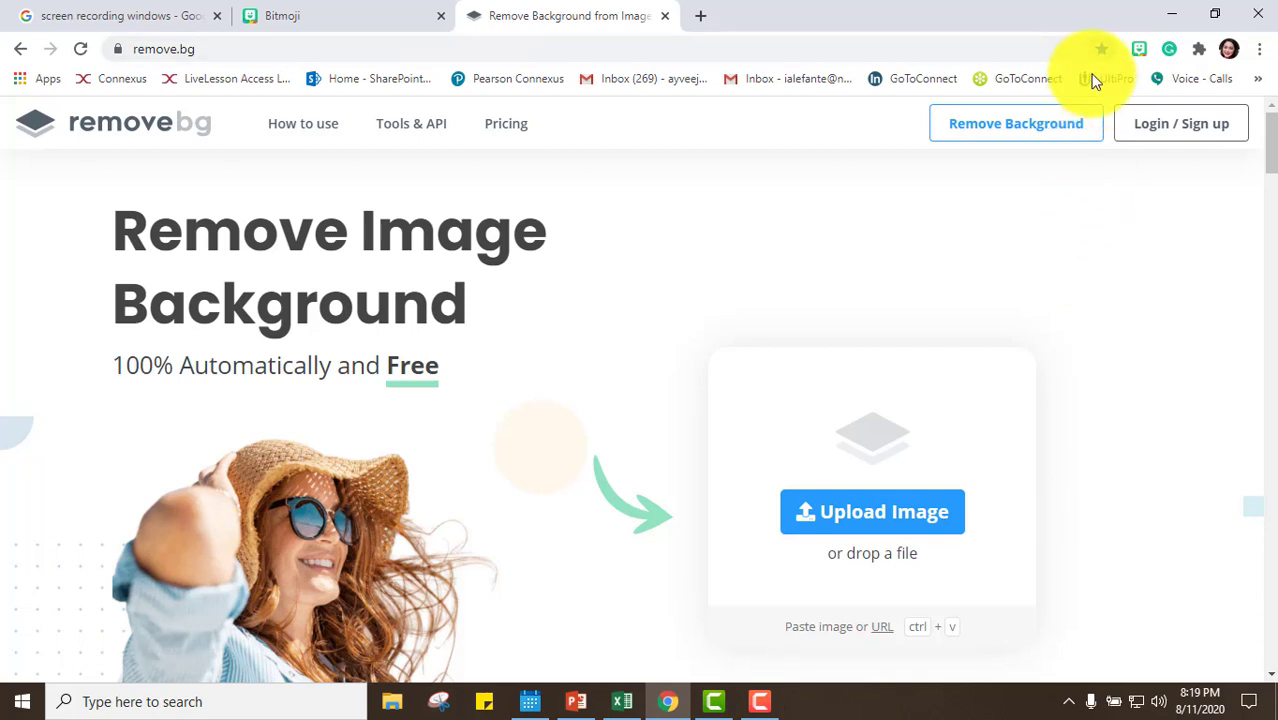
{"action": "left_click", "coordinate": [1257, 80]}
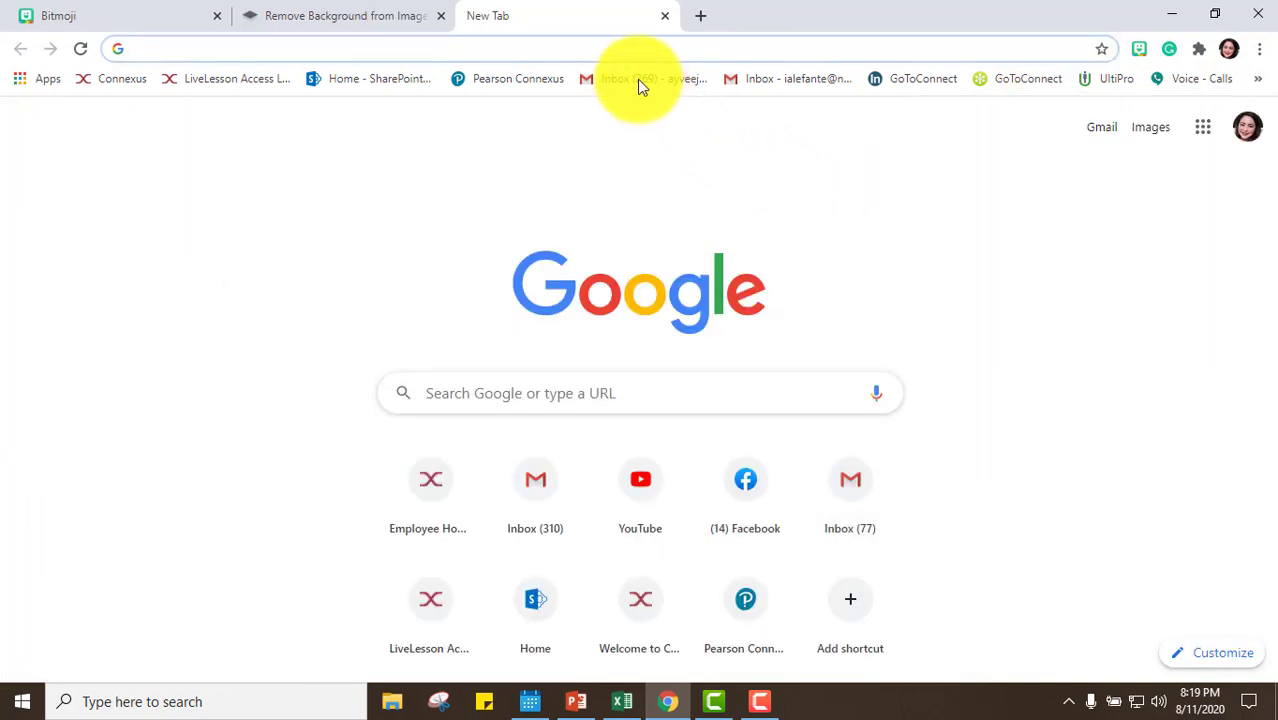
- Start a blank Google Slides presentation from Gmail's Google apps menu
{"action": "left_click", "coordinate": [637, 79]}
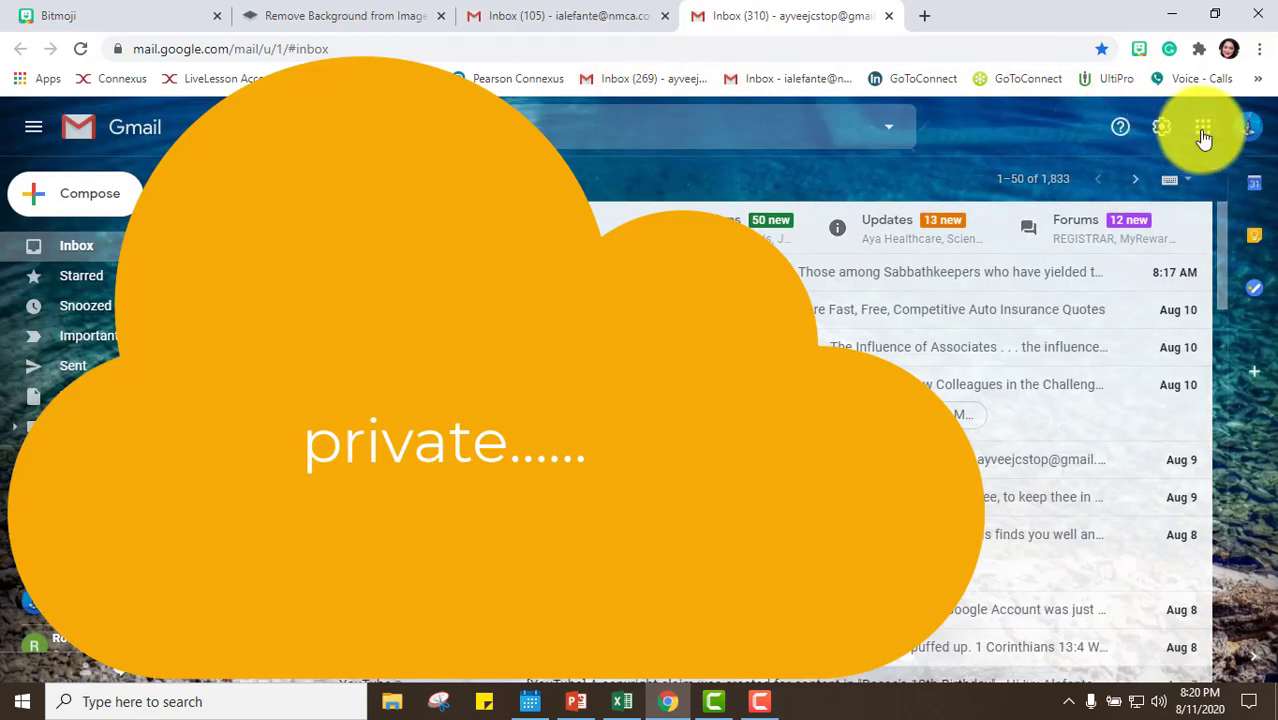
{"action": "left_click", "coordinate": [1203, 127]}
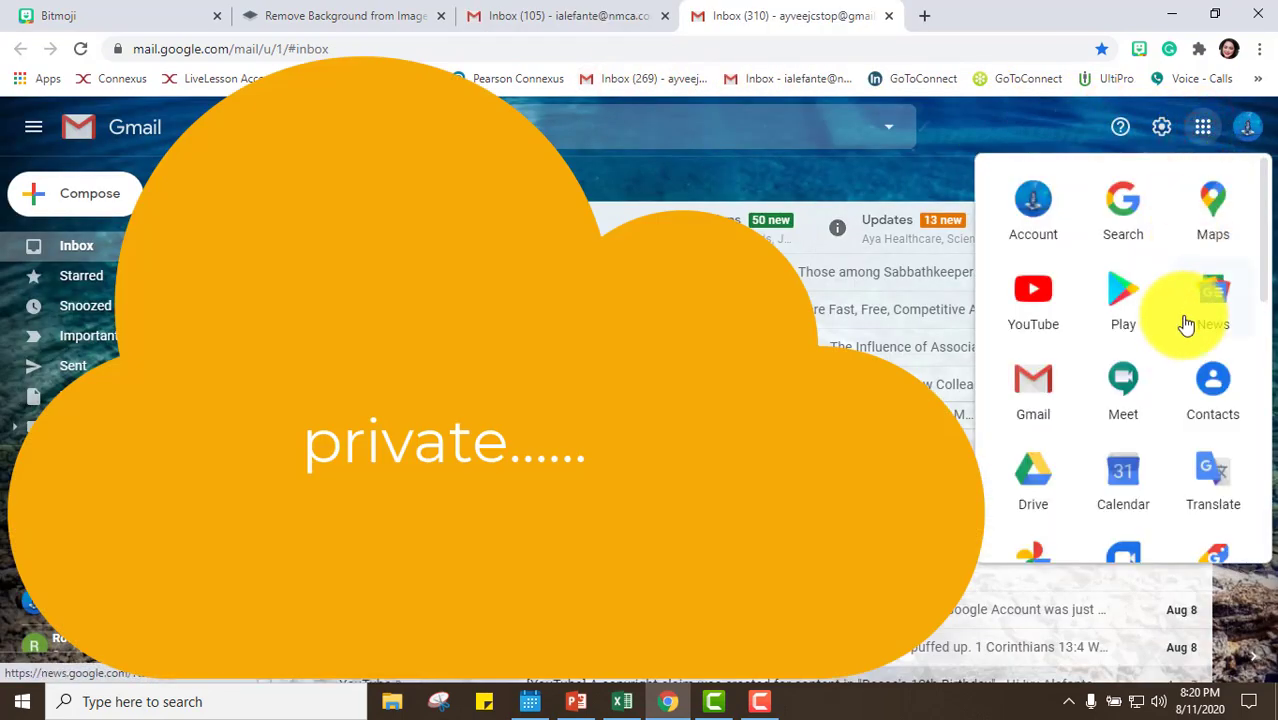
{"action": "scroll", "coordinate": [1186, 325], "scroll_direction": "down", "scroll_amount": 5}
{"action": "scroll", "coordinate": [1185, 323], "scroll_direction": "up", "scroll_amount": 3}
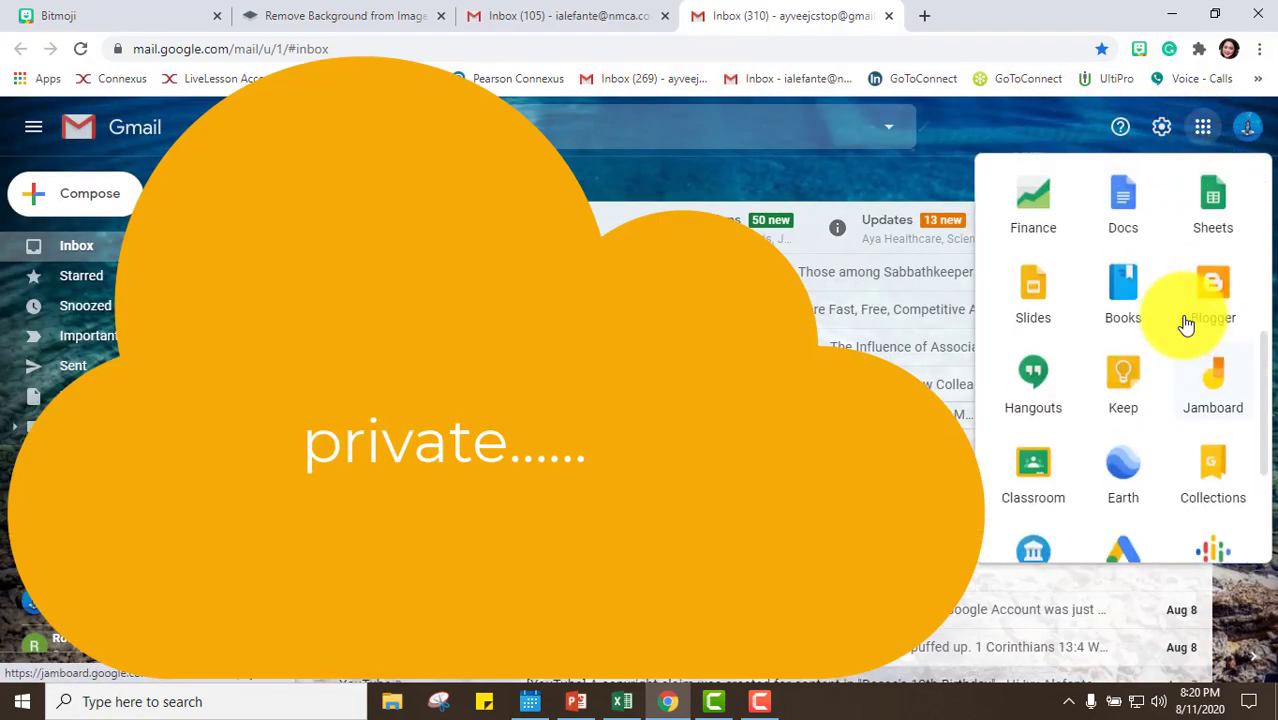
{"action": "left_click", "coordinate": [1048, 392]}
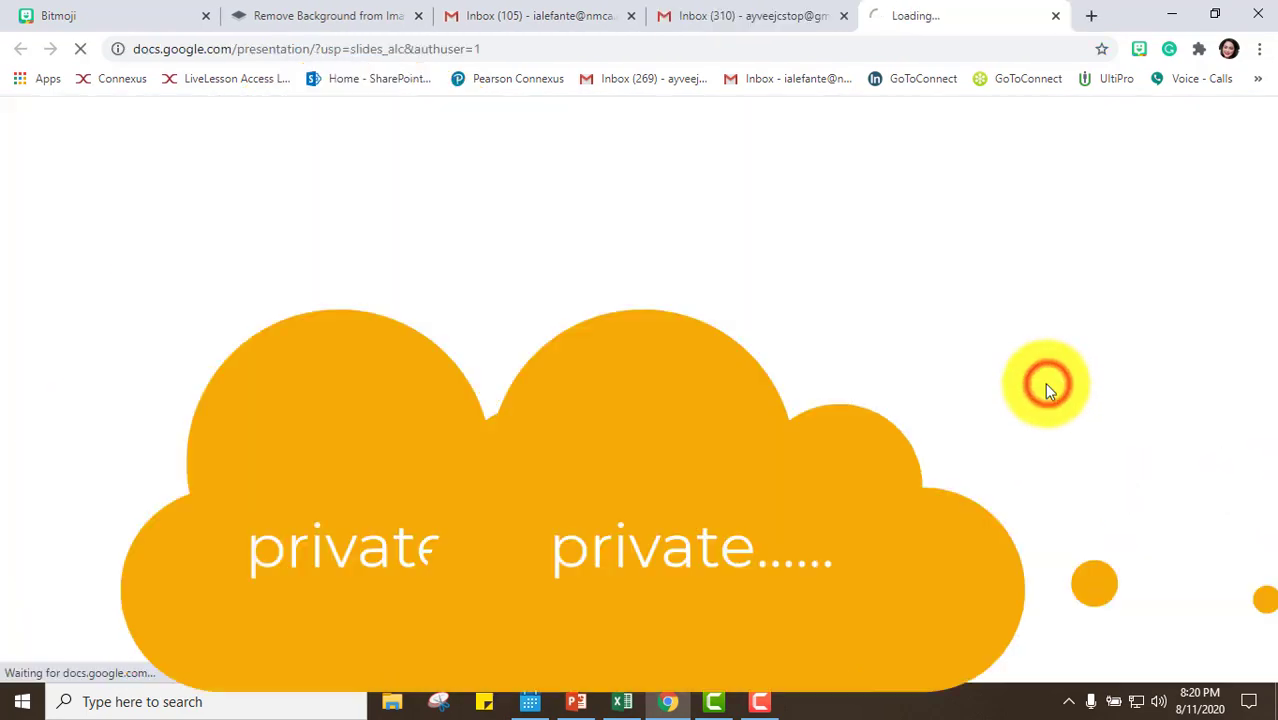
{"action": "left_click", "coordinate": [250, 247]}
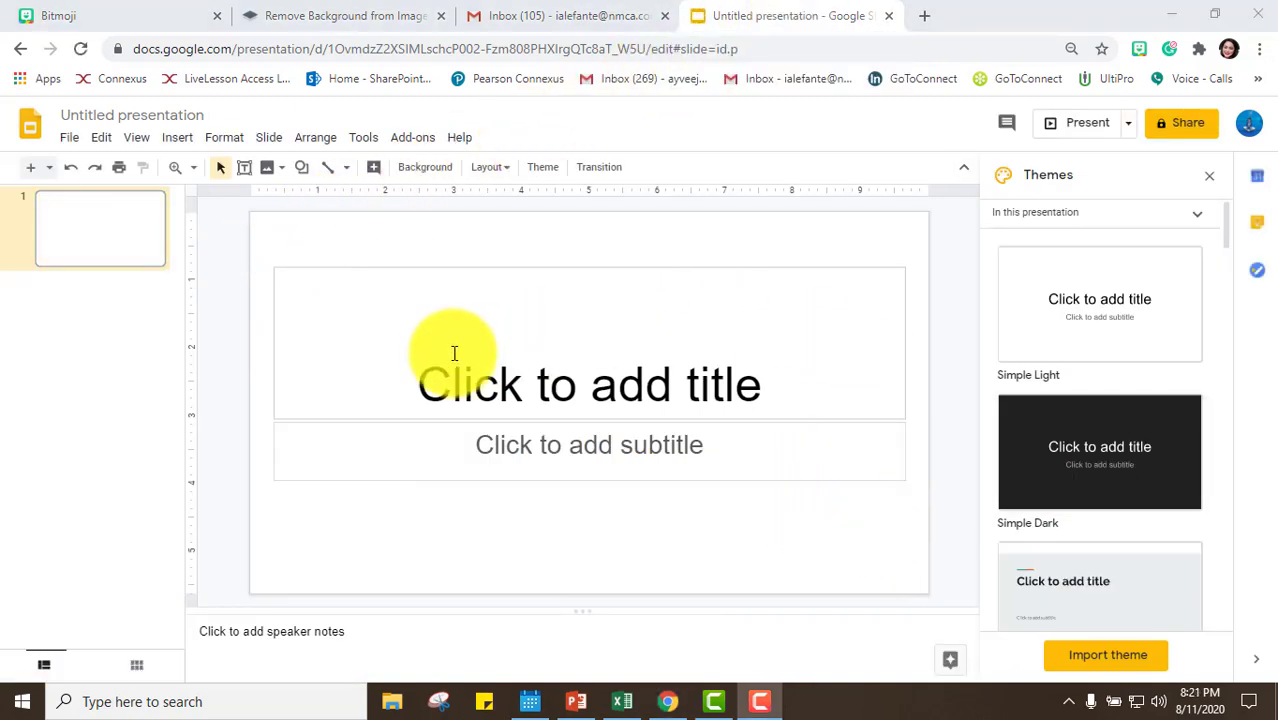
- Delete the title and subtitle placeholders from the blank slide
{"action": "left_click", "coordinate": [284, 248]}
{"action": "left_click_drag", "start_coordinate": [268, 242], "coordinate": [901, 536]}
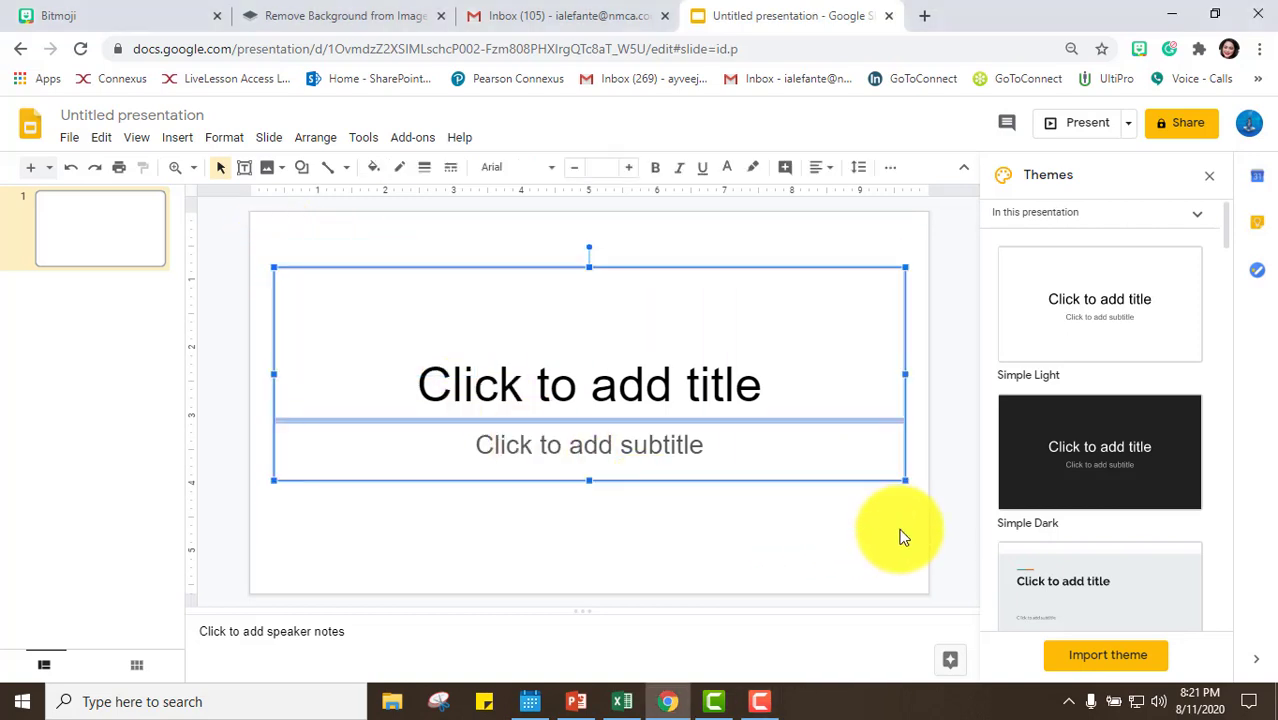
{"action": "key", "text": "Delete"}
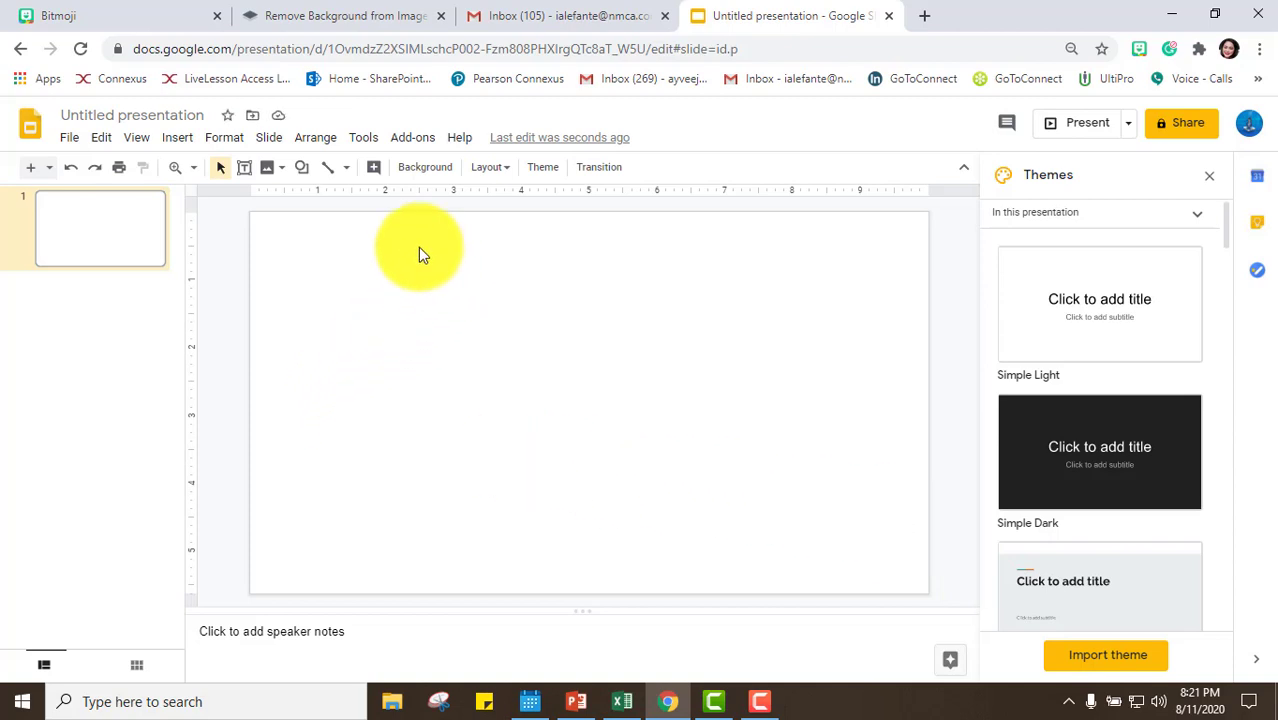
- Open the Add-ons menu to reach Get add-ons
{"action": "left_click", "coordinate": [416, 142]}
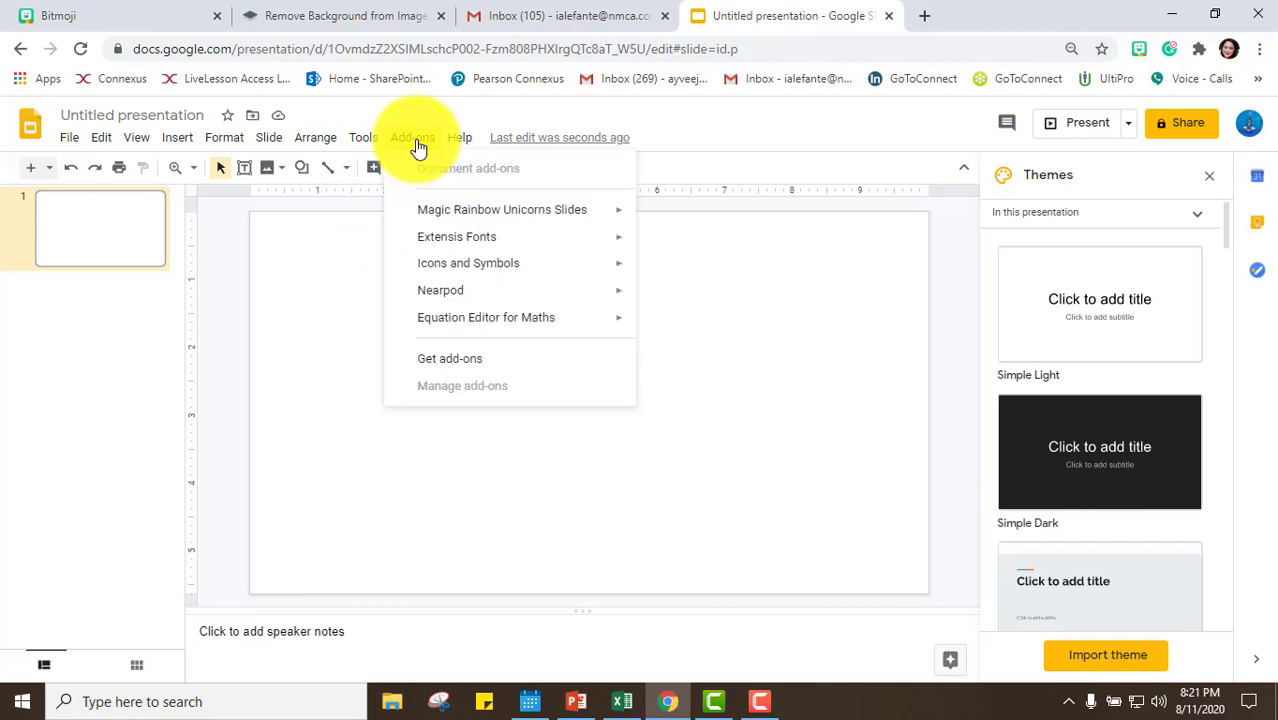
{"action": "mouse_move", "coordinate": [467, 245]}
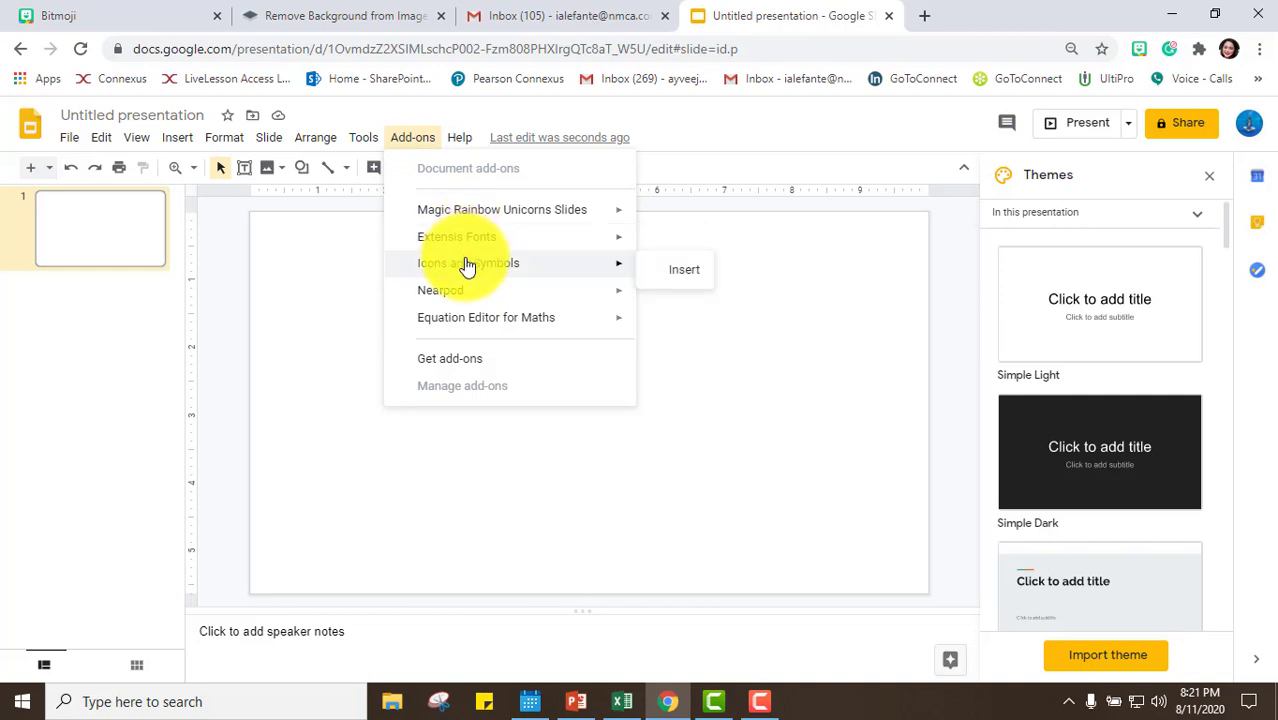
{"action": "mouse_move", "coordinate": [467, 220]}
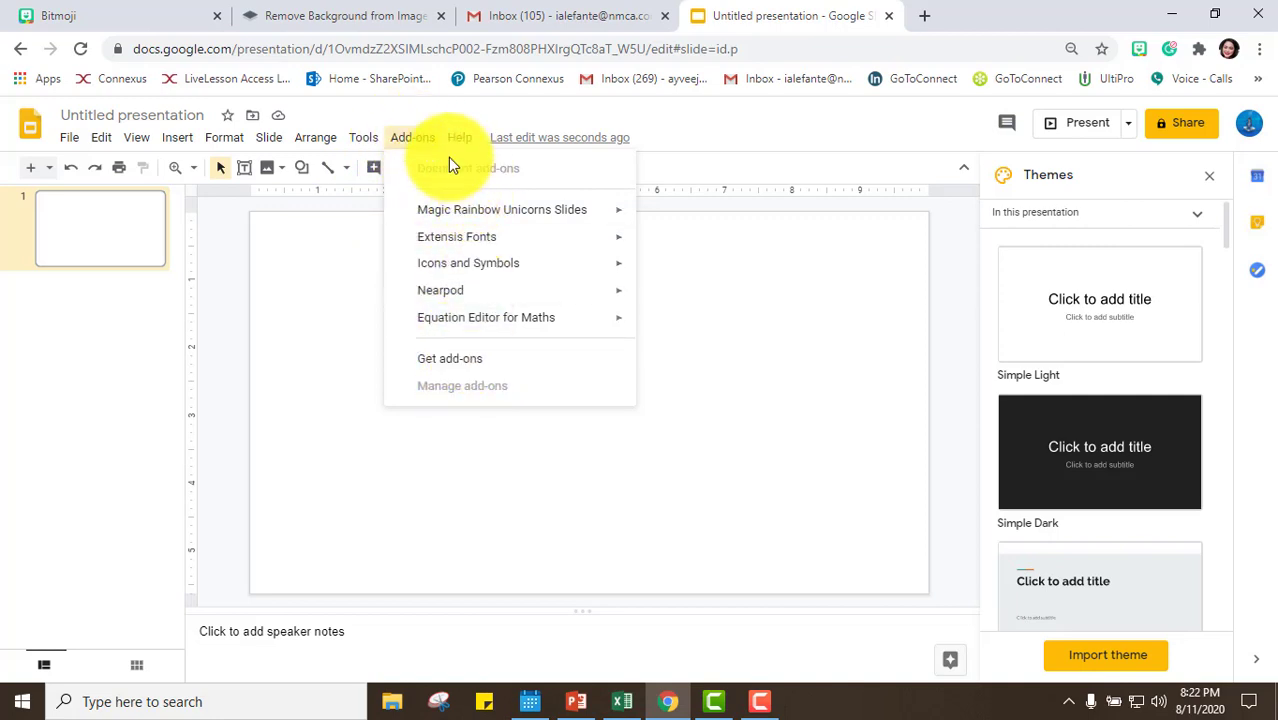
- Browse the G Suite Marketplace add-ons for Slides, then close the marketplace
{"action": "left_click", "coordinate": [461, 358]}
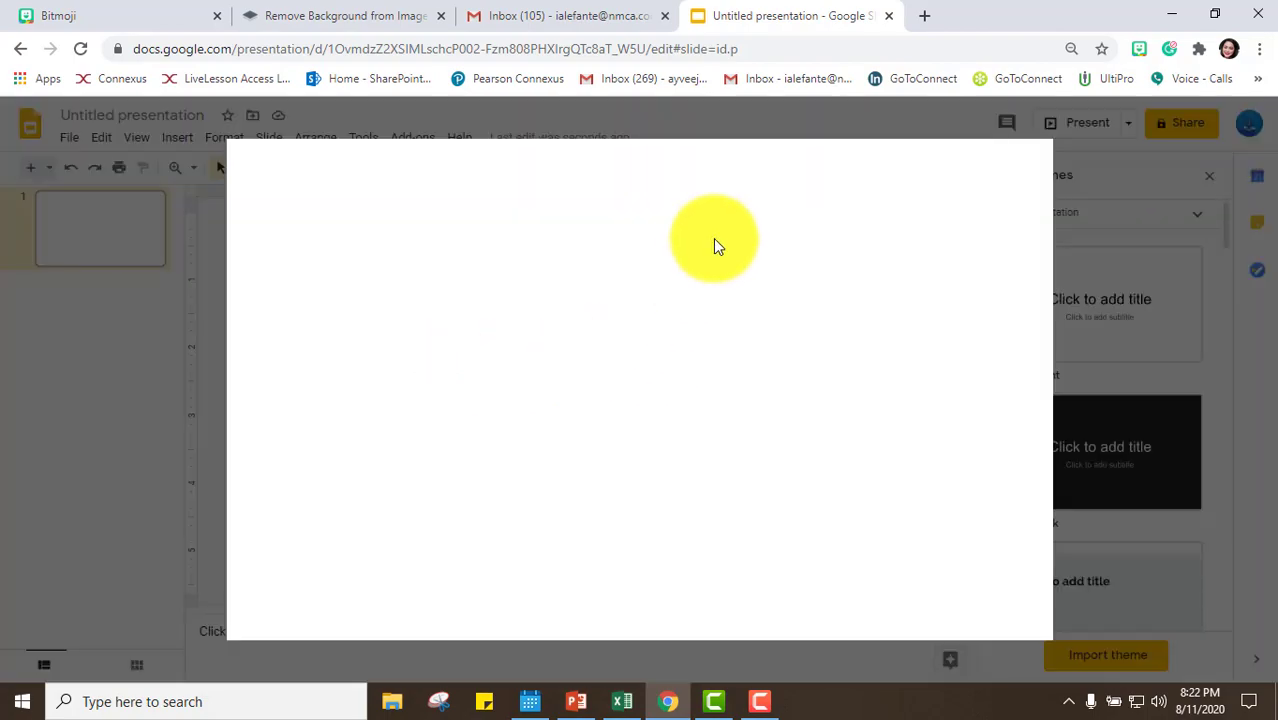
{"action": "scroll", "coordinate": [688, 405], "scroll_direction": "down", "scroll_amount": 15}
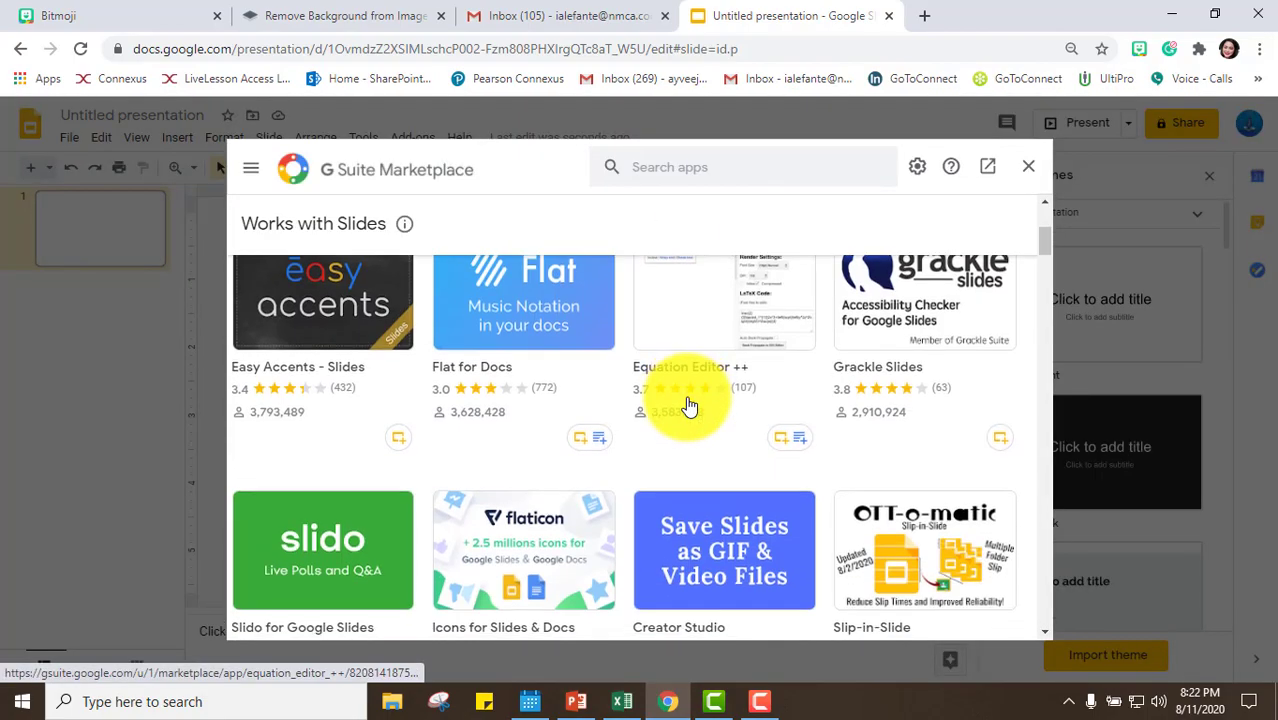
{"action": "scroll", "coordinate": [688, 405], "scroll_direction": "up", "scroll_amount": 3}
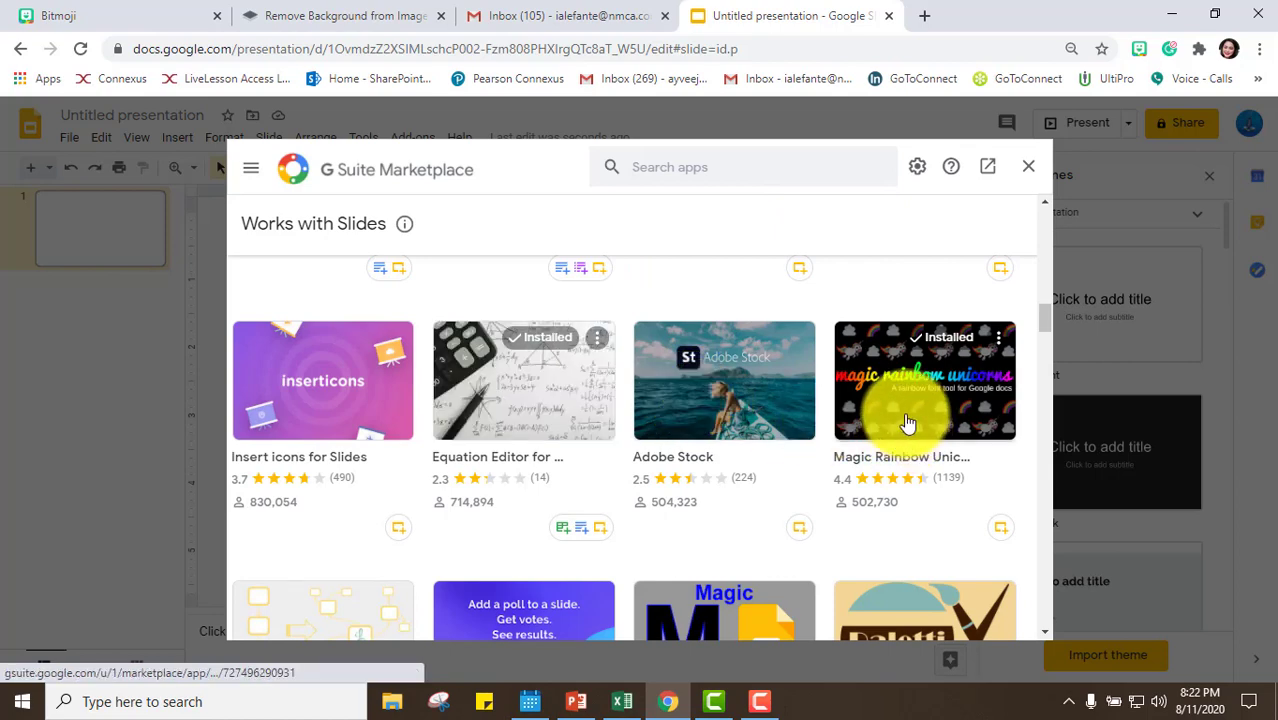
{"action": "scroll", "coordinate": [900, 425], "scroll_direction": "down", "scroll_amount": 3}
{"action": "scroll", "coordinate": [867, 425], "scroll_direction": "down", "scroll_amount": 10}
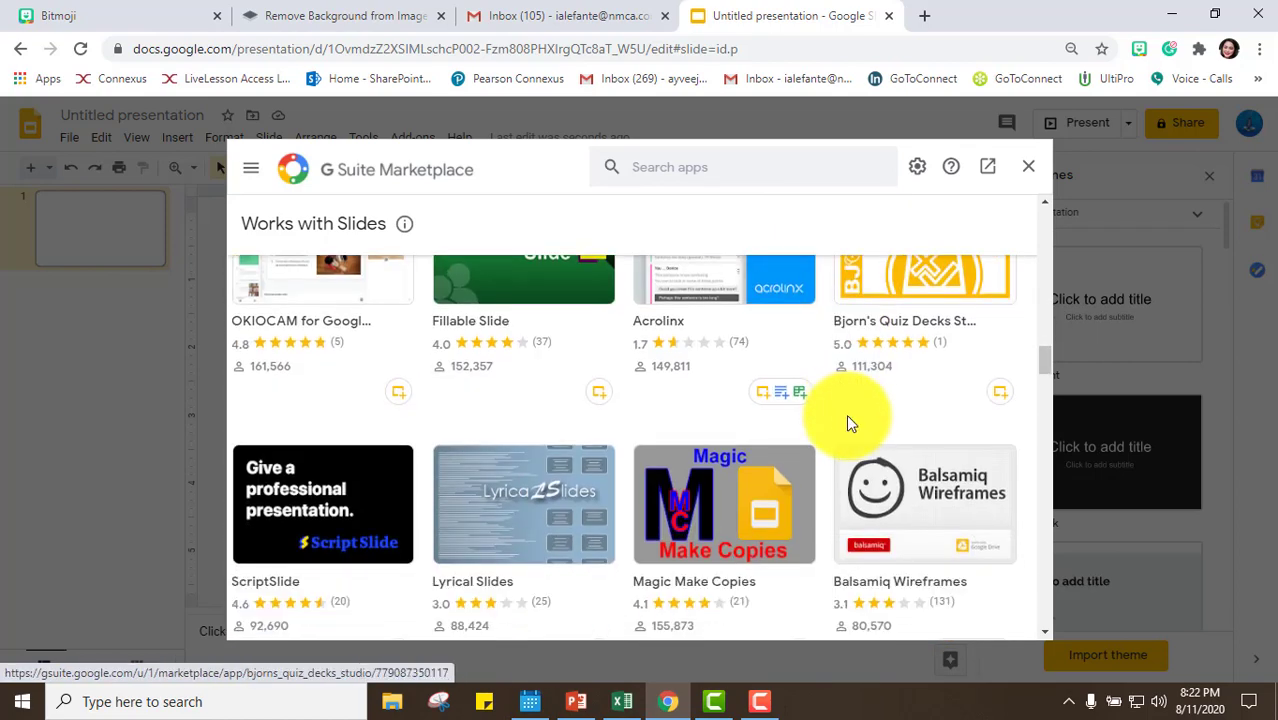
{"action": "scroll", "coordinate": [840, 422], "scroll_direction": "down", "scroll_amount": 10}
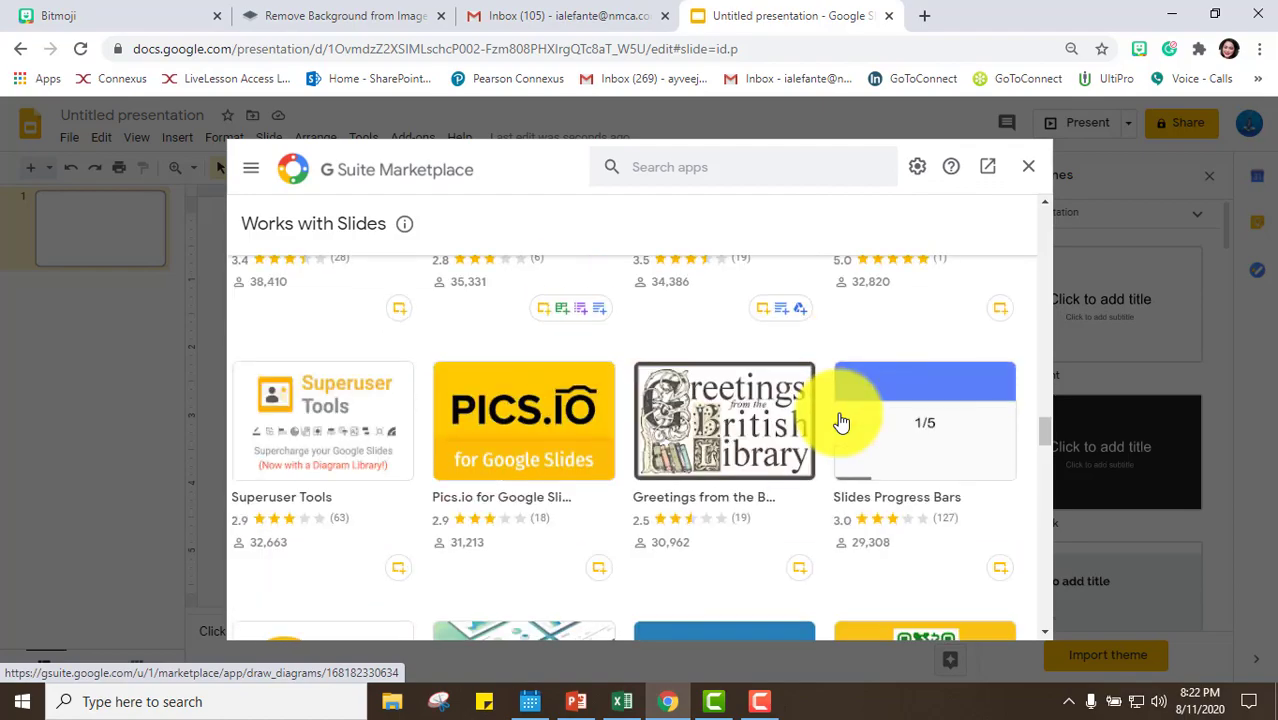
{"action": "scroll", "coordinate": [838, 420], "scroll_direction": "up", "scroll_amount": 20}
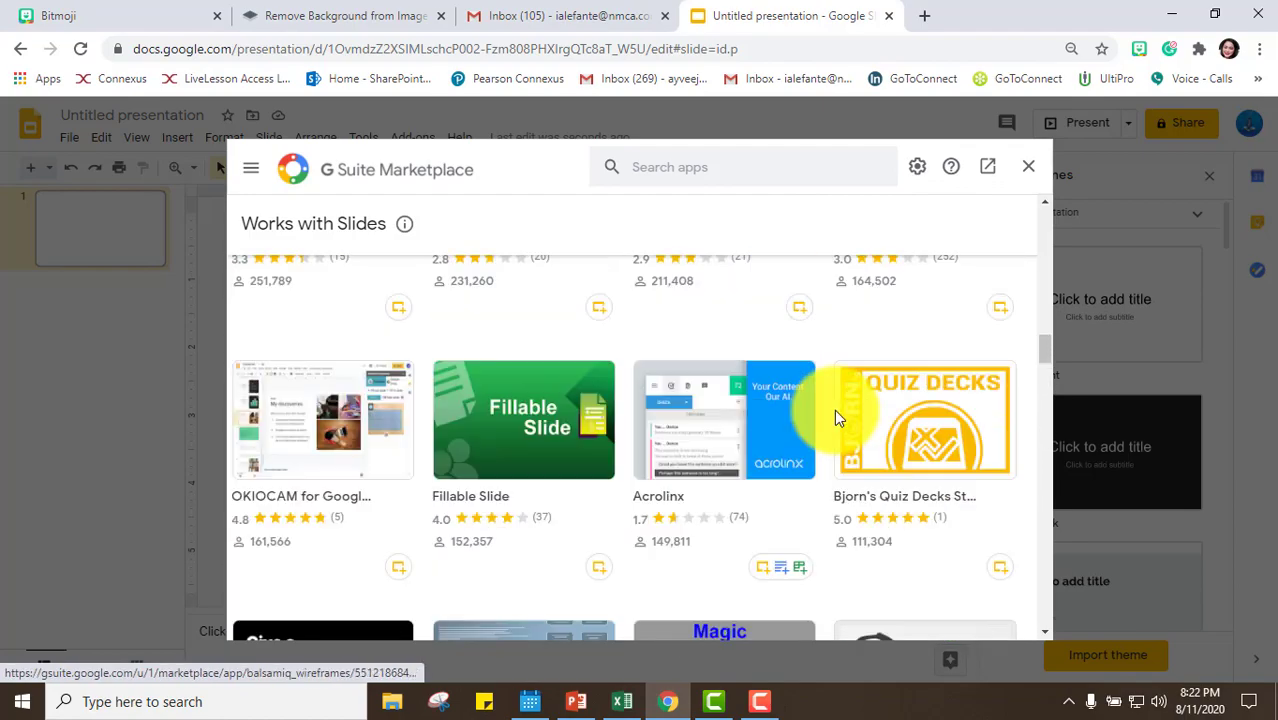
{"action": "scroll", "coordinate": [838, 420], "scroll_direction": "up", "scroll_amount": 15}
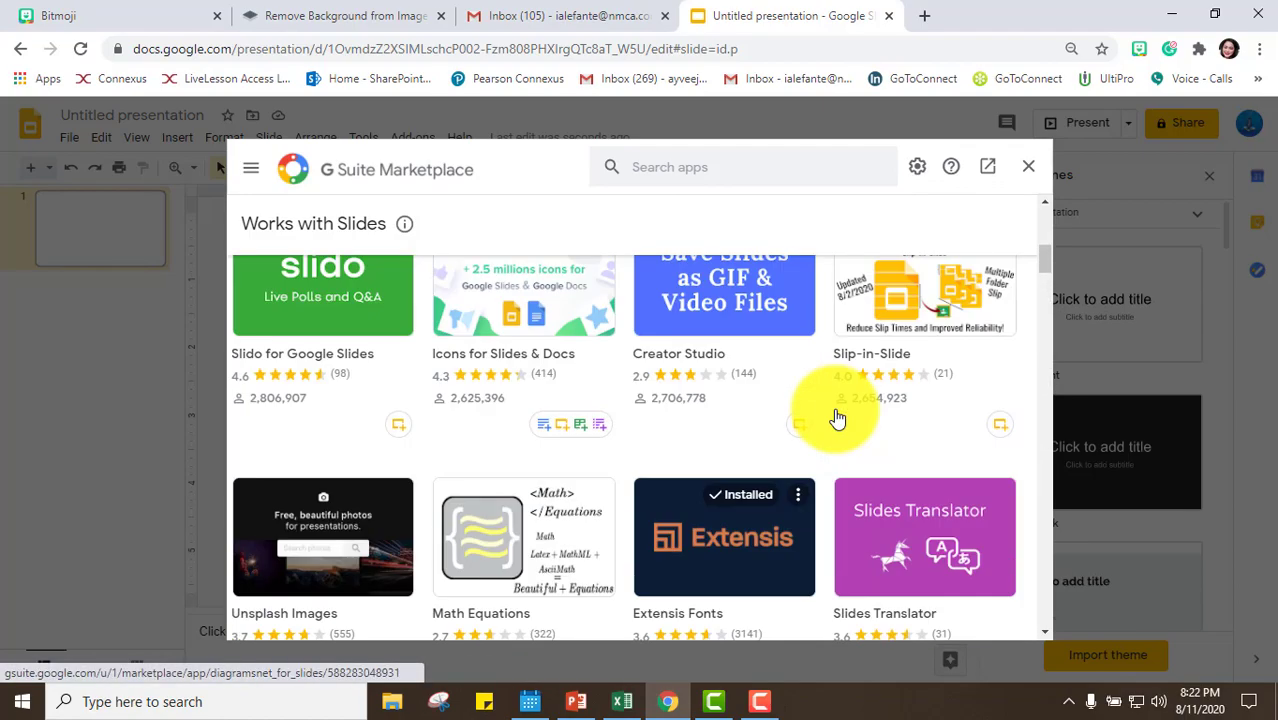
{"action": "scroll", "coordinate": [838, 420], "scroll_direction": "down", "scroll_amount": 10}
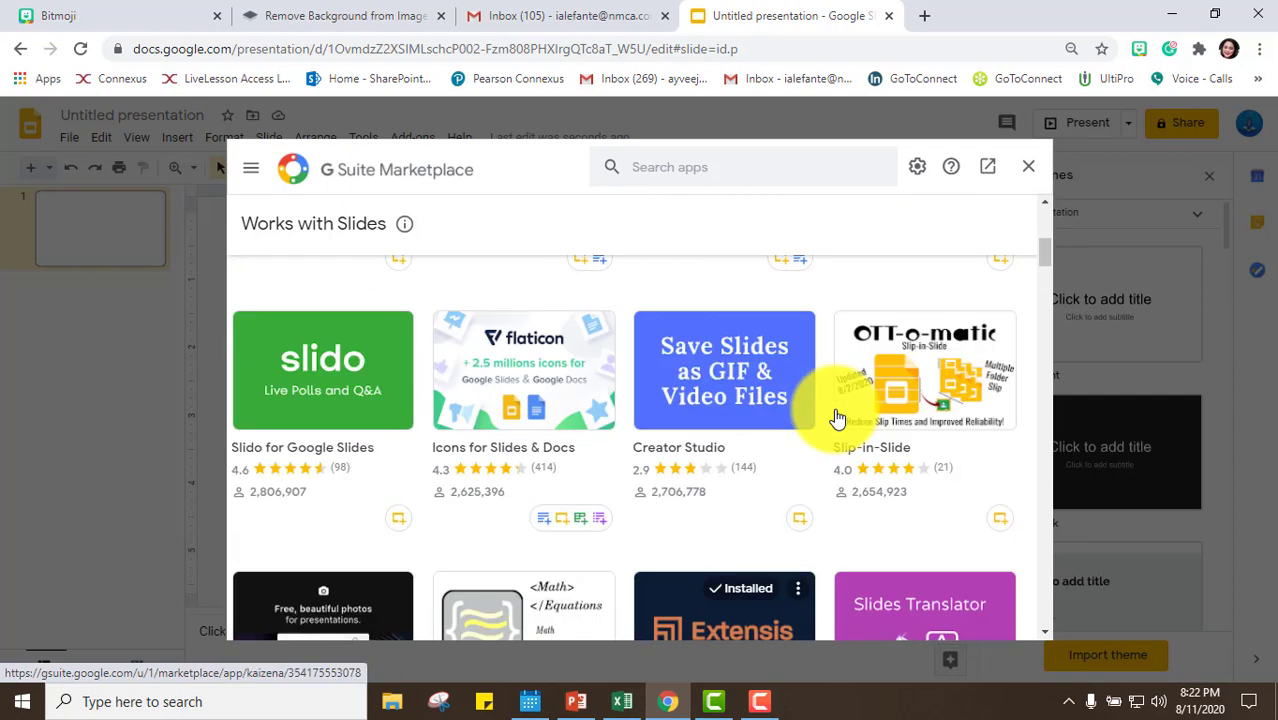
{"action": "left_click", "coordinate": [1028, 166]}
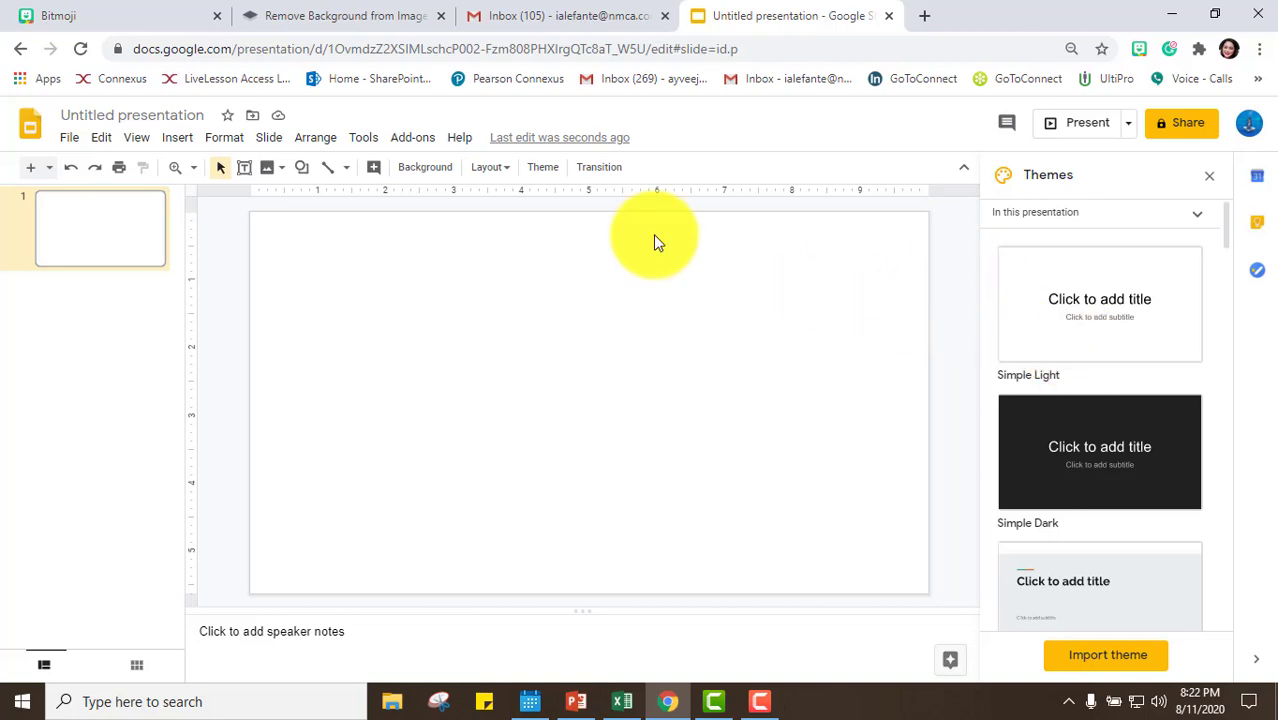
- Insert the pink wall-and-floor image from a web search for 'transparent wall floor'
{"action": "left_click", "coordinate": [181, 142]}
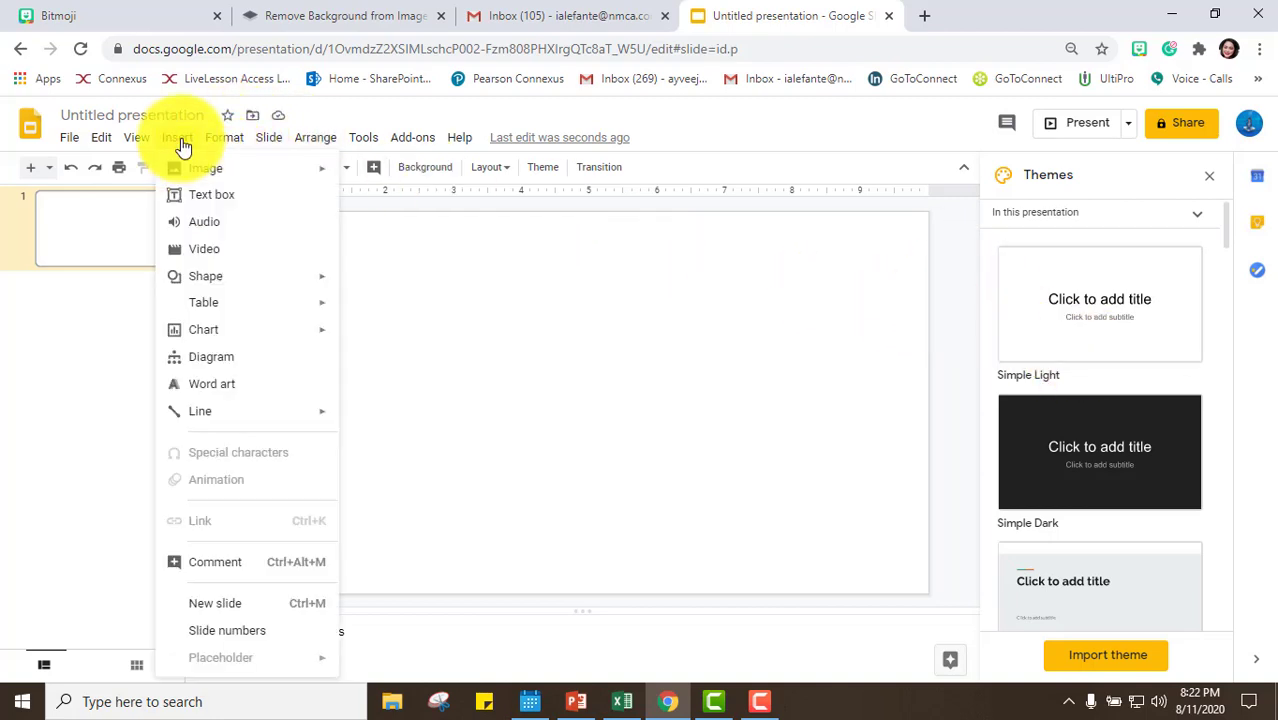
{"action": "mouse_move", "coordinate": [200, 171]}
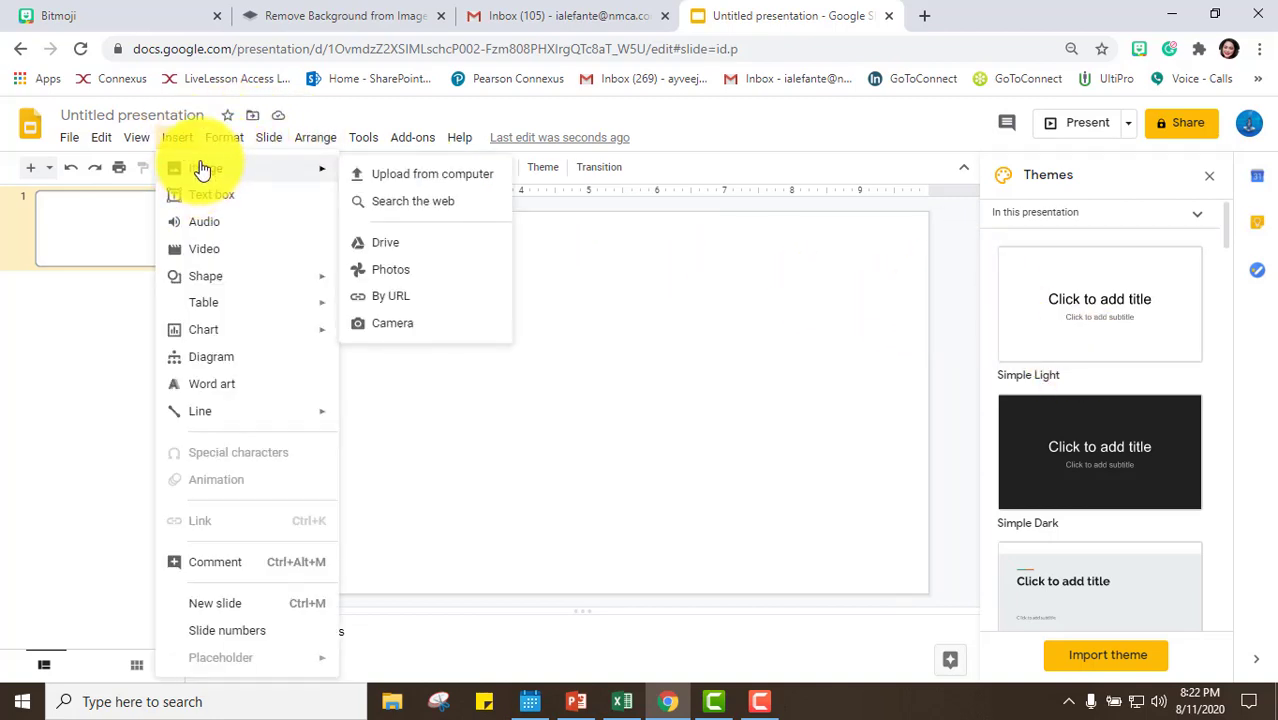
{"action": "left_click", "coordinate": [416, 202]}
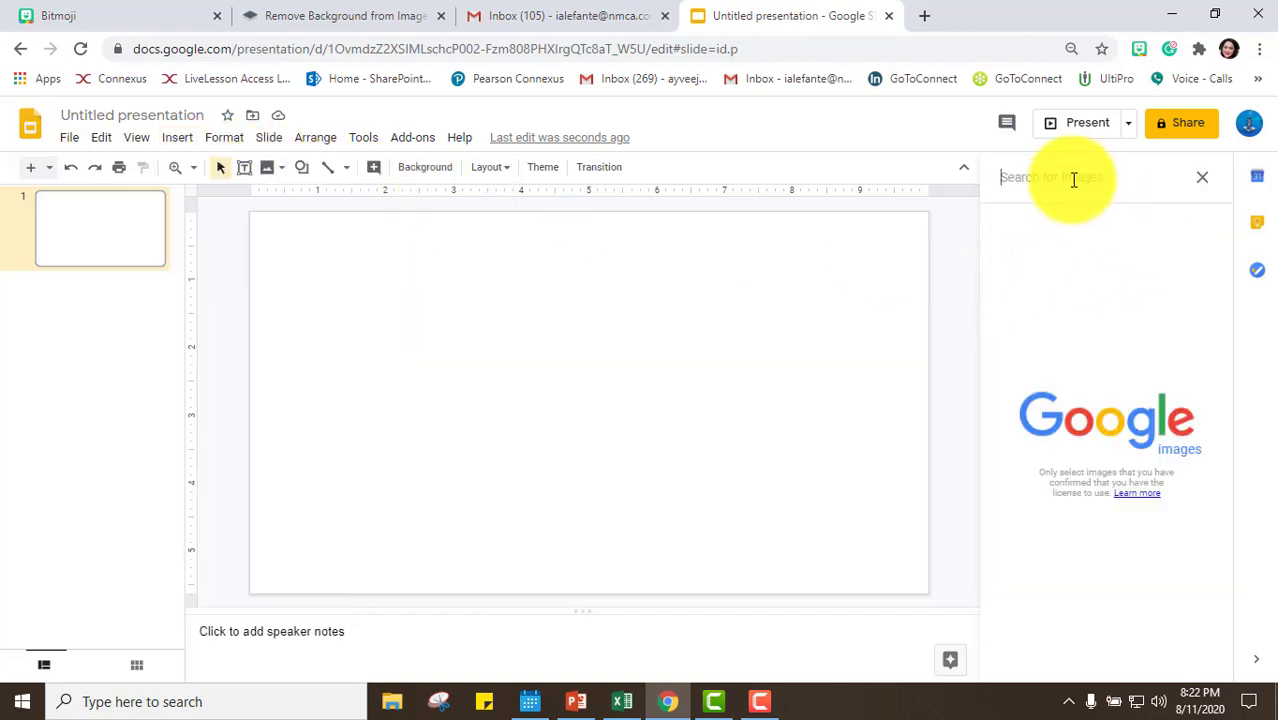
{"action": "type", "text": "transpa"}
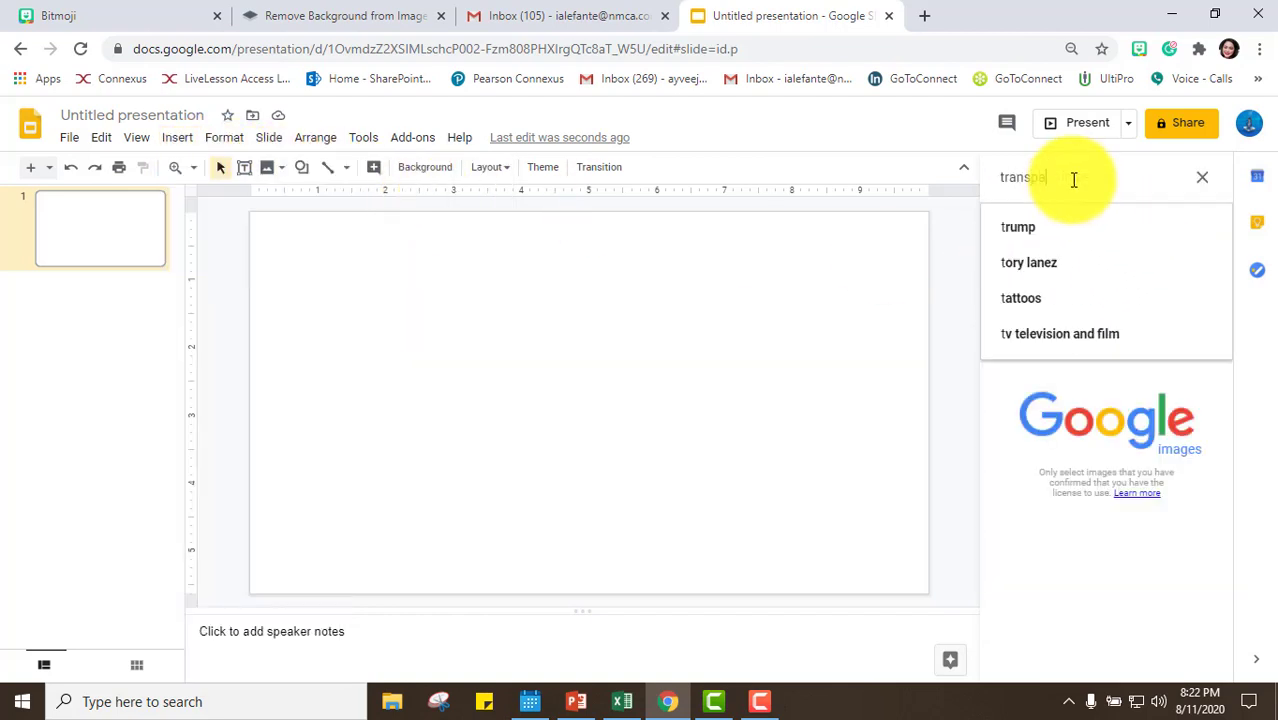
{"action": "type", "text": "rent"}
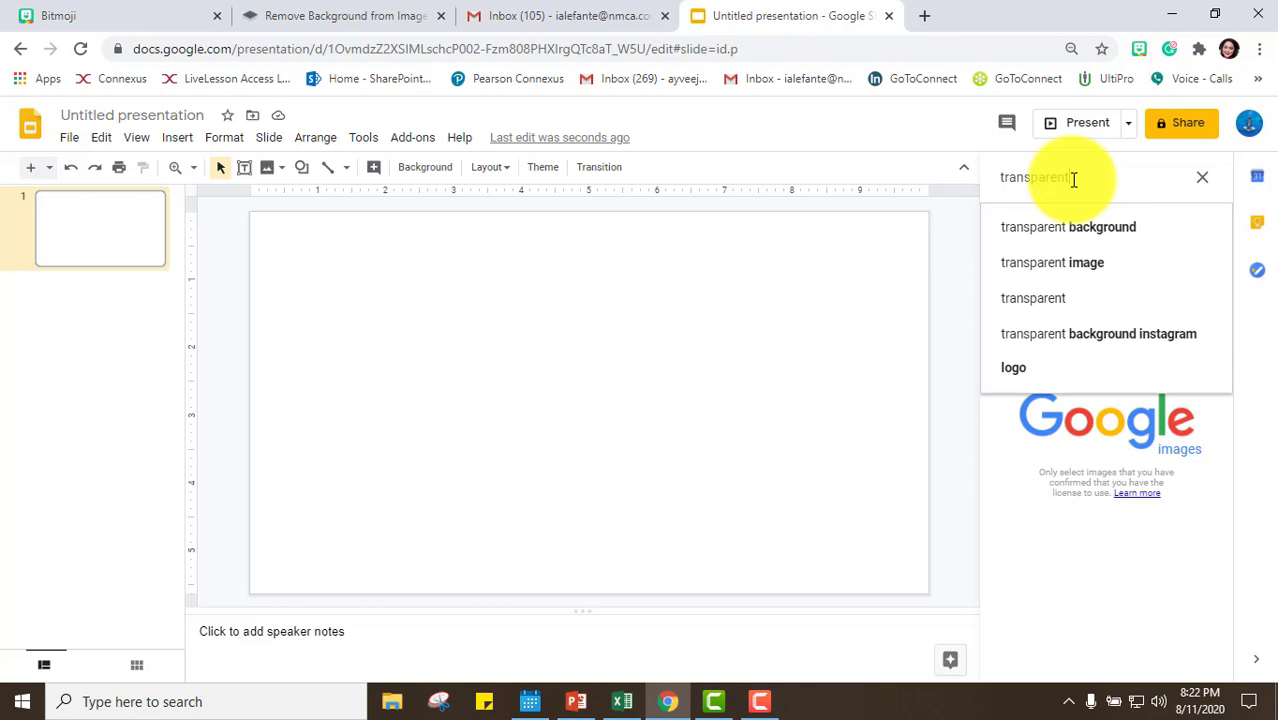
{"action": "type", "text": " wall floo"}
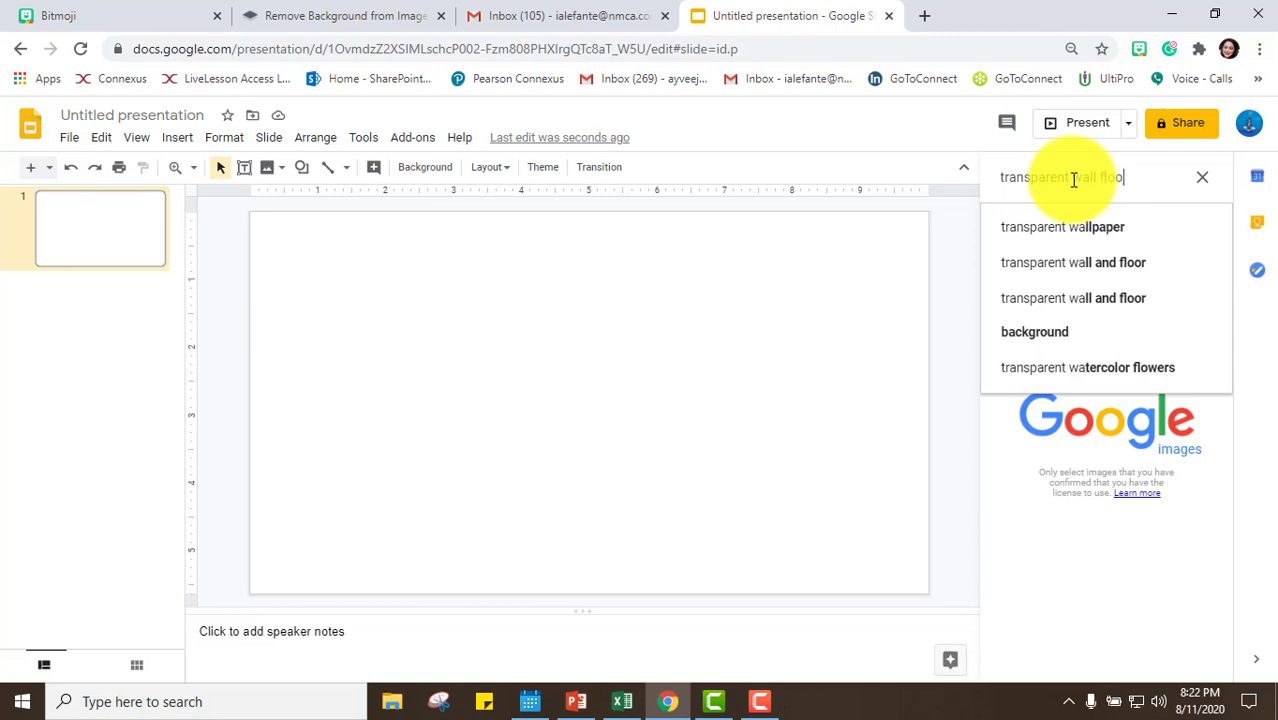
{"action": "type", "text": "r"}
{"action": "key", "text": "Return"}
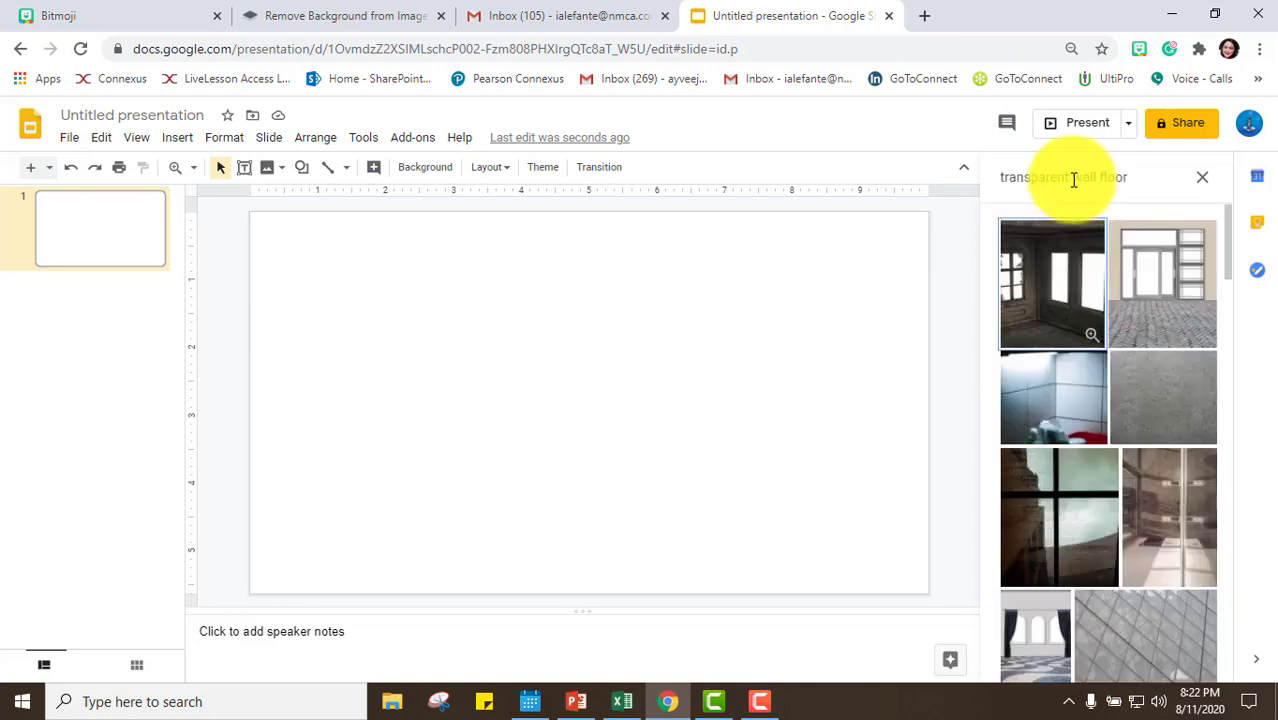
{"action": "scroll", "coordinate": [1130, 495], "scroll_direction": "down", "scroll_amount": 4}
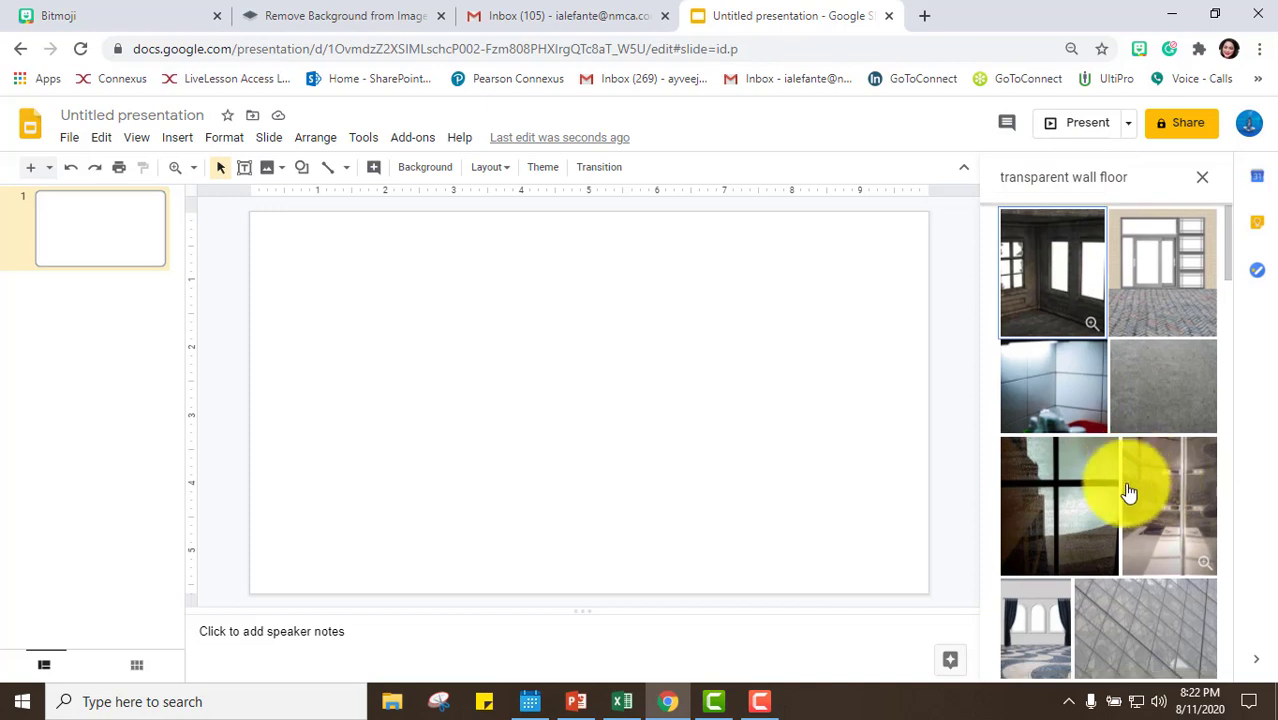
{"action": "scroll", "coordinate": [1135, 515], "scroll_direction": "down", "scroll_amount": 5}
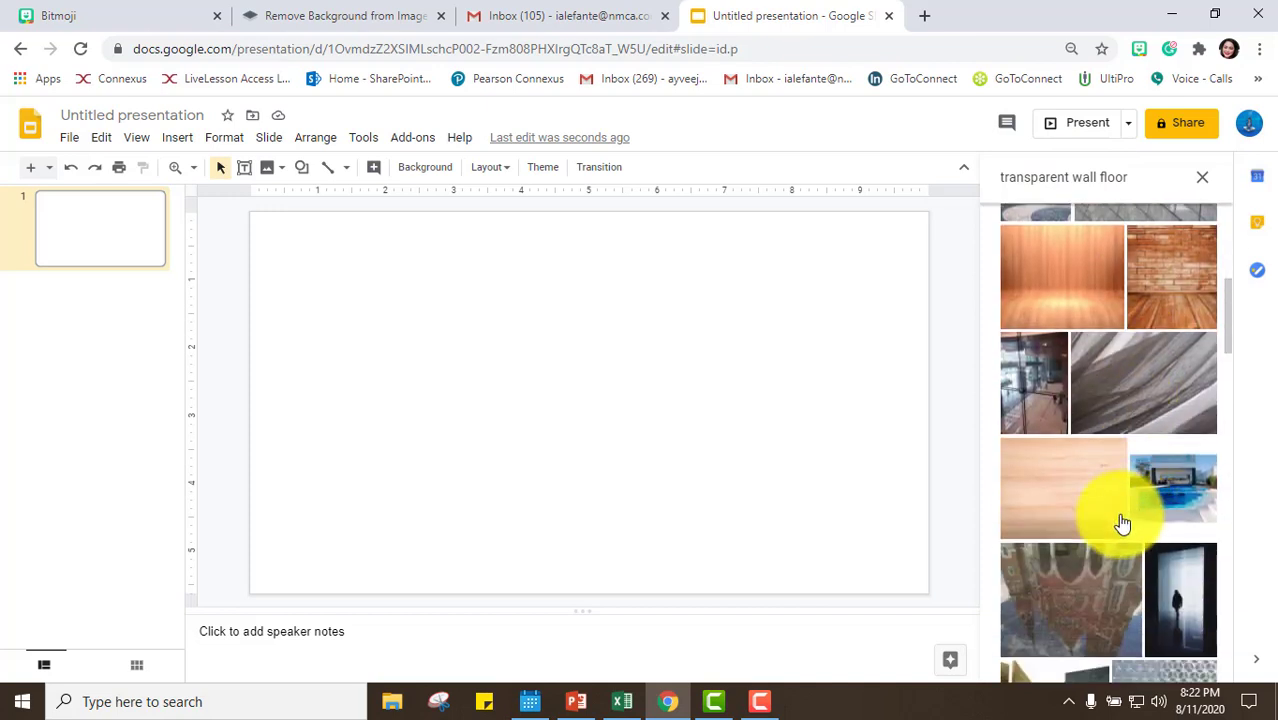
{"action": "scroll", "coordinate": [1123, 521], "scroll_direction": "down", "scroll_amount": 3}
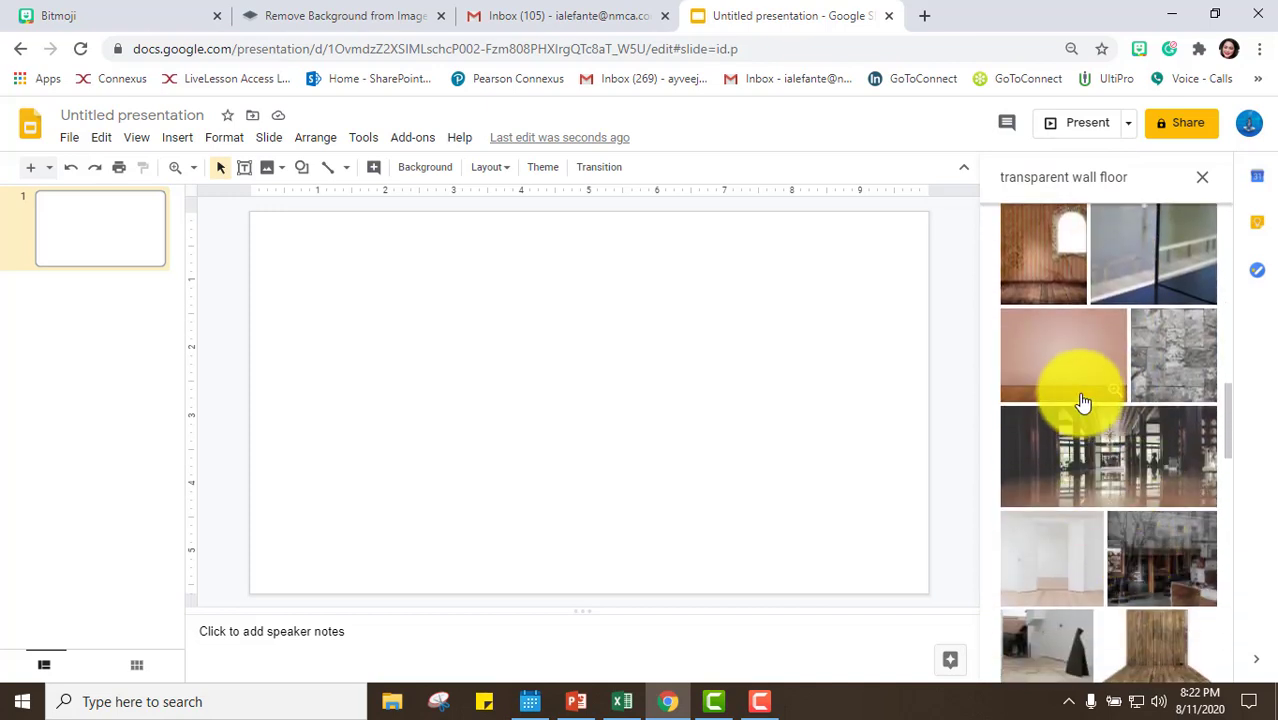
{"action": "left_click", "coordinate": [1084, 384]}
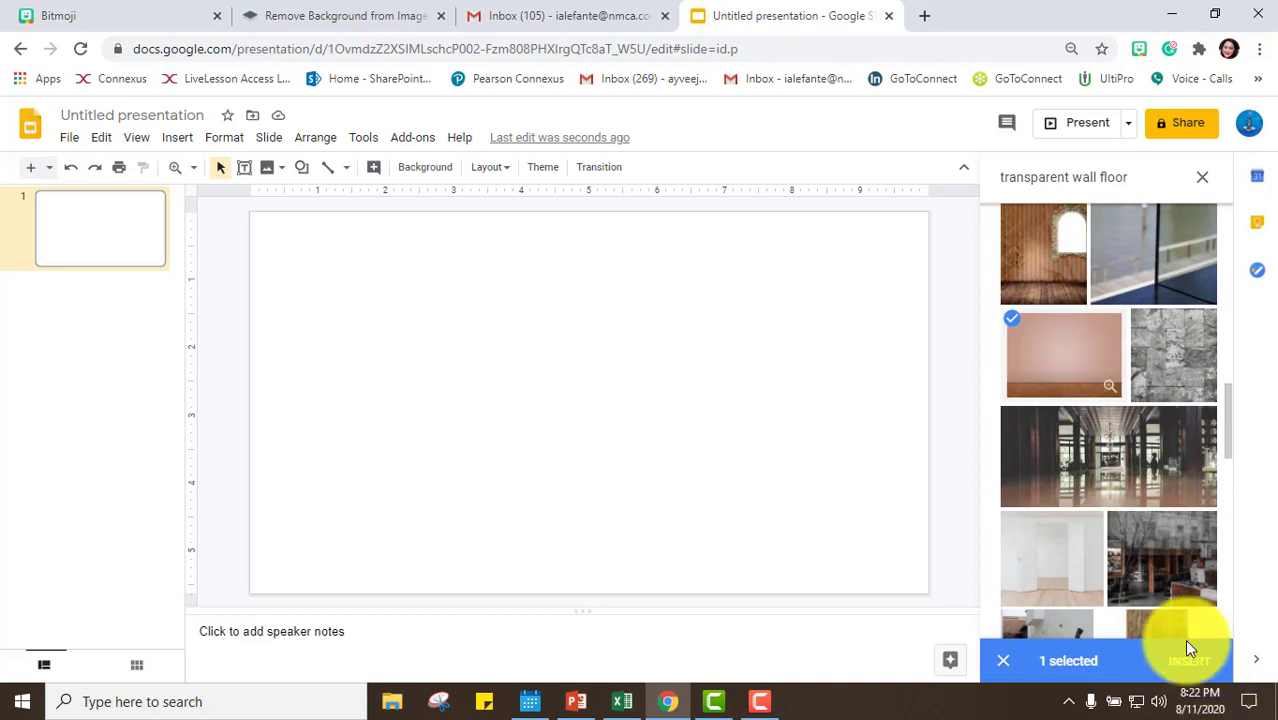
{"action": "left_click", "coordinate": [1187, 667]}
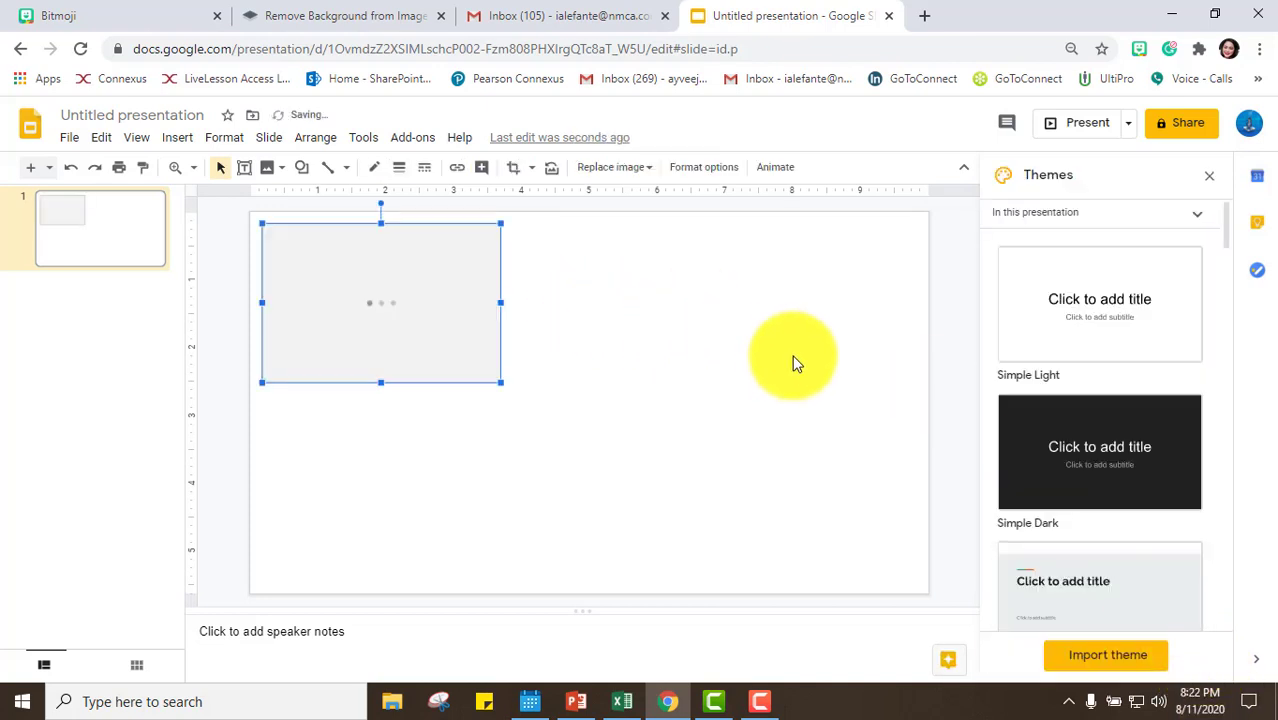
- Stretch the wall-and-floor image's corner and edges to cover the whole slide
{"action": "left_click_drag", "start_coordinate": [506, 385], "coordinate": [850, 381]}
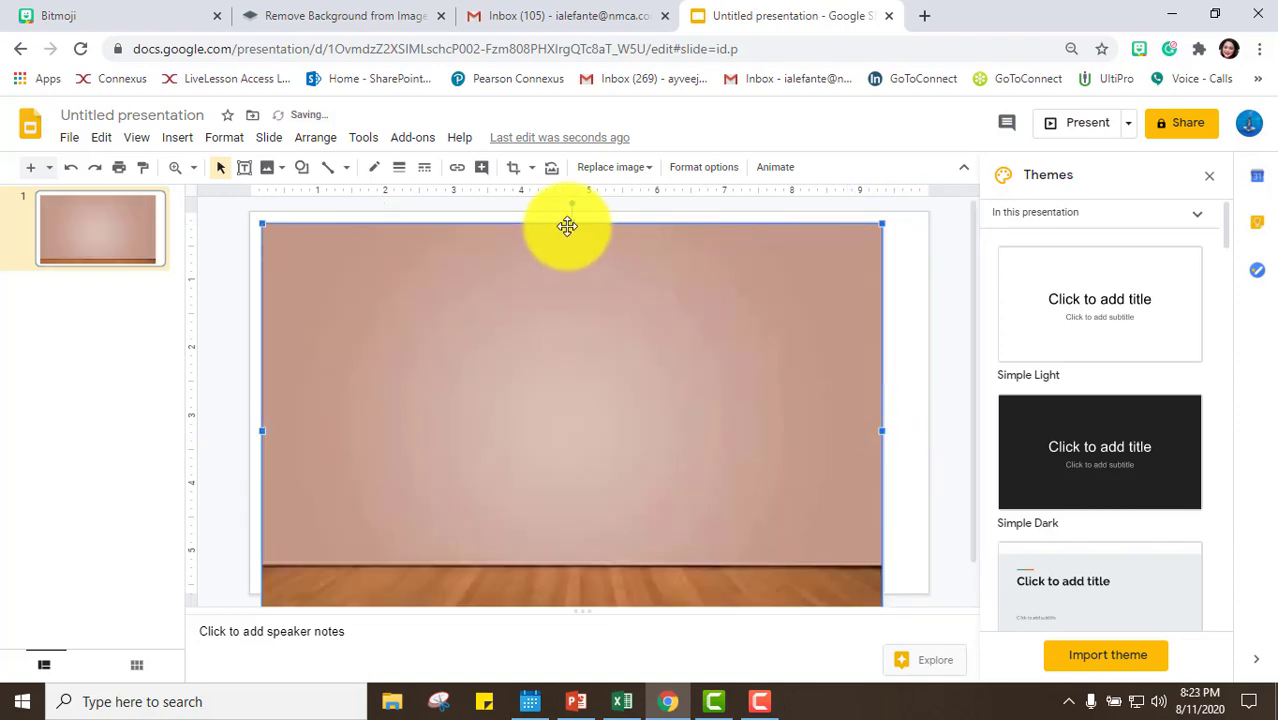
{"action": "left_click_drag", "start_coordinate": [571, 219], "coordinate": [565, 206]}
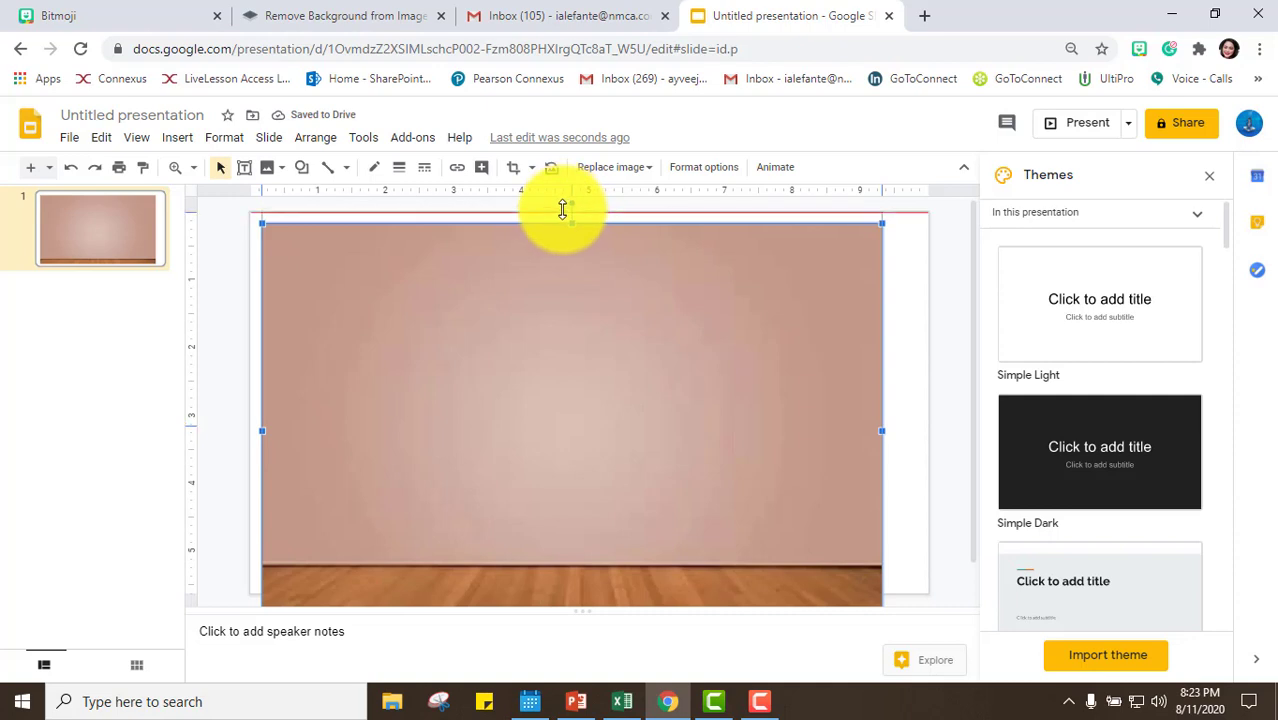
{"action": "left_click_drag", "start_coordinate": [261, 425], "coordinate": [249, 425]}
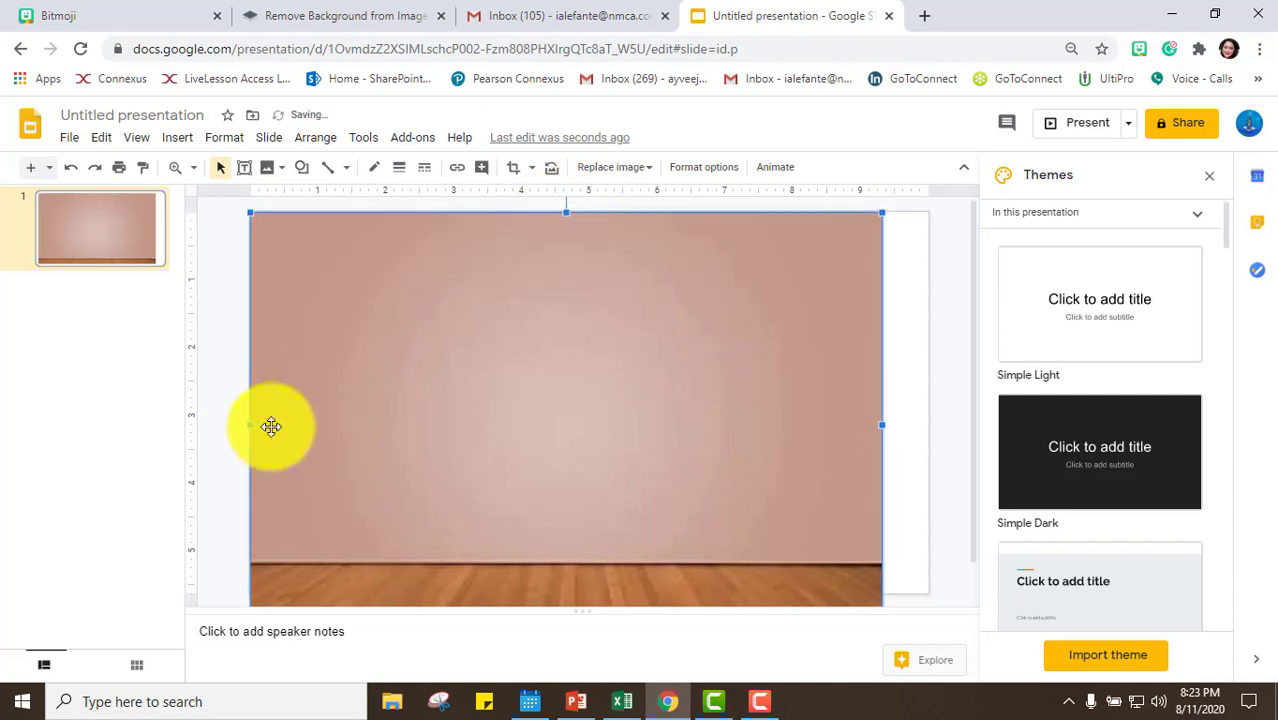
{"action": "scroll", "coordinate": [600, 550], "scroll_direction": "down", "scroll_amount": 1}
{"action": "left_click_drag", "start_coordinate": [565, 593], "coordinate": [564, 548]}
{"action": "scroll", "coordinate": [839, 451], "scroll_direction": "up", "scroll_amount": 1}
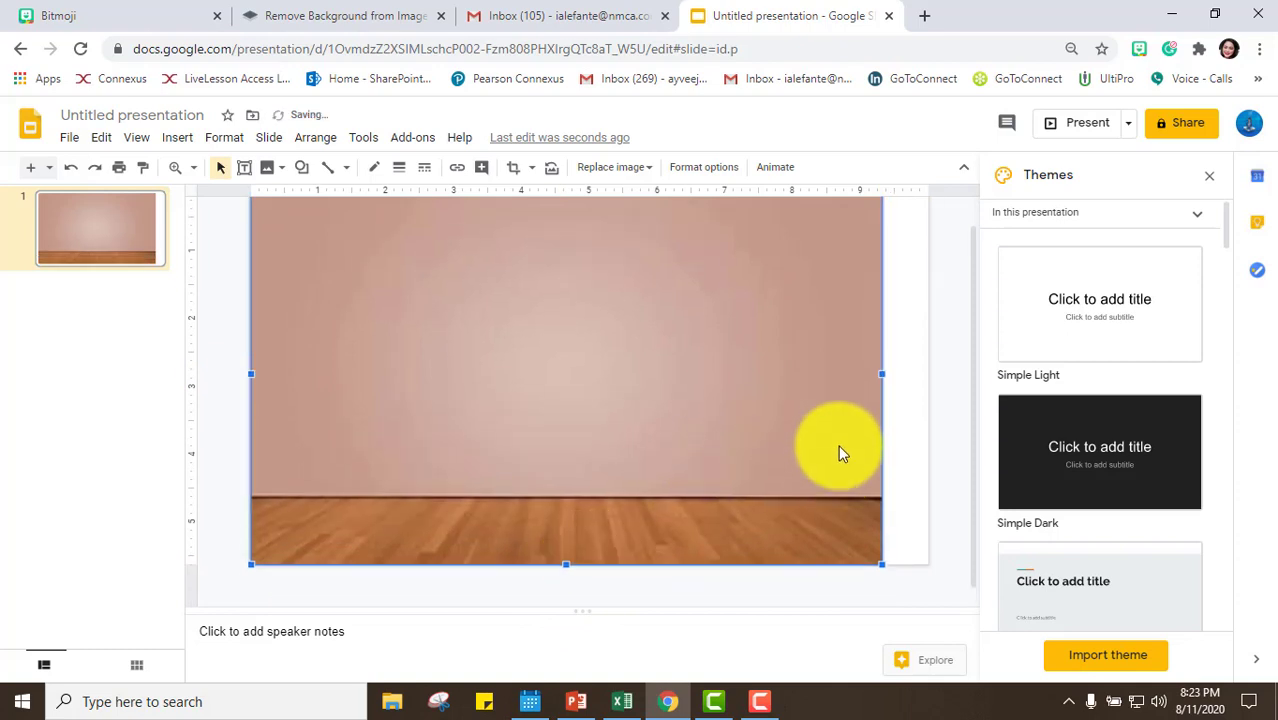
{"action": "left_click_drag", "start_coordinate": [884, 408], "coordinate": [927, 417]}
{"action": "left_click", "coordinate": [950, 476]}
{"action": "left_click", "coordinate": [588, 437]}
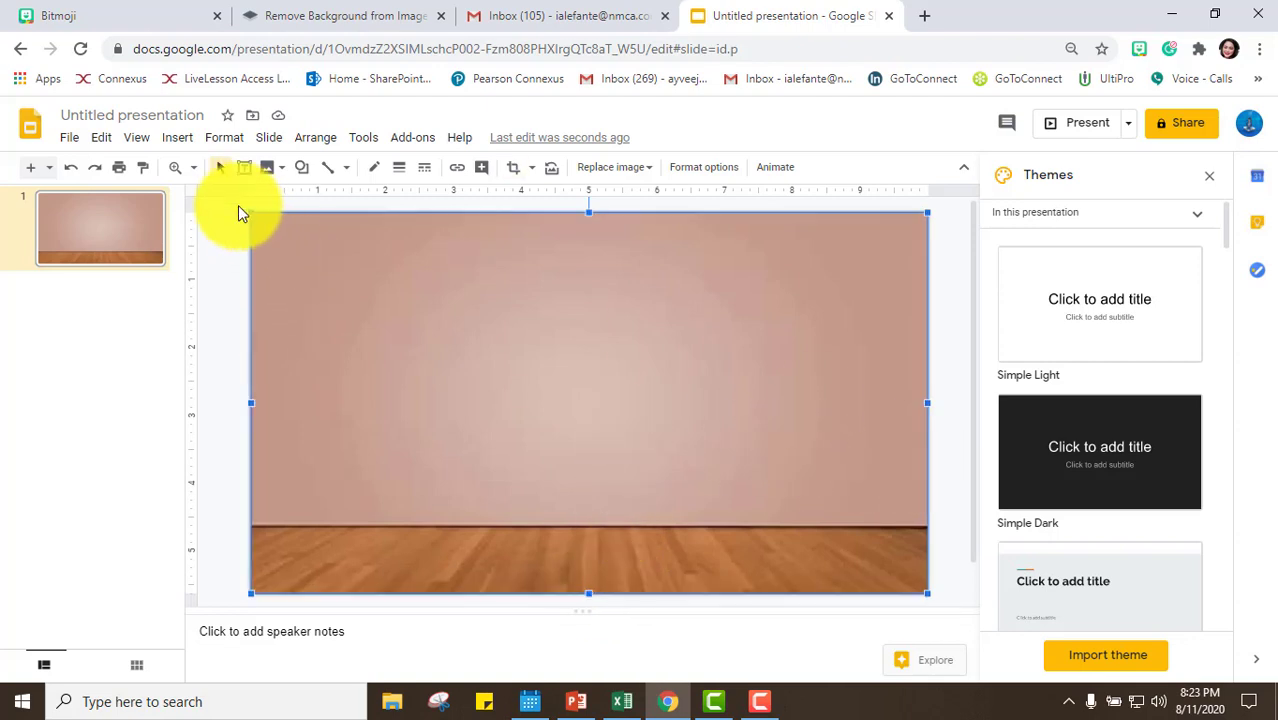
{"action": "left_click_drag", "start_coordinate": [250, 212], "coordinate": [927, 523]}
- Open Format options for the background image
{"action": "left_click", "coordinate": [720, 428]}
{"action": "right_click", "coordinate": [671, 405]}
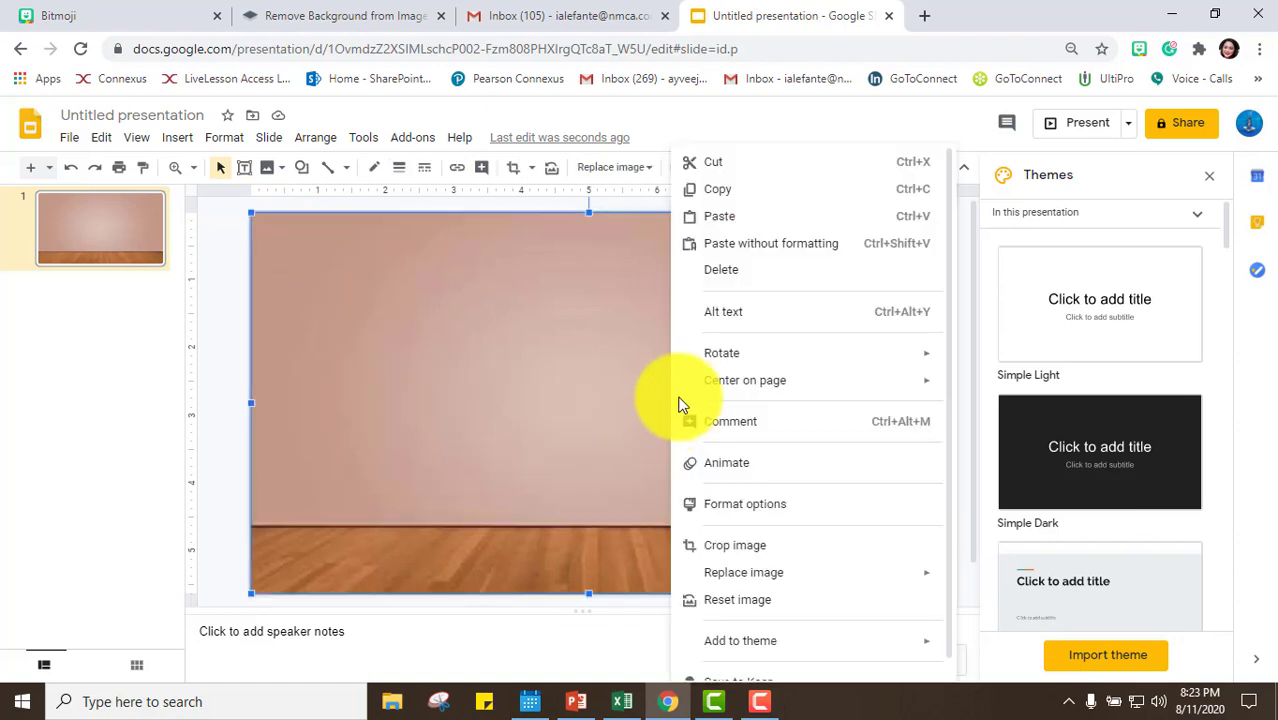
{"action": "left_click", "coordinate": [750, 510]}
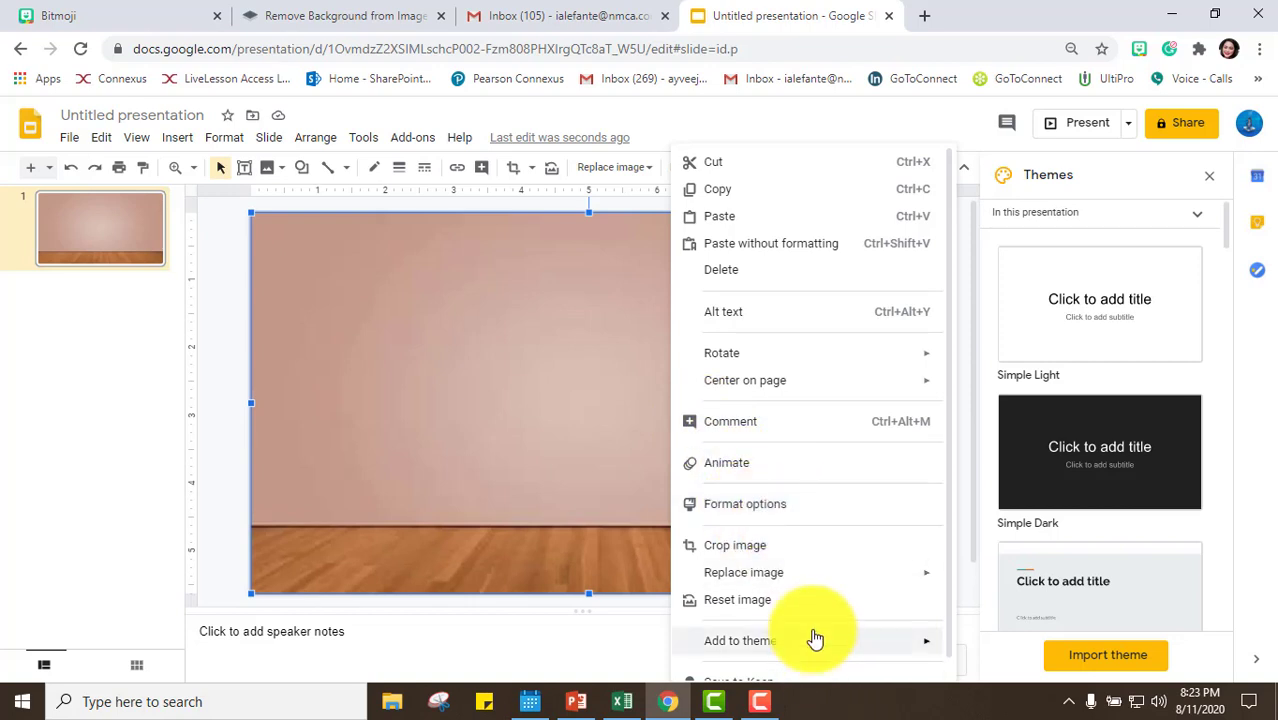
{"action": "scroll", "coordinate": [840, 630], "scroll_direction": "down", "scroll_amount": 1}
{"action": "left_click", "coordinate": [765, 485]}
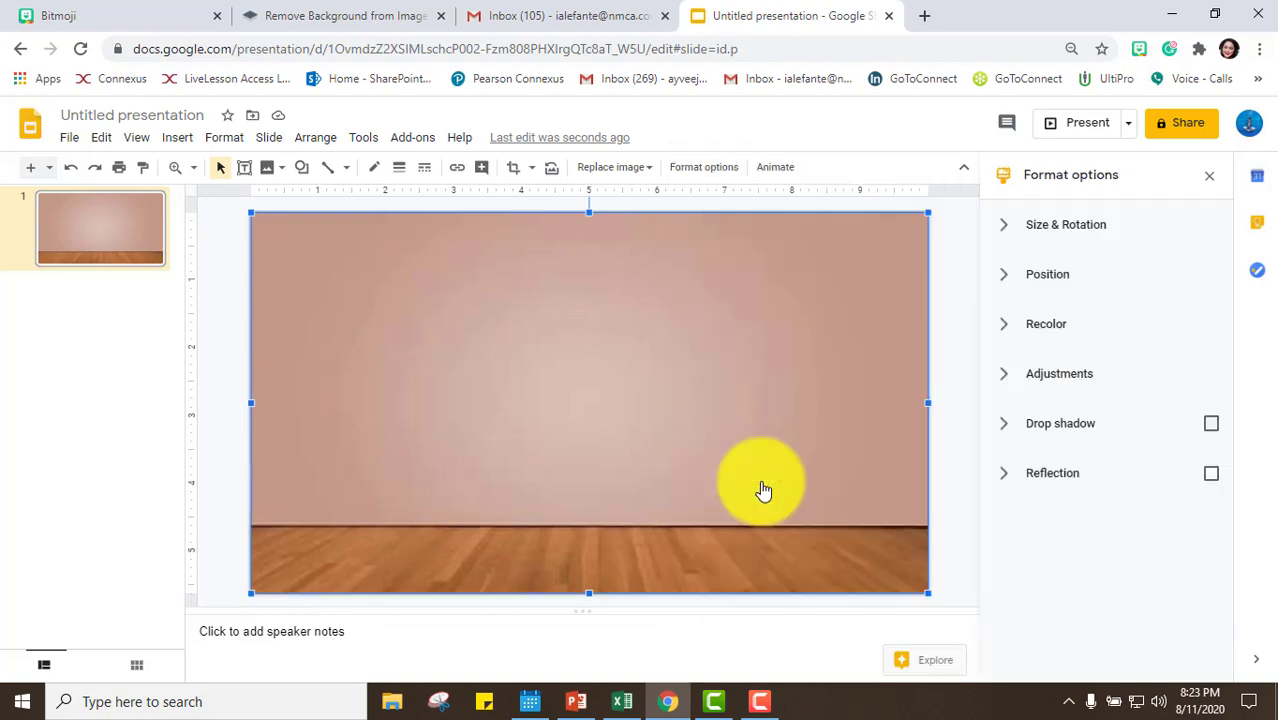
- Expand Recolor and try the teal Dark 7 tint on the image
{"action": "left_click", "coordinate": [1045, 328]}
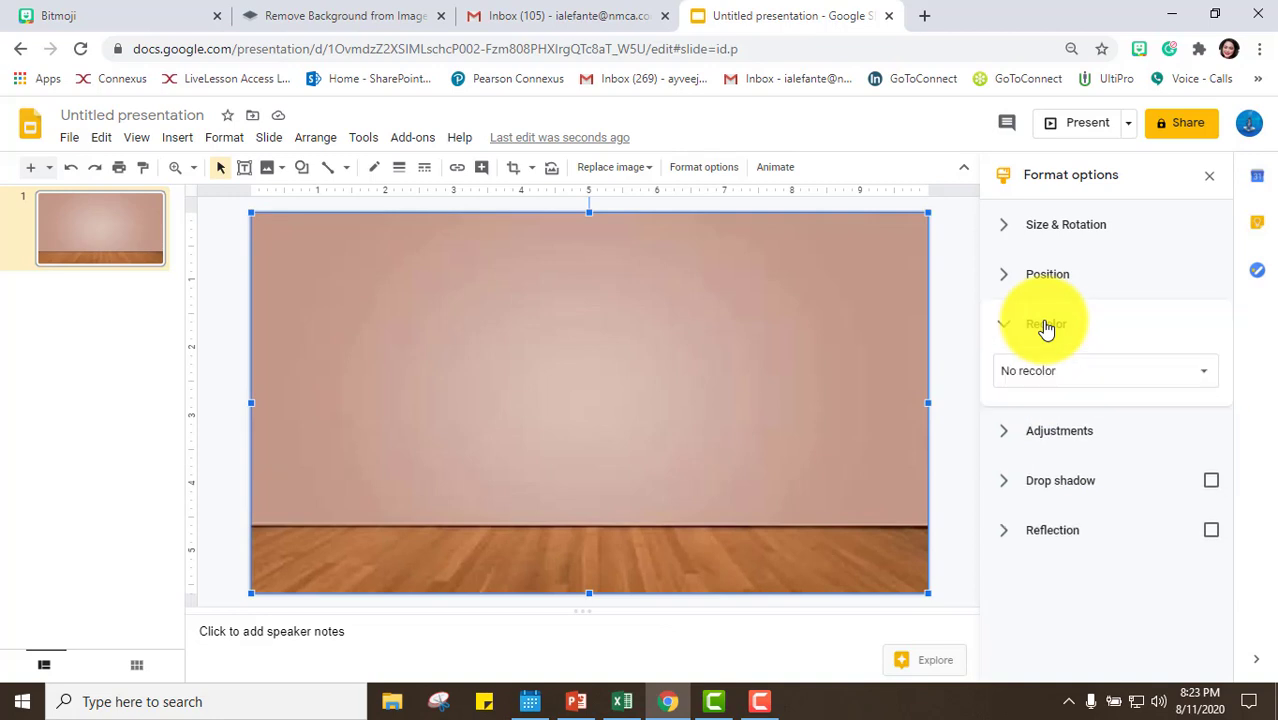
{"action": "left_click", "coordinate": [1195, 383]}
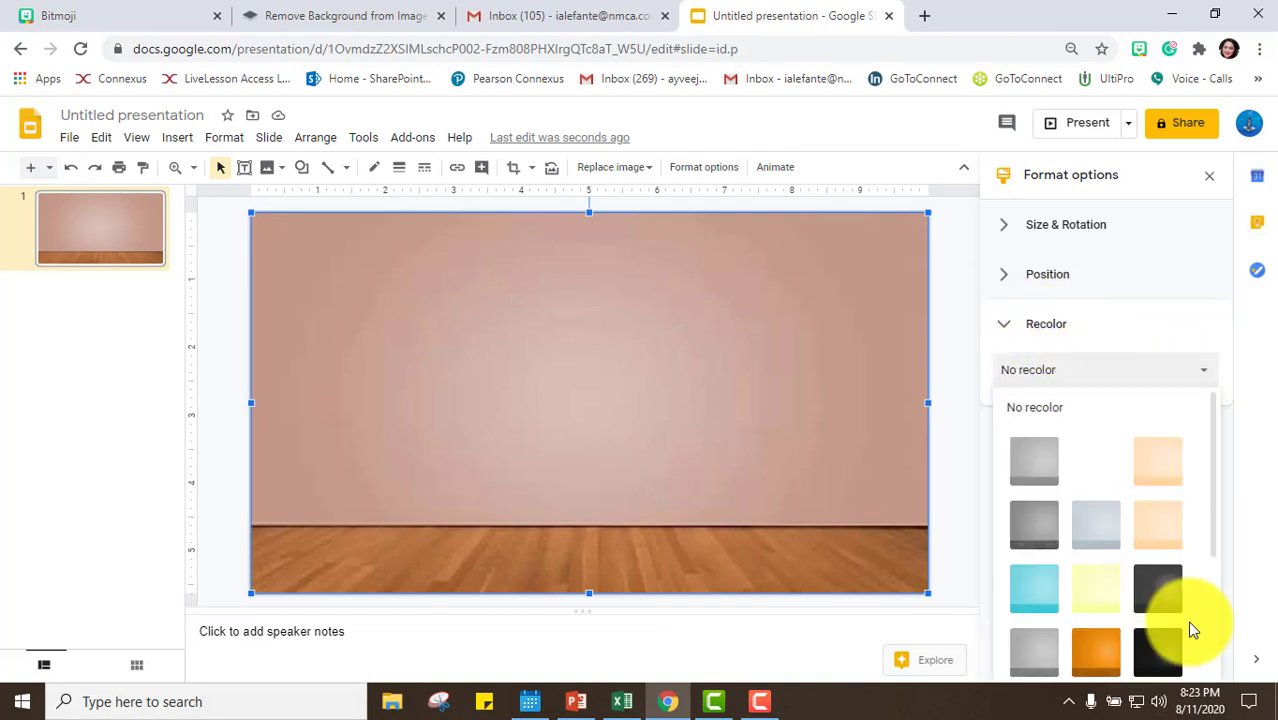
{"action": "scroll", "coordinate": [1188, 626], "scroll_direction": "down", "scroll_amount": 1}
{"action": "scroll", "coordinate": [1164, 608], "scroll_direction": "down", "scroll_amount": 1}
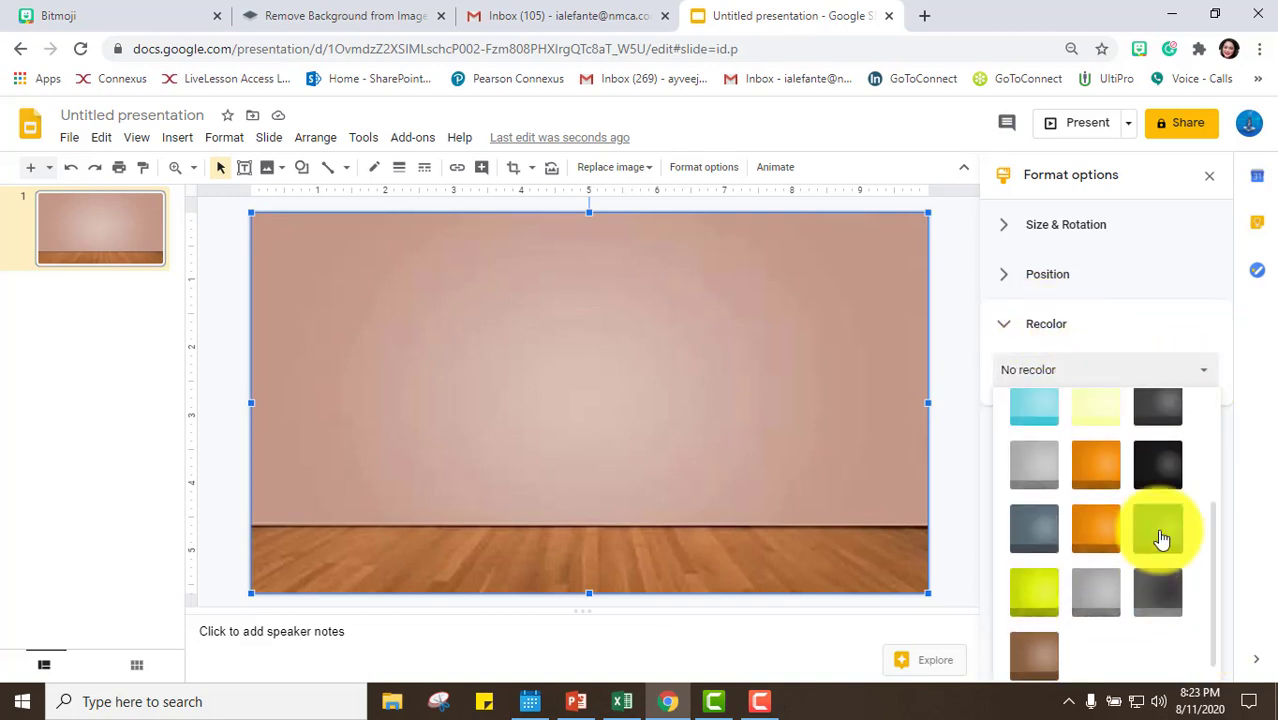
{"action": "left_click", "coordinate": [1158, 533]}
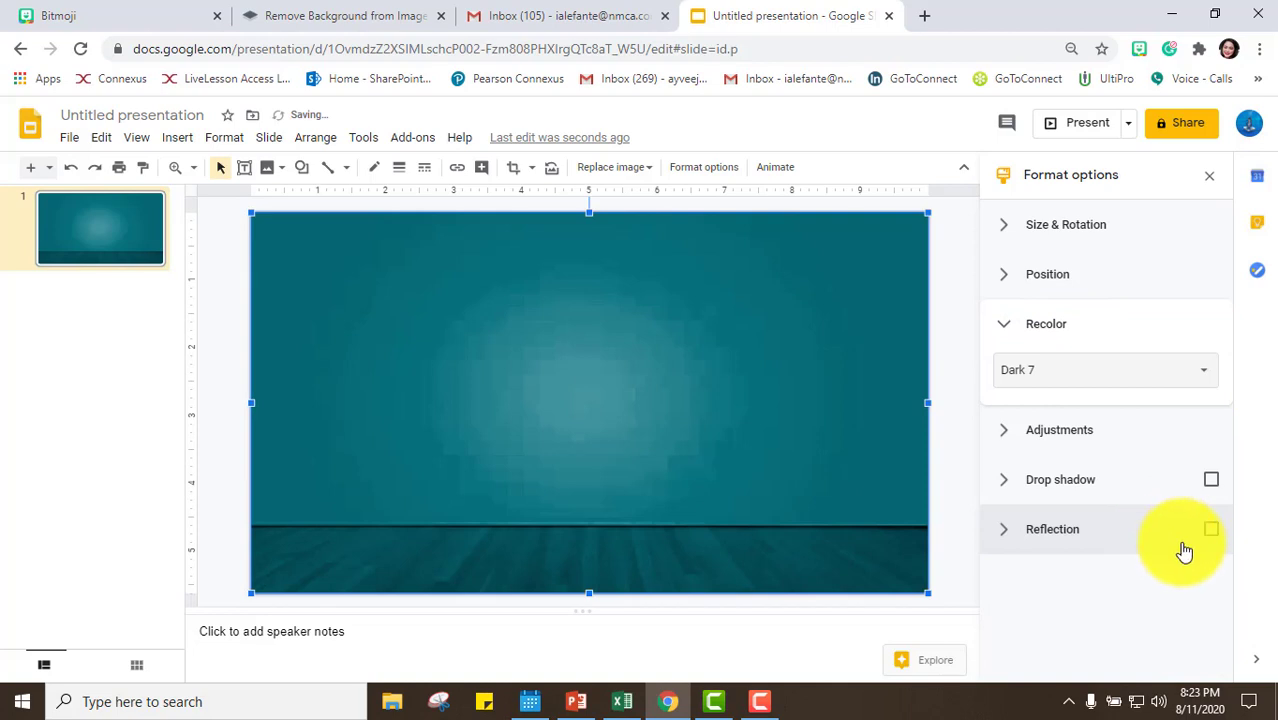
- Switch the image's recolor to the peach Light 6 tint and deselect it
{"action": "left_click", "coordinate": [1184, 382]}
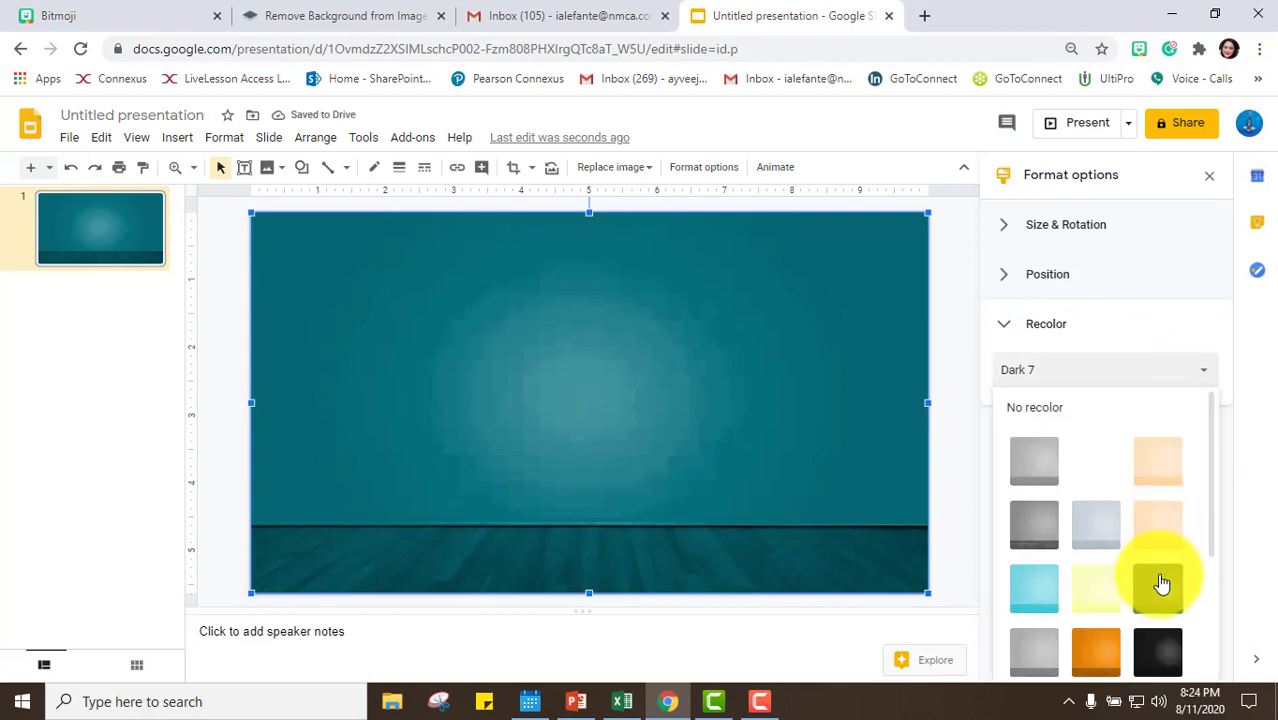
{"action": "scroll", "coordinate": [1158, 575], "scroll_direction": "down", "scroll_amount": 3}
{"action": "scroll", "coordinate": [1161, 588], "scroll_direction": "up", "scroll_amount": 3}
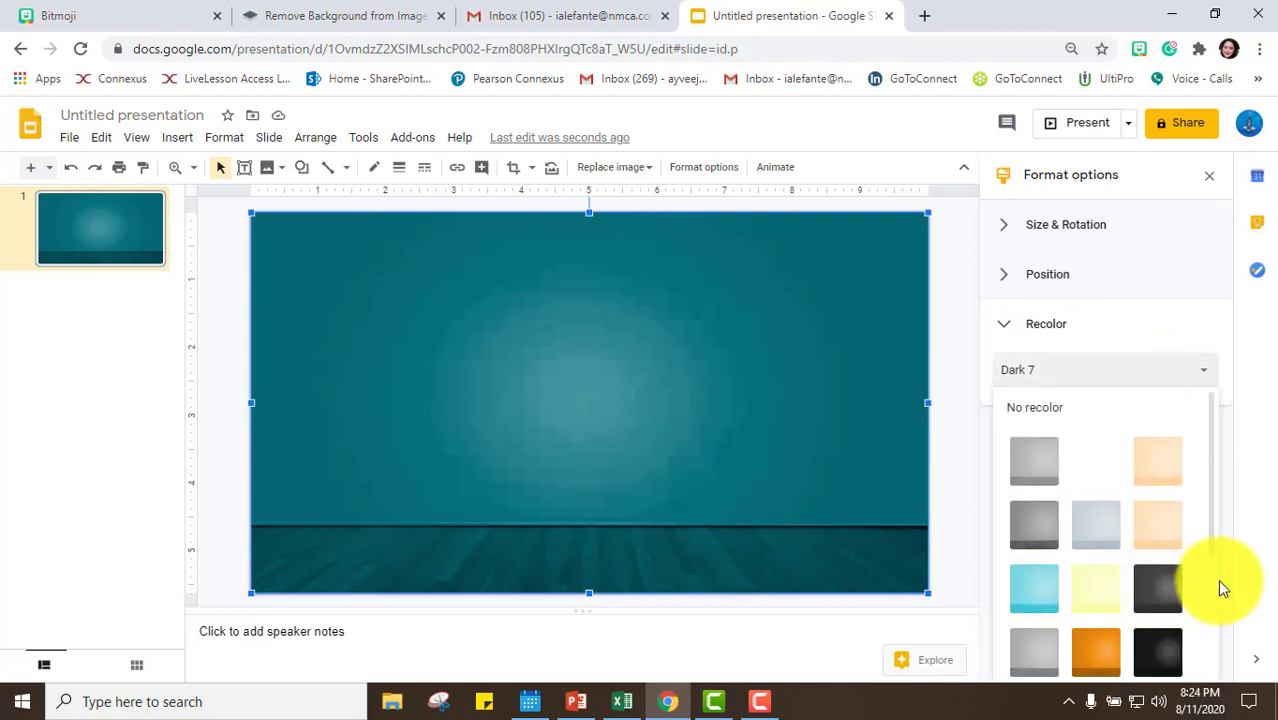
{"action": "left_click", "coordinate": [1163, 487]}
{"action": "left_click", "coordinate": [1184, 372]}
{"action": "left_click", "coordinate": [1164, 486]}
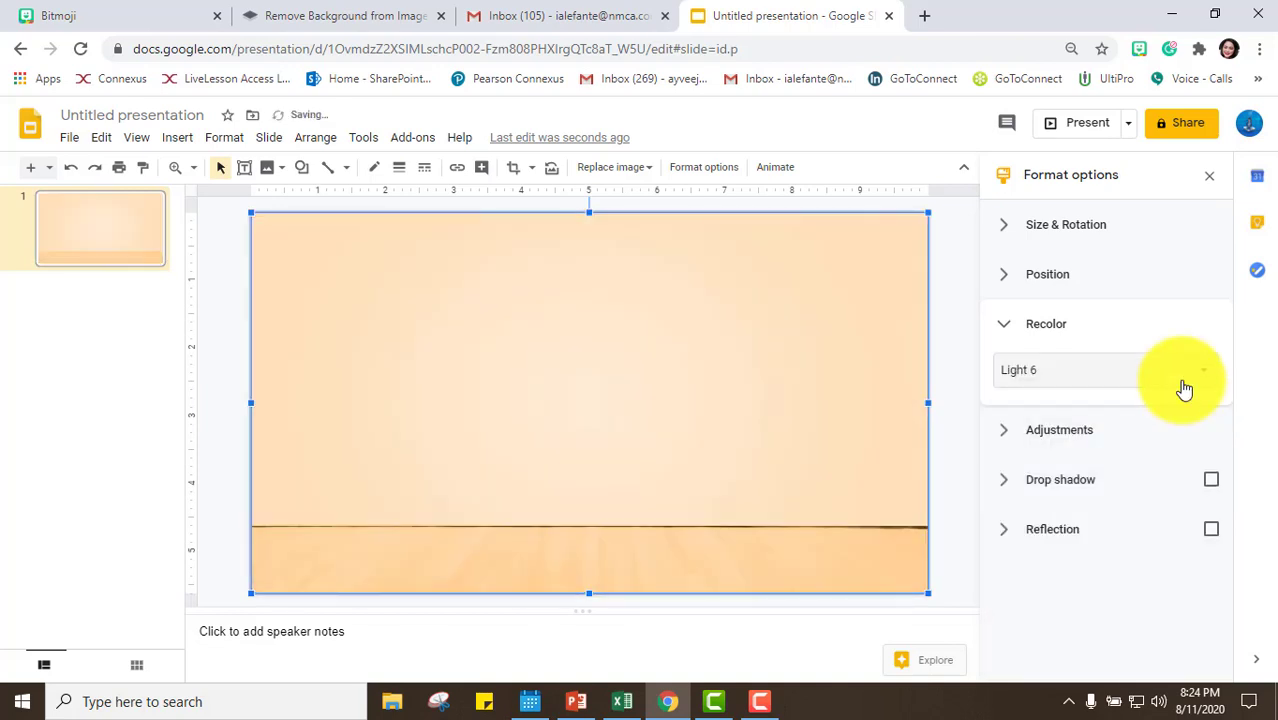
{"action": "left_click", "coordinate": [1178, 371]}
{"action": "left_click", "coordinate": [1168, 484]}
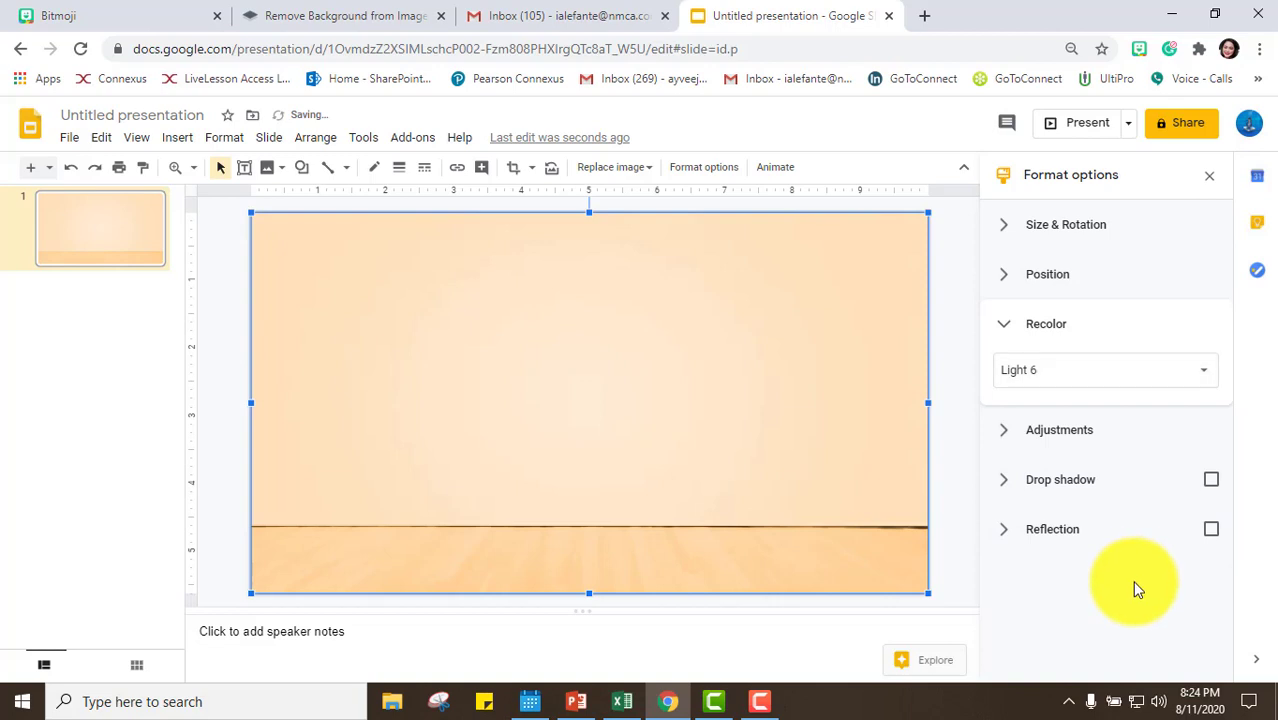
{"action": "left_click", "coordinate": [945, 544]}
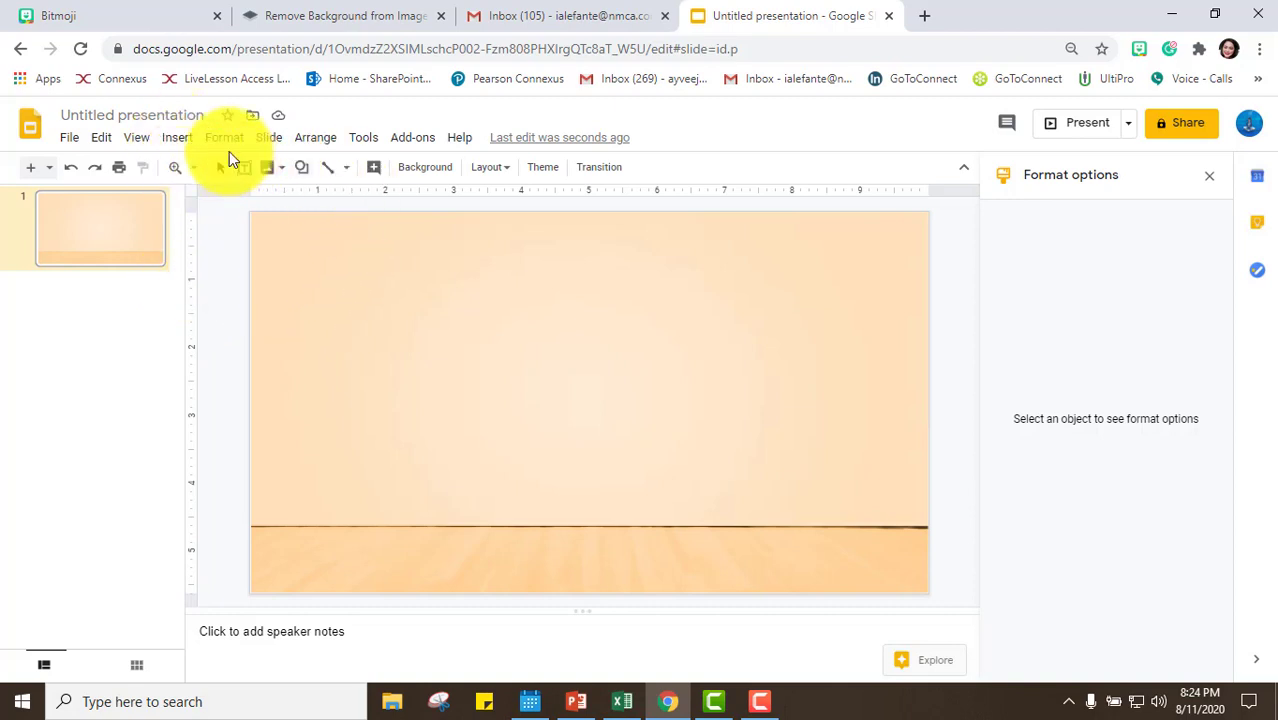
- Insert the first result of a web search for 'transparent smart board png'
{"action": "left_click", "coordinate": [185, 140]}
{"action": "mouse_move", "coordinate": [205, 168]}
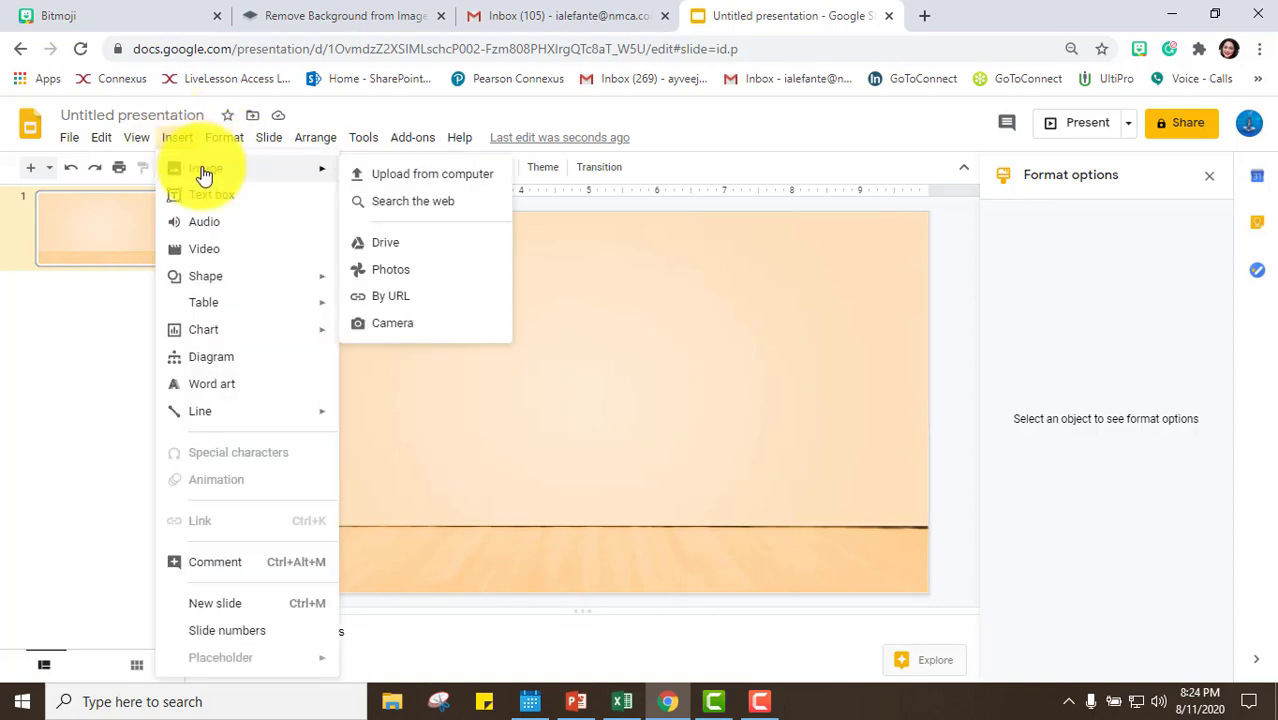
{"action": "left_click", "coordinate": [422, 203]}
{"action": "left_click", "coordinate": [1147, 177]}
{"action": "left_click_drag", "start_coordinate": [1147, 177], "coordinate": [1090, 178]}
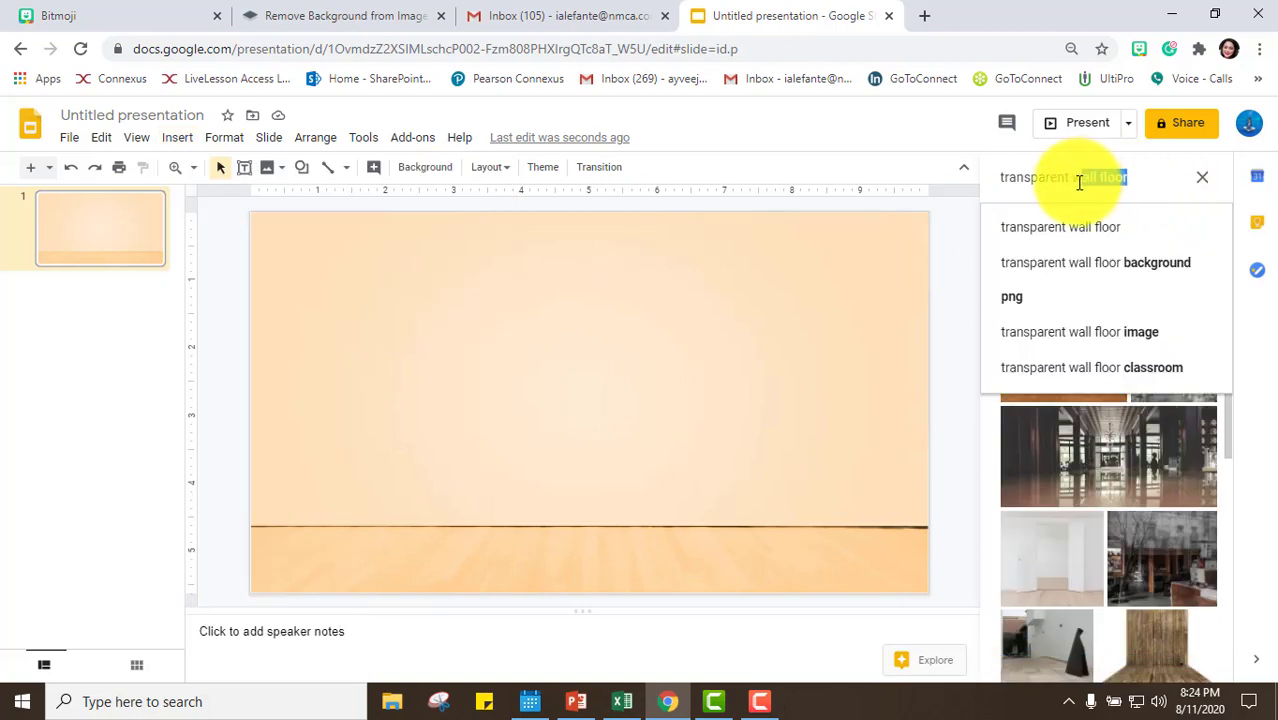
{"action": "type", "text": "smart bo"}
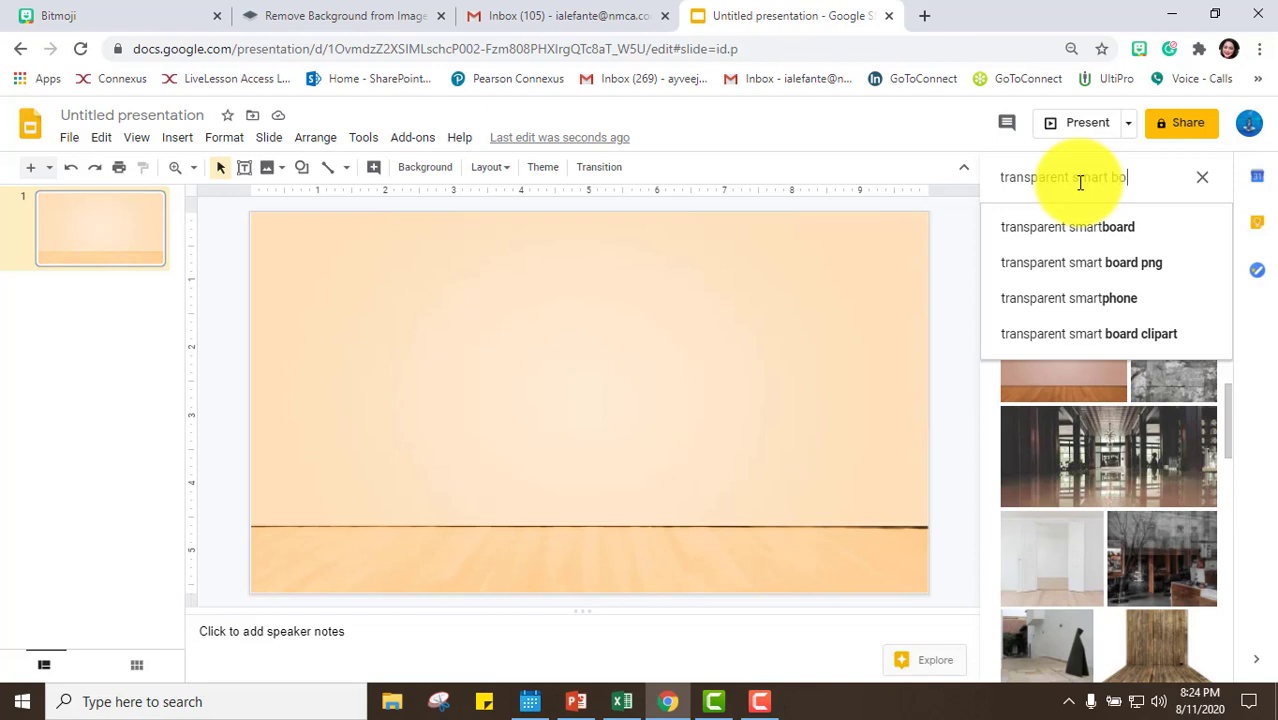
{"action": "type", "text": "ard"}
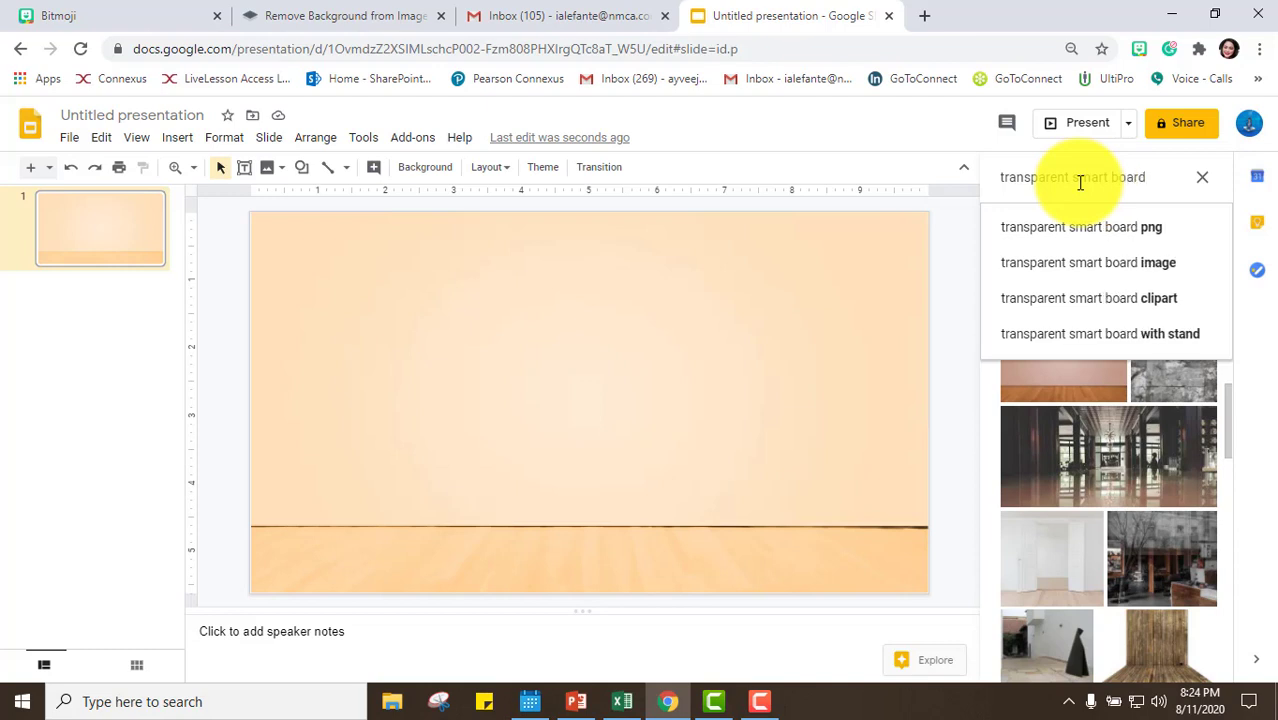
{"action": "left_click", "coordinate": [1112, 228]}
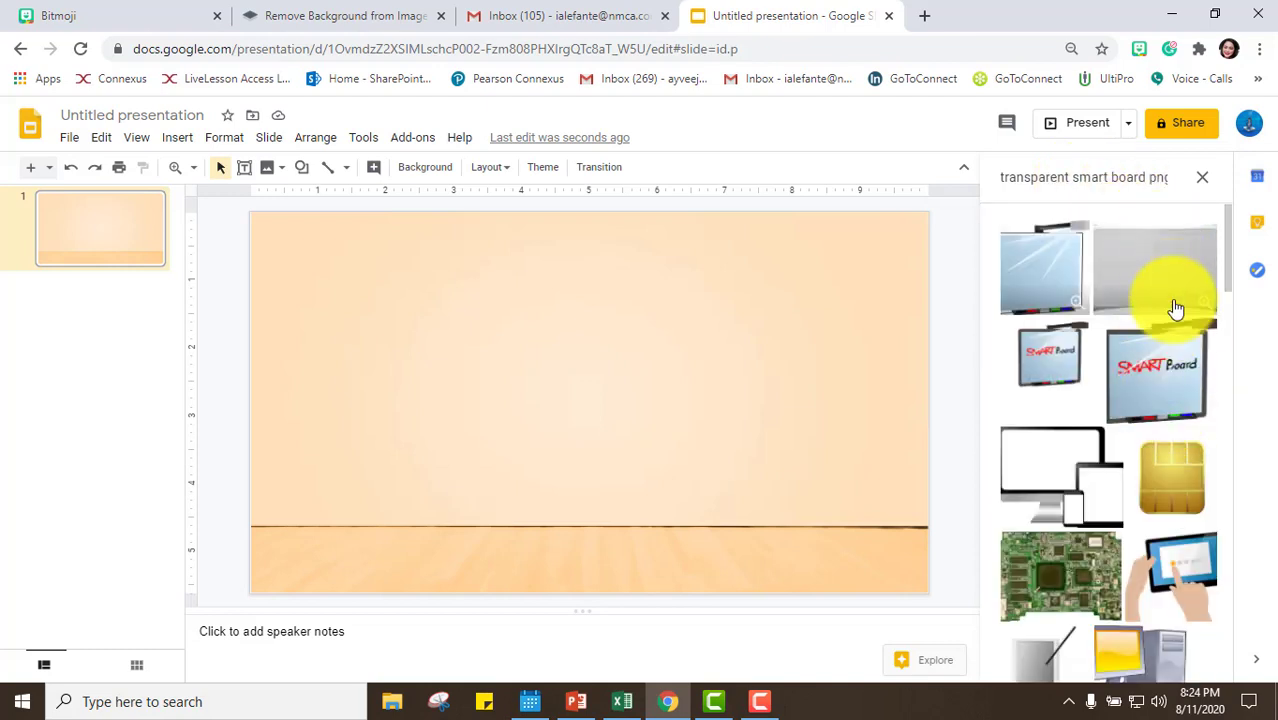
{"action": "left_click", "coordinate": [1055, 300]}
{"action": "left_click", "coordinate": [1190, 668]}
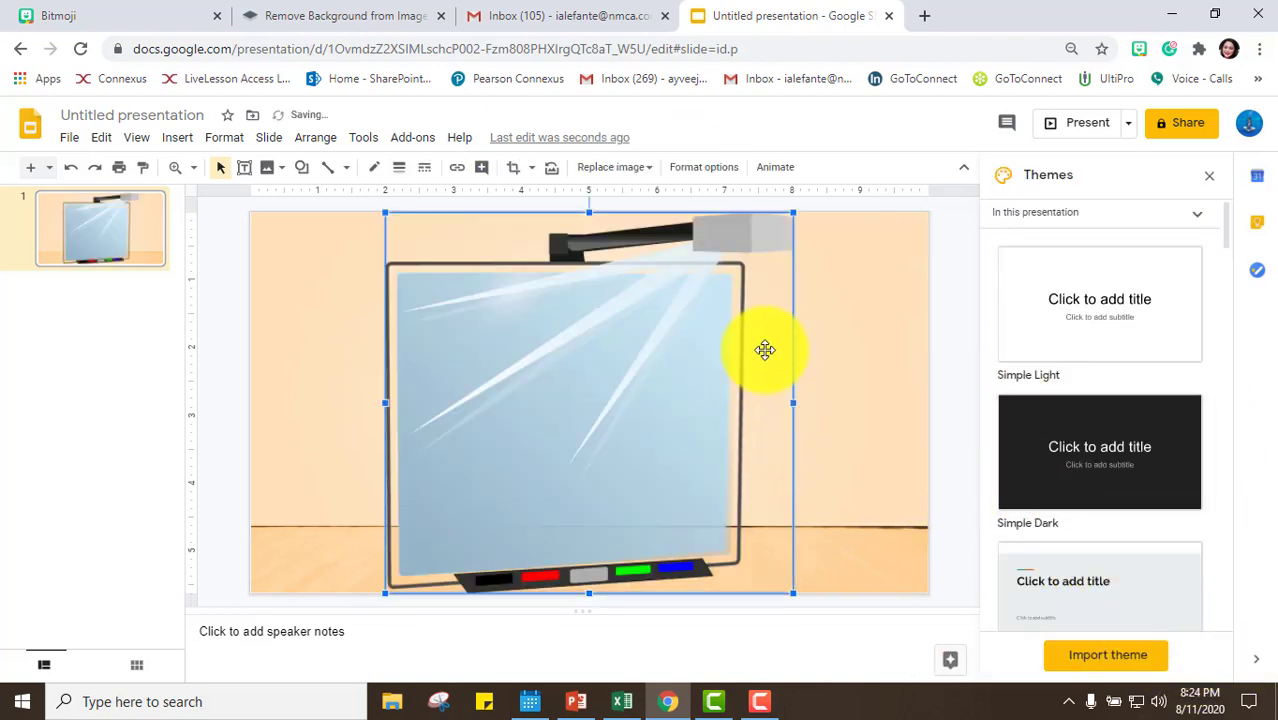
- Shrink the smart board and move it to the upper-left of the wall
{"action": "left_click_drag", "start_coordinate": [793, 213], "coordinate": [688, 318]}
{"action": "left_click_drag", "start_coordinate": [596, 471], "coordinate": [505, 377]}
{"action": "left_click", "coordinate": [684, 475]}
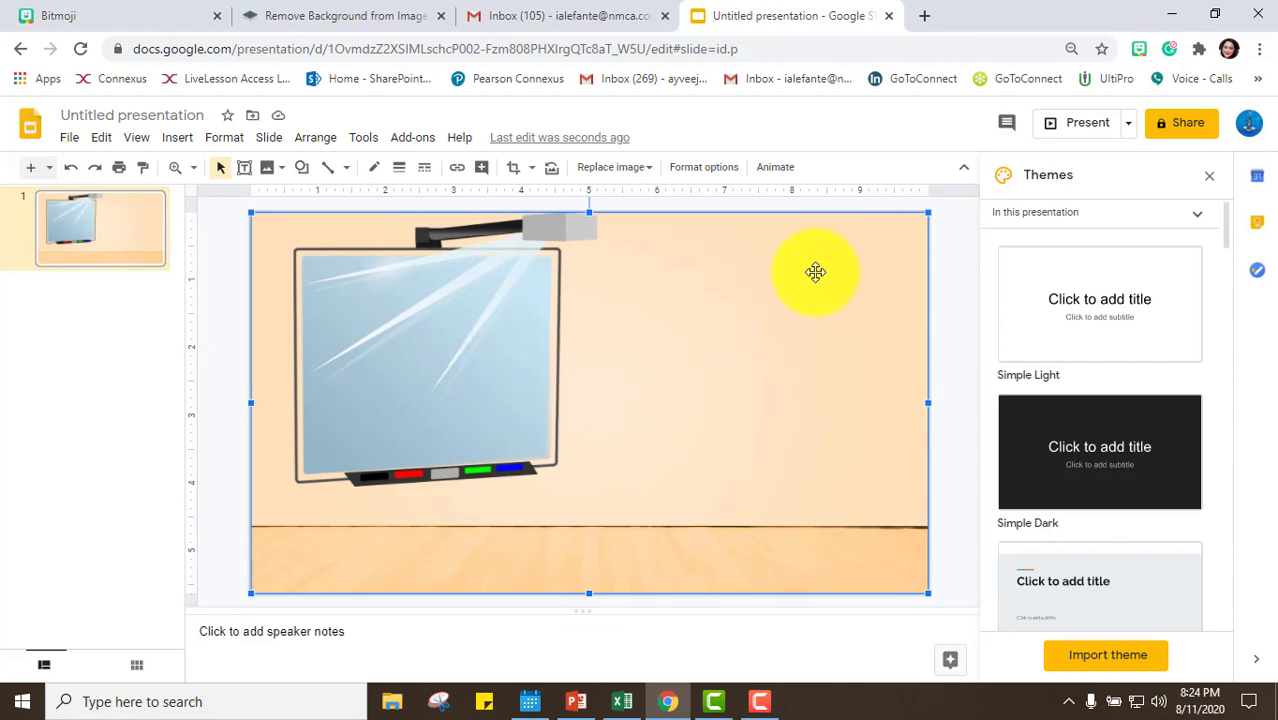
{"action": "left_click", "coordinate": [1139, 48]}
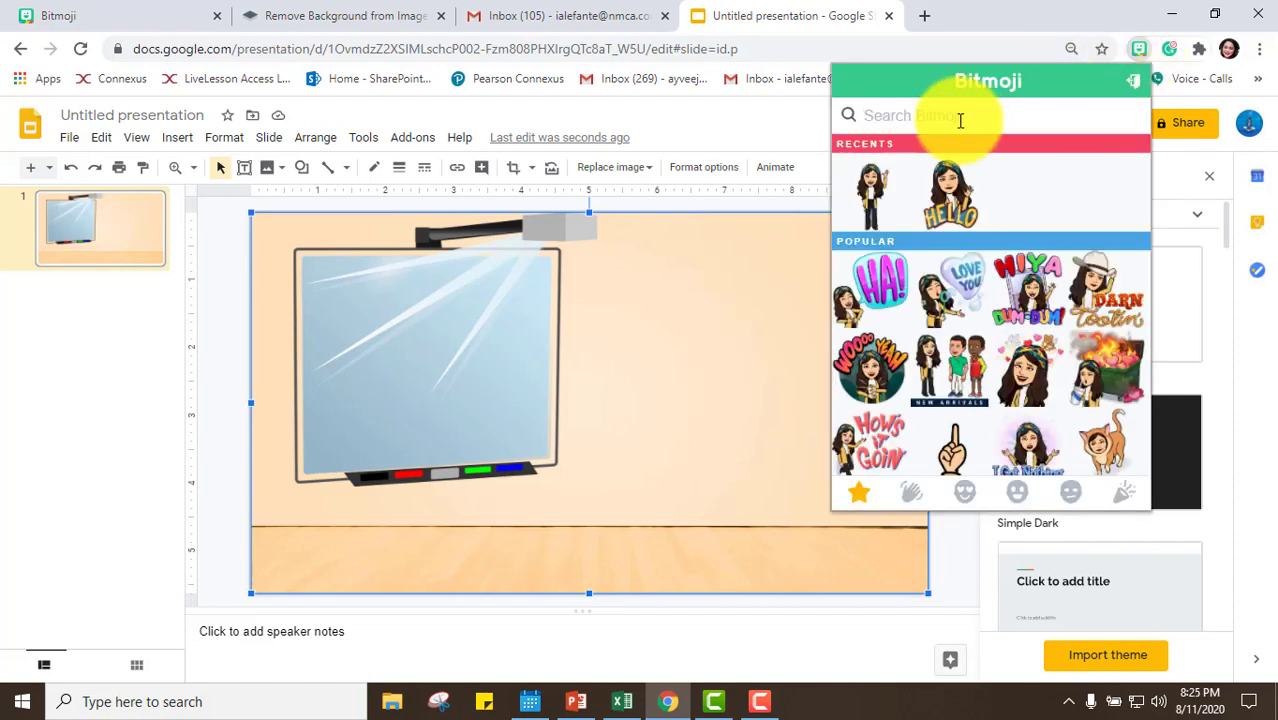
- Search the Bitmoji picker for 'Hello', then replace the search with 'photo'
{"action": "type", "text": "Hello"}
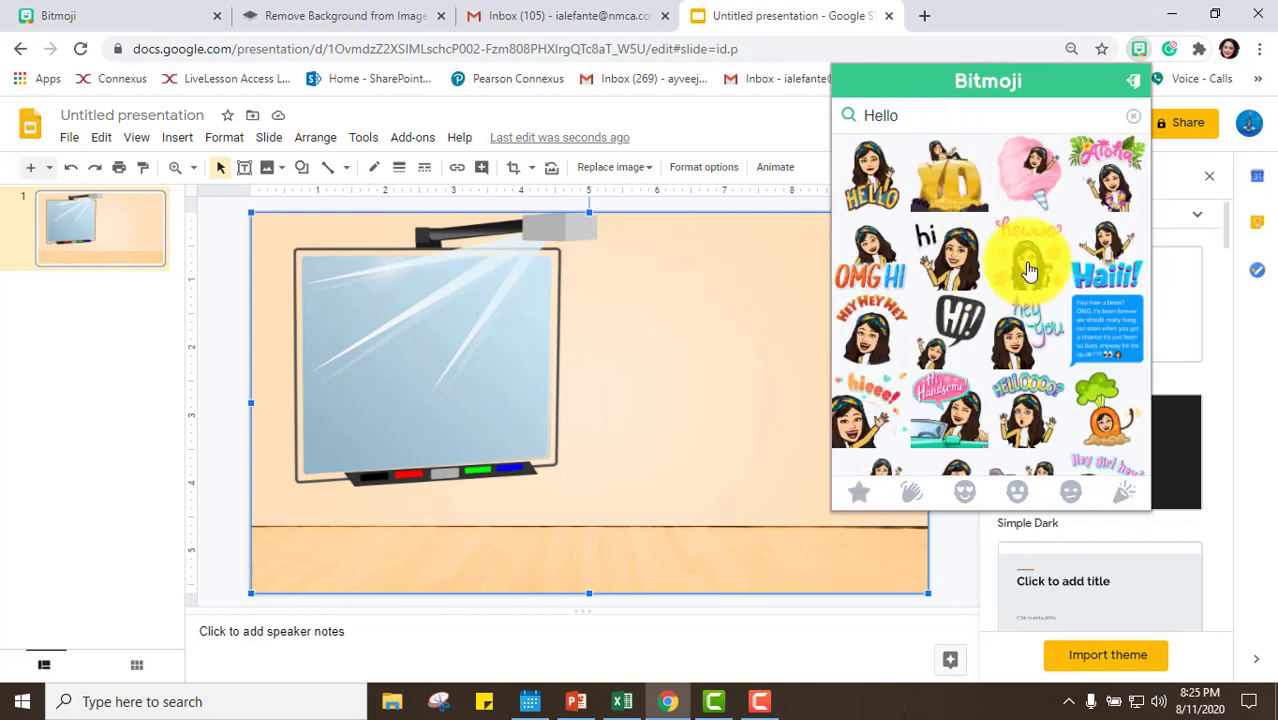
{"action": "scroll", "coordinate": [1028, 300], "scroll_direction": "down", "scroll_amount": 1}
{"action": "scroll", "coordinate": [1028, 320], "scroll_direction": "down", "scroll_amount": 5}
{"action": "scroll", "coordinate": [1026, 314], "scroll_direction": "up", "scroll_amount": 8}
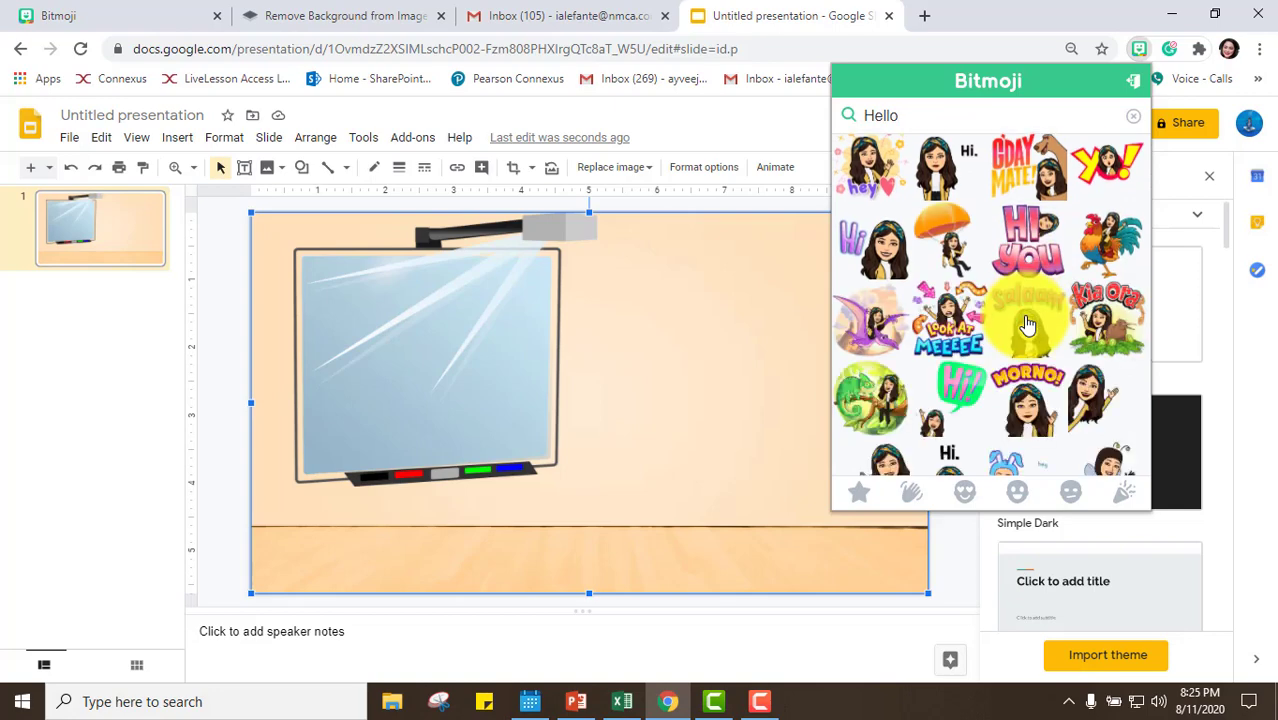
{"action": "double_click", "coordinate": [900, 118]}
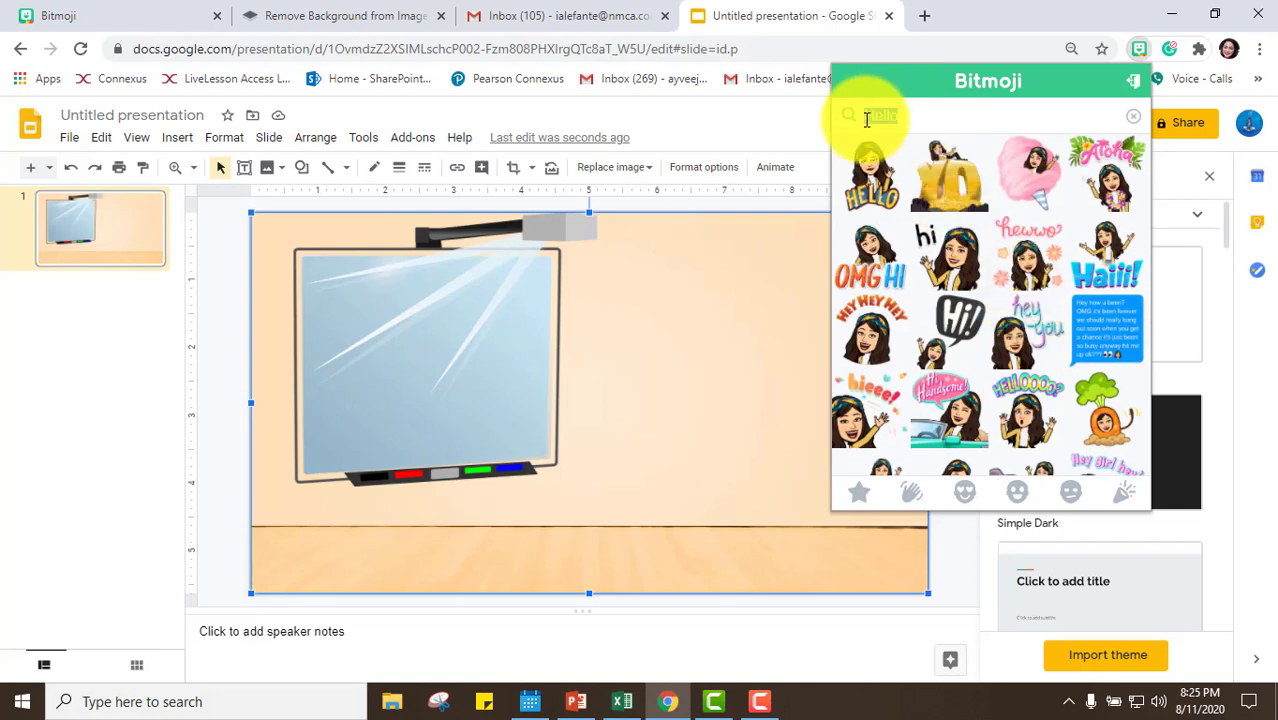
{"action": "type", "text": "photo"}
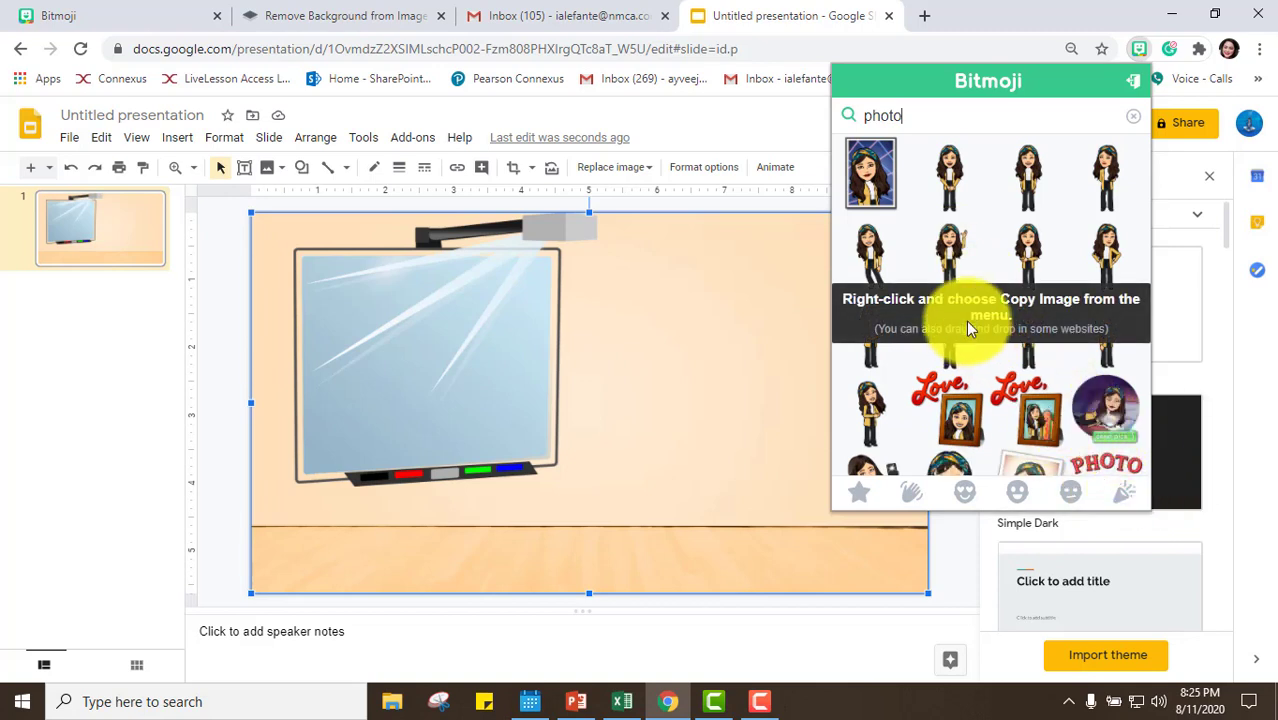
- Copy the standing waving Bitmoji and paste it onto the slide beside the smart board
{"action": "right_click", "coordinate": [948, 258]}
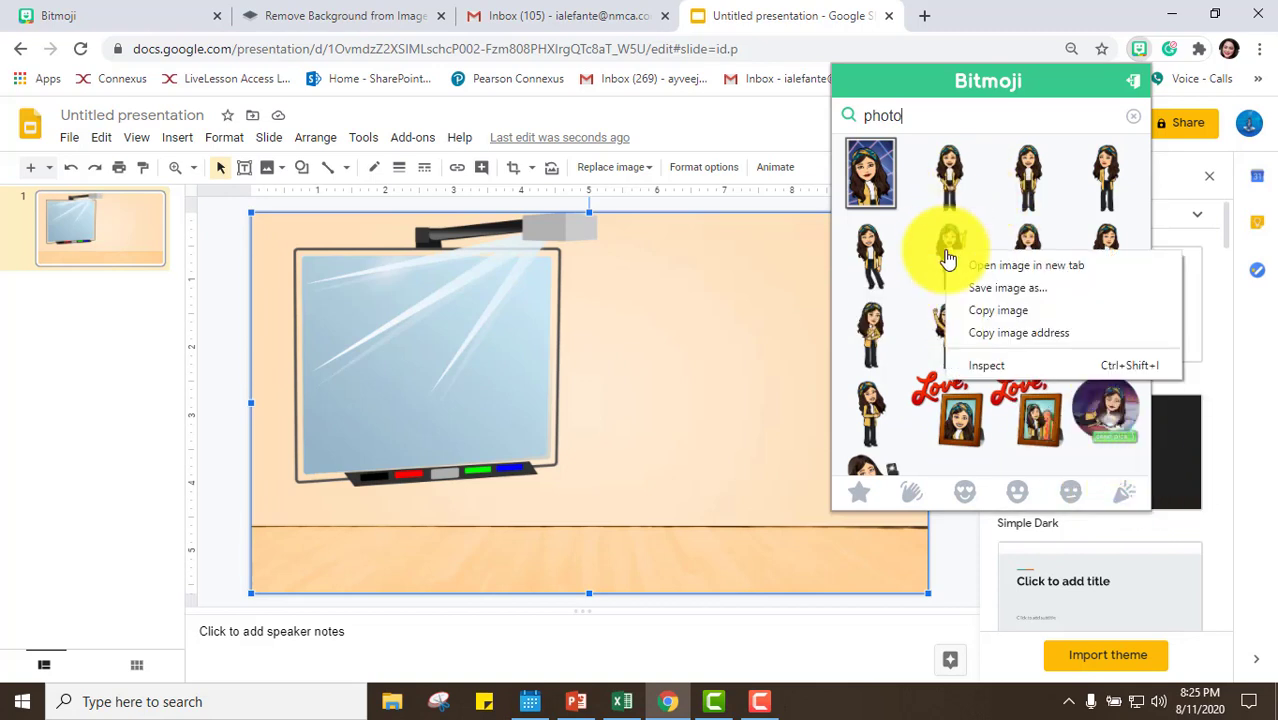
{"action": "left_click", "coordinate": [1020, 310]}
{"action": "left_click", "coordinate": [660, 357]}
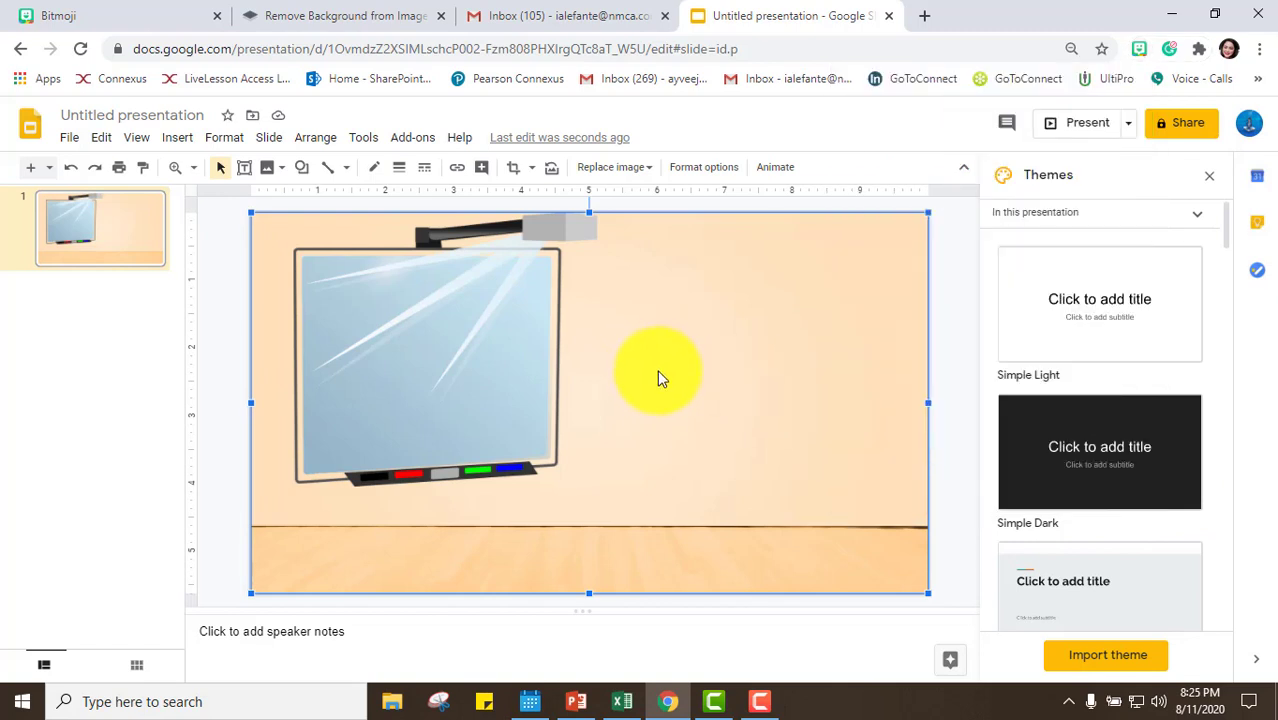
{"action": "right_click", "coordinate": [623, 384]}
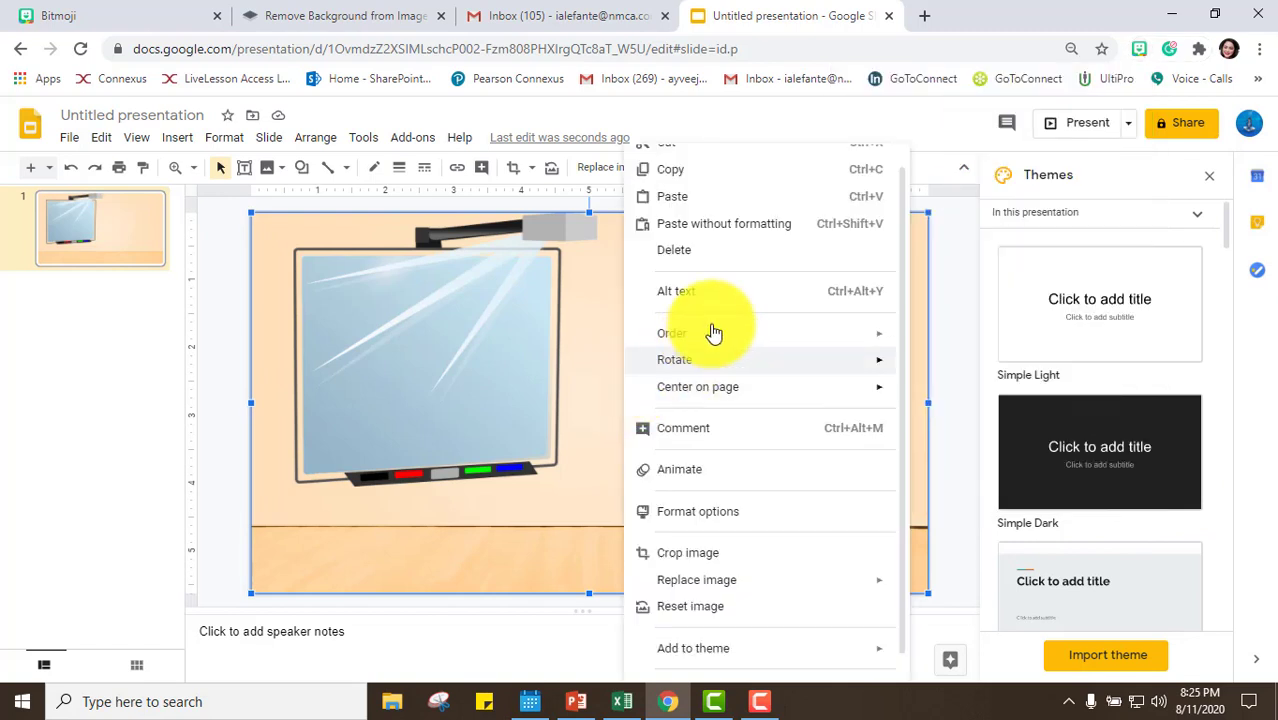
{"action": "left_click", "coordinate": [686, 200]}
{"action": "left_click", "coordinate": [790, 446]}
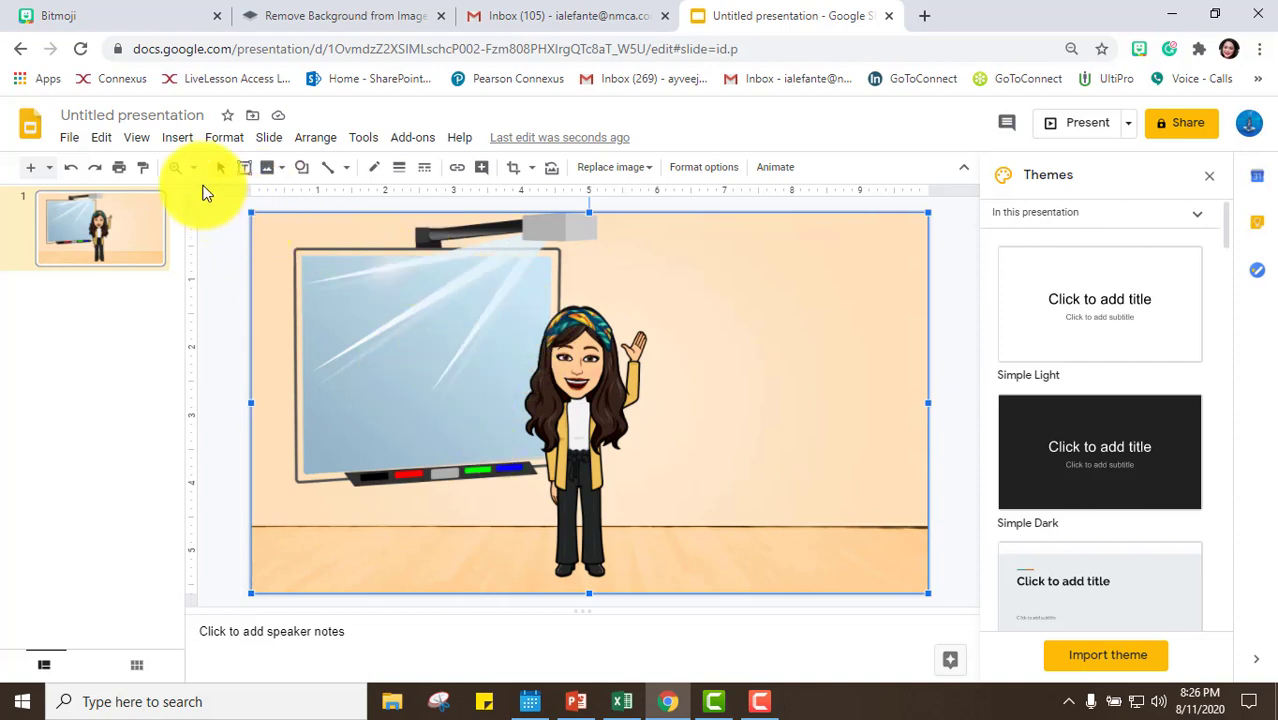
{"action": "left_click", "coordinate": [181, 145]}
{"action": "left_click", "coordinate": [211, 194]}
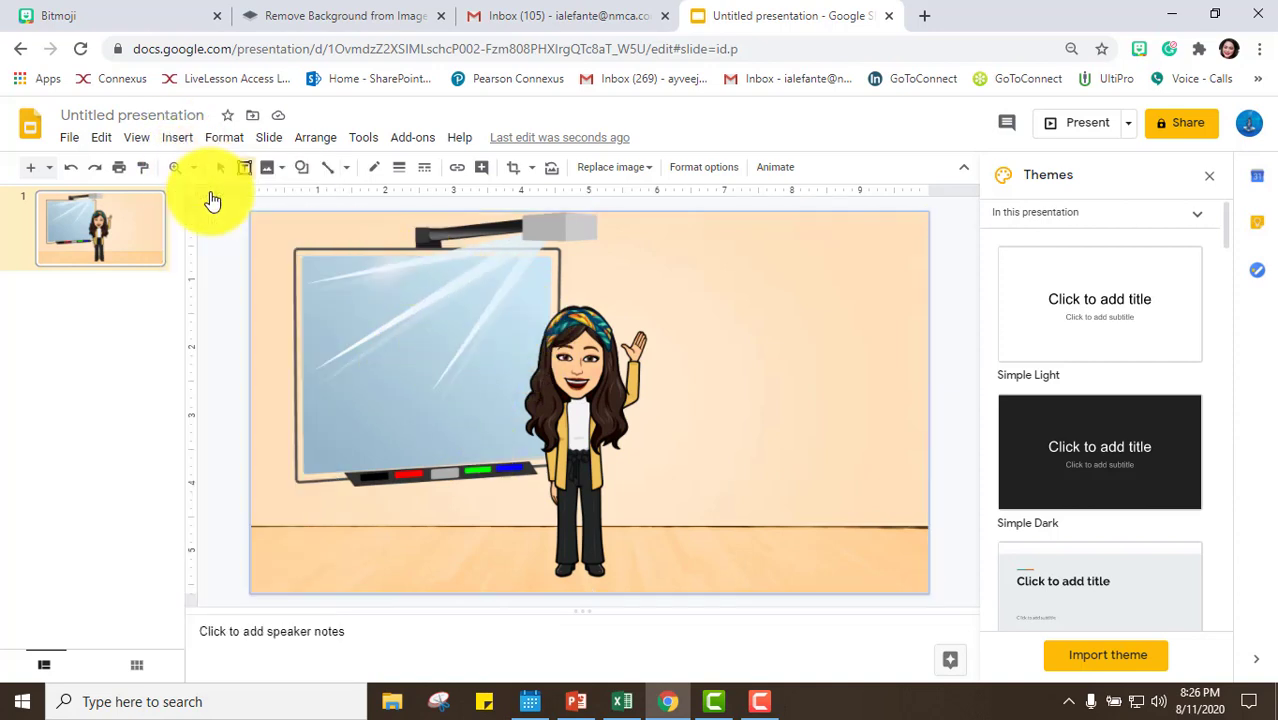
- Draw a text box on the smart board and type the Virtual Science Classroom, SY 2020-2021 welcome lines
{"action": "left_click_drag", "start_coordinate": [321, 273], "coordinate": [523, 421]}
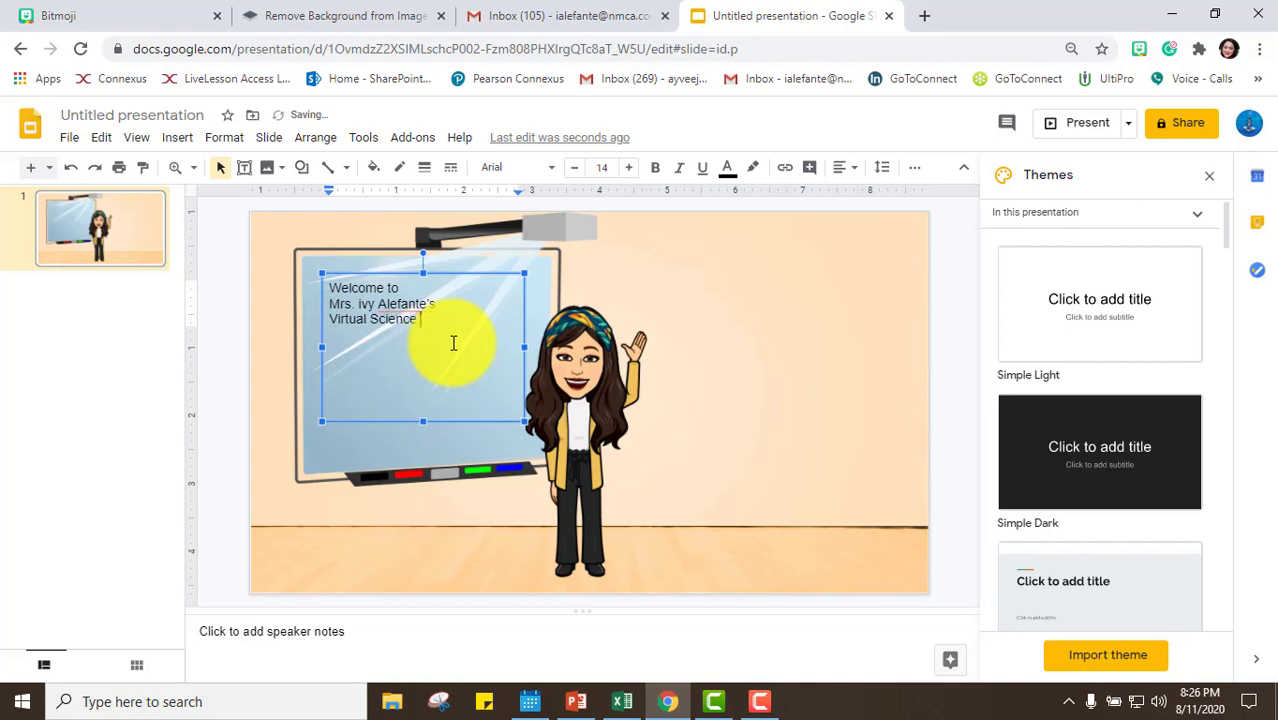
{"action": "type", "text": "m"}
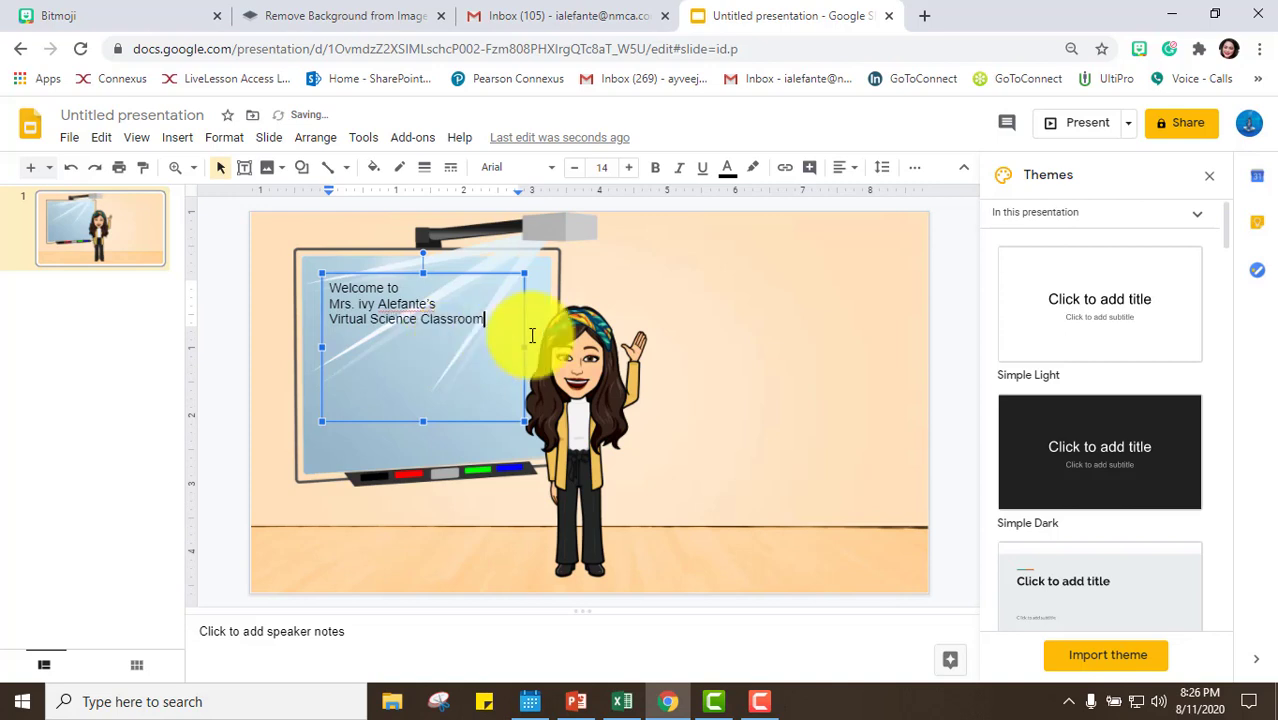
{"action": "left_click", "coordinate": [416, 354]}
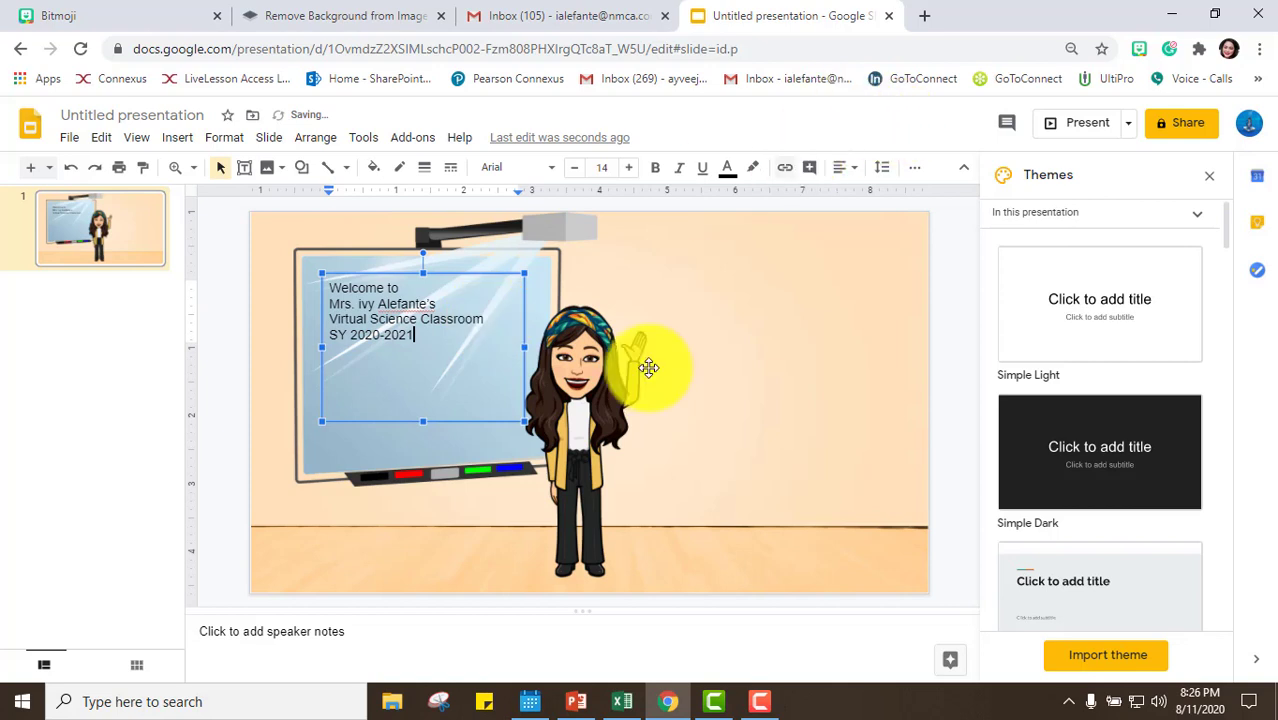
- Centre all four title lines and raise their font size to 20
{"action": "left_click_drag", "start_coordinate": [399, 356], "coordinate": [336, 226]}
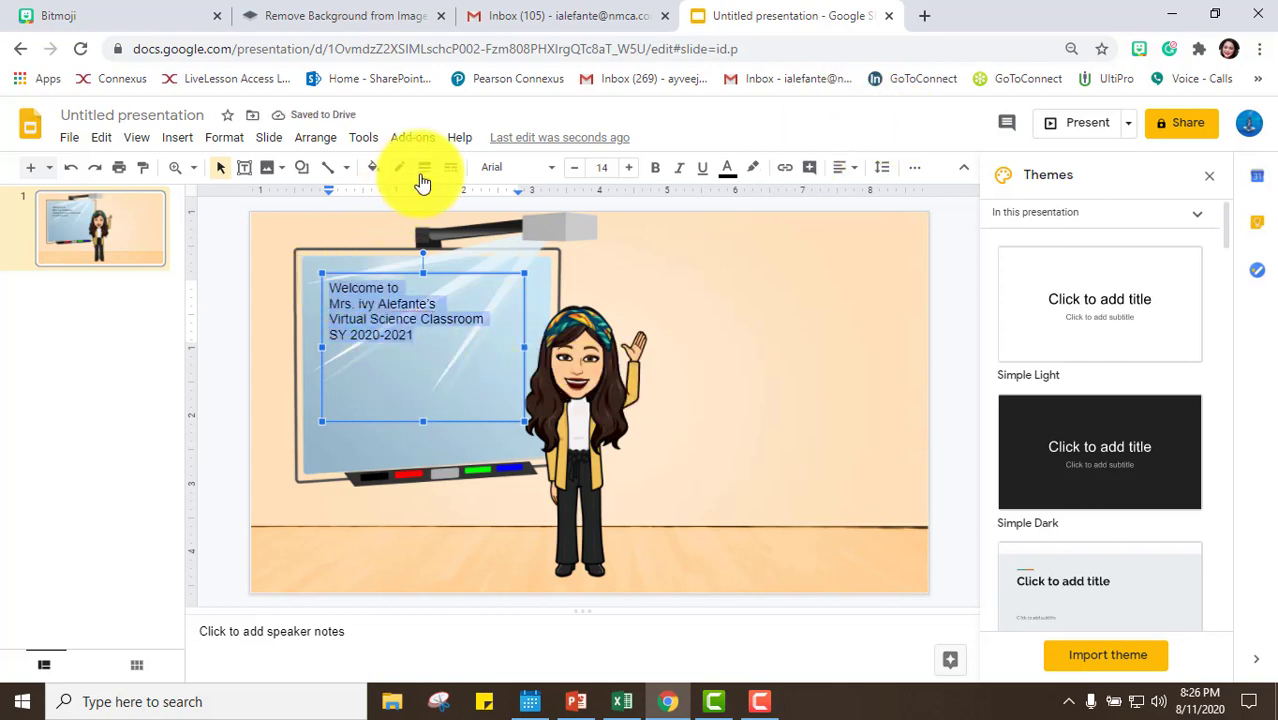
{"action": "left_click", "coordinate": [839, 167]}
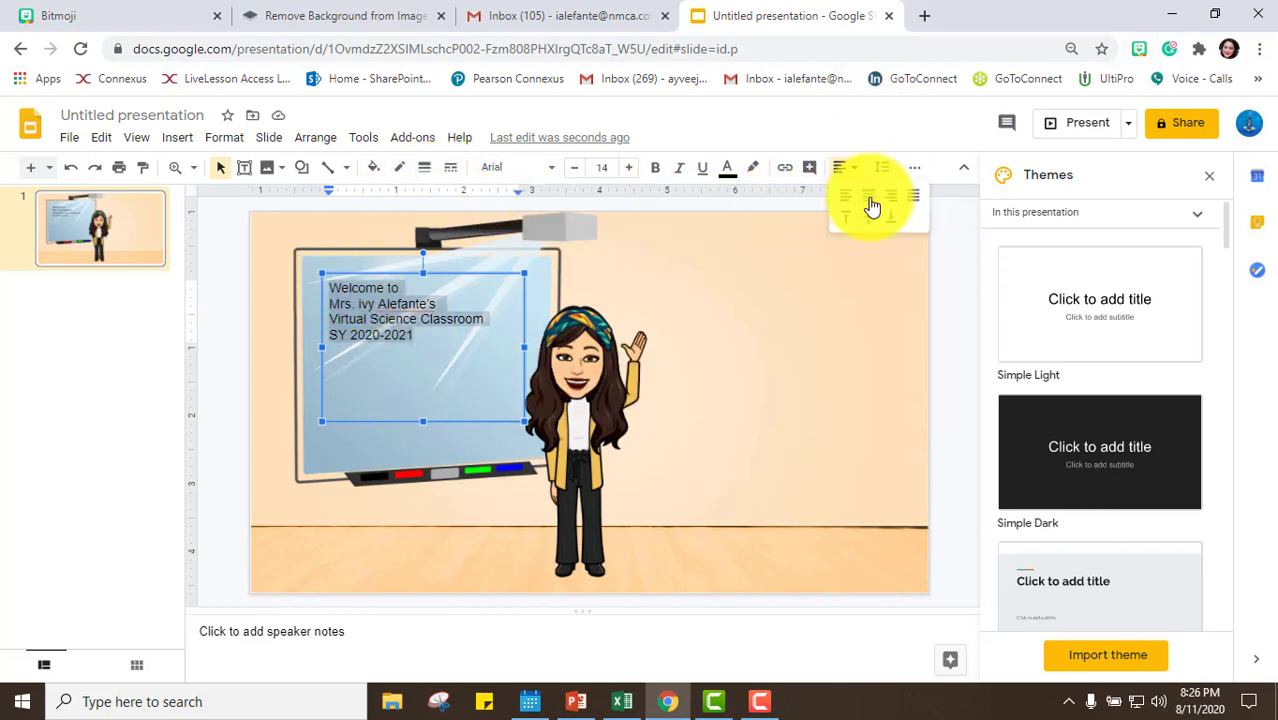
{"action": "left_click", "coordinate": [869, 200]}
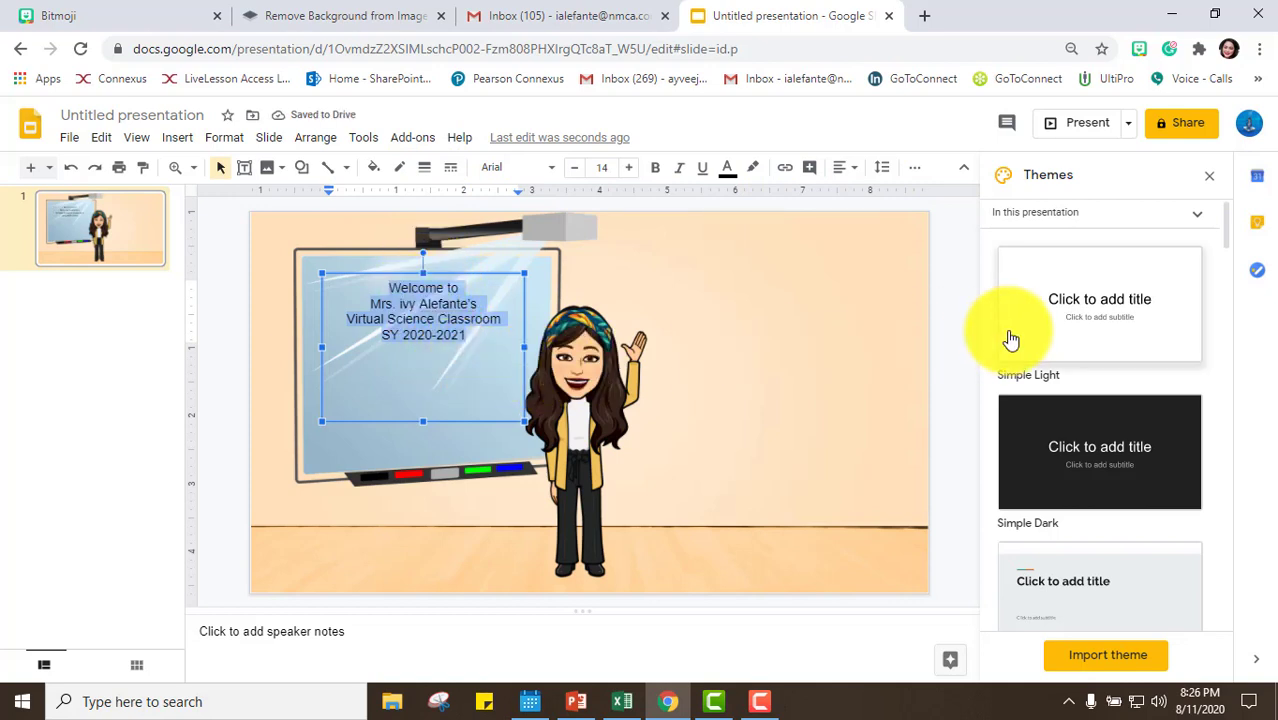
{"action": "left_click", "coordinate": [629, 168]}
{"action": "left_click", "coordinate": [629, 168]}
{"action": "left_click", "coordinate": [629, 168]}
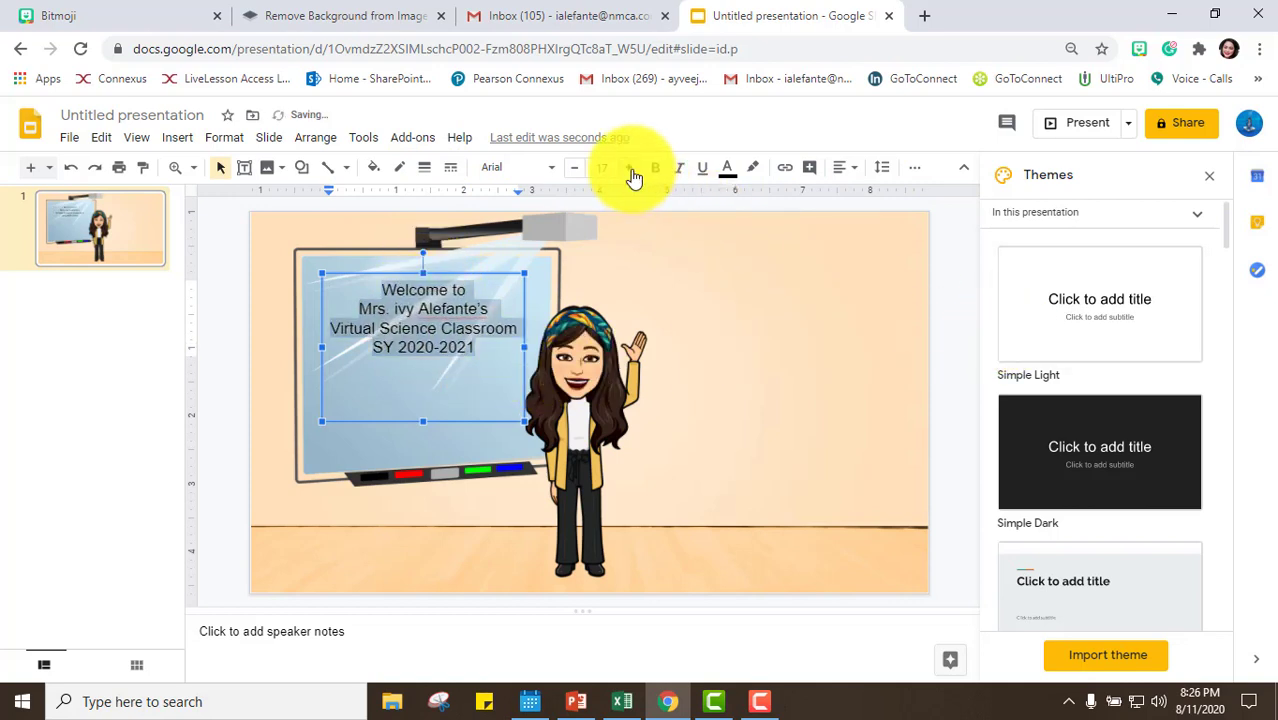
{"action": "left_click", "coordinate": [629, 168]}
{"action": "left_click", "coordinate": [629, 168]}
{"action": "left_click", "coordinate": [629, 168]}
{"action": "left_click", "coordinate": [395, 312]}
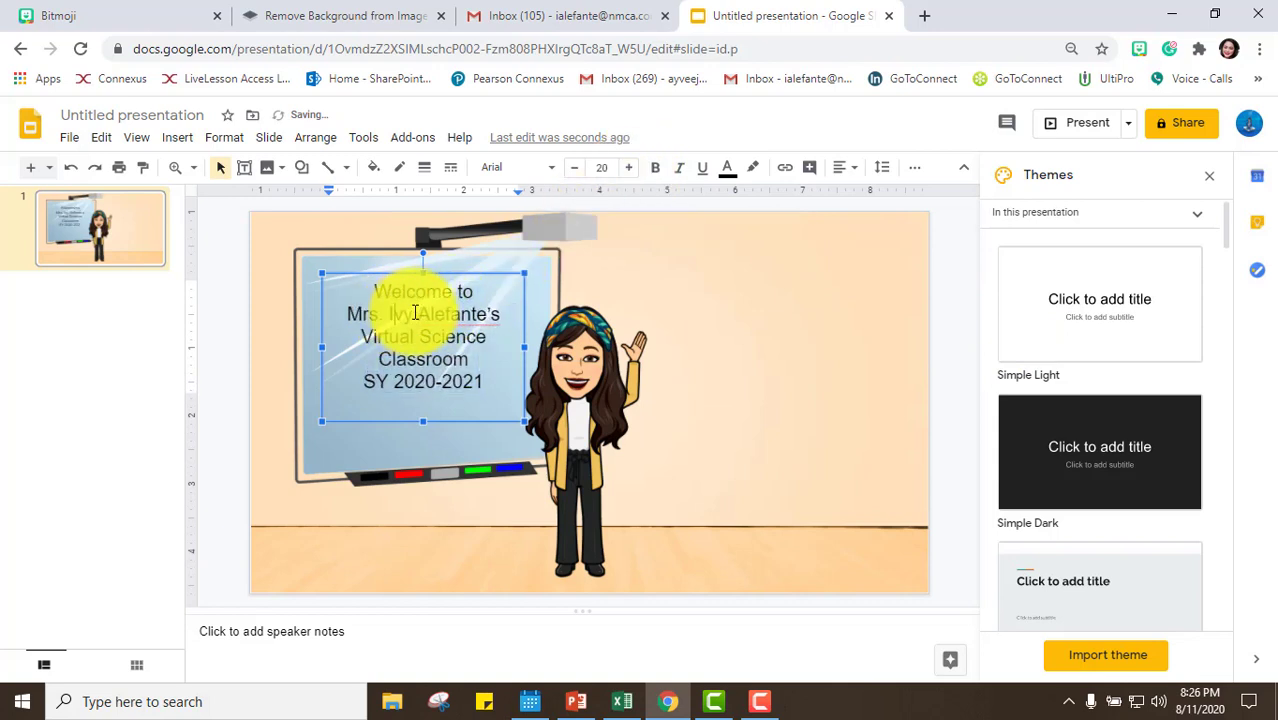
{"action": "left_click_drag", "start_coordinate": [471, 391], "coordinate": [342, 286]}
- Apply the Amita font to the welcome title with the Extensis Fonts add-on
{"action": "left_click", "coordinate": [413, 139]}
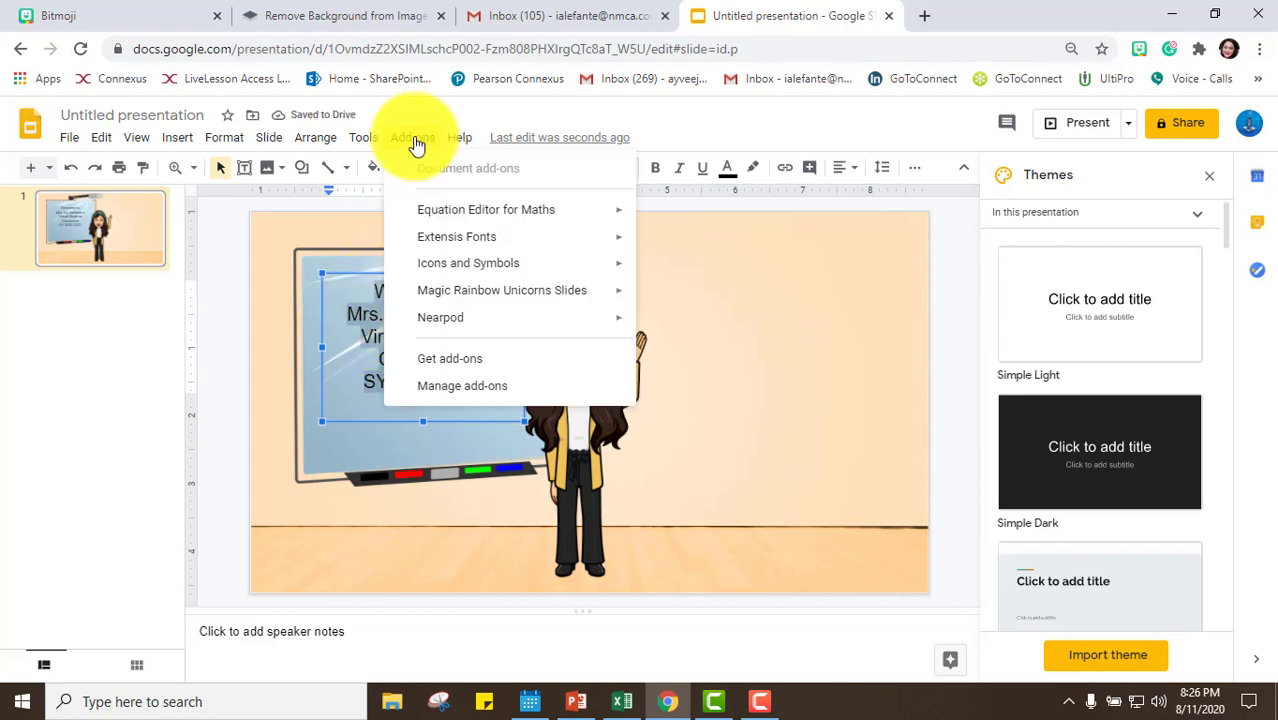
{"action": "mouse_move", "coordinate": [480, 237]}
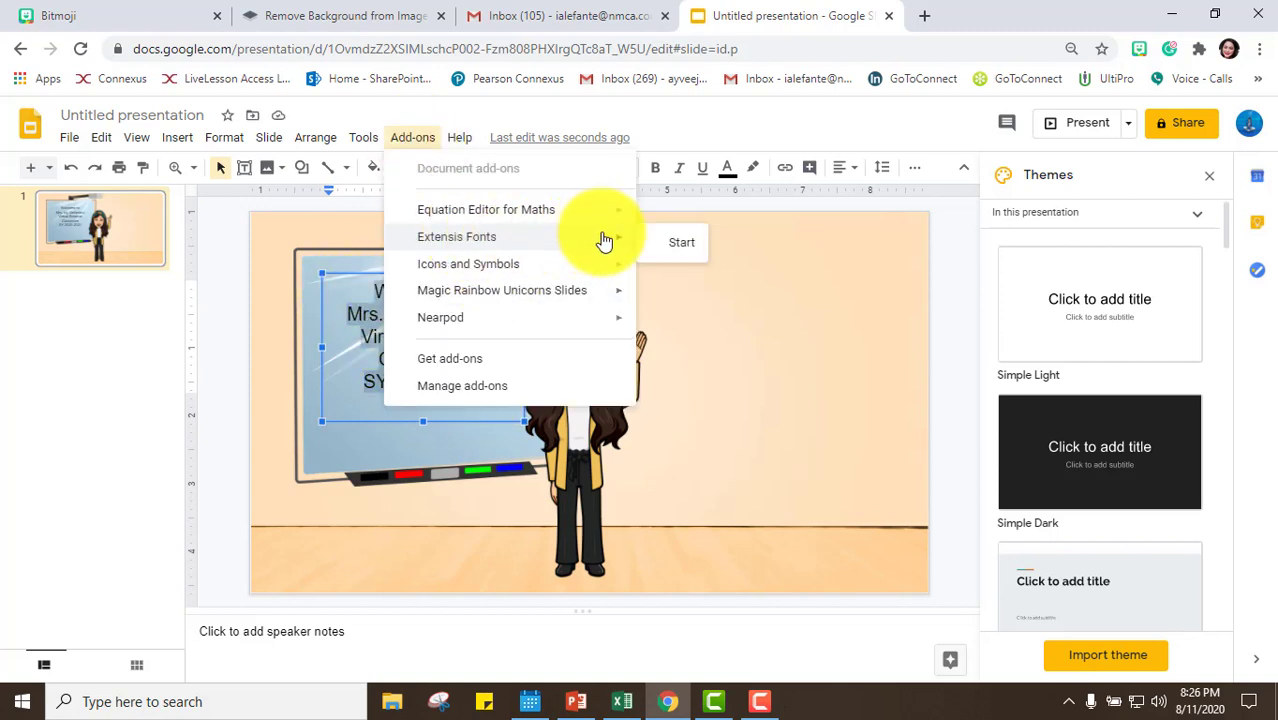
{"action": "left_click", "coordinate": [678, 244]}
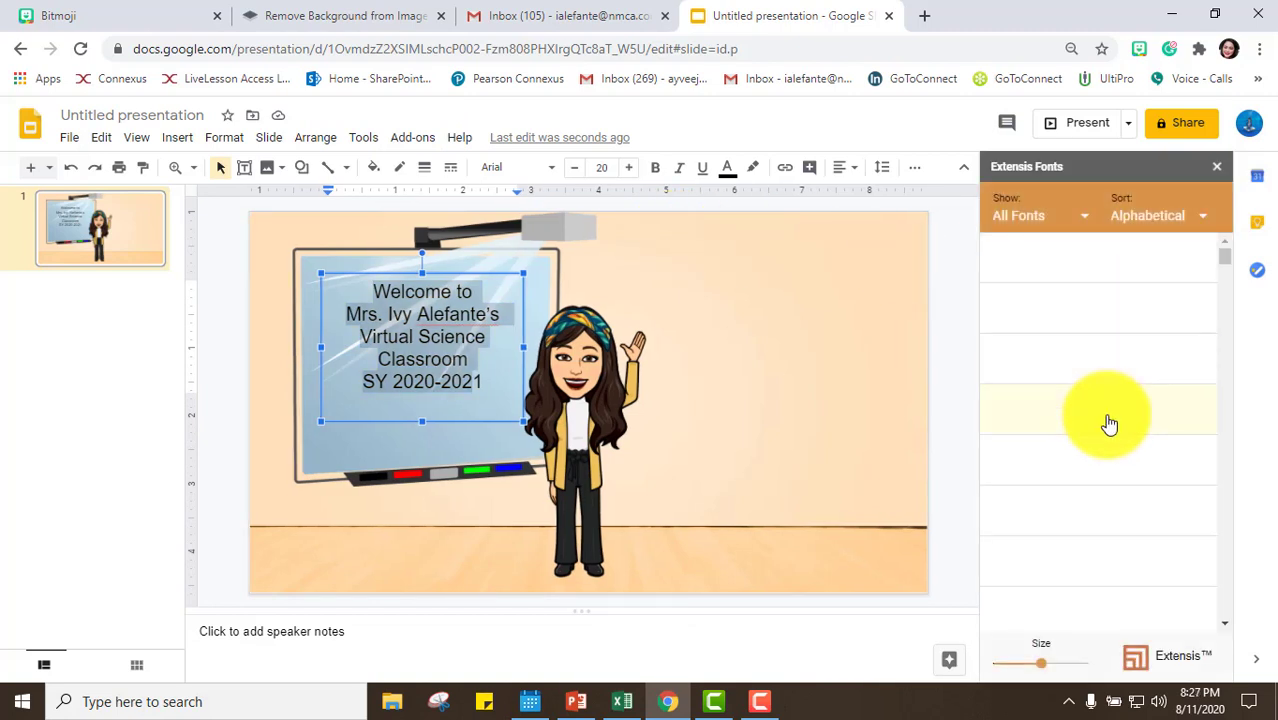
{"action": "scroll", "coordinate": [1124, 339], "scroll_direction": "down", "scroll_amount": 12}
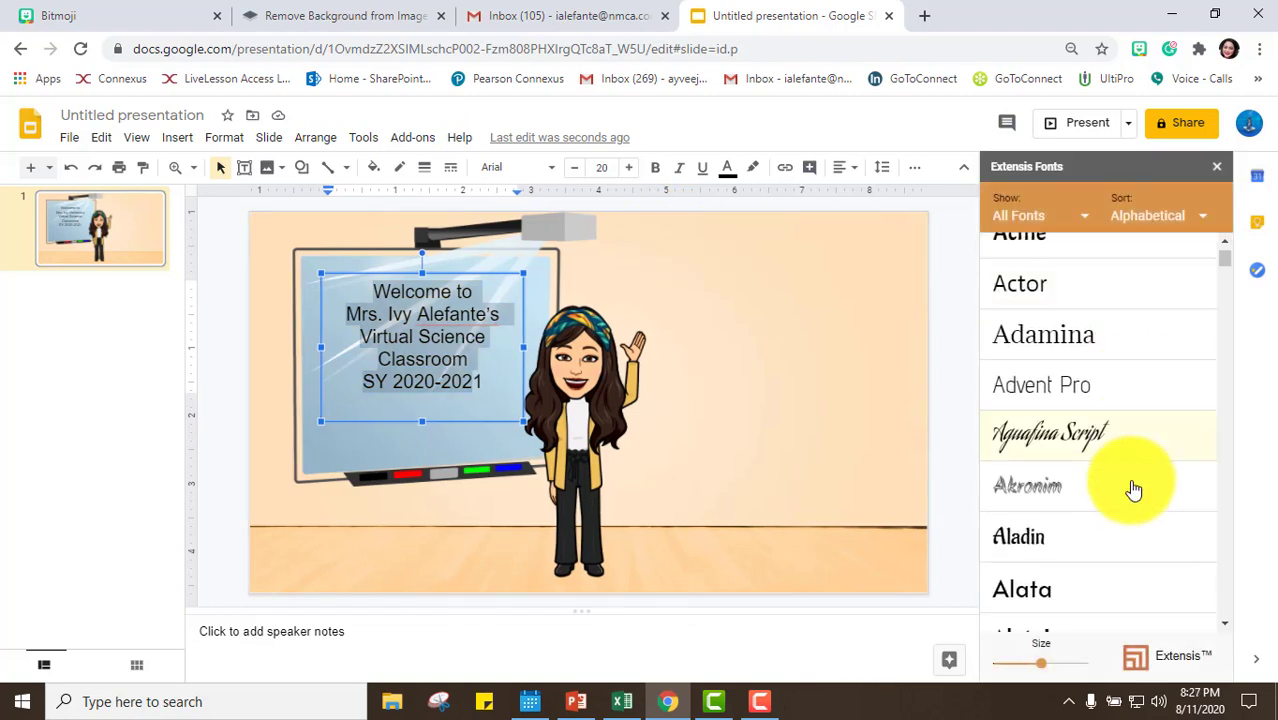
{"action": "left_click", "coordinate": [1130, 530]}
{"action": "scroll", "coordinate": [1132, 550], "scroll_direction": "down", "scroll_amount": 5}
{"action": "scroll", "coordinate": [1132, 550], "scroll_direction": "down", "scroll_amount": 2}
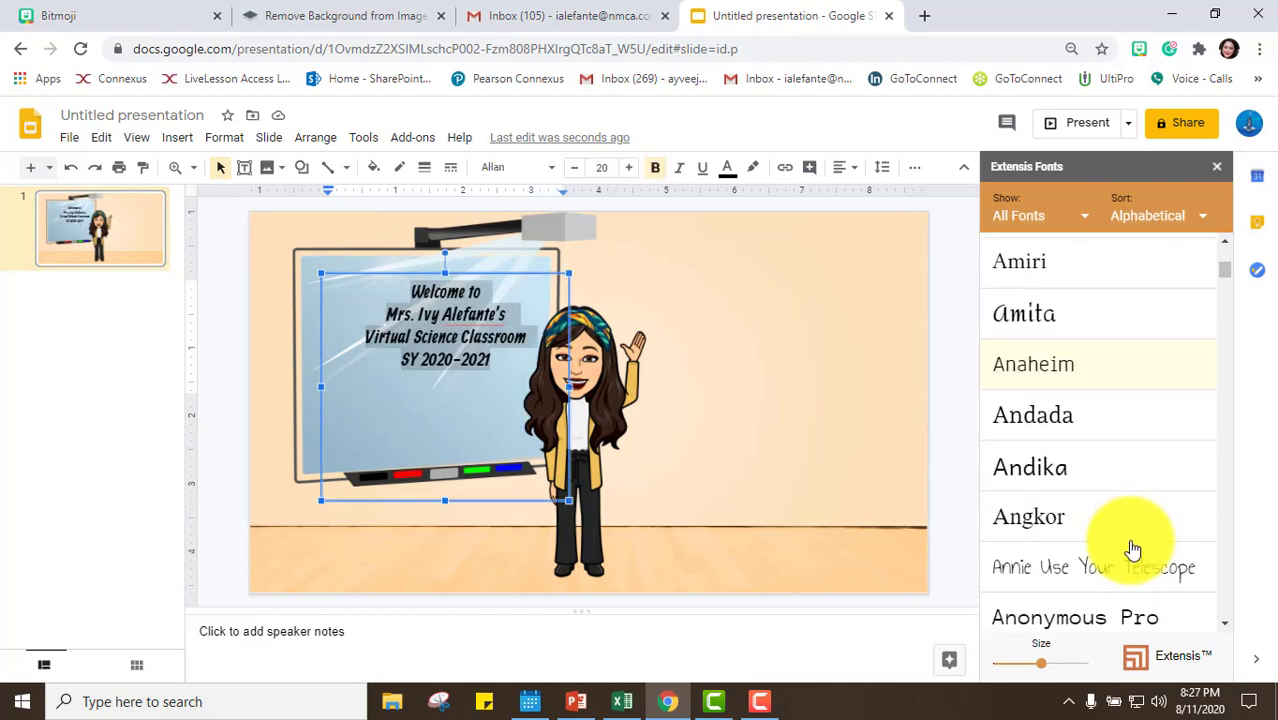
{"action": "left_click", "coordinate": [1062, 327]}
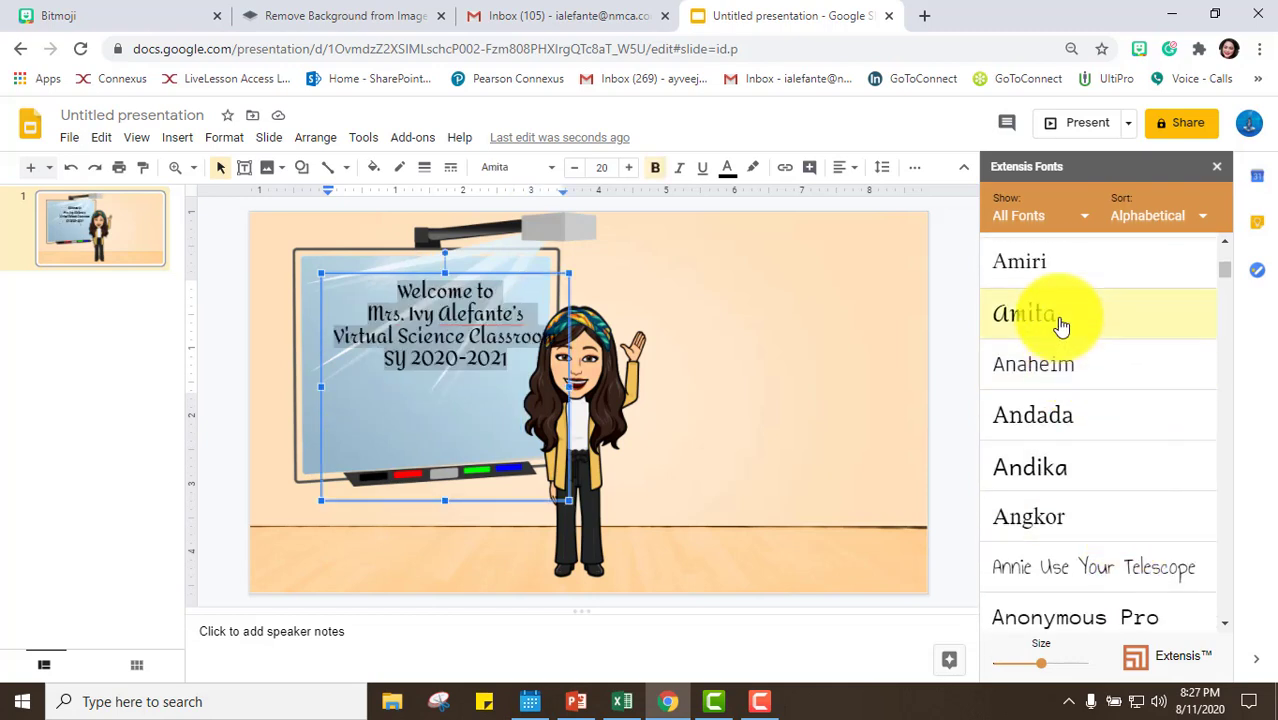
- Narrow the title box so the text rewraps, and move the text lower on the board
{"action": "left_click", "coordinate": [555, 385]}
{"action": "left_click_drag", "start_coordinate": [555, 385], "coordinate": [538, 386]}
{"action": "left_click_drag", "start_coordinate": [431, 271], "coordinate": [430, 291]}
{"action": "left_click", "coordinate": [430, 415]}
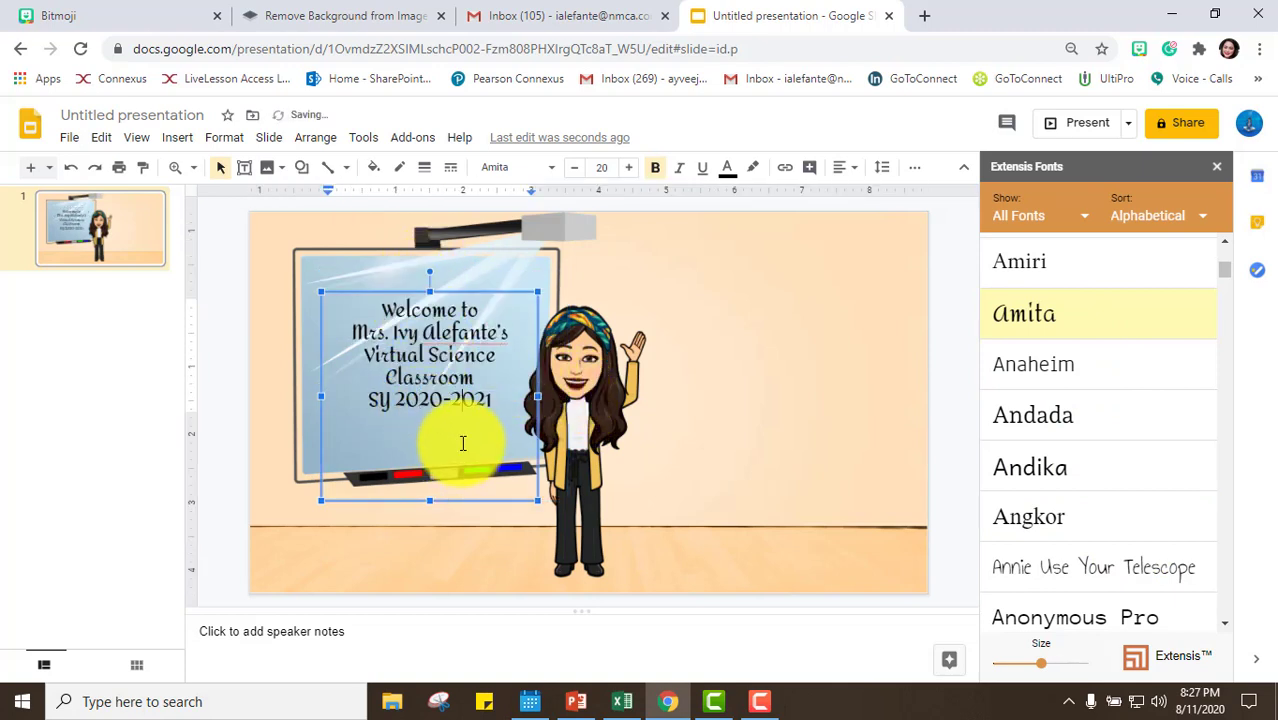
{"action": "left_click", "coordinate": [608, 420]}
{"action": "left_click", "coordinate": [322, 477]}
{"action": "left_click", "coordinate": [409, 366]}
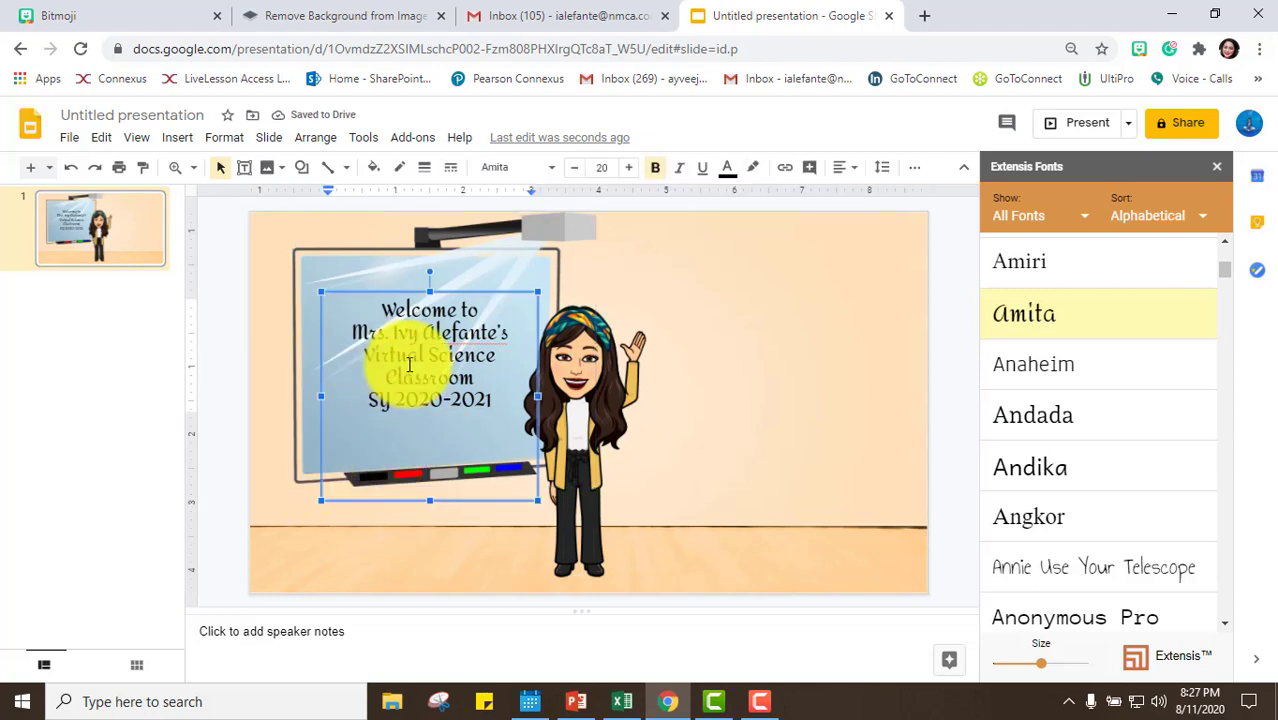
- Shrink the classroom and school-year lines to 16 and enlarge the teacher's name line to 23
{"action": "left_click_drag", "start_coordinate": [499, 399], "coordinate": [589, 223]}
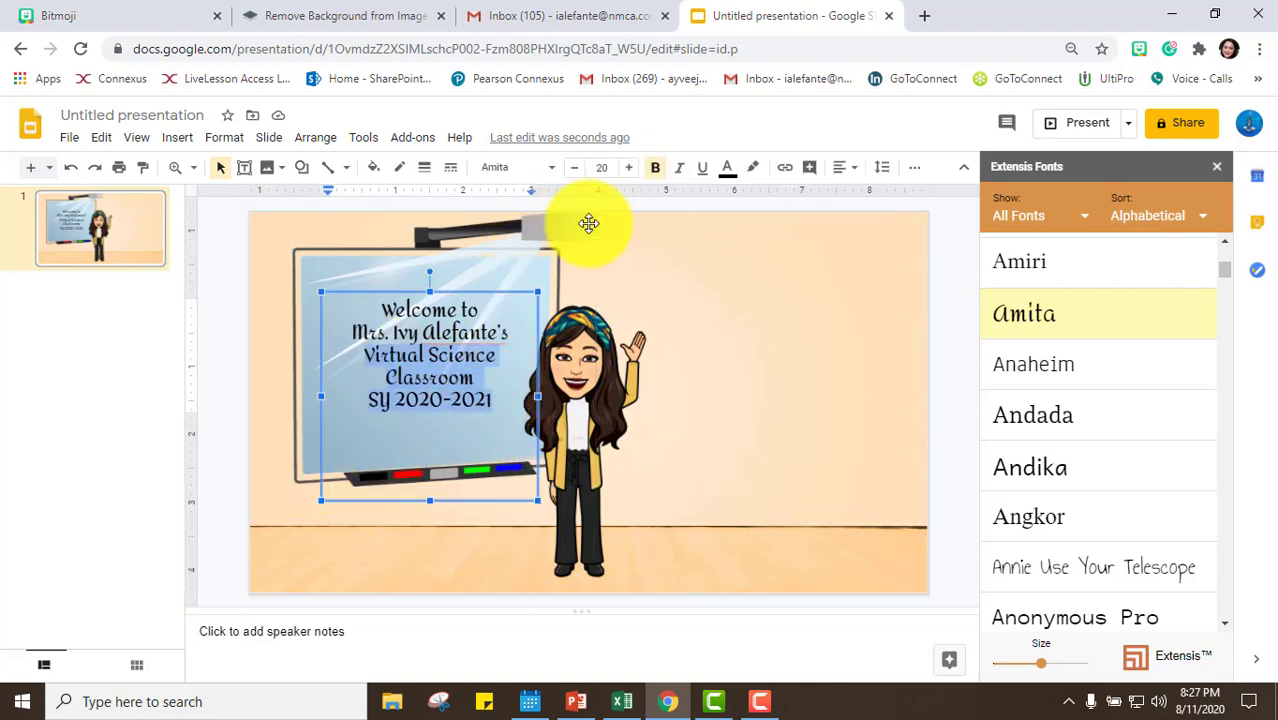
{"action": "left_click", "coordinate": [574, 167]}
{"action": "left_click", "coordinate": [574, 167]}
{"action": "left_click", "coordinate": [574, 167]}
{"action": "left_click", "coordinate": [574, 167]}
{"action": "left_click_drag", "start_coordinate": [508, 333], "coordinate": [340, 334]}
{"action": "left_click", "coordinate": [628, 170]}
{"action": "left_click", "coordinate": [628, 170]}
{"action": "left_click", "coordinate": [628, 170]}
{"action": "left_click", "coordinate": [628, 170]}
{"action": "left_click", "coordinate": [628, 170]}
{"action": "left_click", "coordinate": [432, 290]}
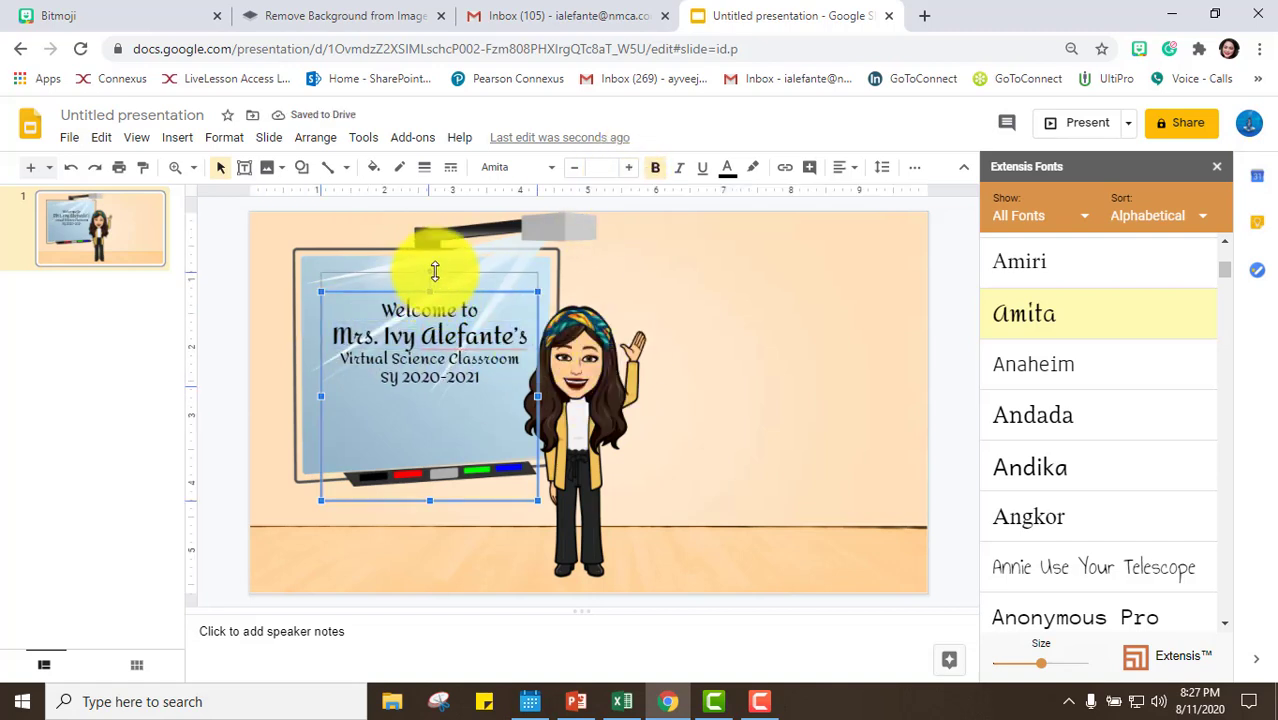
- Raise the title box's top edge to lift the text, keeping the Bitmoji where it was
{"action": "left_click_drag", "start_coordinate": [435, 271], "coordinate": [435, 271]}
{"action": "left_click_drag", "start_coordinate": [431, 497], "coordinate": [422, 442]}
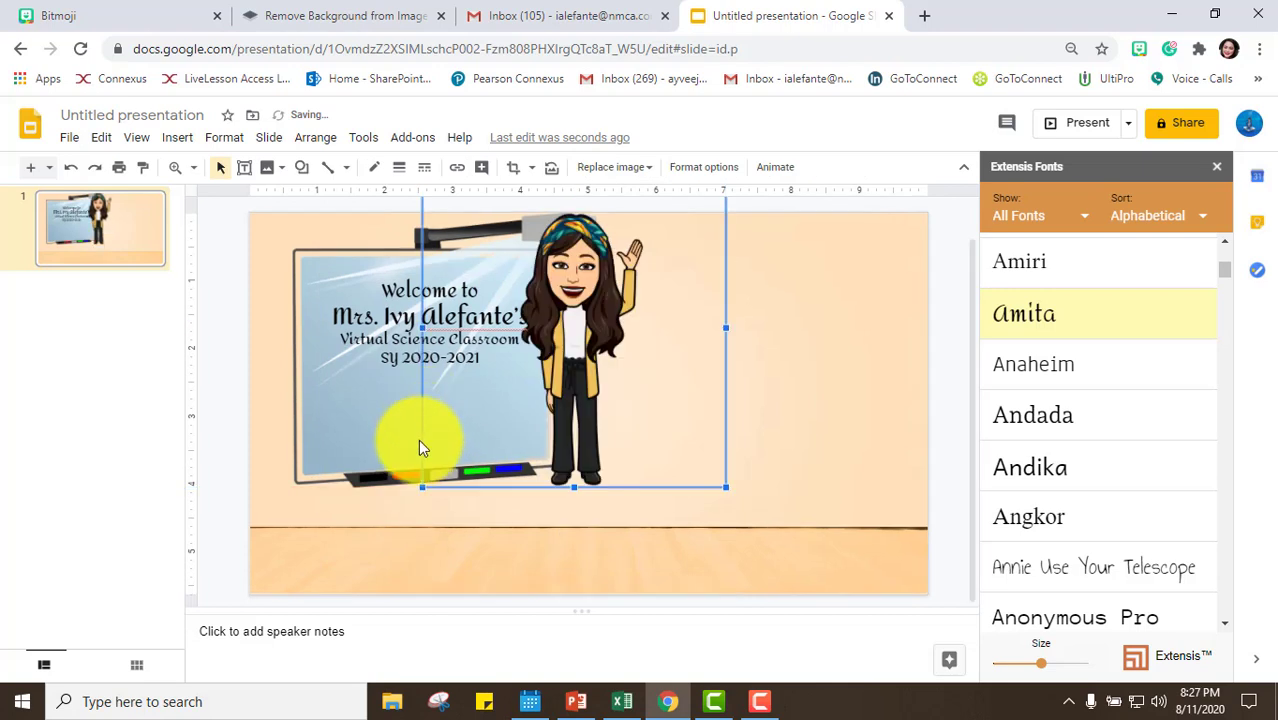
{"action": "key", "text": "ctrl+z"}
{"action": "left_click", "coordinate": [425, 300]}
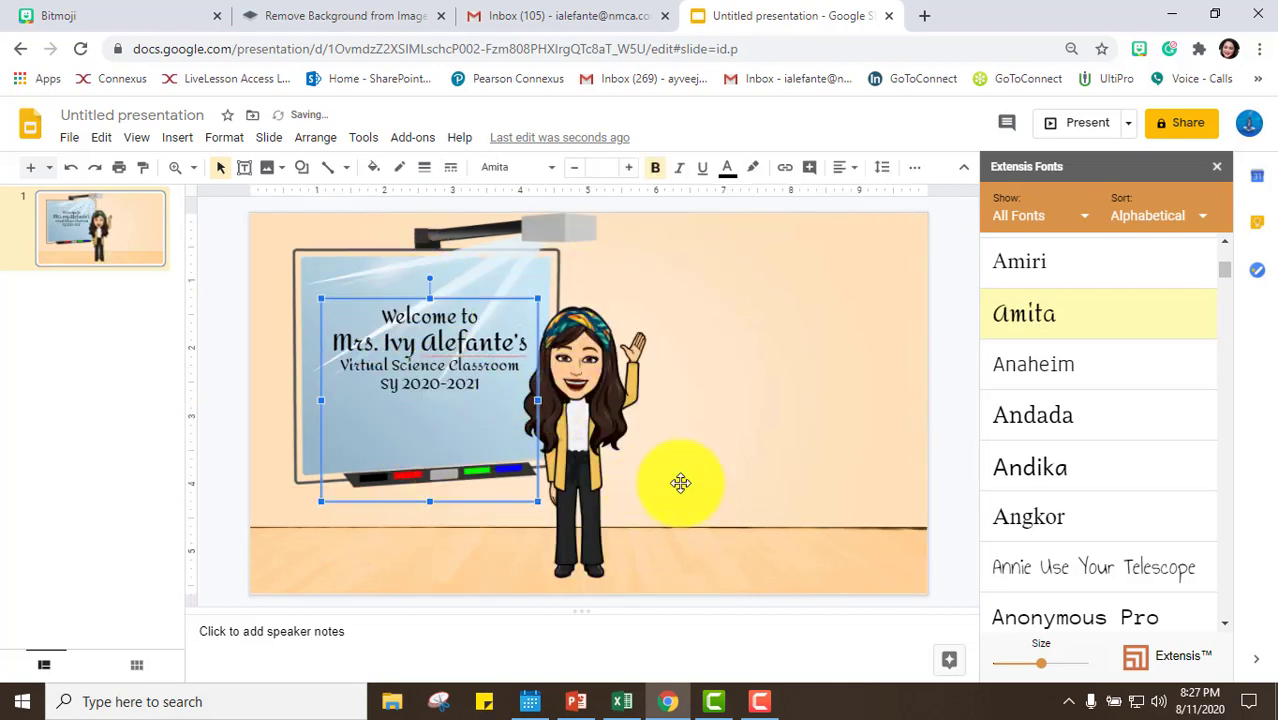
{"action": "left_click", "coordinate": [779, 450]}
{"action": "left_click", "coordinate": [177, 137]}
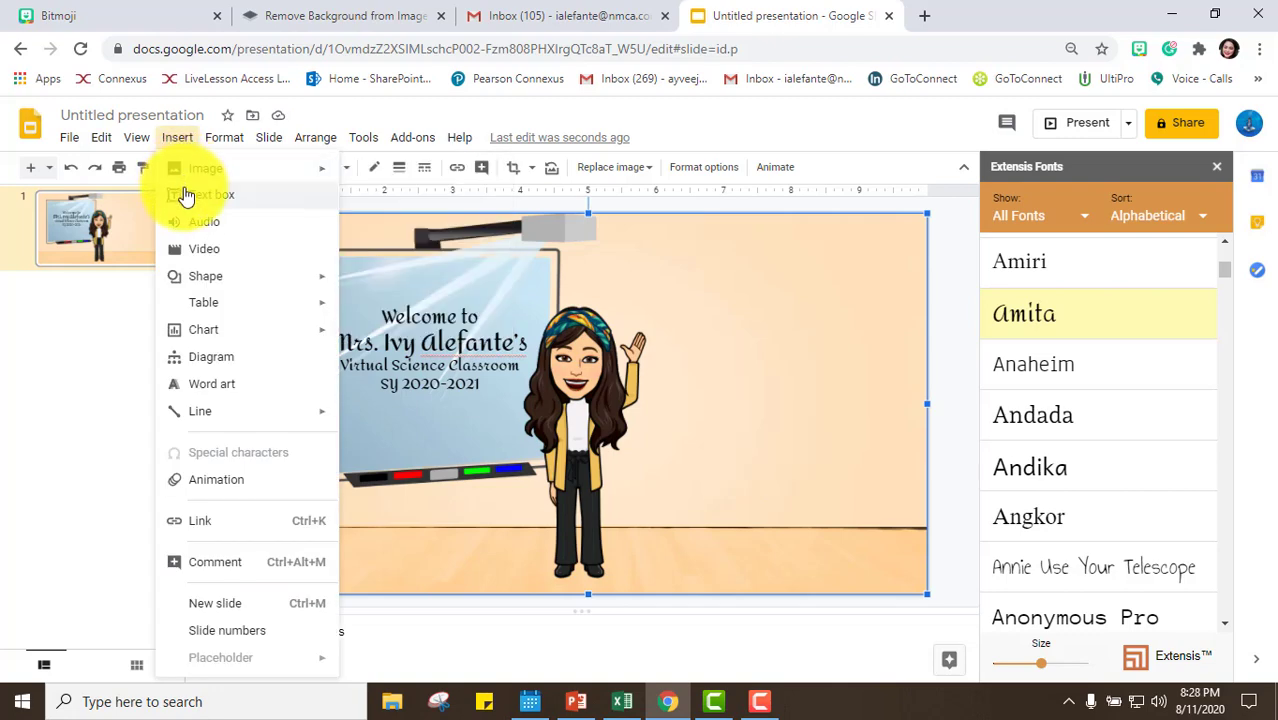
- Search the web for 'transparent rug' and insert the round teal rug image
{"action": "left_click", "coordinate": [405, 208]}
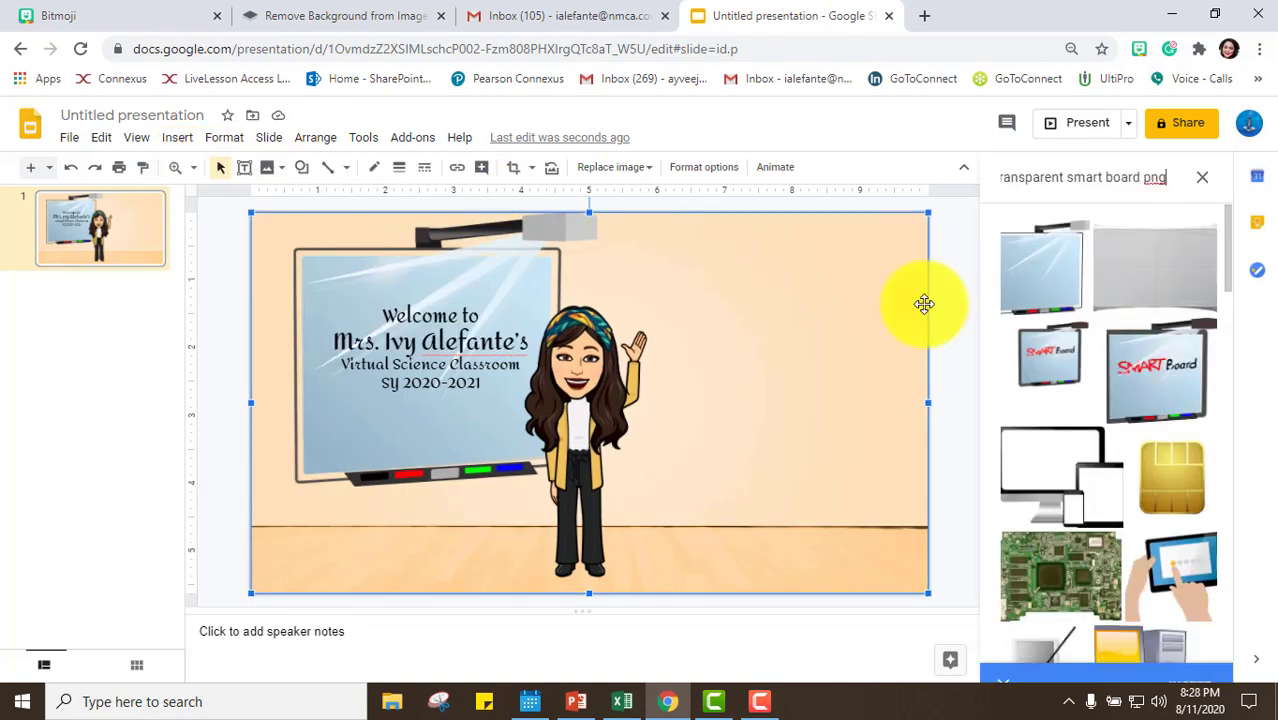
{"action": "left_click_drag", "start_coordinate": [1193, 177], "coordinate": [1084, 183]}
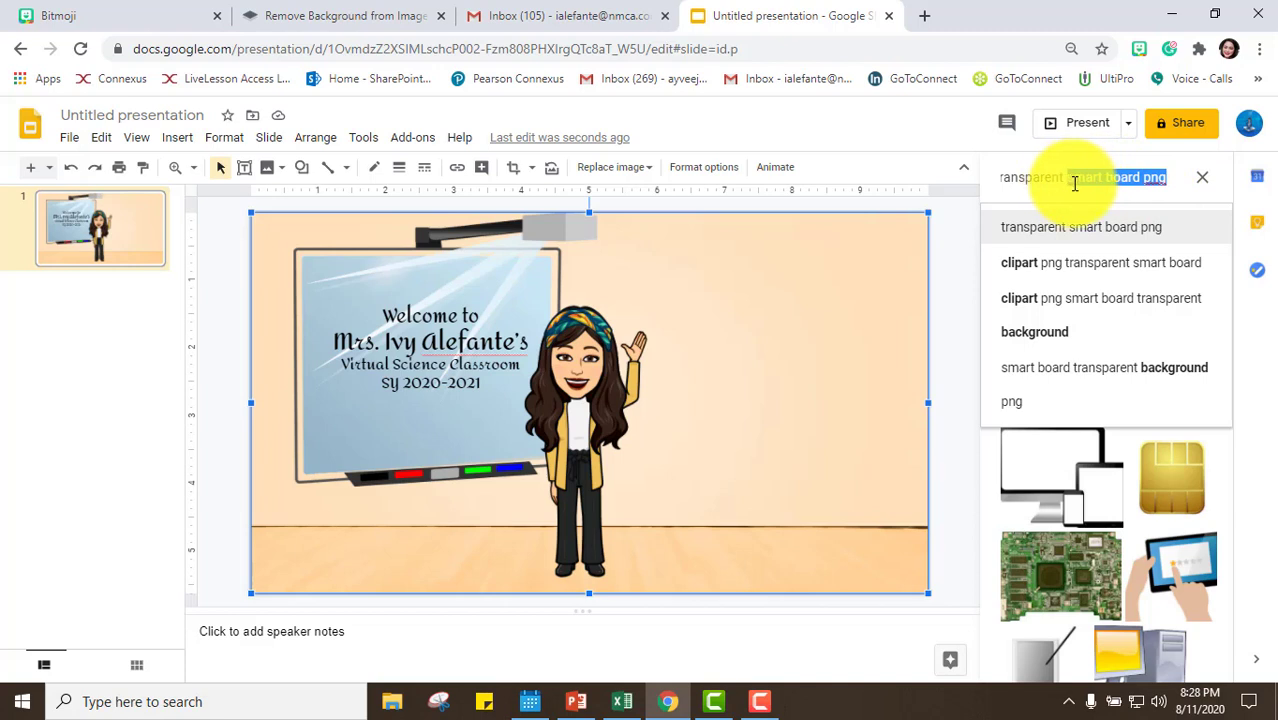
{"action": "type", "text": "rag"}
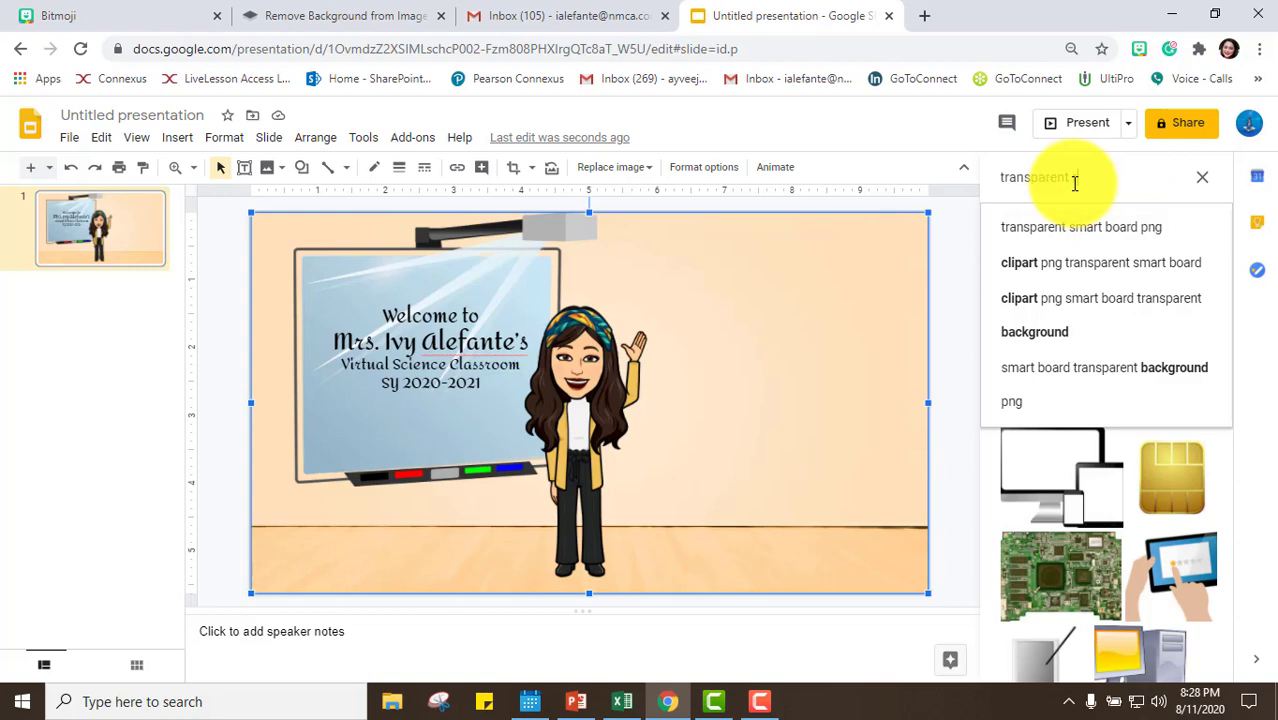
{"action": "key", "text": "BackSpace"}
{"action": "key", "text": "BackSpace"}
{"action": "type", "text": "ug"}
{"action": "key", "text": "Return"}
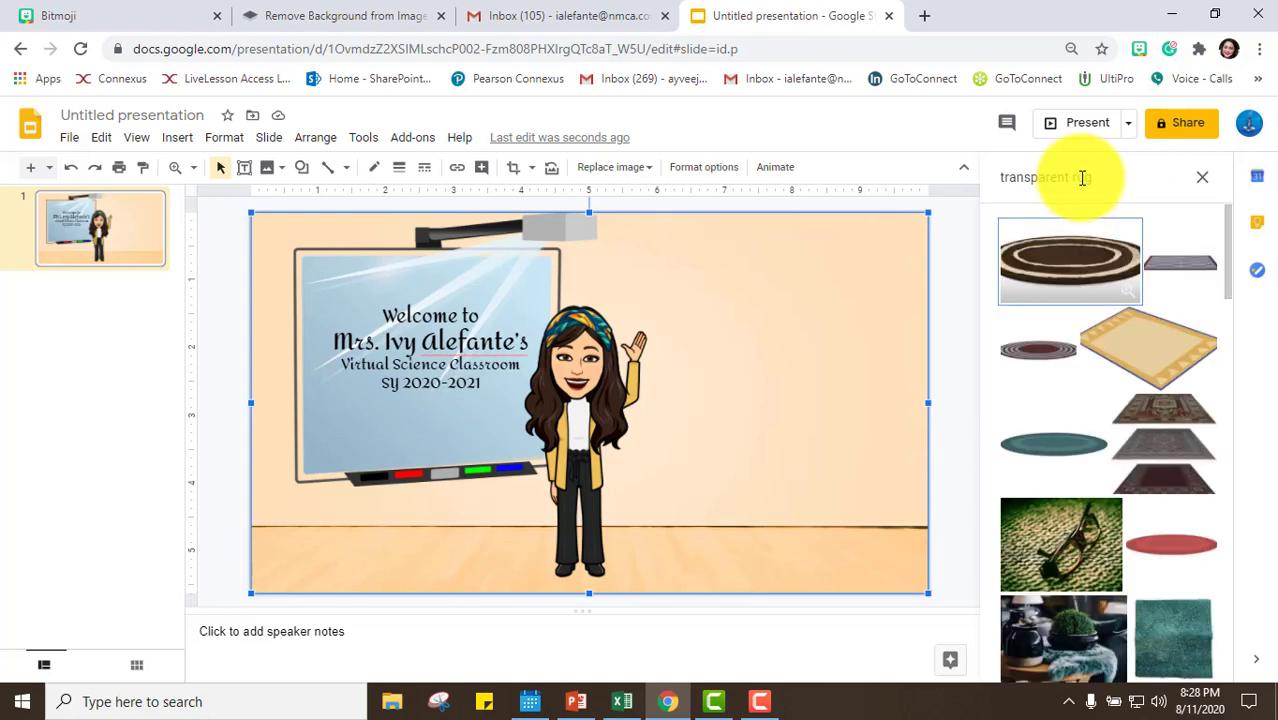
{"action": "left_click", "coordinate": [1060, 452]}
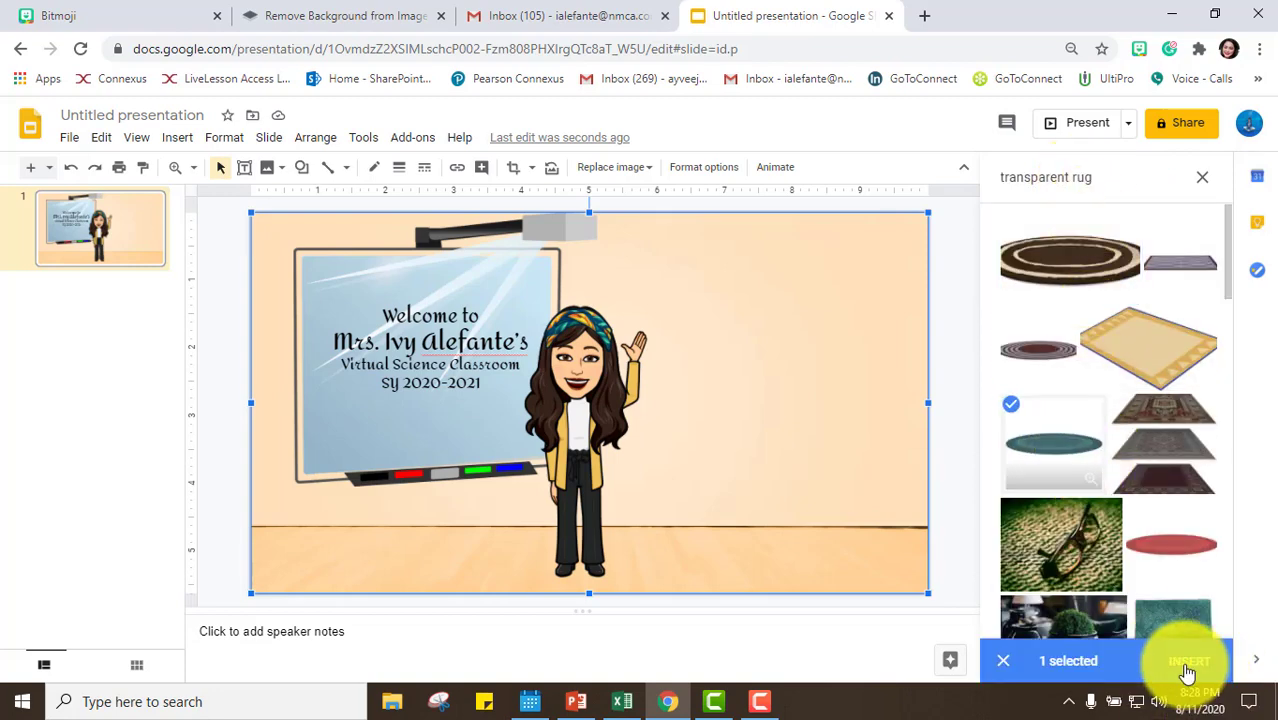
{"action": "left_click", "coordinate": [1184, 672]}
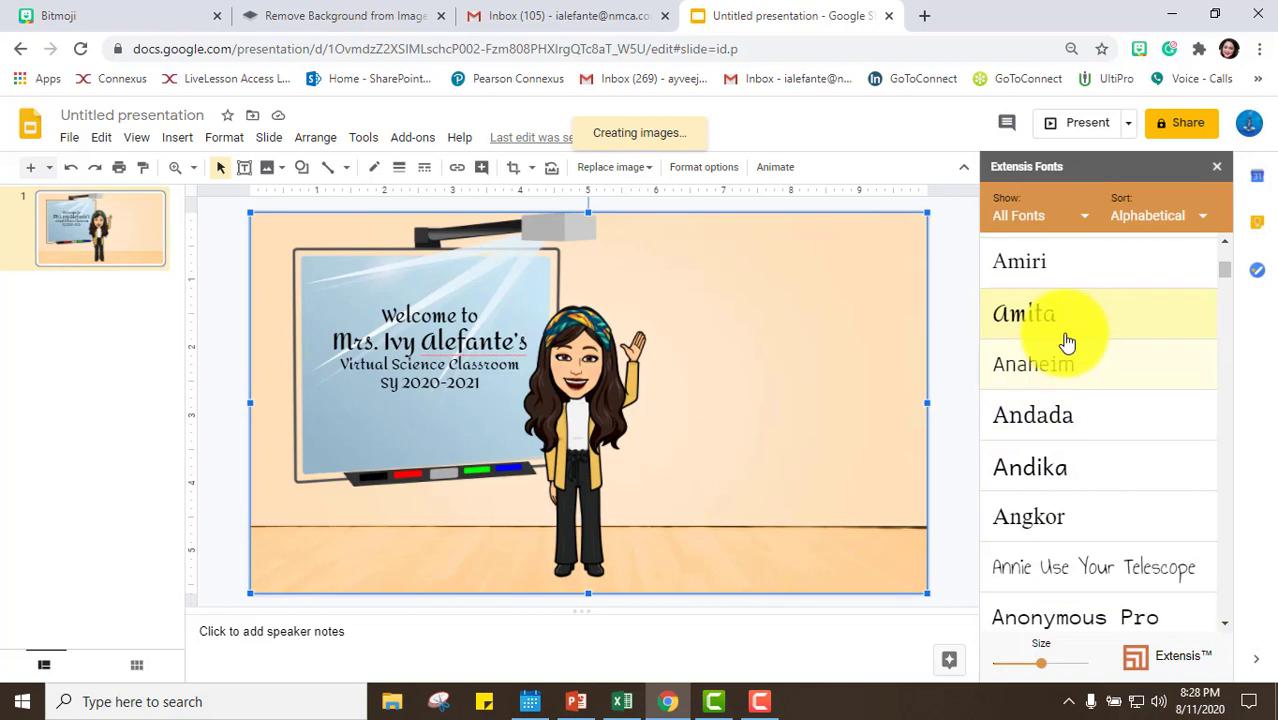
- Shrink the rug and set it on the floor below the board, nudging the Bitmoji slightly
{"action": "left_click", "coordinate": [1217, 167]}
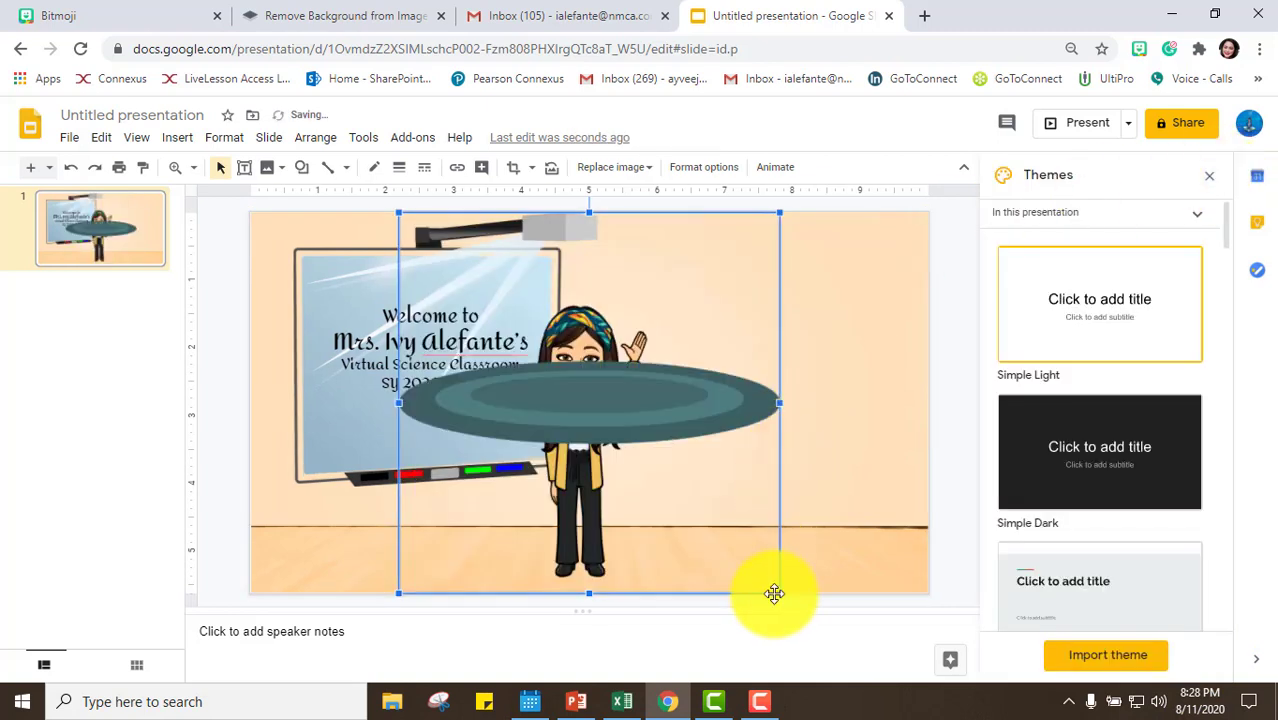
{"action": "left_click_drag", "start_coordinate": [779, 593], "coordinate": [667, 500]}
{"action": "left_click_drag", "start_coordinate": [591, 358], "coordinate": [514, 510]}
{"action": "left_click", "coordinate": [620, 362]}
{"action": "left_click_drag", "start_coordinate": [620, 362], "coordinate": [607, 376]}
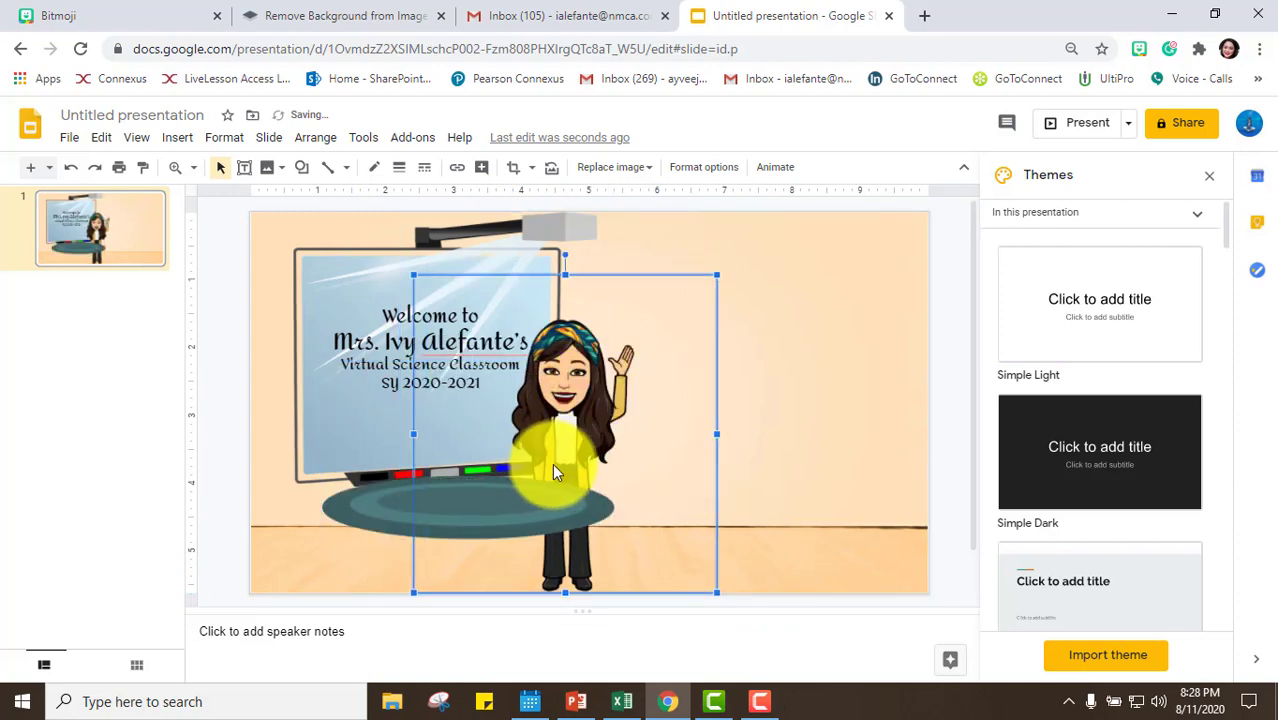
{"action": "left_click", "coordinate": [390, 503]}
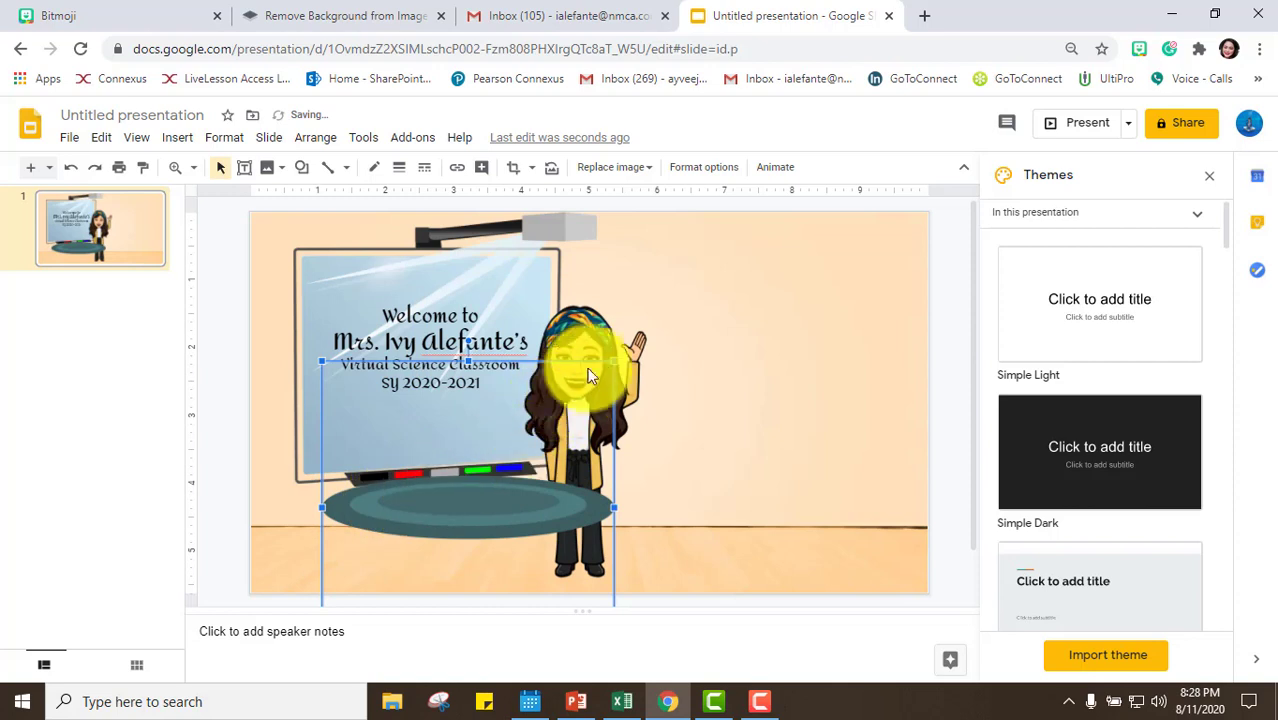
{"action": "left_click_drag", "start_coordinate": [614, 358], "coordinate": [528, 422]}
{"action": "left_click_drag", "start_coordinate": [435, 505], "coordinate": [426, 562]}
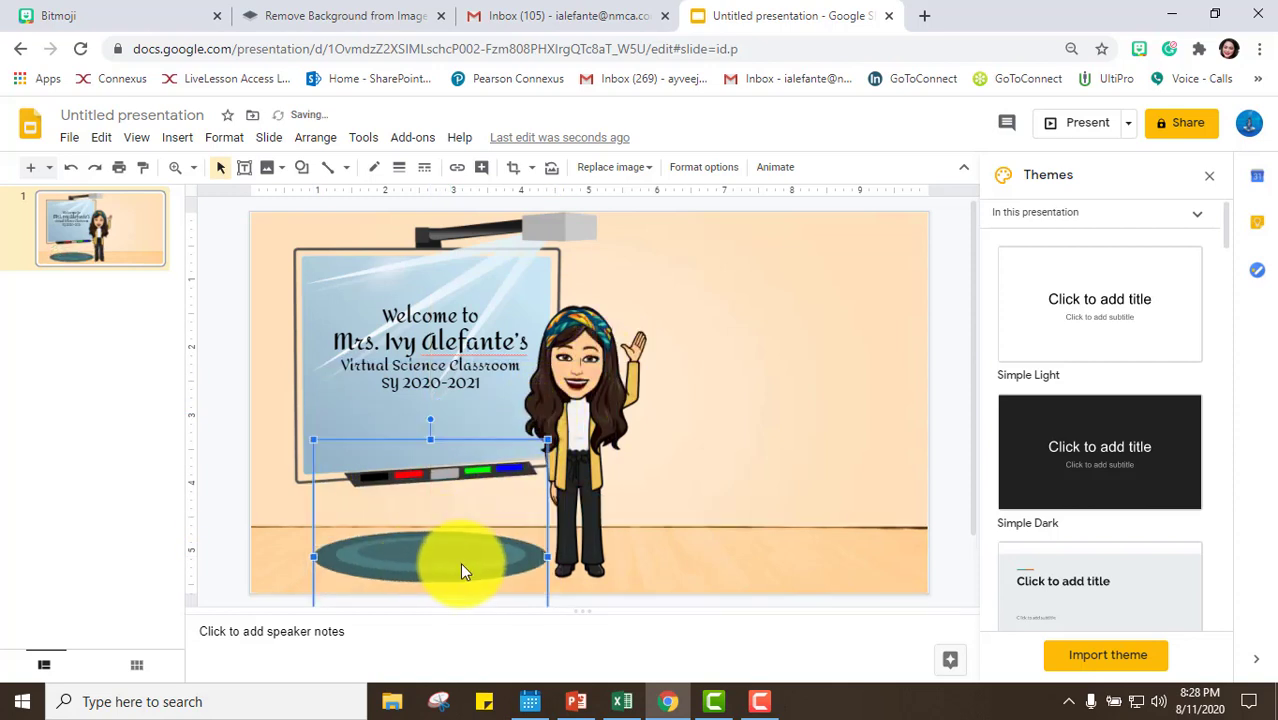
{"action": "left_click", "coordinate": [780, 487]}
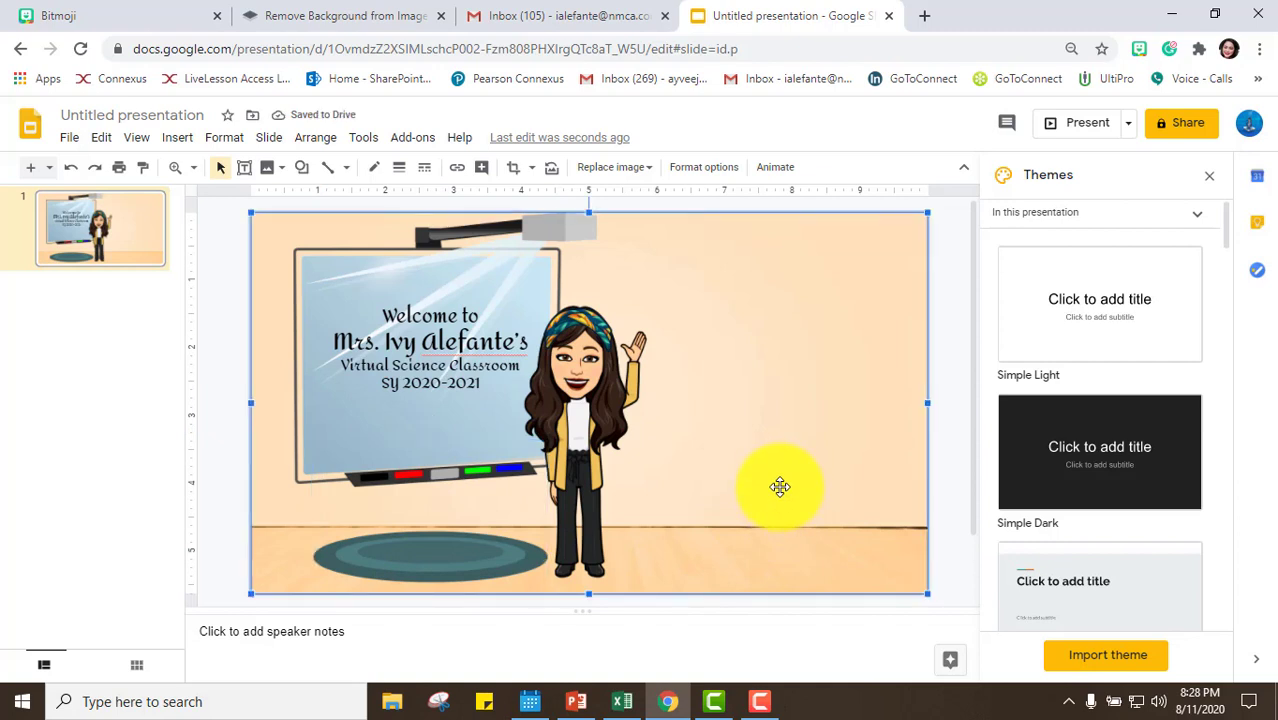
- Search the web for 'transparent cork board' and insert the cork board with pushpins
{"action": "left_click", "coordinate": [177, 137]}
{"action": "mouse_move", "coordinate": [180, 167]}
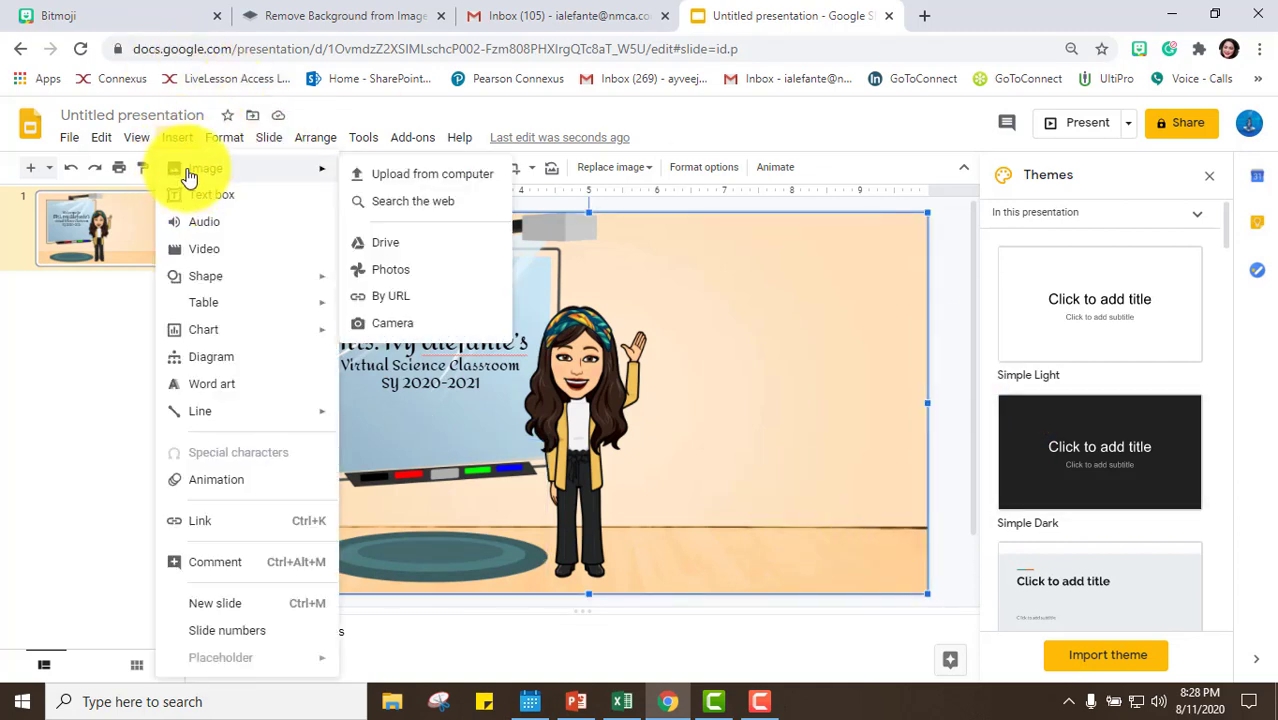
{"action": "left_click", "coordinate": [400, 201]}
{"action": "double_click", "coordinate": [1075, 178]}
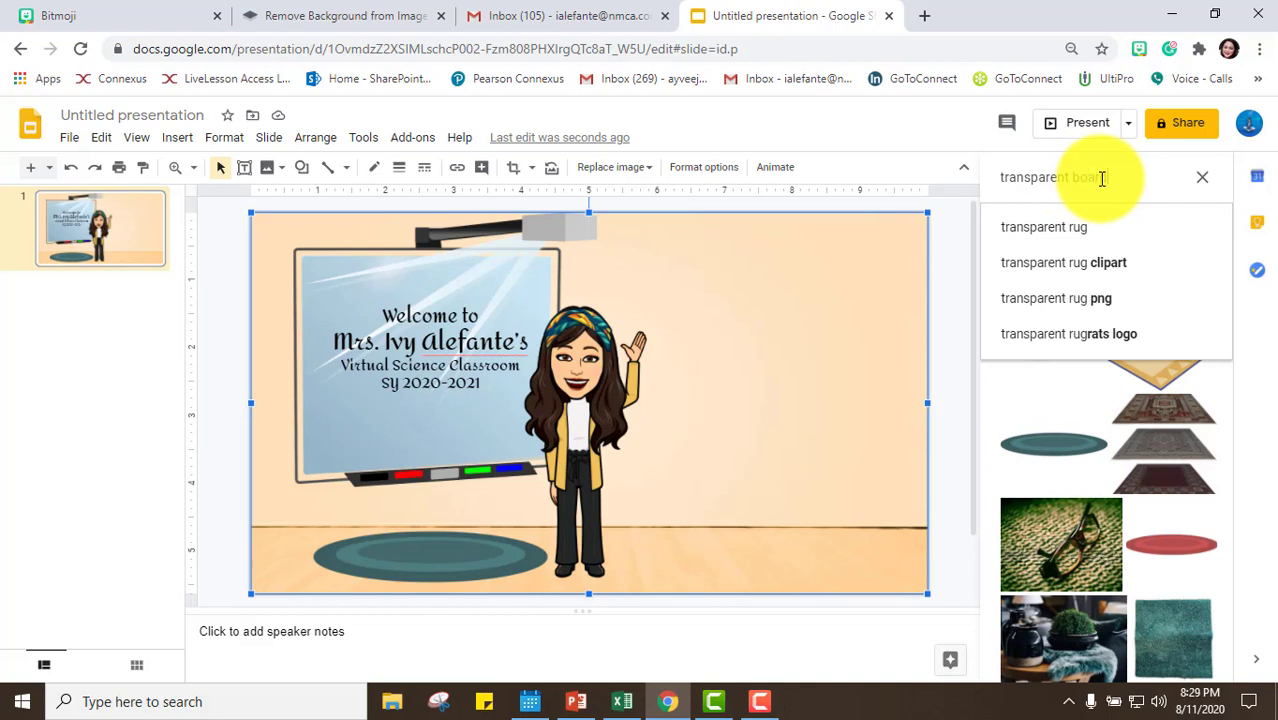
{"action": "type", "text": "boar"}
{"action": "left_click", "coordinate": [1080, 222]}
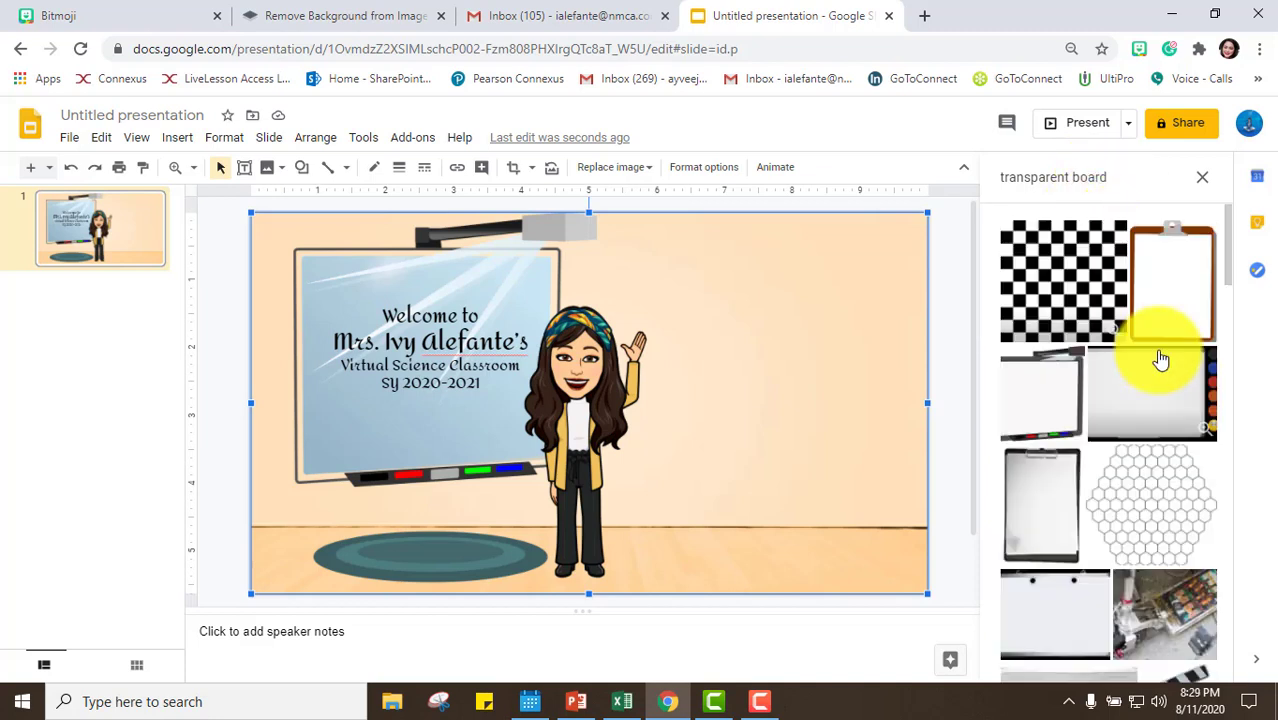
{"action": "scroll", "coordinate": [1170, 491], "scroll_direction": "down", "scroll_amount": 5}
{"action": "left_click", "coordinate": [1122, 200]}
{"action": "type", "text": "cork"}
{"action": "key", "text": "Return"}
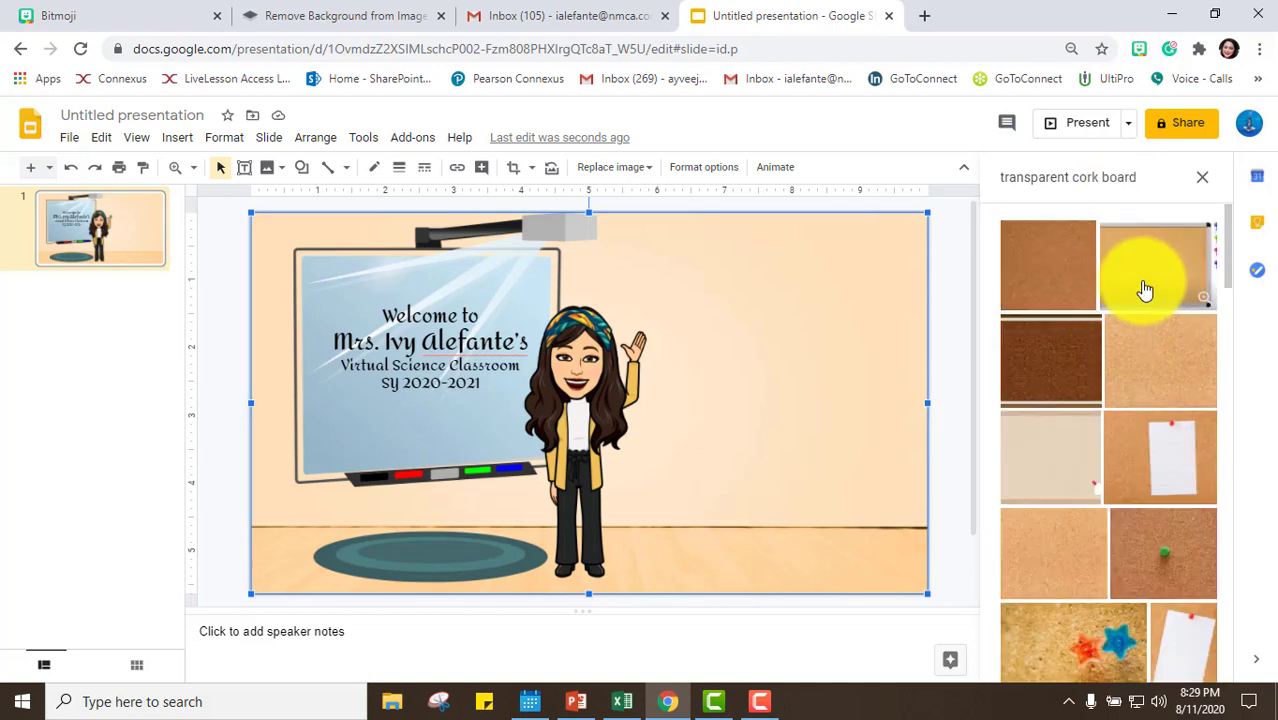
{"action": "left_click", "coordinate": [1170, 594]}
{"action": "left_click", "coordinate": [1181, 663]}
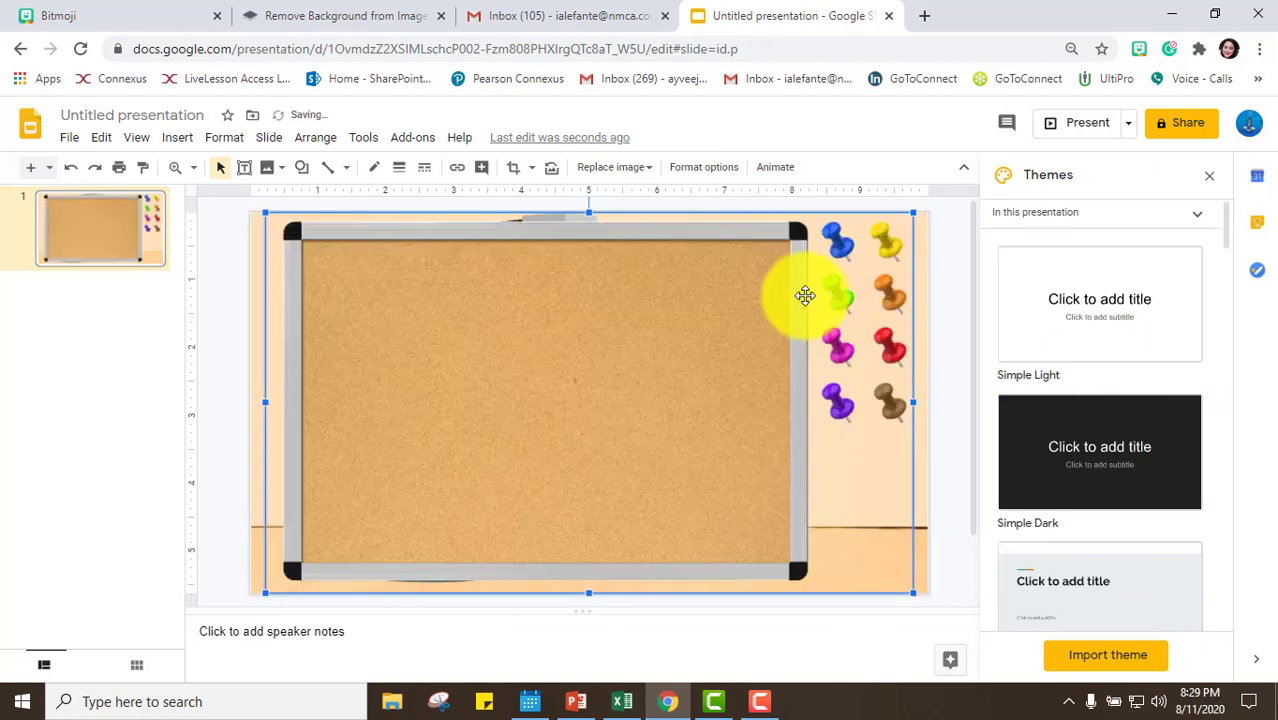
- Shrink the cork board and place it on the upper right of the wall
{"action": "left_click_drag", "start_coordinate": [913, 212], "coordinate": [610, 391]}
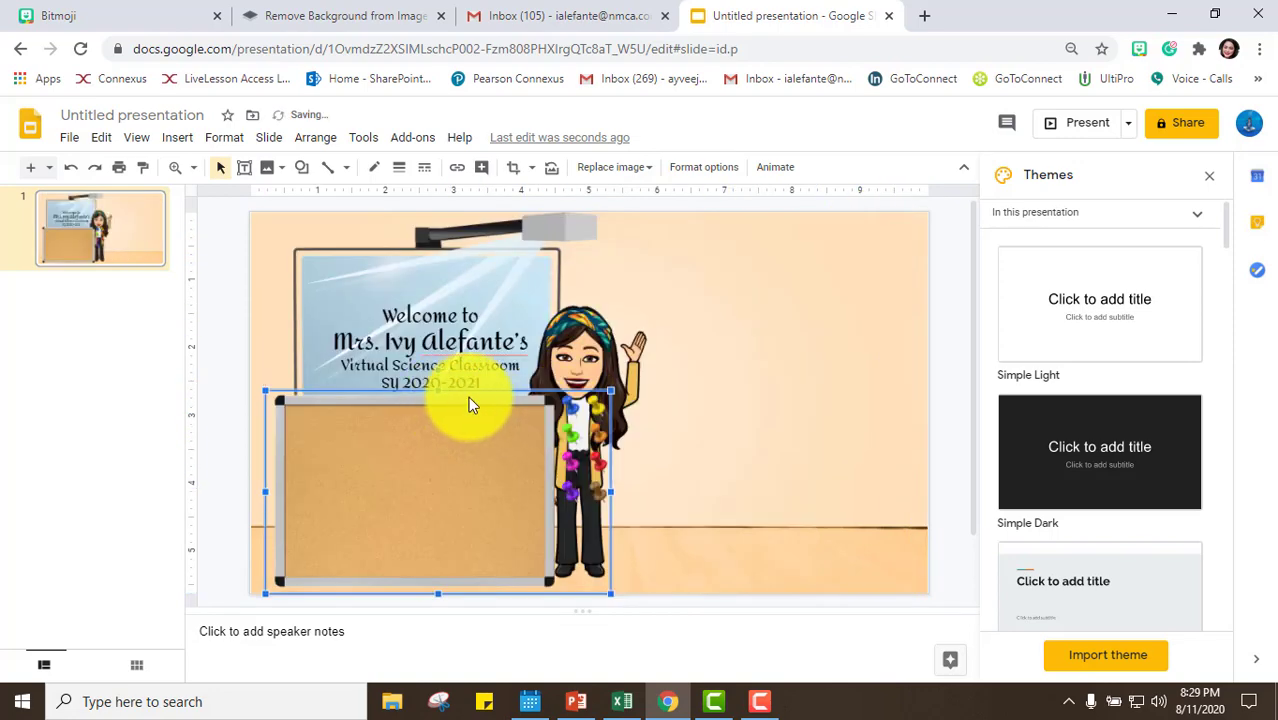
{"action": "left_click_drag", "start_coordinate": [532, 522], "coordinate": [730, 428]}
{"action": "left_click_drag", "start_coordinate": [783, 270], "coordinate": [846, 272]}
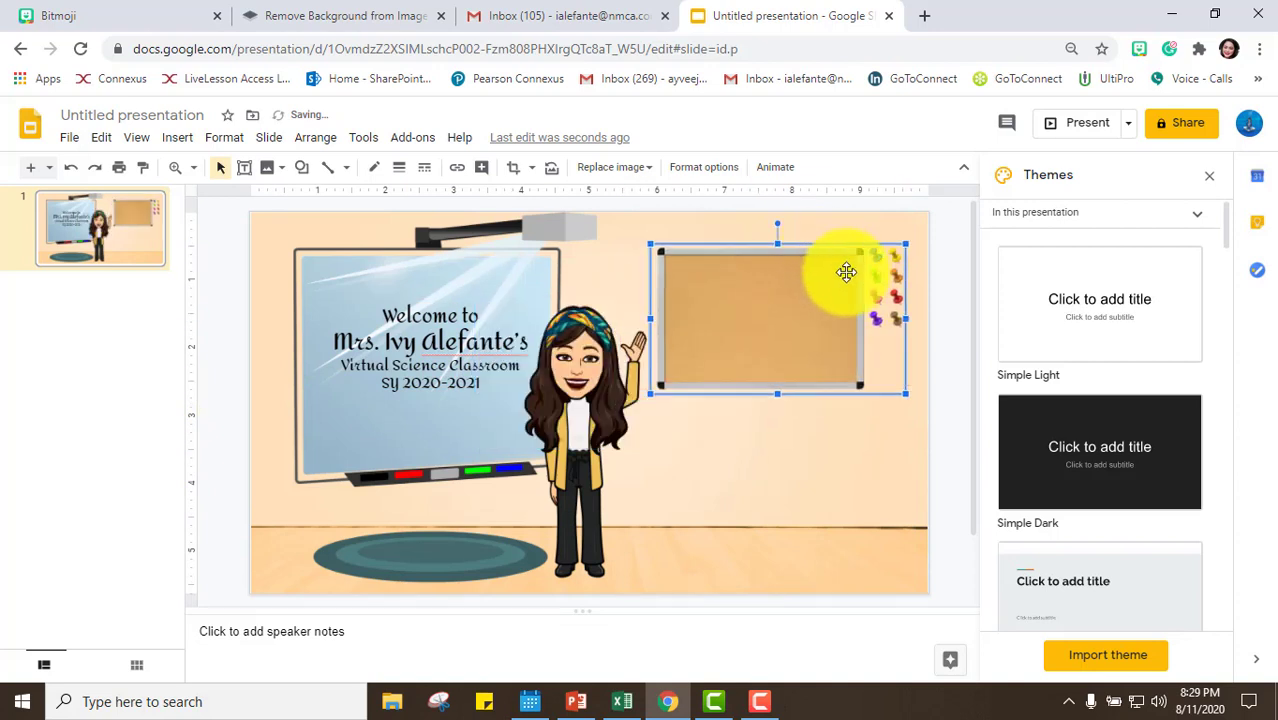
{"action": "left_click", "coordinate": [864, 446]}
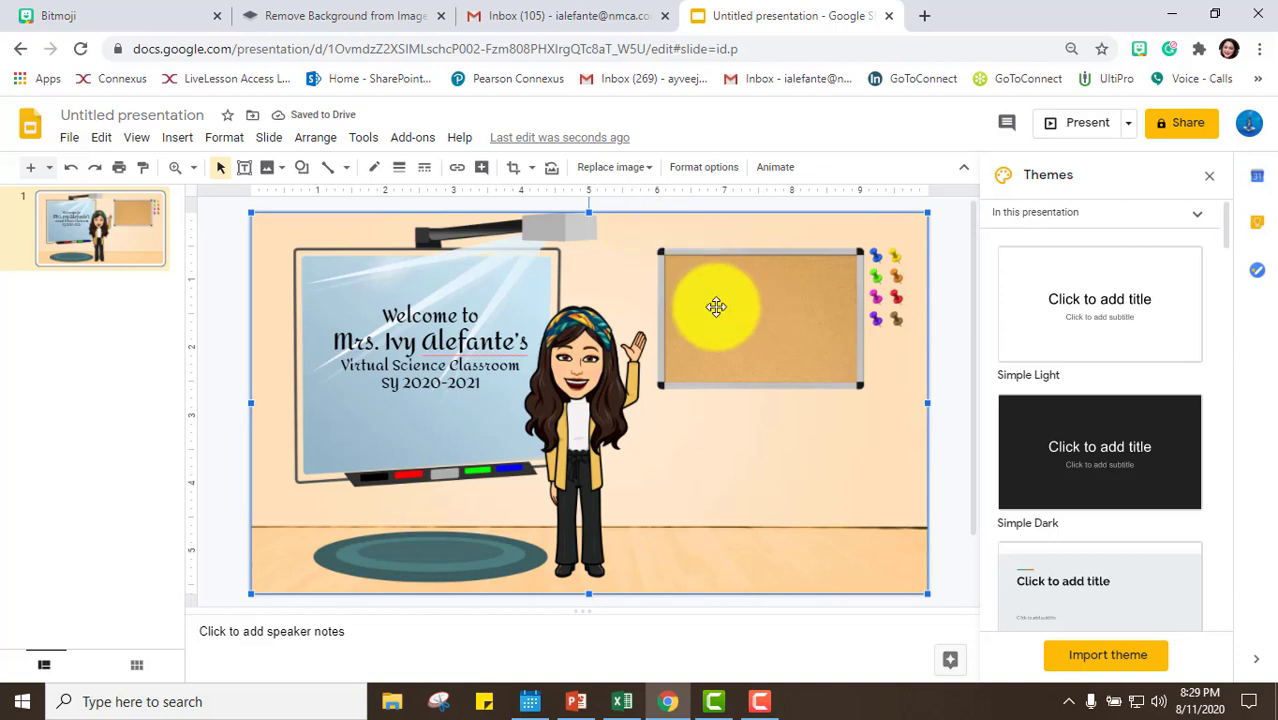
- Crop the pushpins off the cork board's right side and shift it slightly right
{"action": "double_click", "coordinate": [760, 300]}
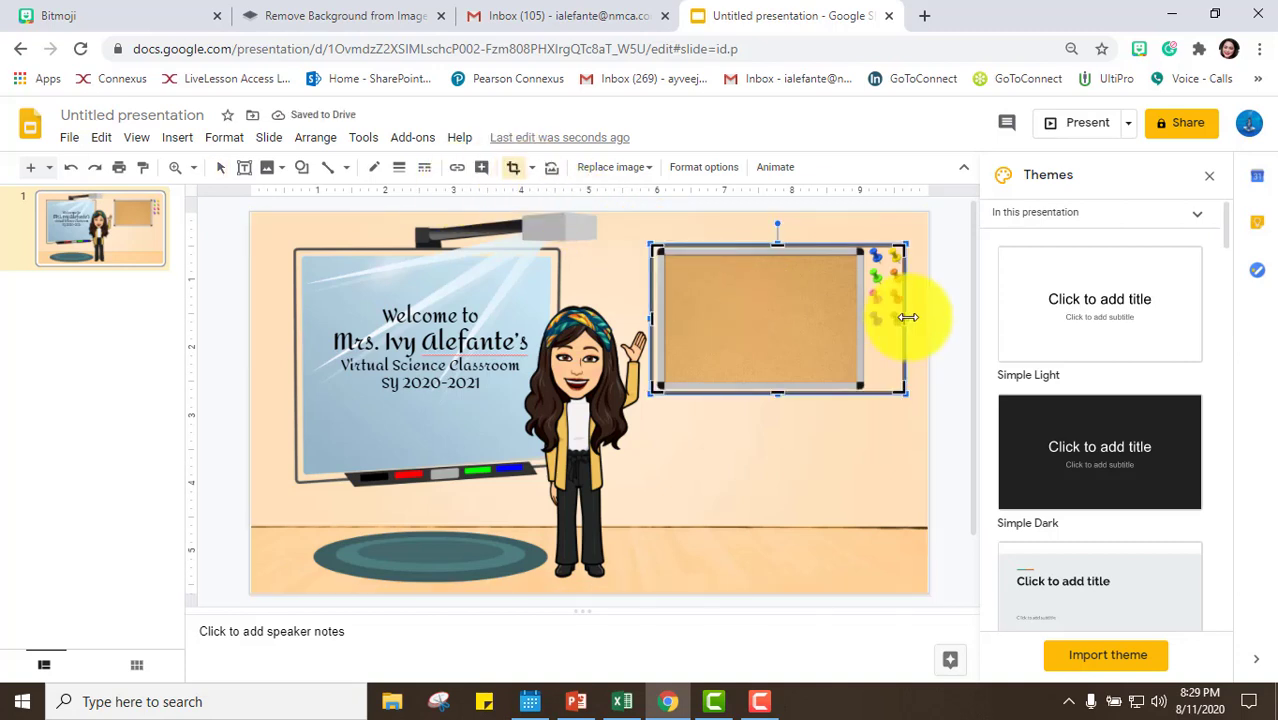
{"action": "left_click_drag", "start_coordinate": [905, 320], "coordinate": [866, 318]}
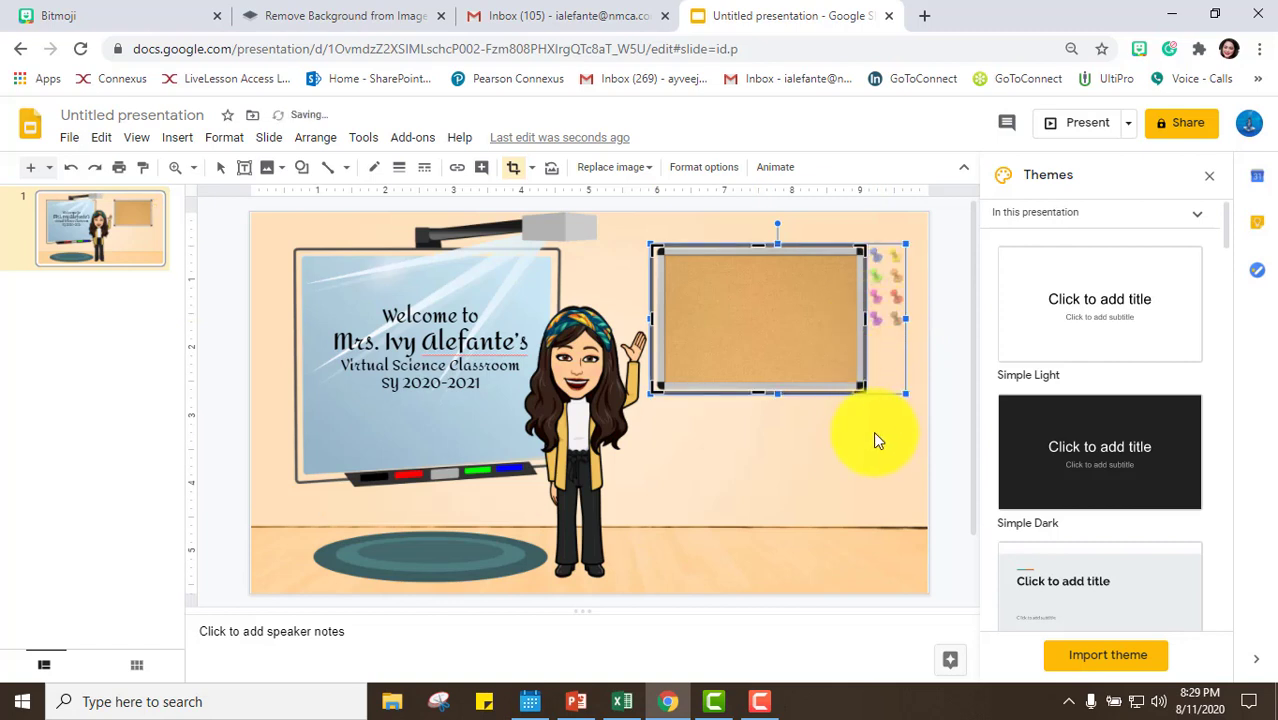
{"action": "left_click", "coordinate": [807, 414]}
{"action": "left_click", "coordinate": [767, 343]}
{"action": "left_click_drag", "start_coordinate": [768, 340], "coordinate": [780, 338]}
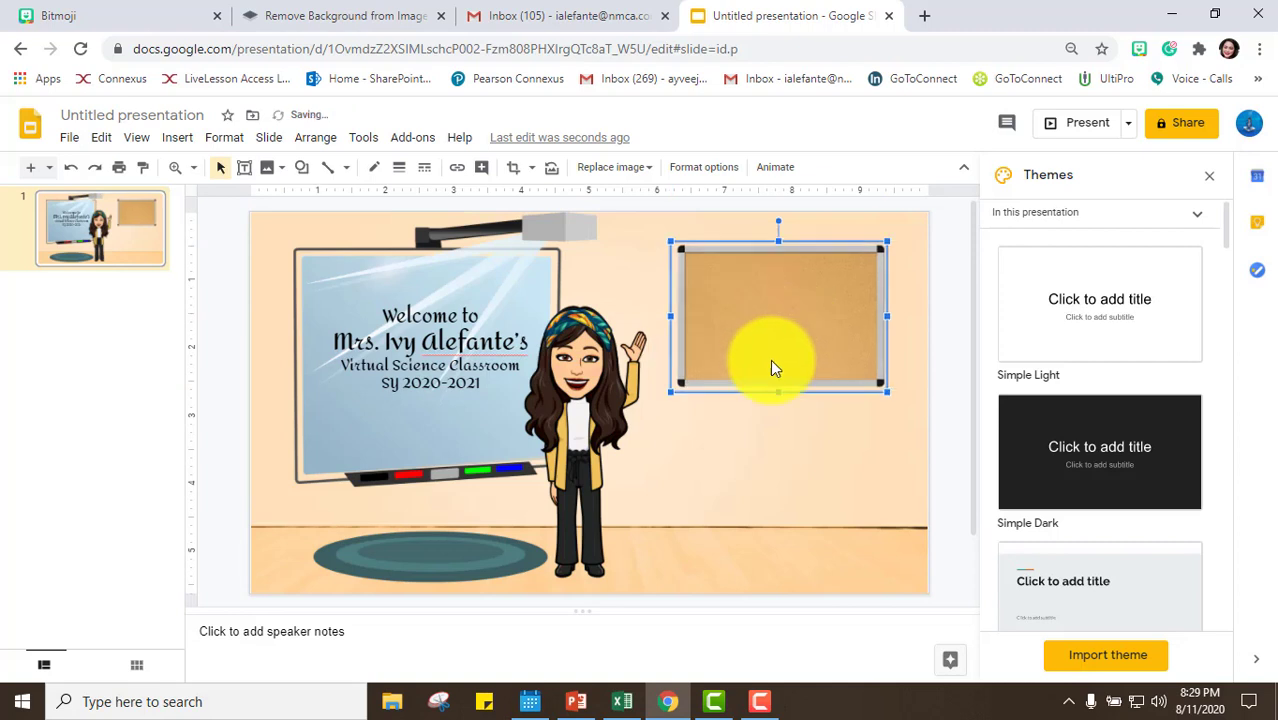
{"action": "left_click", "coordinate": [775, 418]}
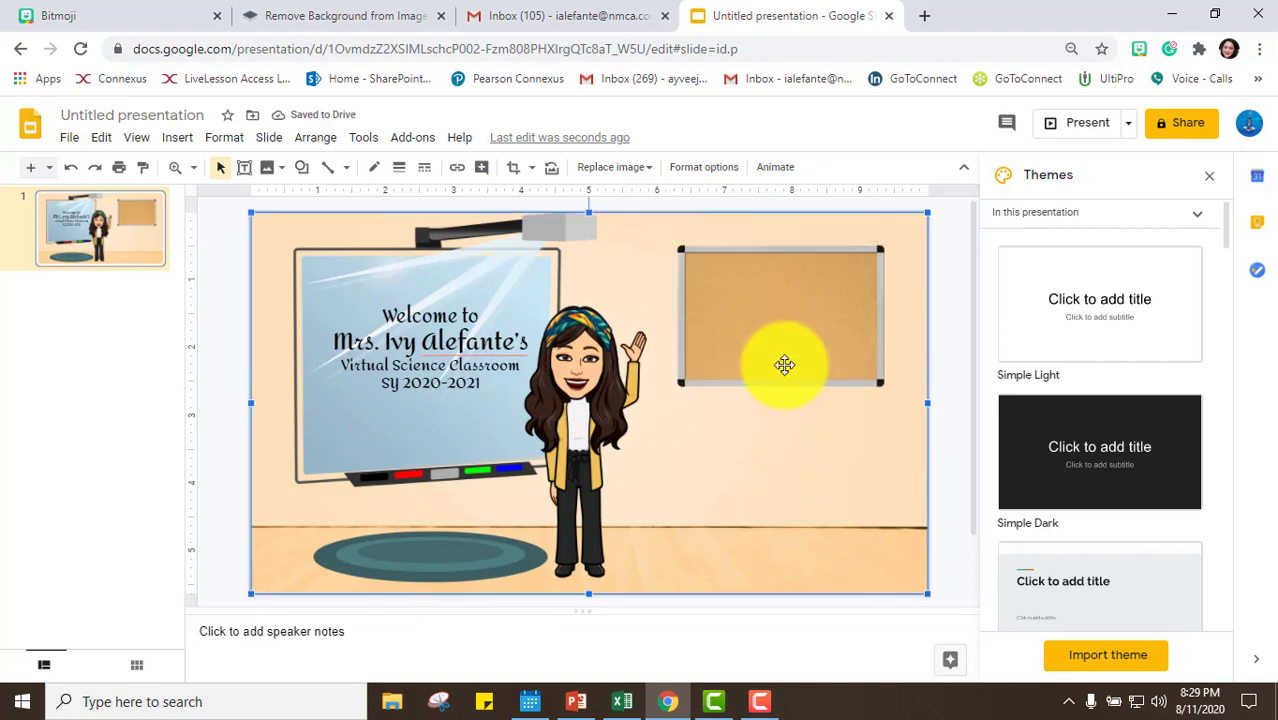
- Add a cork-board text box listing Physics, Physical Science, Earth Science, Earth Space Science at 18 pt
{"action": "left_click", "coordinate": [176, 140]}
{"action": "left_click", "coordinate": [224, 197]}
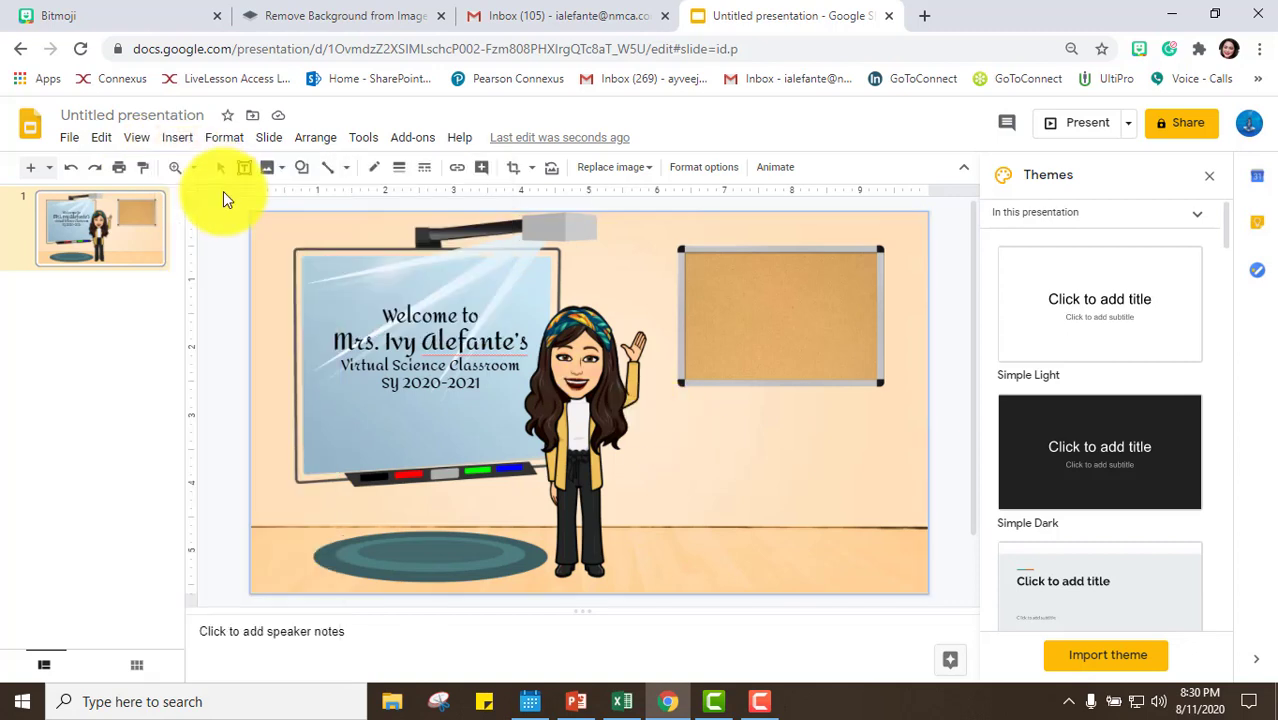
{"action": "left_click", "coordinate": [244, 167]}
{"action": "left_click_drag", "start_coordinate": [704, 271], "coordinate": [840, 356]}
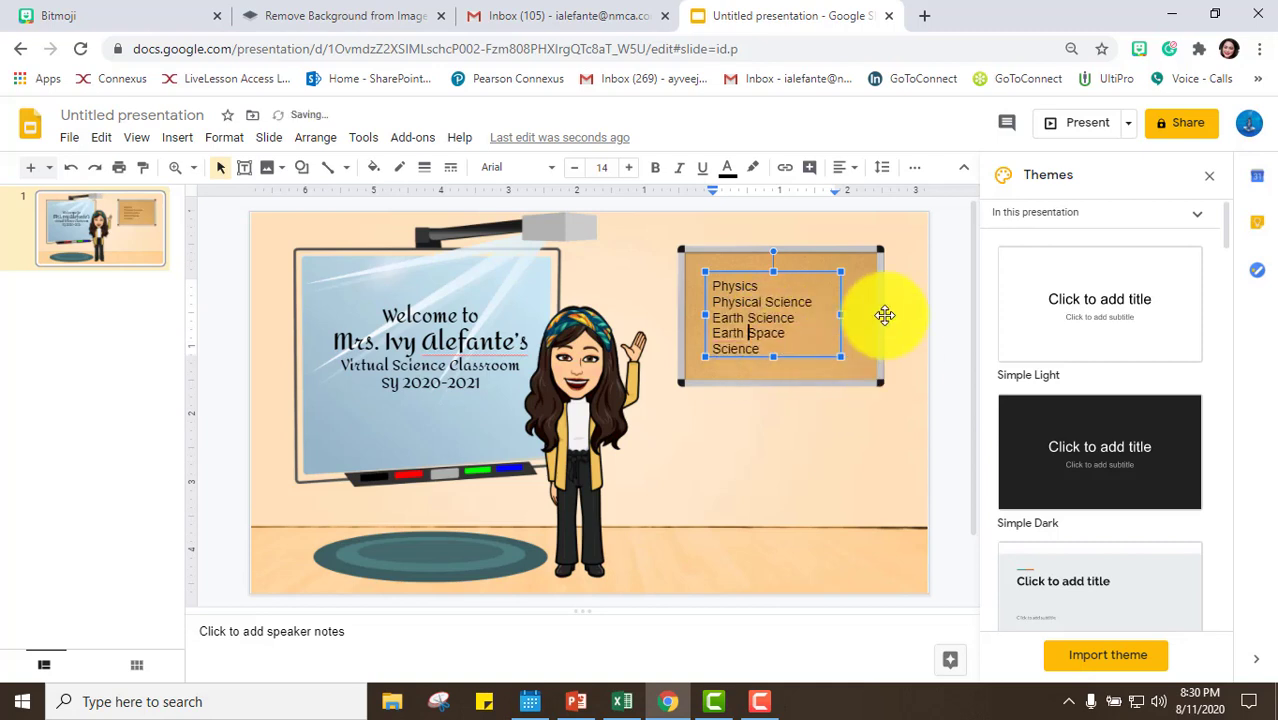
{"action": "key", "text": "ctrl+a"}
{"action": "key", "text": "ctrl+shift+period"}
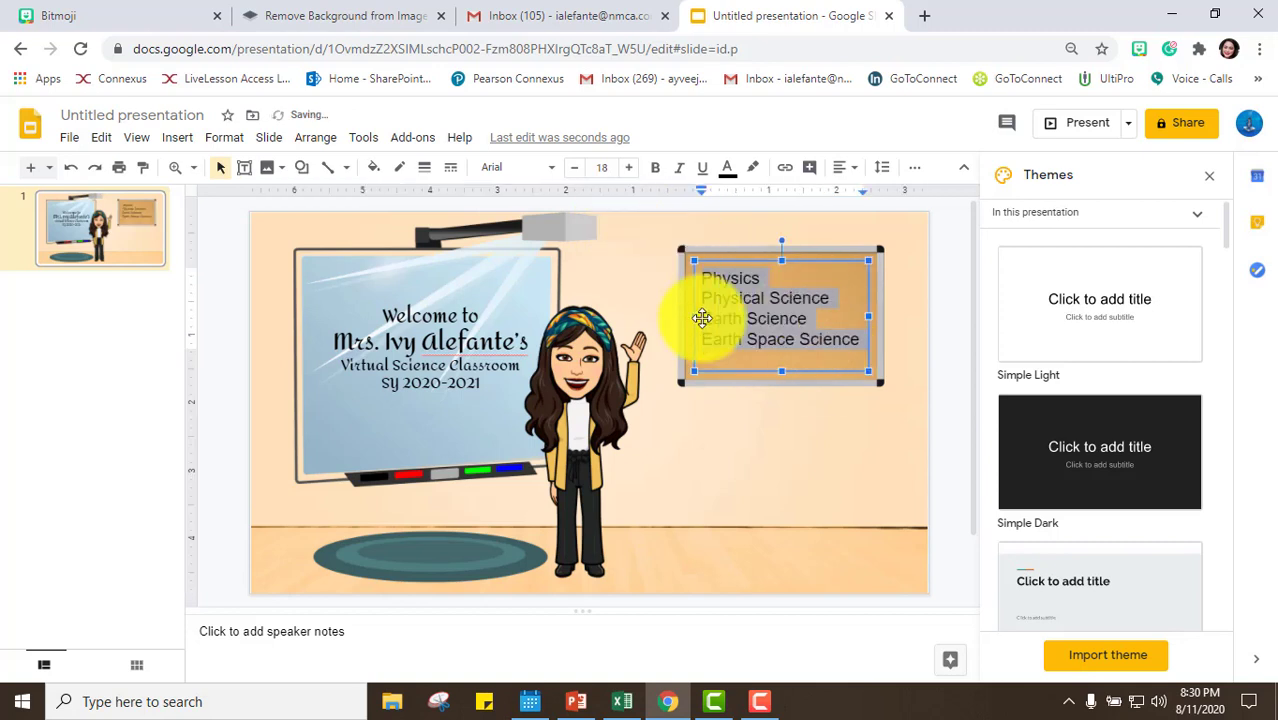
- Set the cork board's course list in Amarante using the Extensis Fonts add-on
{"action": "left_click", "coordinate": [414, 140]}
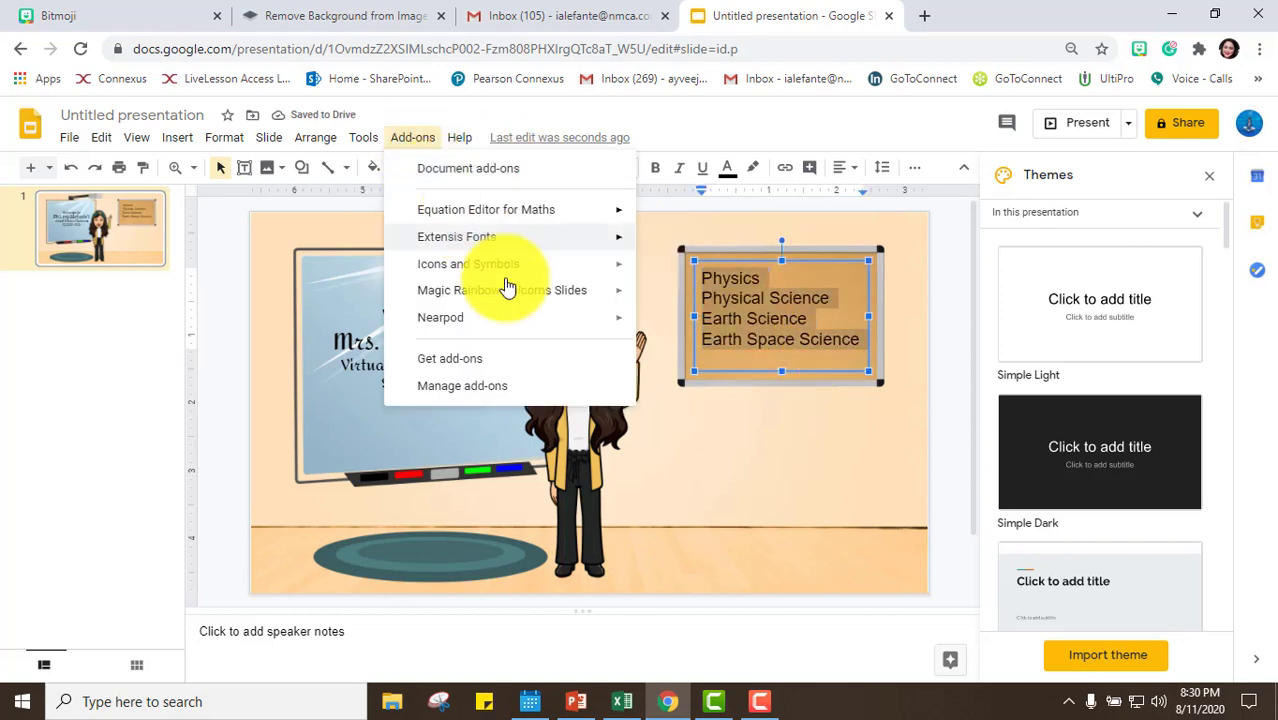
{"action": "mouse_move", "coordinate": [531, 238]}
{"action": "left_click", "coordinate": [664, 245]}
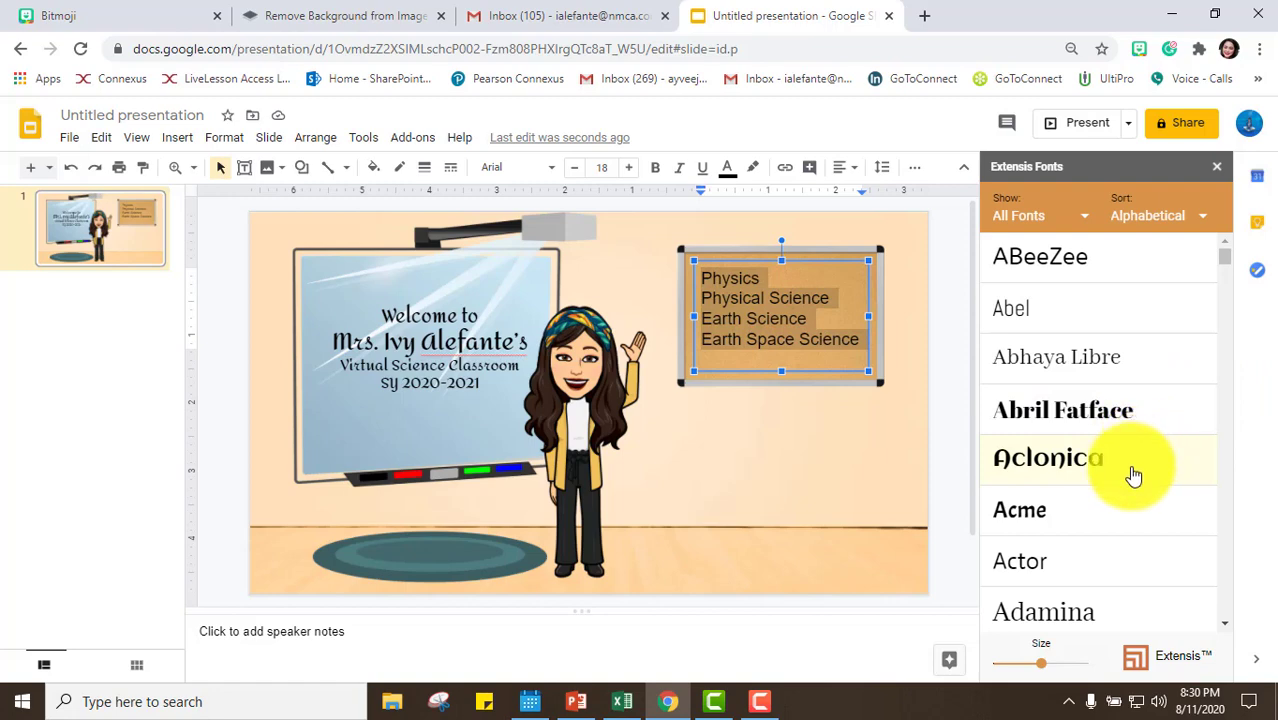
{"action": "scroll", "coordinate": [1135, 470], "scroll_direction": "down", "scroll_amount": 5}
{"action": "scroll", "coordinate": [1114, 495], "scroll_direction": "down", "scroll_amount": 10}
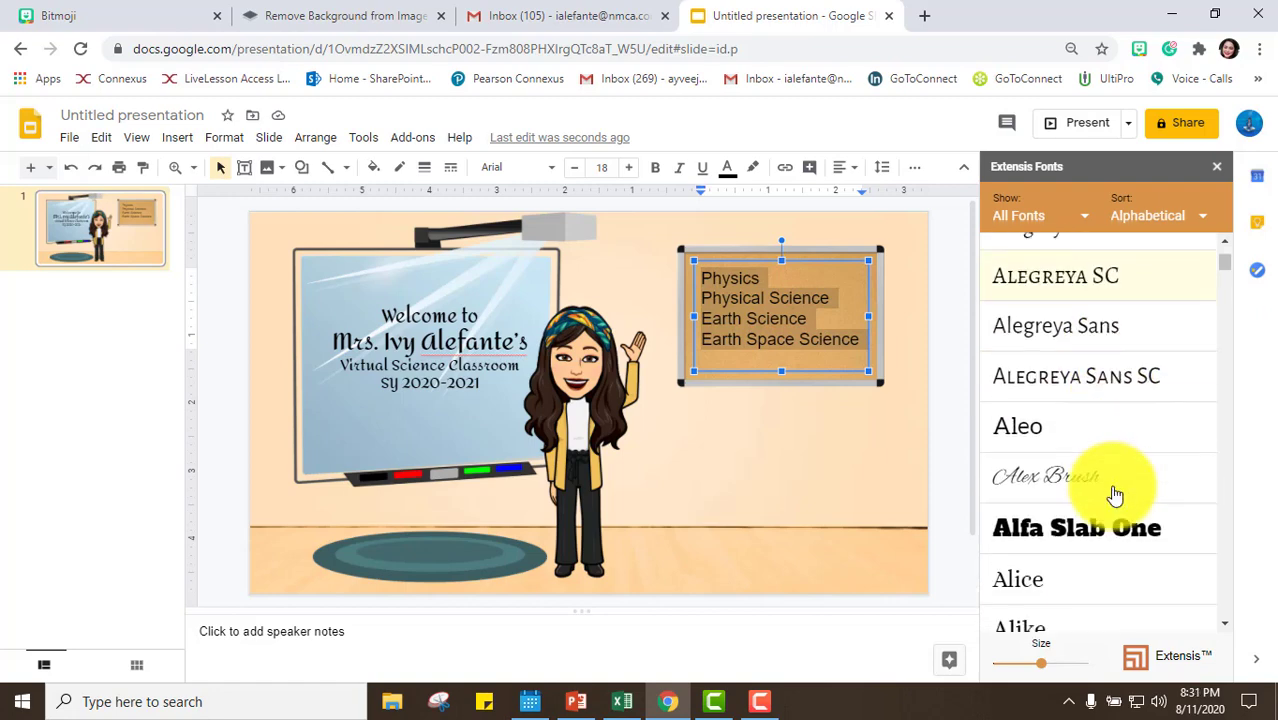
{"action": "left_click", "coordinate": [1091, 485]}
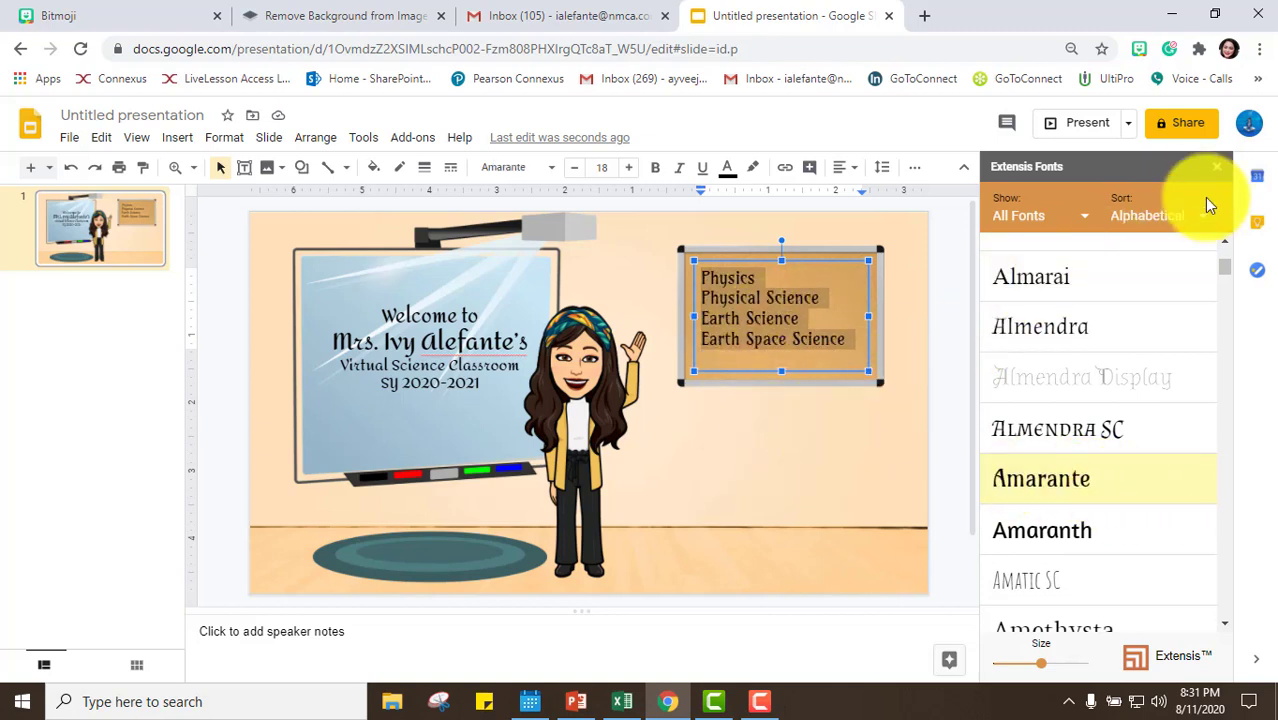
{"action": "left_click", "coordinate": [1220, 170]}
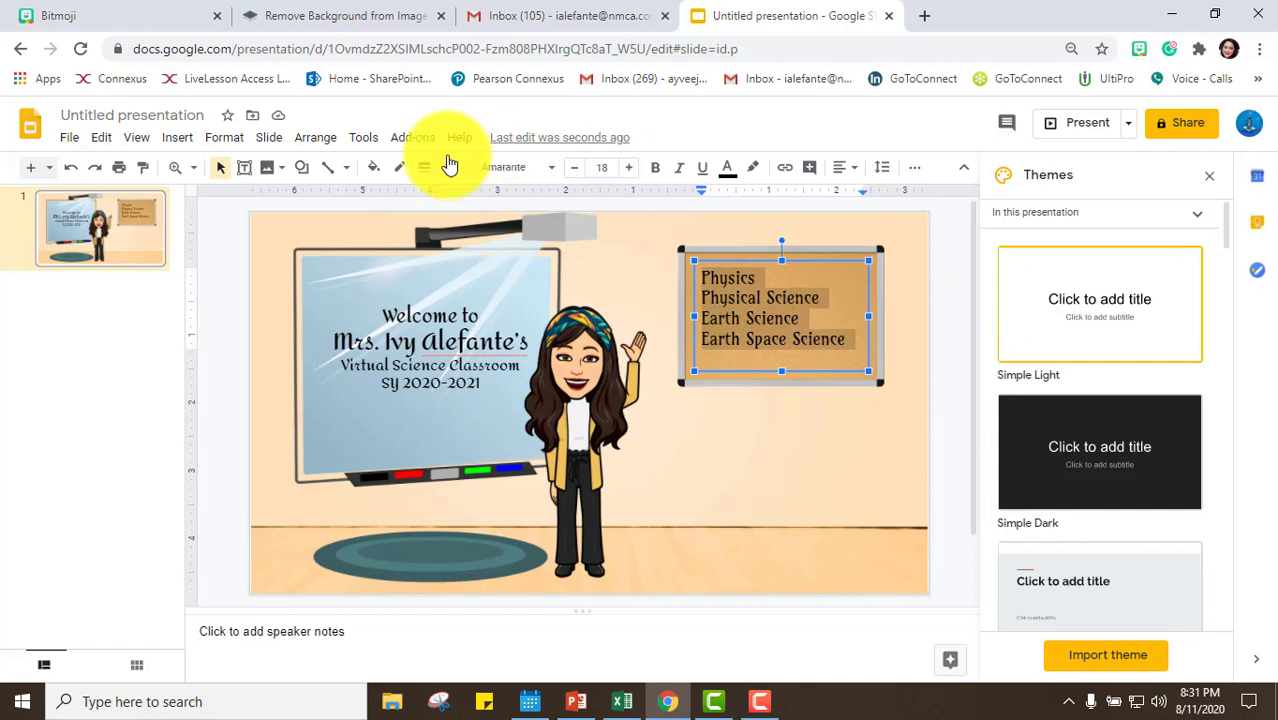
{"action": "left_click", "coordinate": [424, 140]}
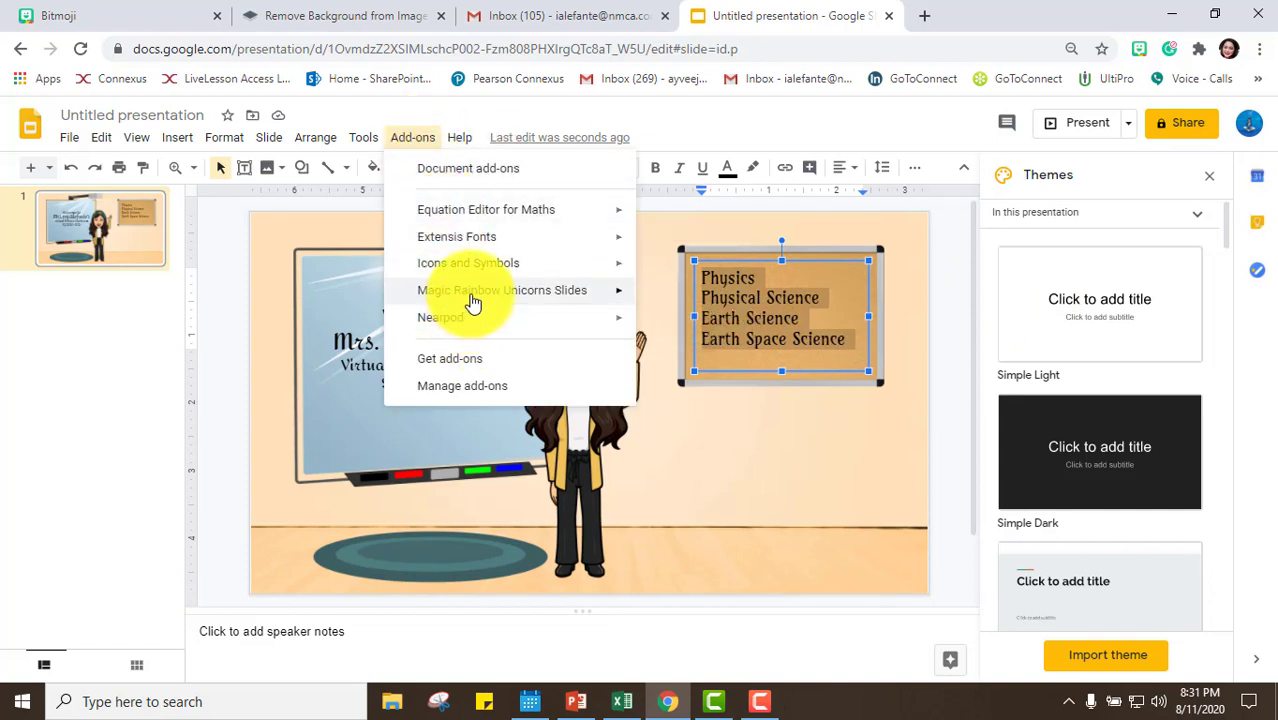
- Colour the four course lines with a red-to-blue rainbow via Magic Rainbow Unicorns
{"action": "mouse_move", "coordinate": [474, 292]}
{"action": "left_click", "coordinate": [700, 228]}
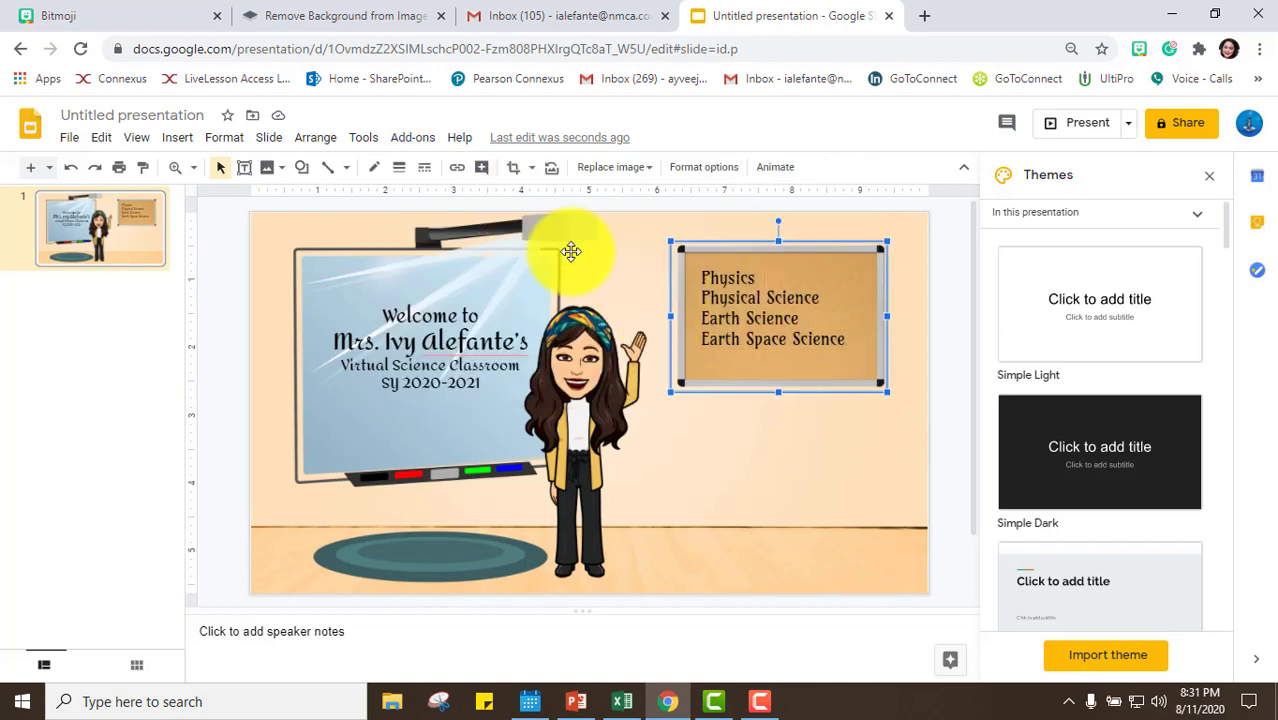
{"action": "left_click", "coordinate": [745, 318]}
{"action": "left_click_drag", "start_coordinate": [850, 342], "coordinate": [705, 271]}
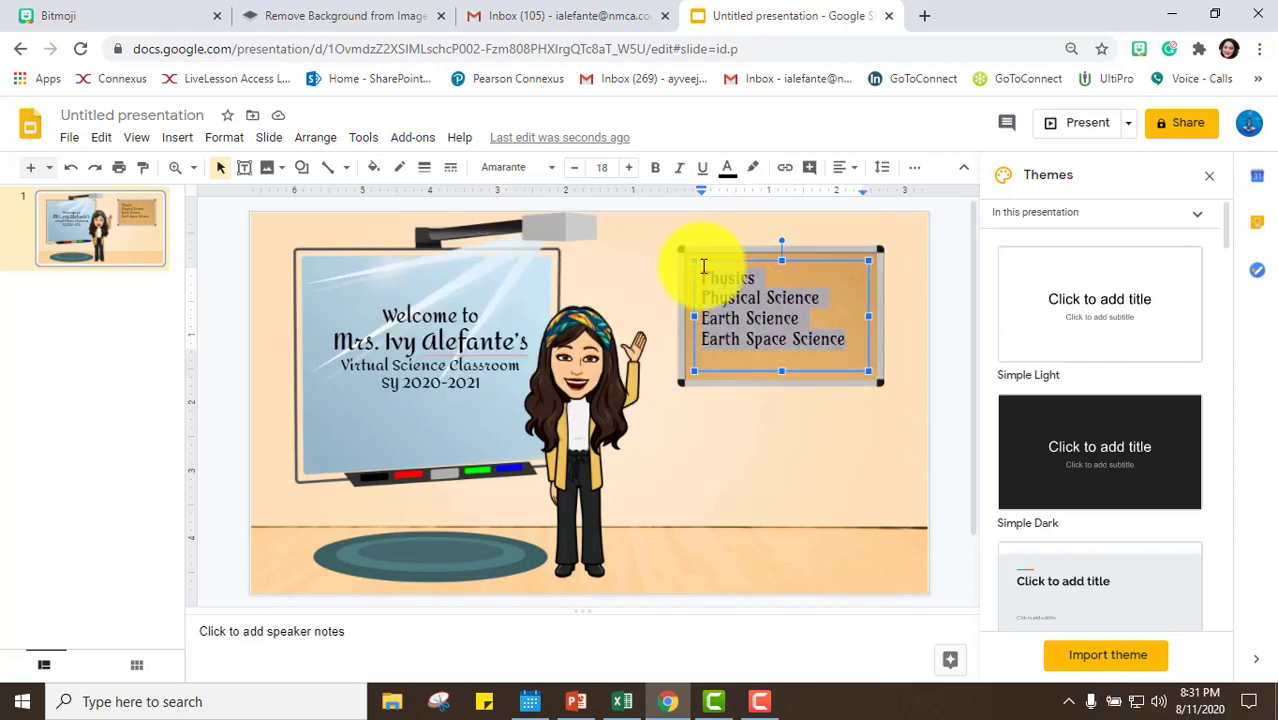
{"action": "left_click", "coordinate": [425, 142]}
{"action": "mouse_move", "coordinate": [471, 288]}
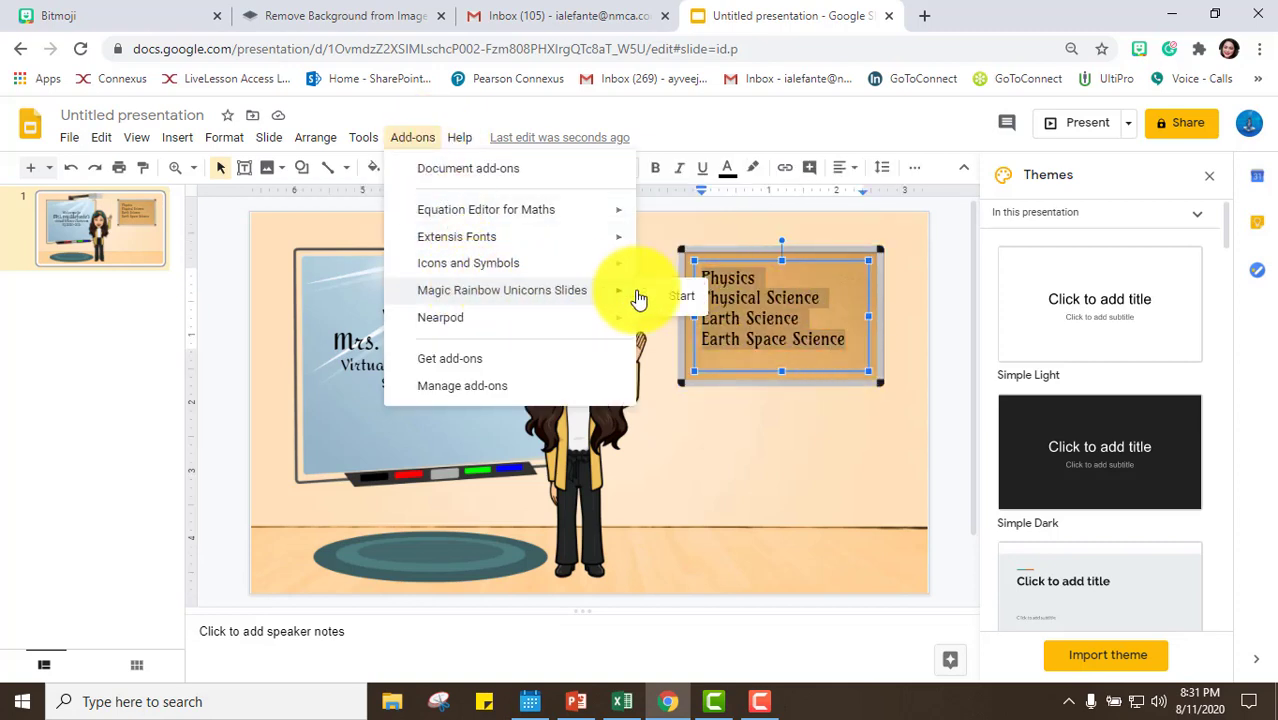
{"action": "left_click", "coordinate": [676, 300]}
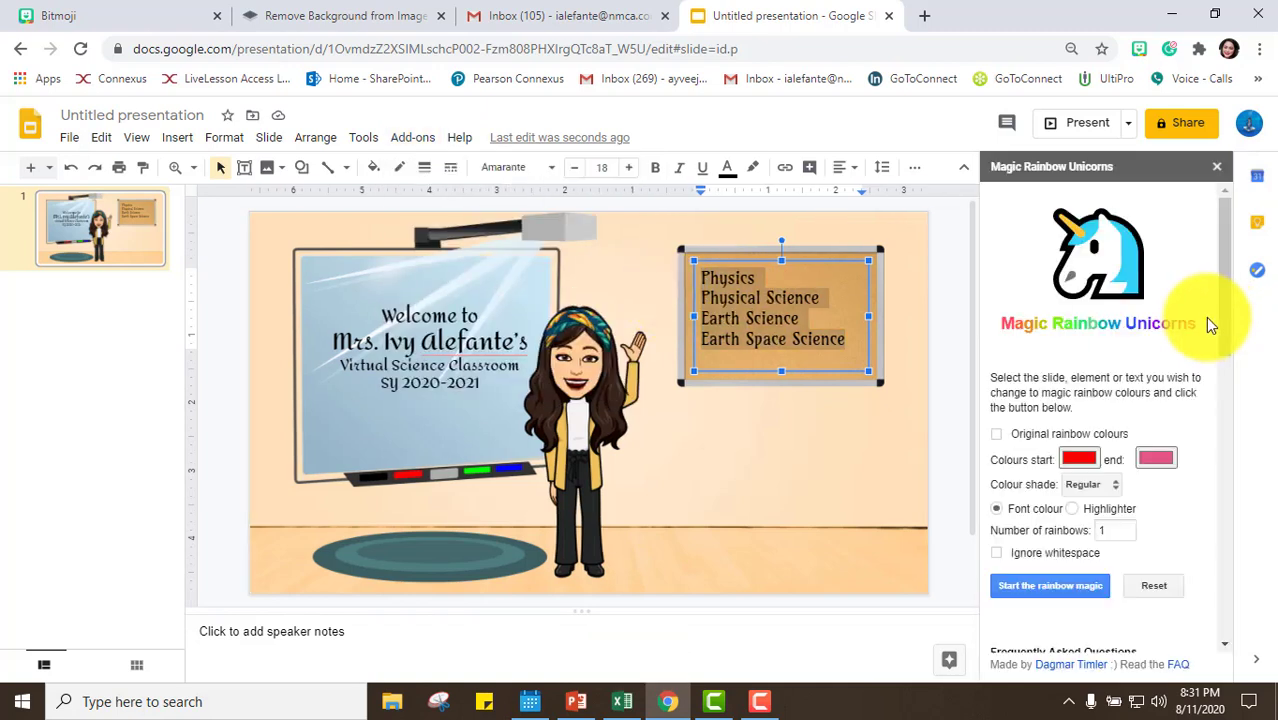
{"action": "left_click", "coordinate": [1086, 462]}
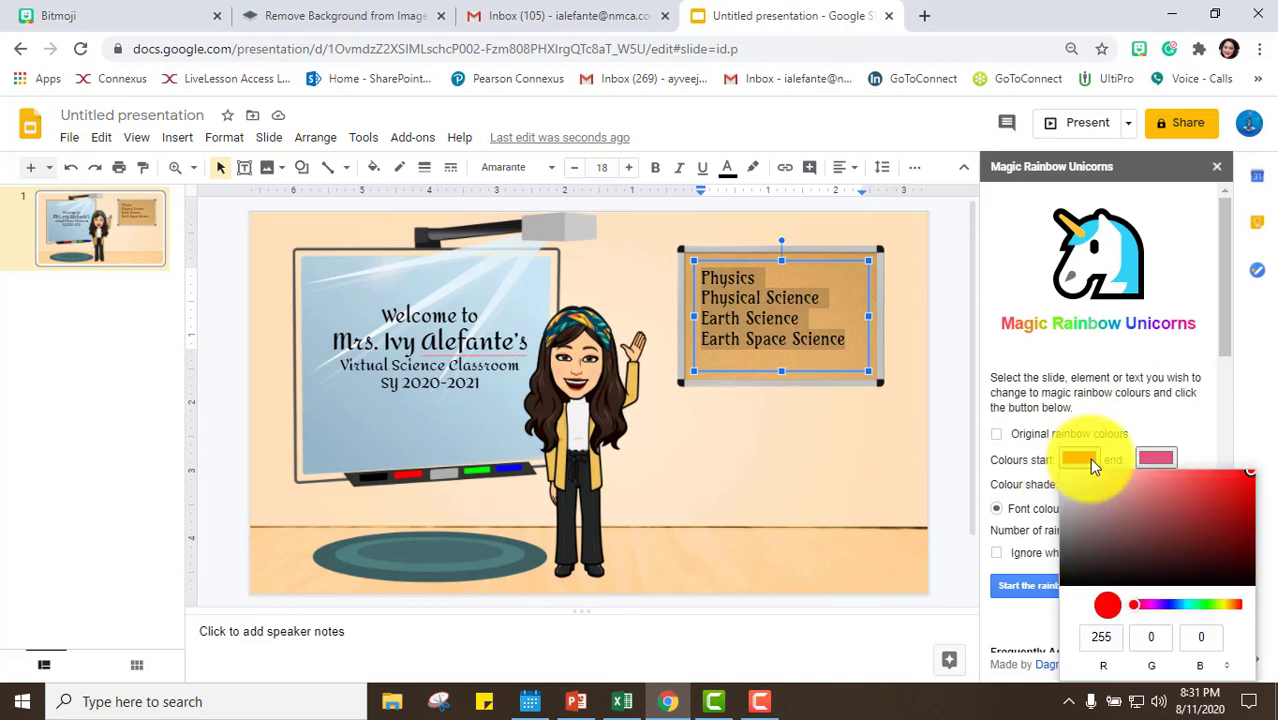
{"action": "left_click", "coordinate": [1185, 440]}
{"action": "left_click", "coordinate": [1169, 452]}
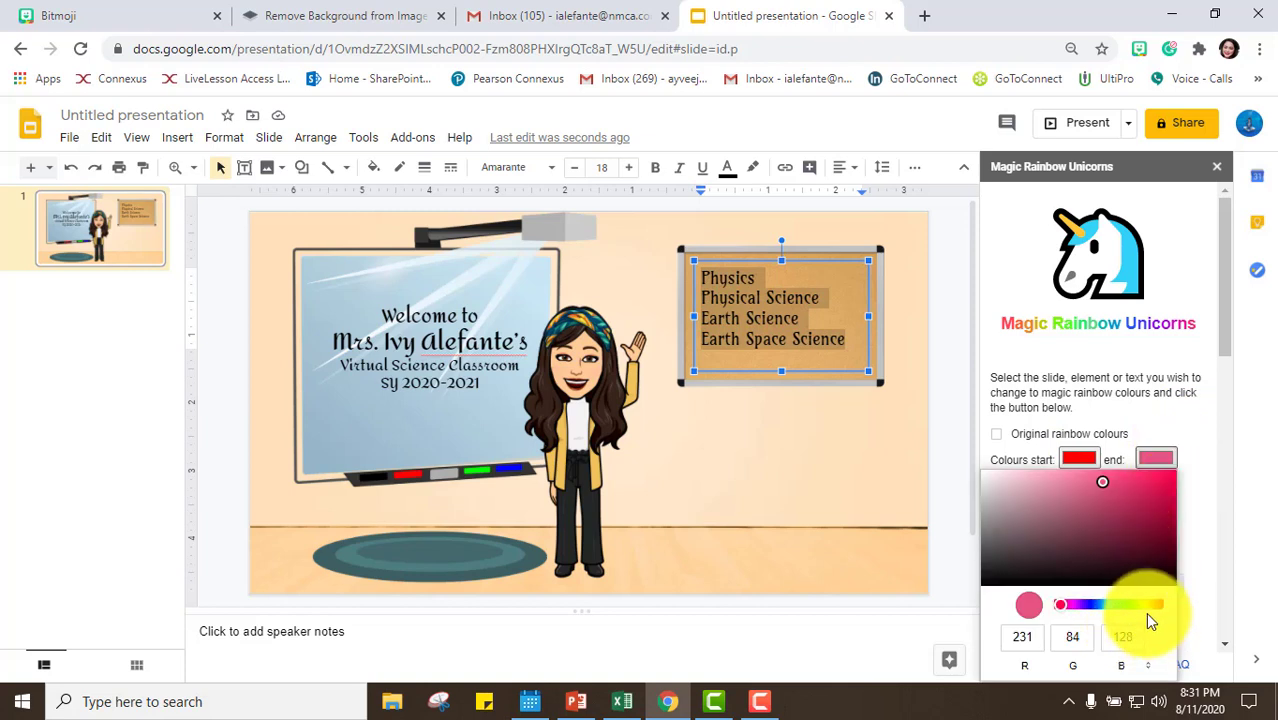
{"action": "left_click", "coordinate": [1100, 606]}
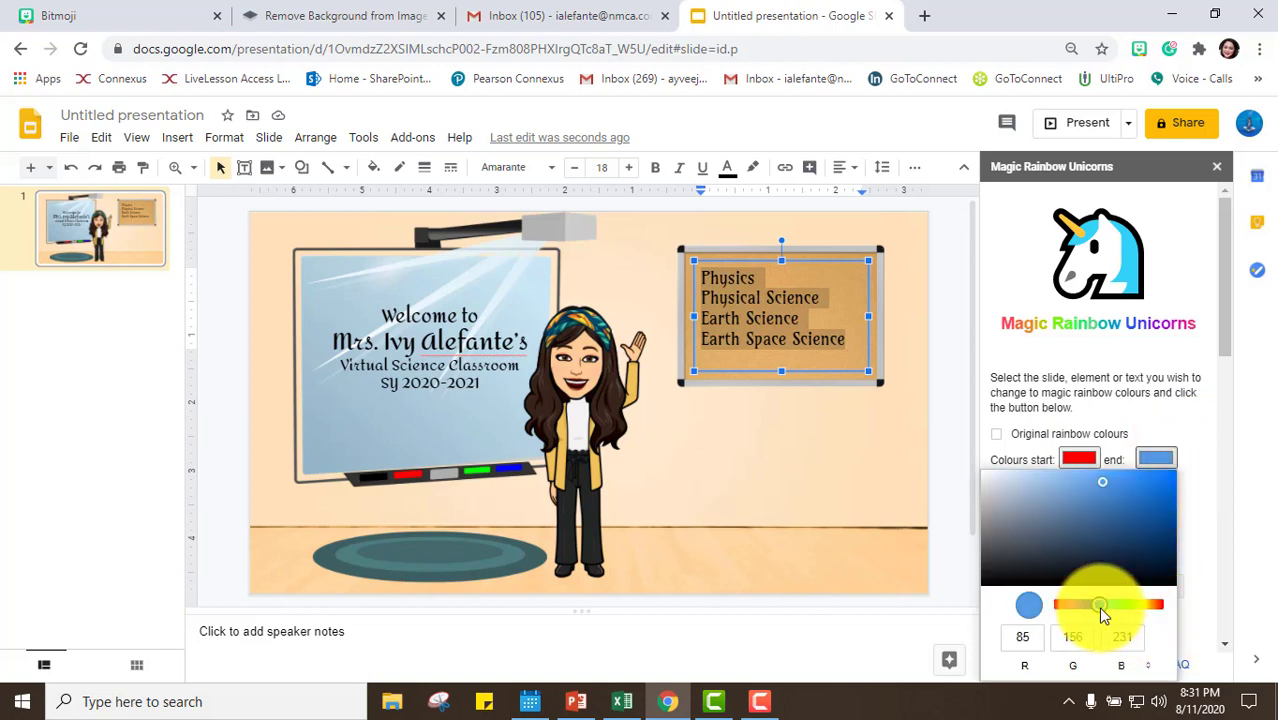
{"action": "left_click", "coordinate": [1187, 480]}
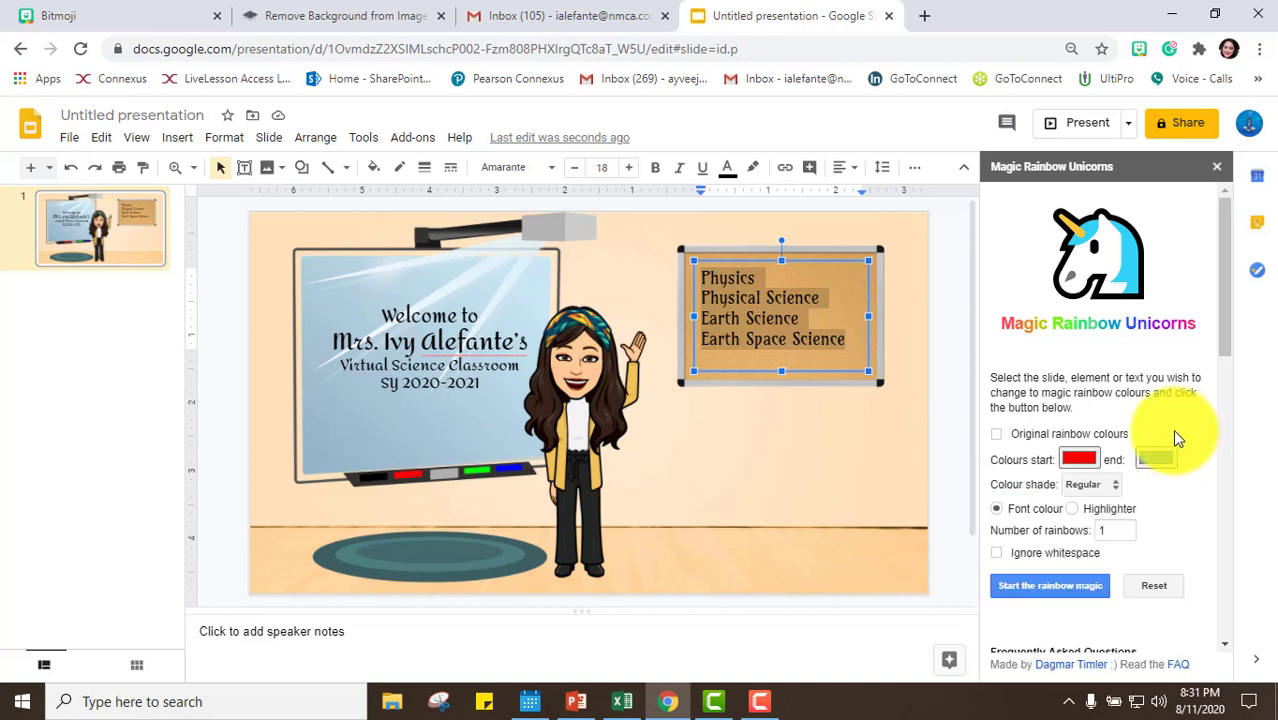
{"action": "left_click", "coordinate": [1054, 588]}
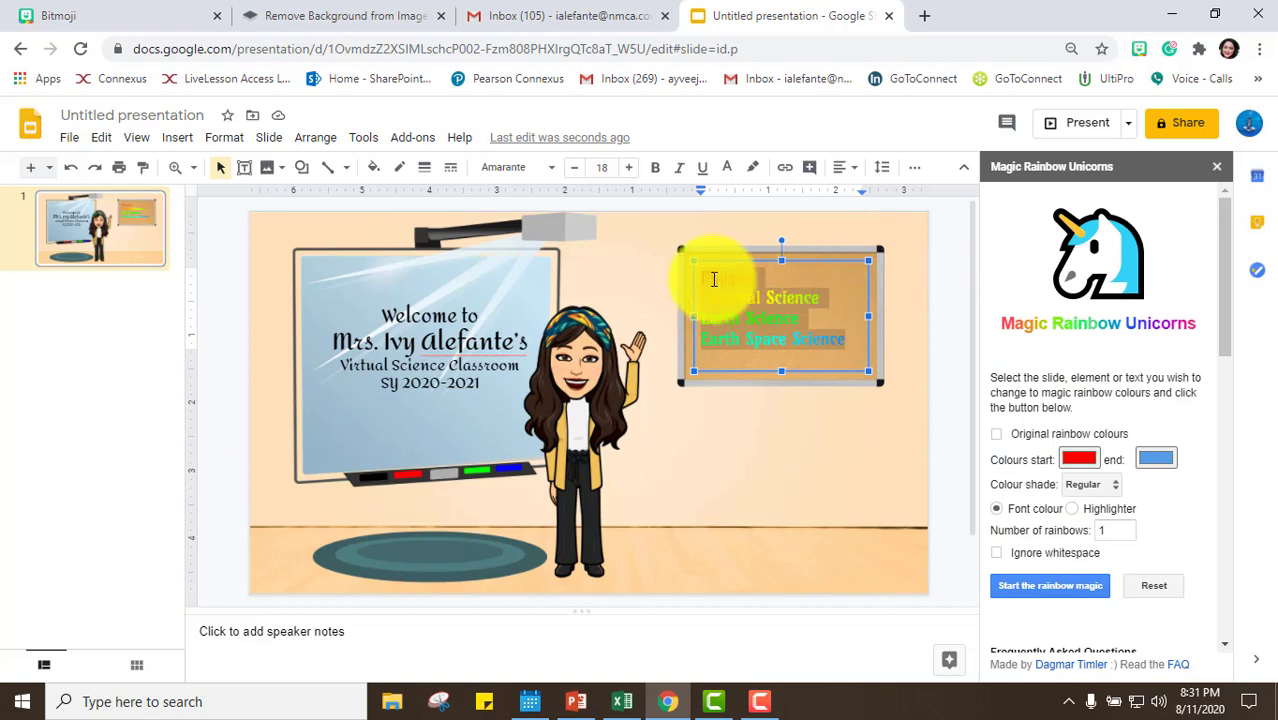
{"action": "left_click", "coordinate": [845, 450]}
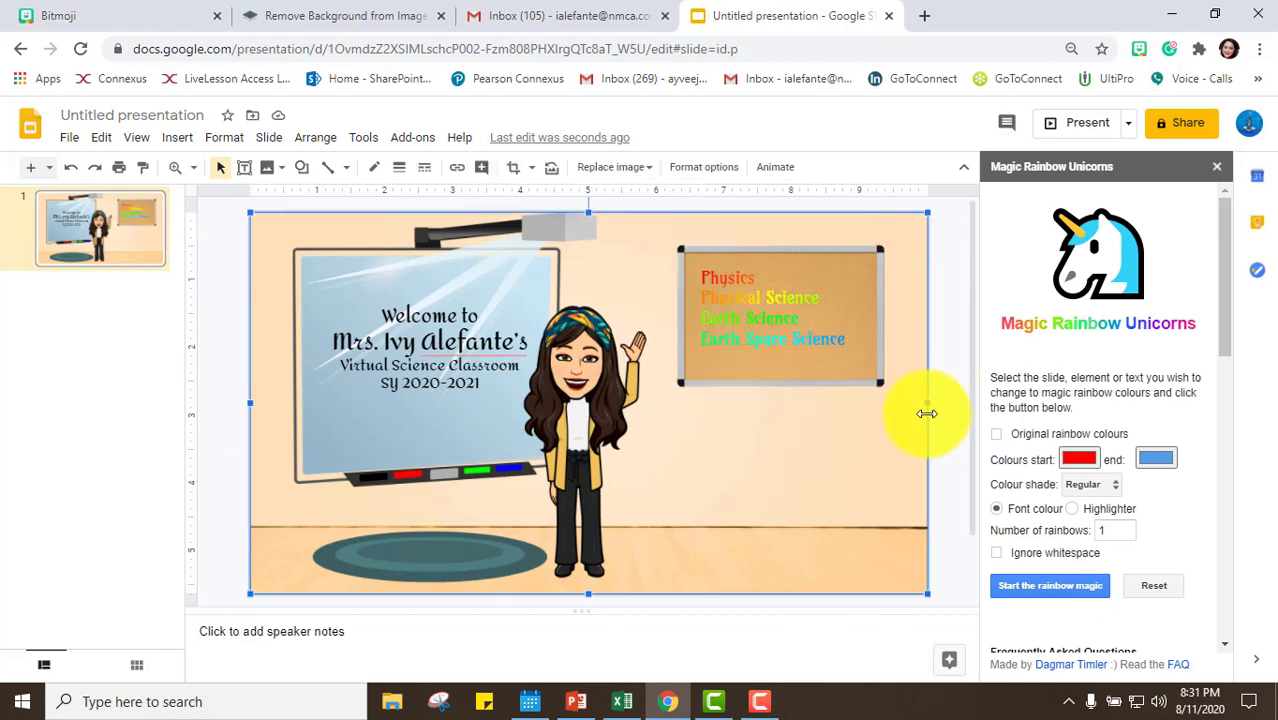
- Give the course list's text box a solid black fill
{"action": "left_click", "coordinate": [717, 285]}
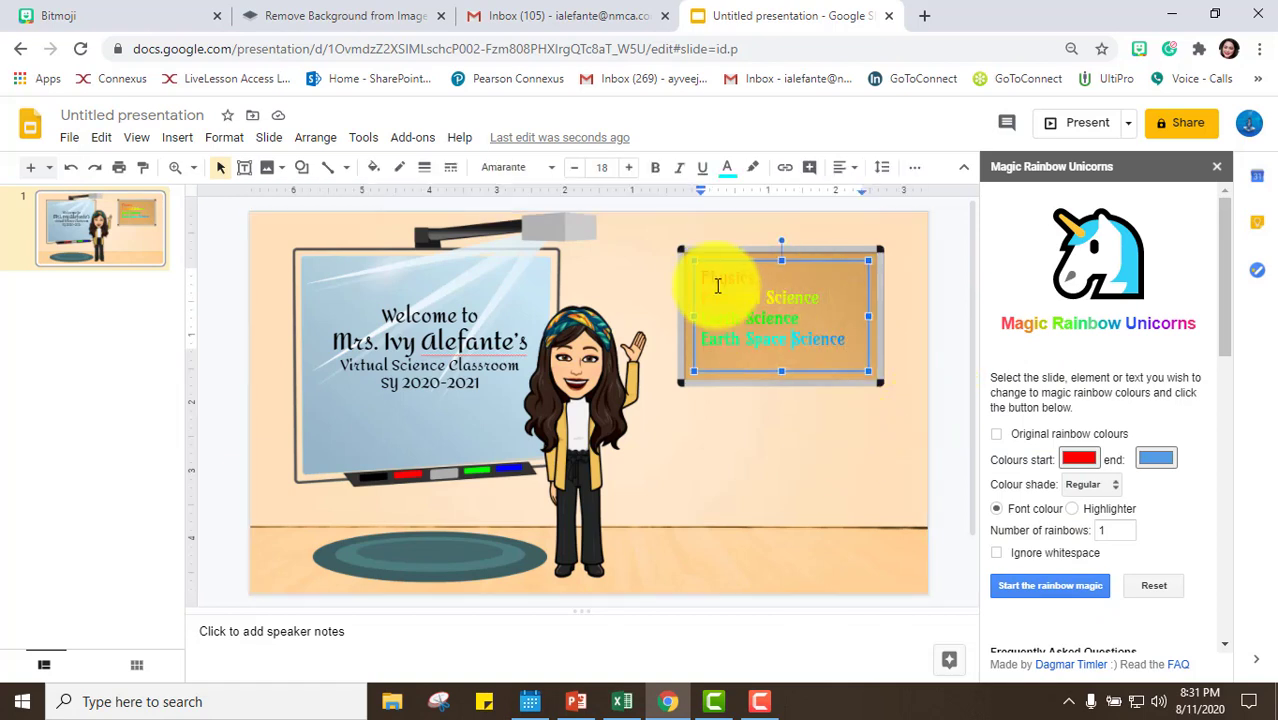
{"action": "left_click_drag", "start_coordinate": [703, 275], "coordinate": [860, 343]}
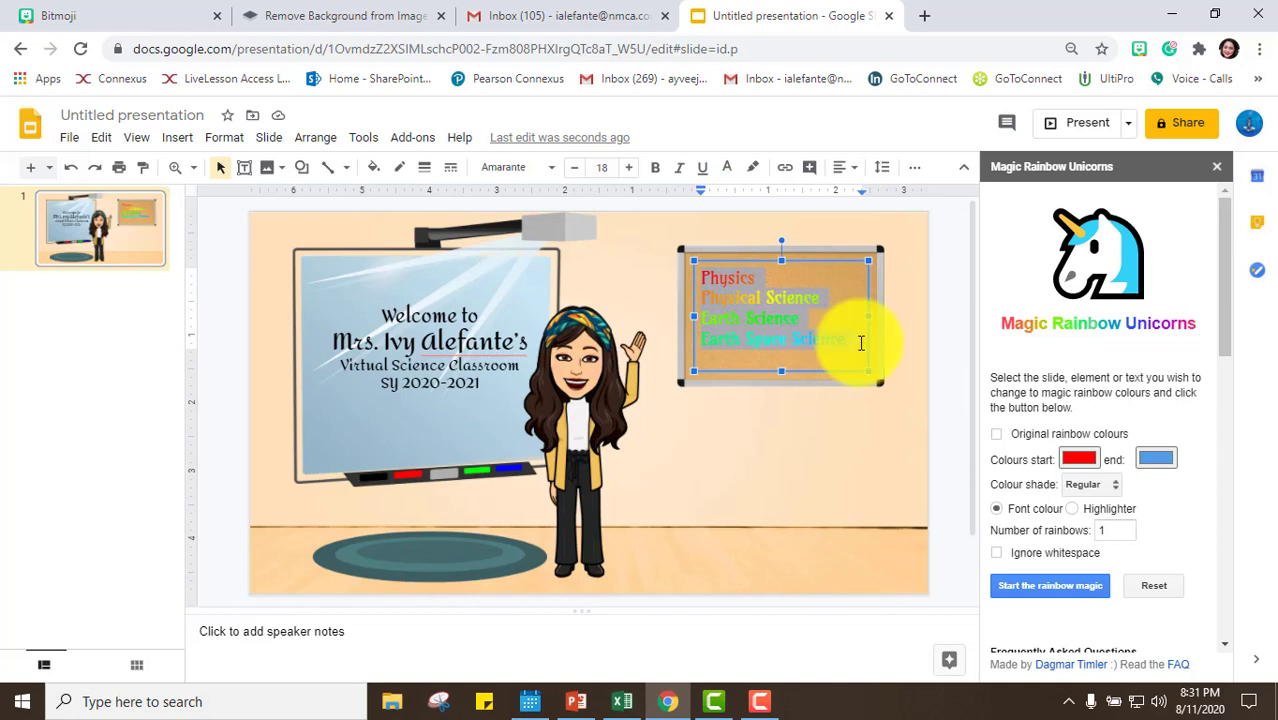
{"action": "left_click", "coordinate": [378, 170]}
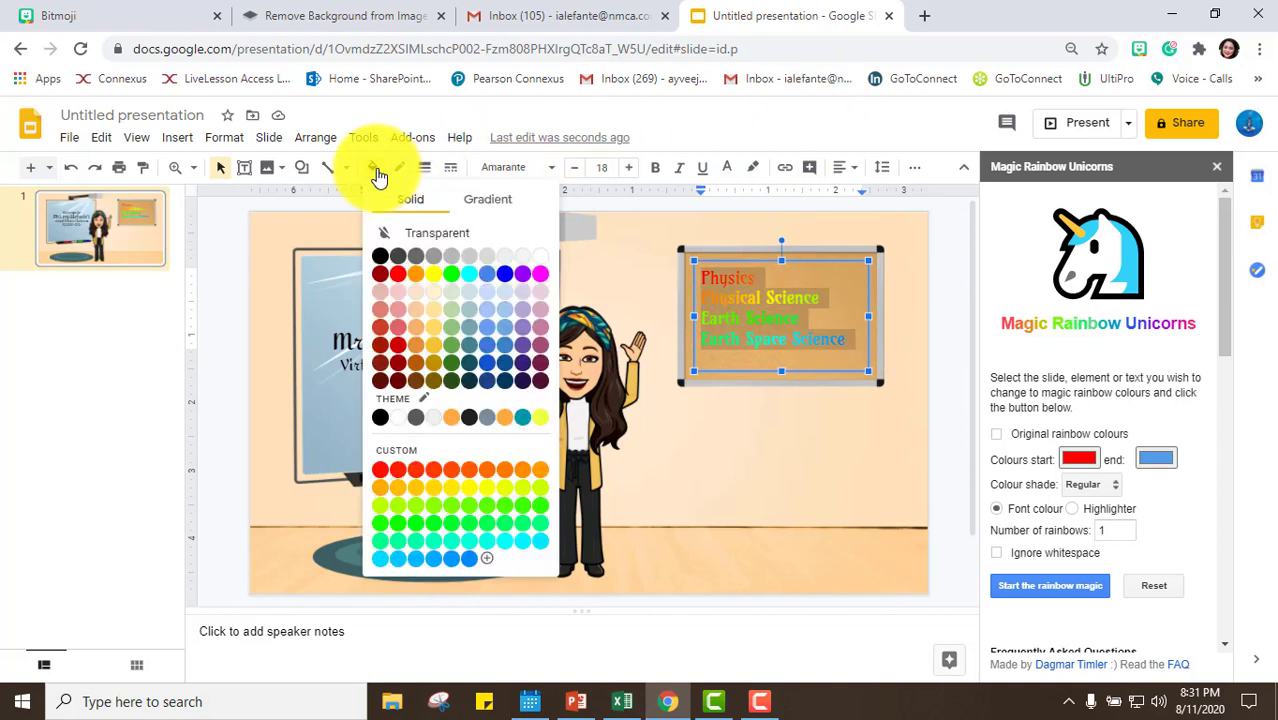
{"action": "left_click", "coordinate": [380, 260]}
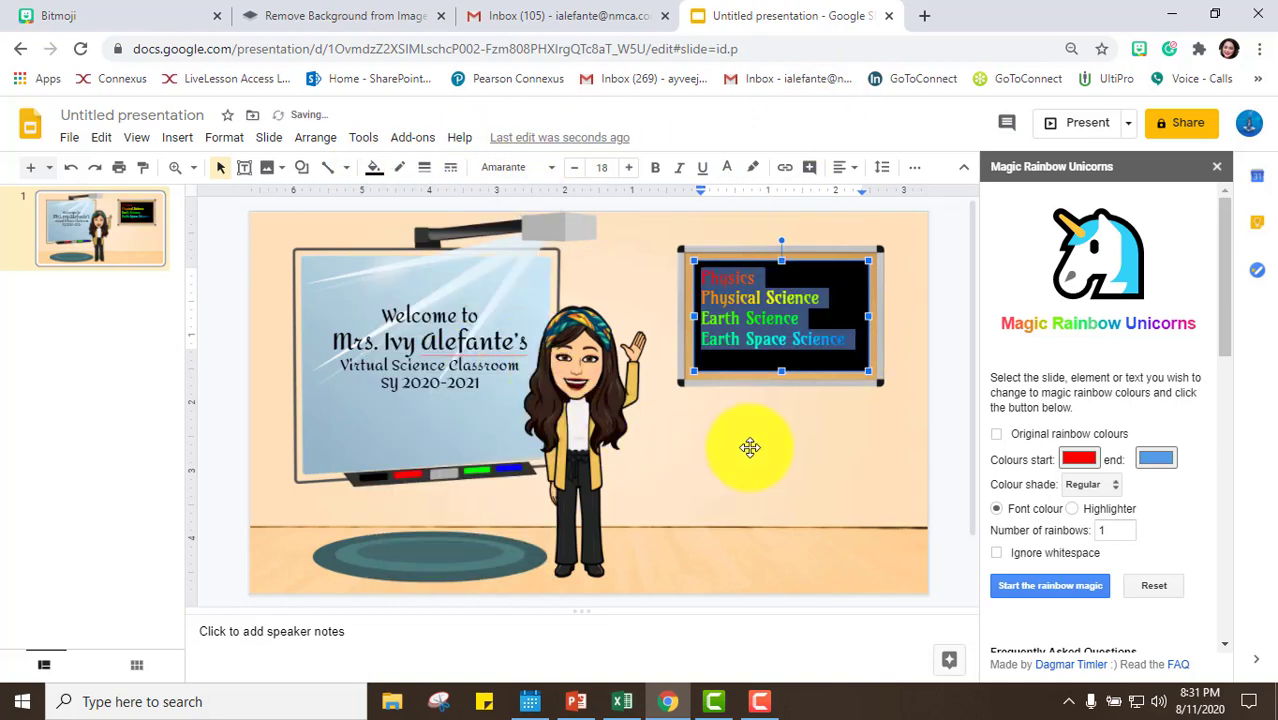
{"action": "left_click", "coordinate": [833, 449]}
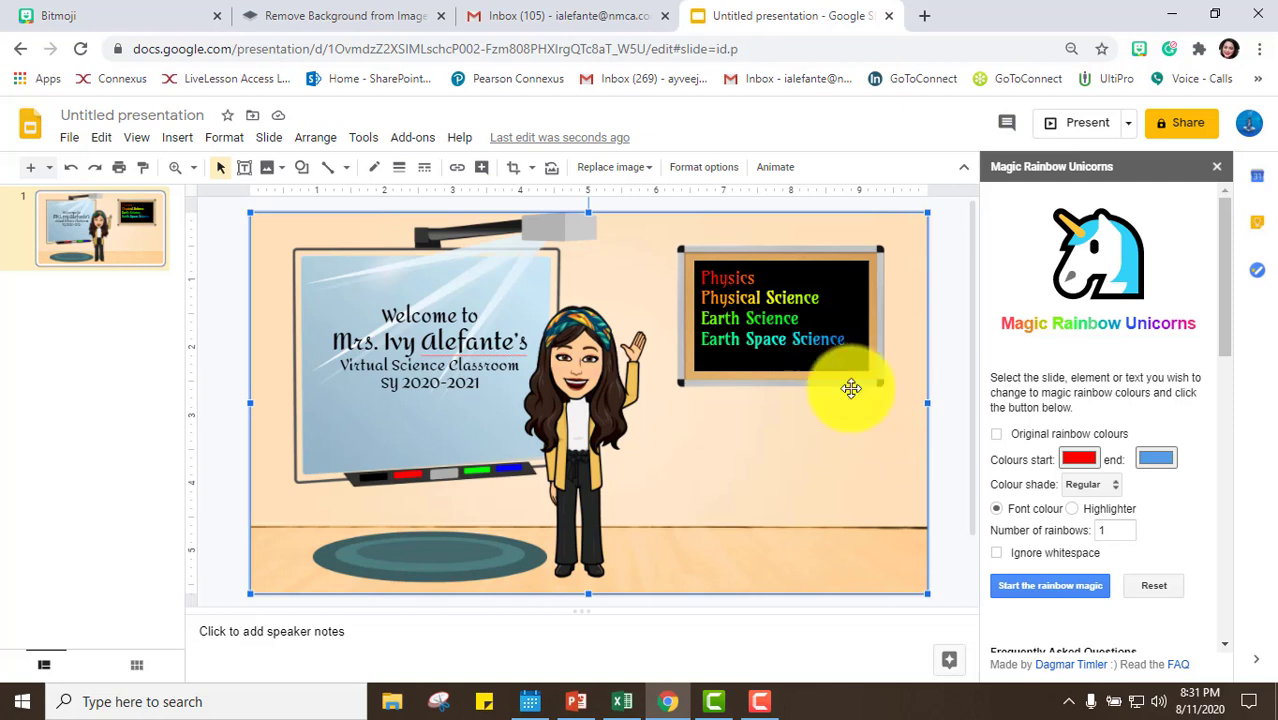
- Search the web for 'transparent book shelf' and insert the wheeled bookshelf cart image
{"action": "left_click", "coordinate": [242, 235]}
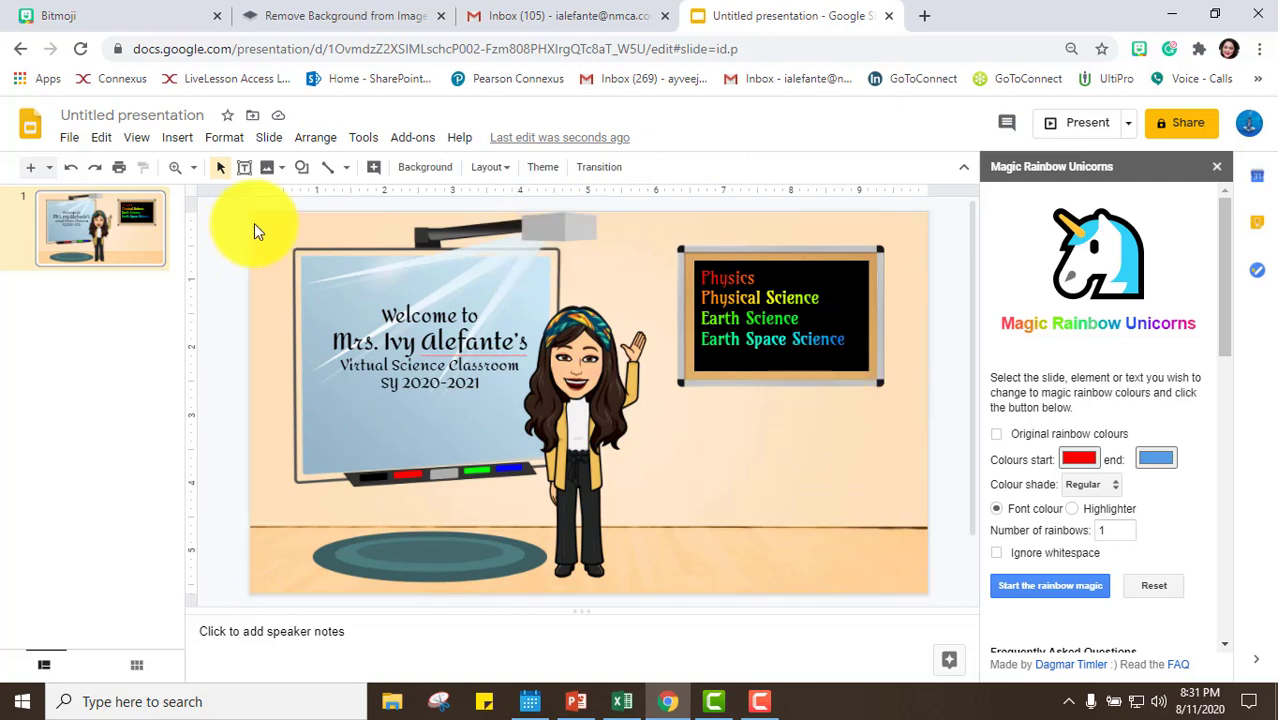
{"action": "left_click", "coordinate": [184, 141]}
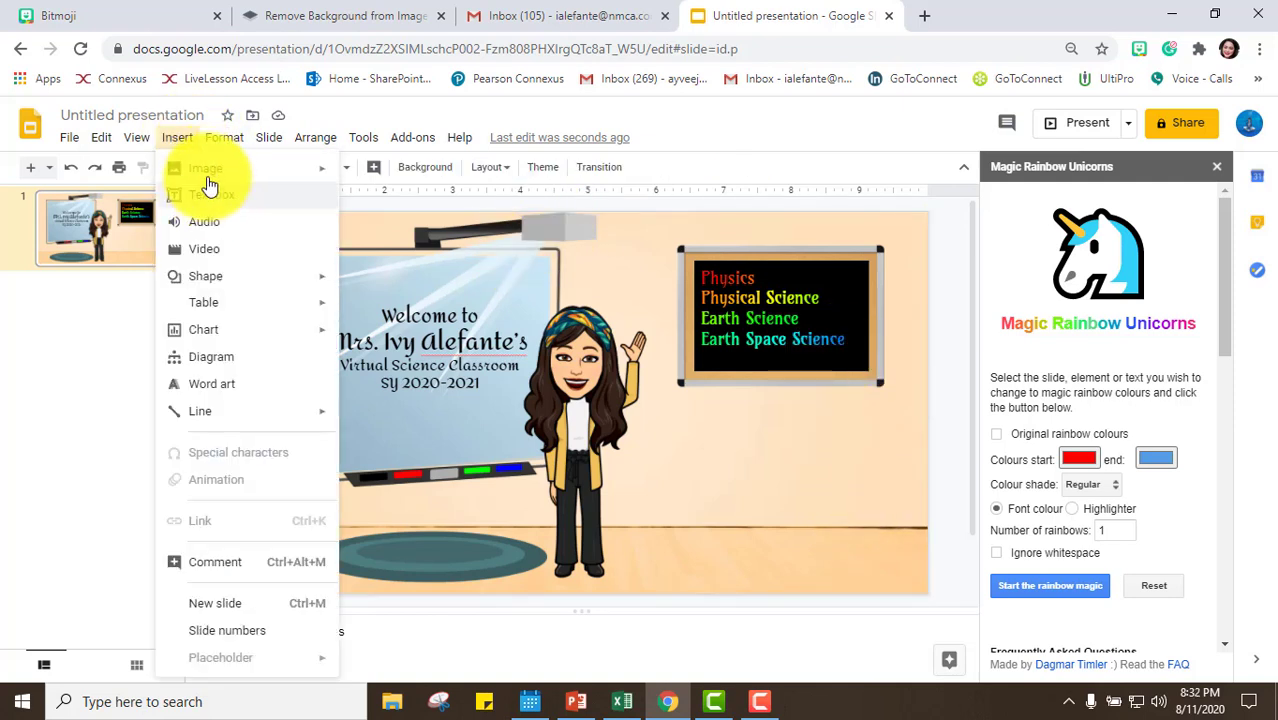
{"action": "mouse_move", "coordinate": [208, 174]}
{"action": "left_click", "coordinate": [404, 201]}
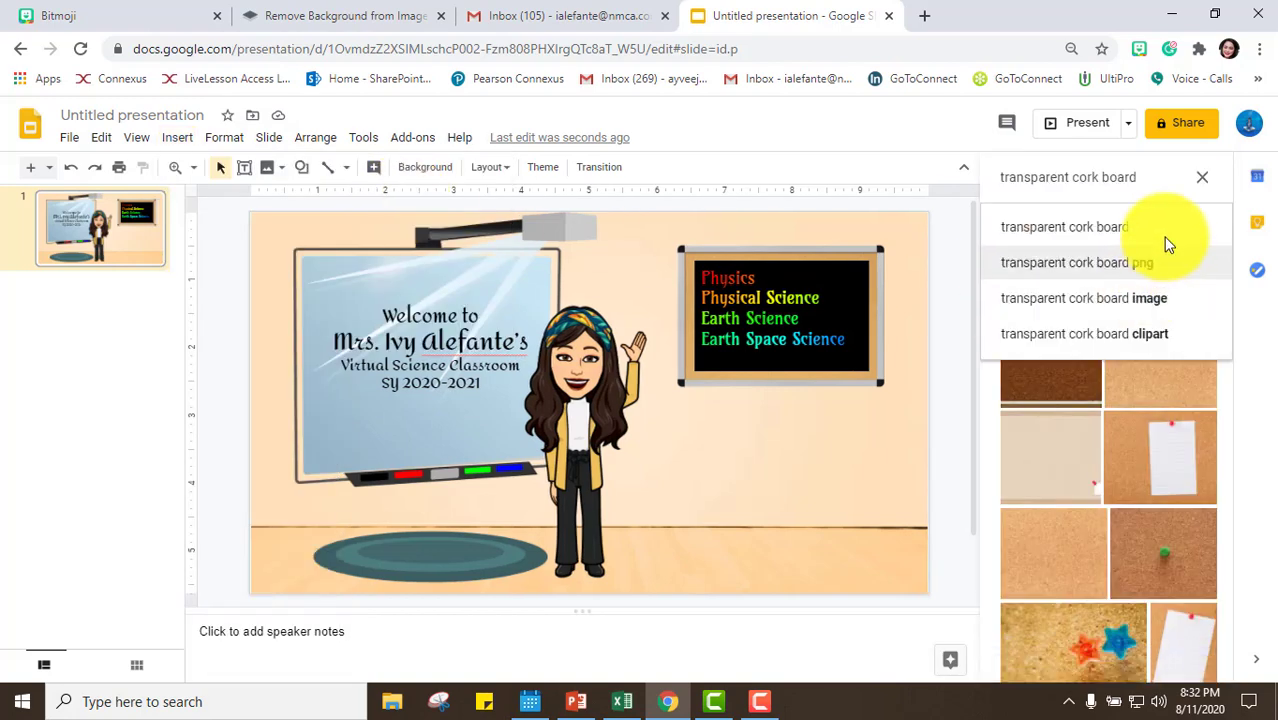
{"action": "left_click_drag", "start_coordinate": [1184, 185], "coordinate": [1078, 177]}
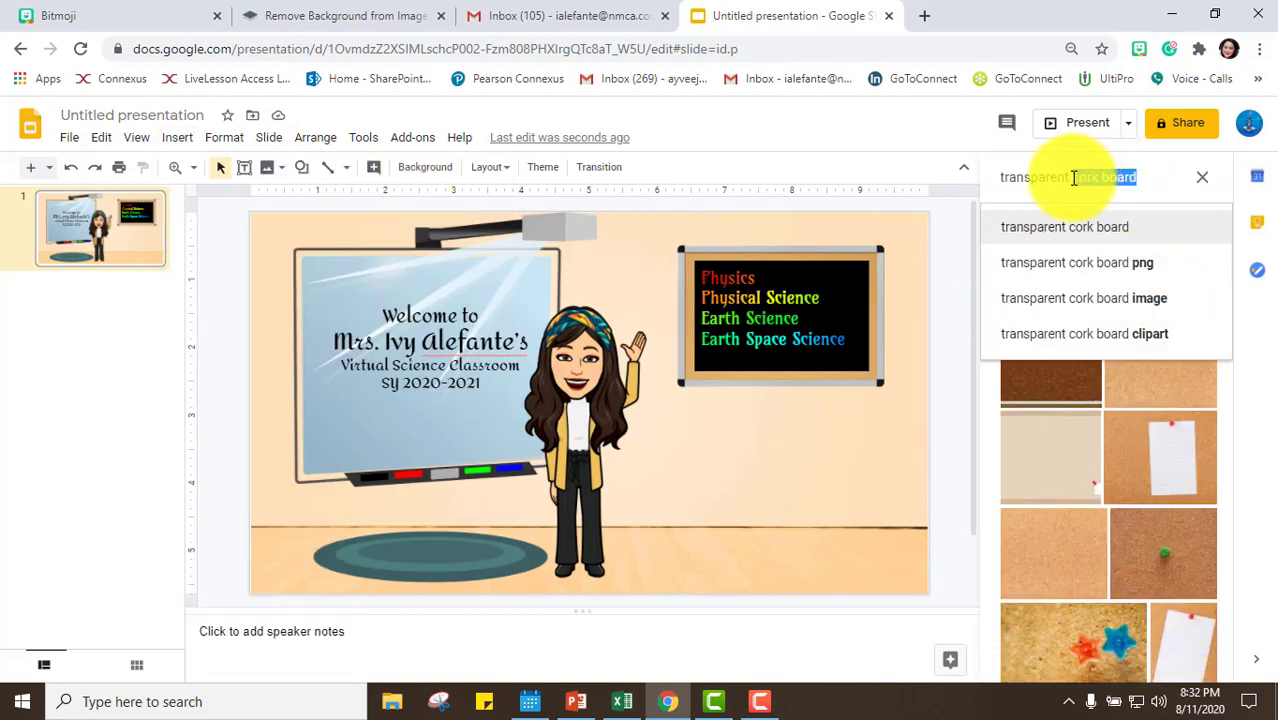
{"action": "type", "text": "bo"}
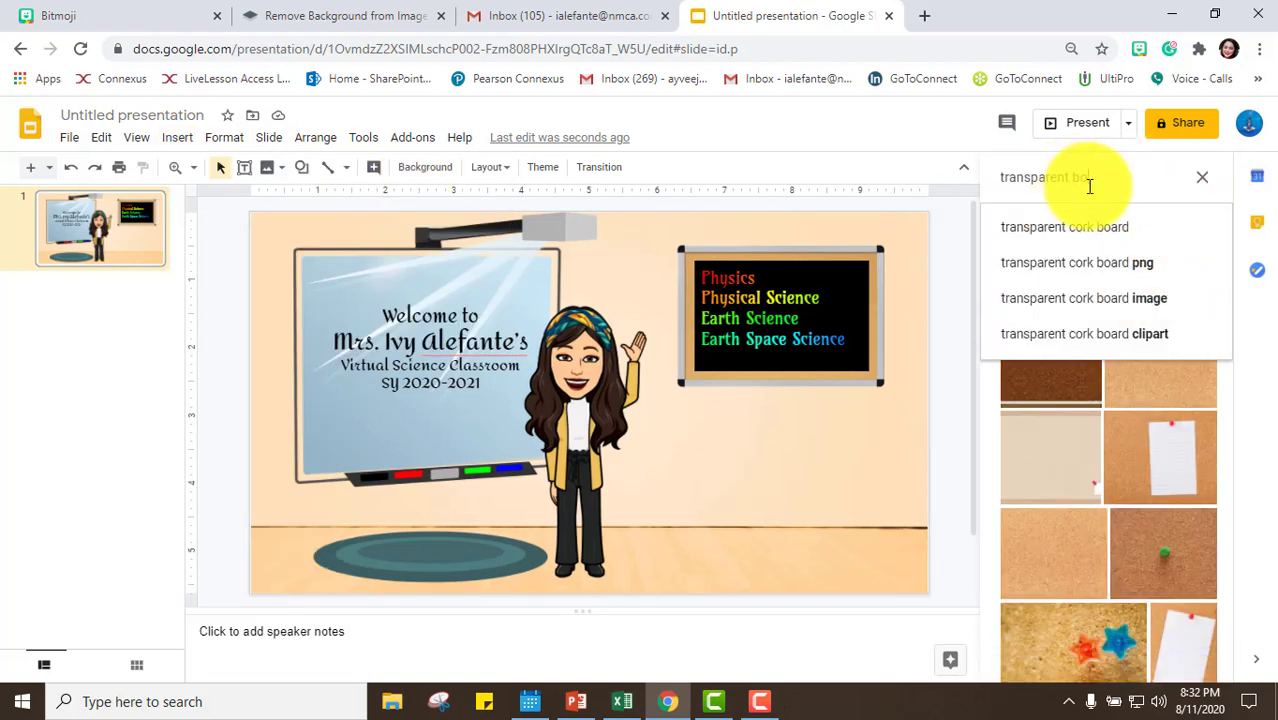
{"action": "type", "text": "ok shel"}
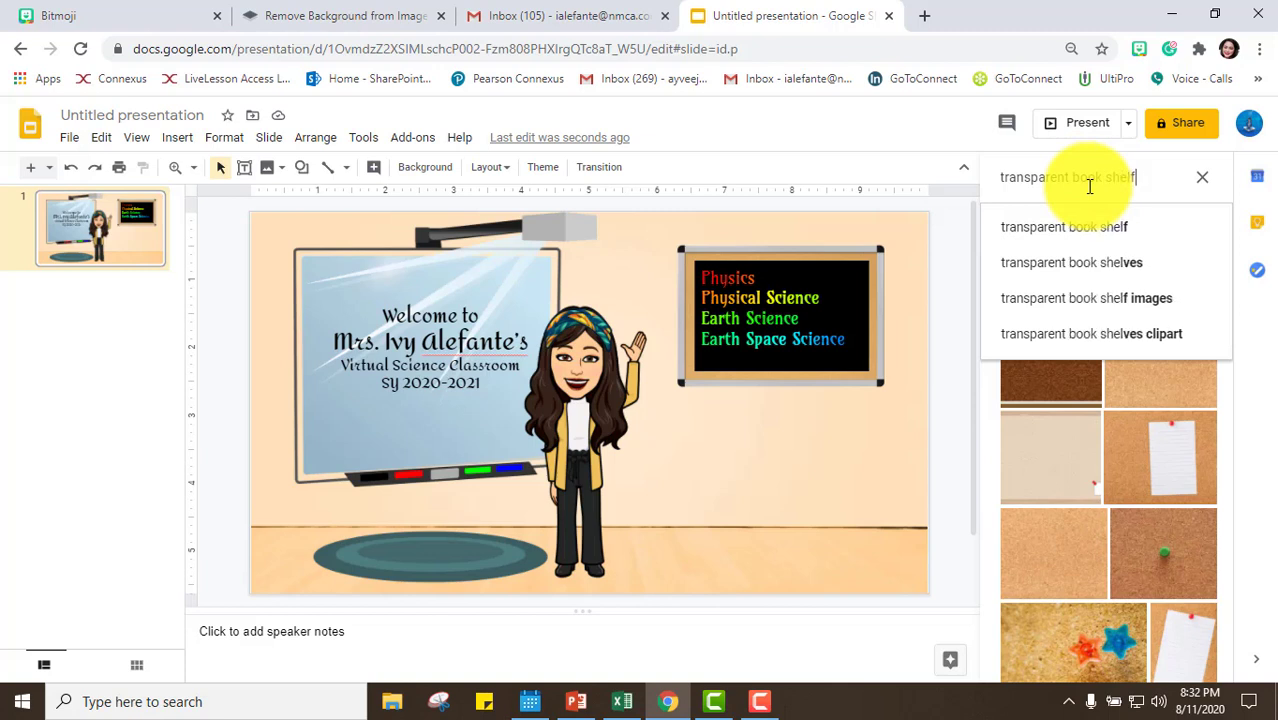
{"action": "type", "text": "f"}
{"action": "key", "text": "Return"}
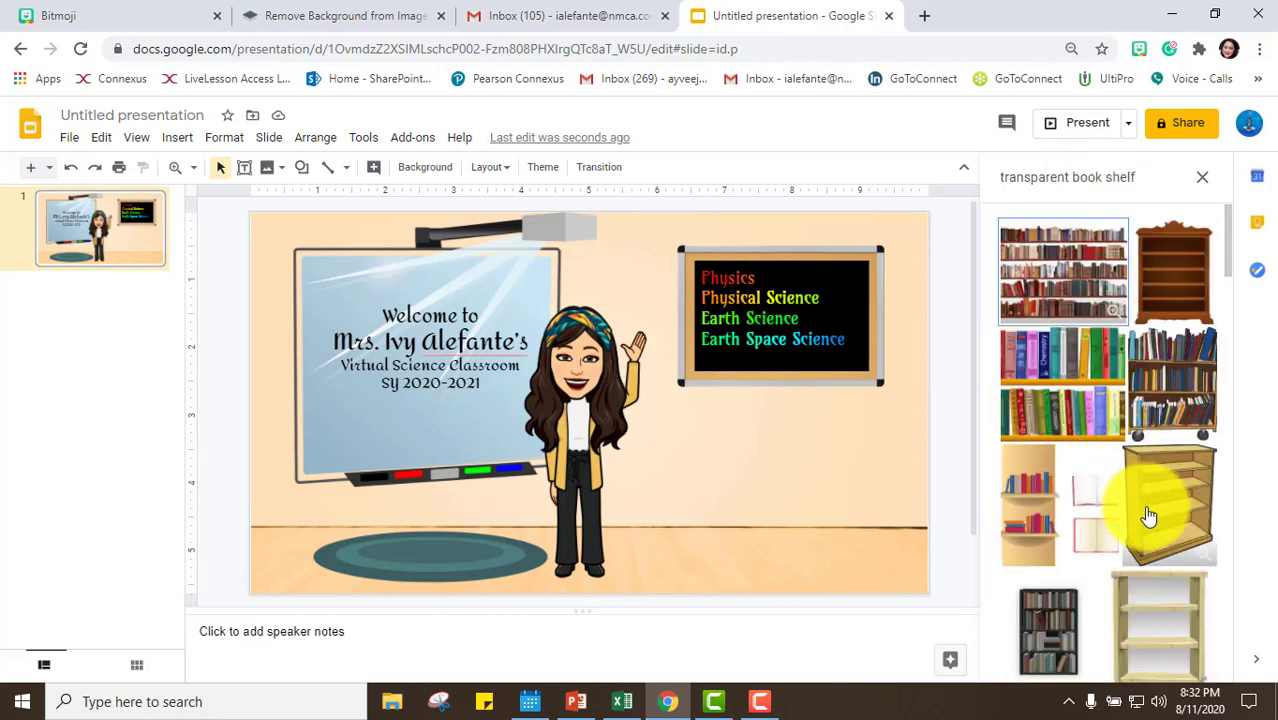
{"action": "left_click", "coordinate": [1190, 425]}
{"action": "left_click", "coordinate": [1192, 670]}
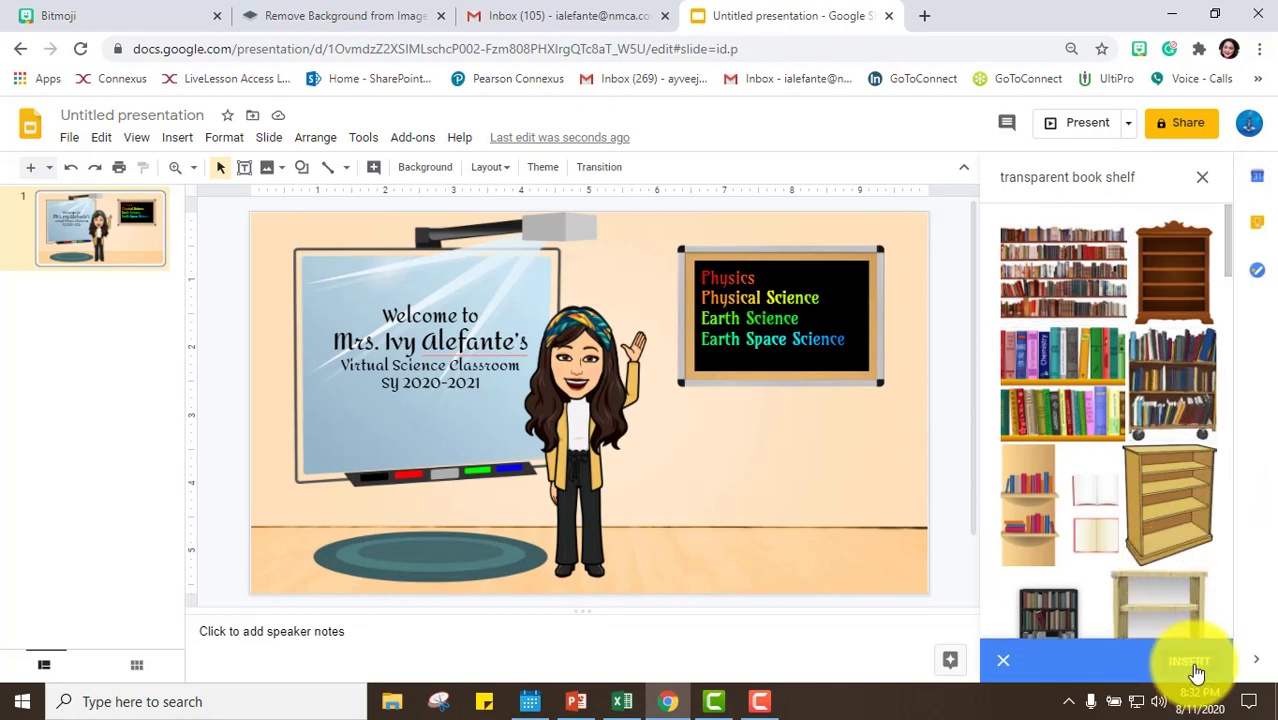
- Position and resize the bookshelf on the floor beneath the cork board
{"action": "left_click_drag", "start_coordinate": [785, 449], "coordinate": [856, 465]}
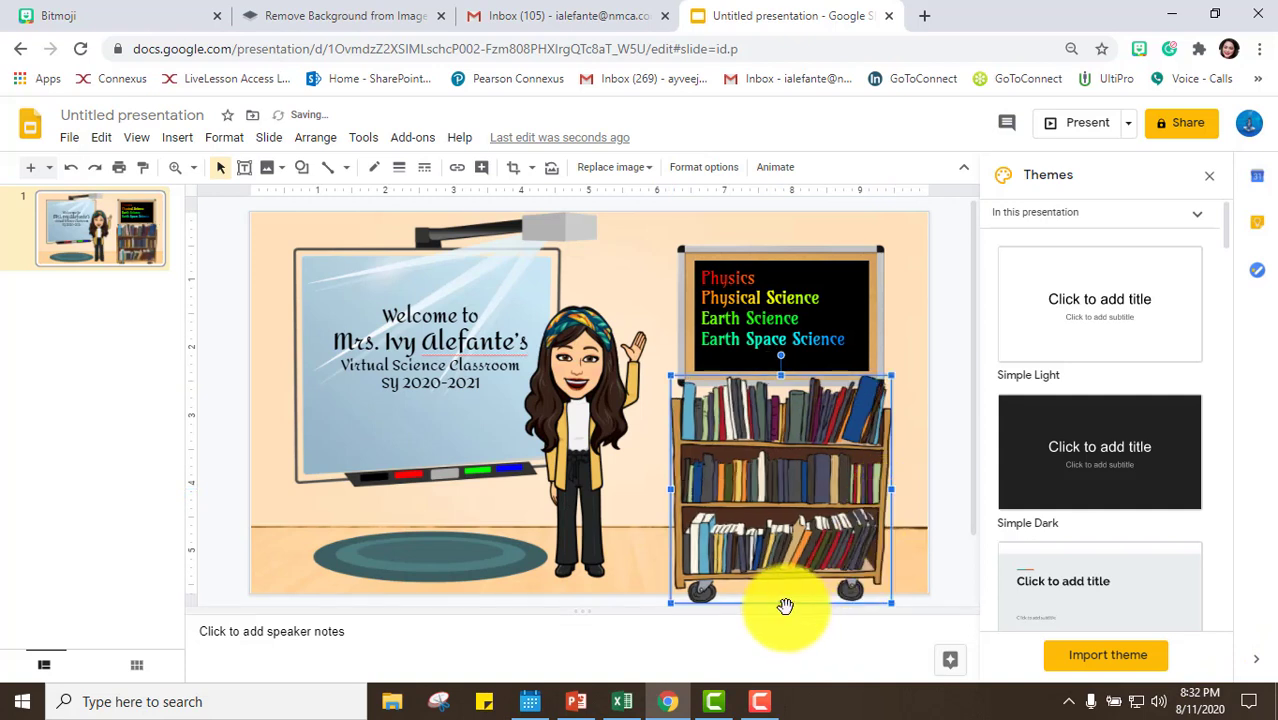
{"action": "left_click_drag", "start_coordinate": [780, 602], "coordinate": [782, 578]}
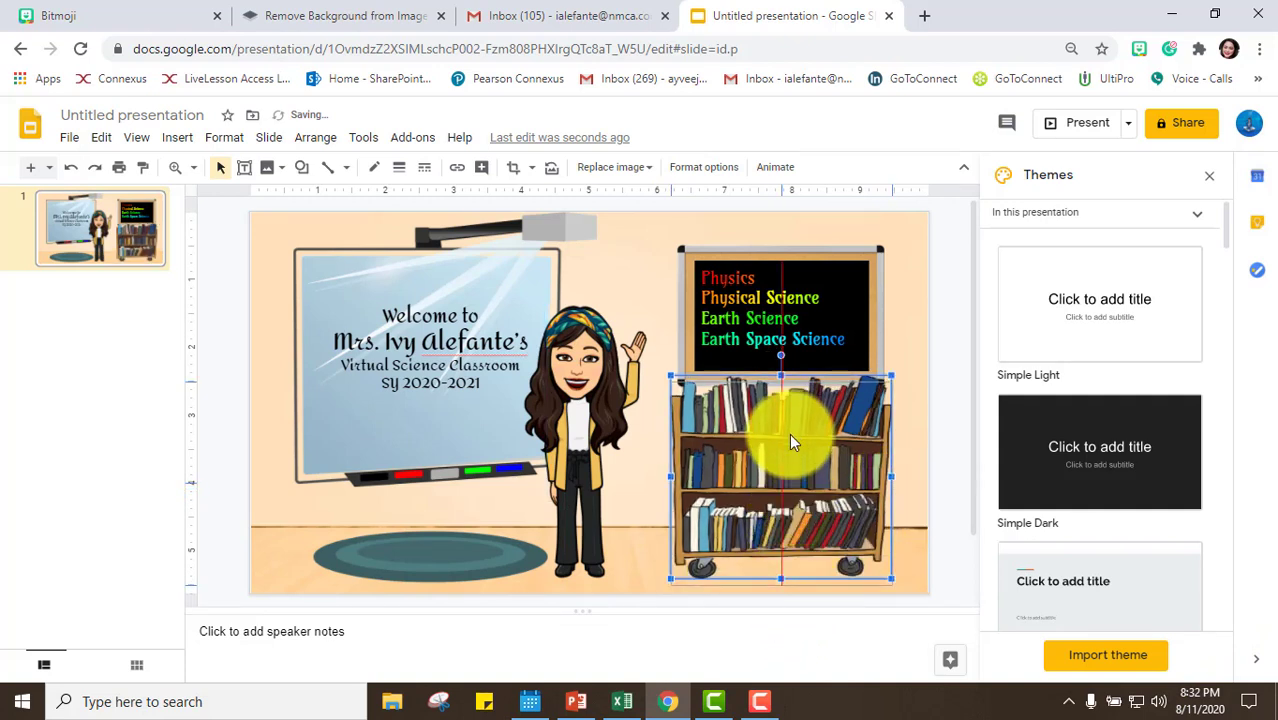
{"action": "left_click_drag", "start_coordinate": [791, 443], "coordinate": [791, 449]}
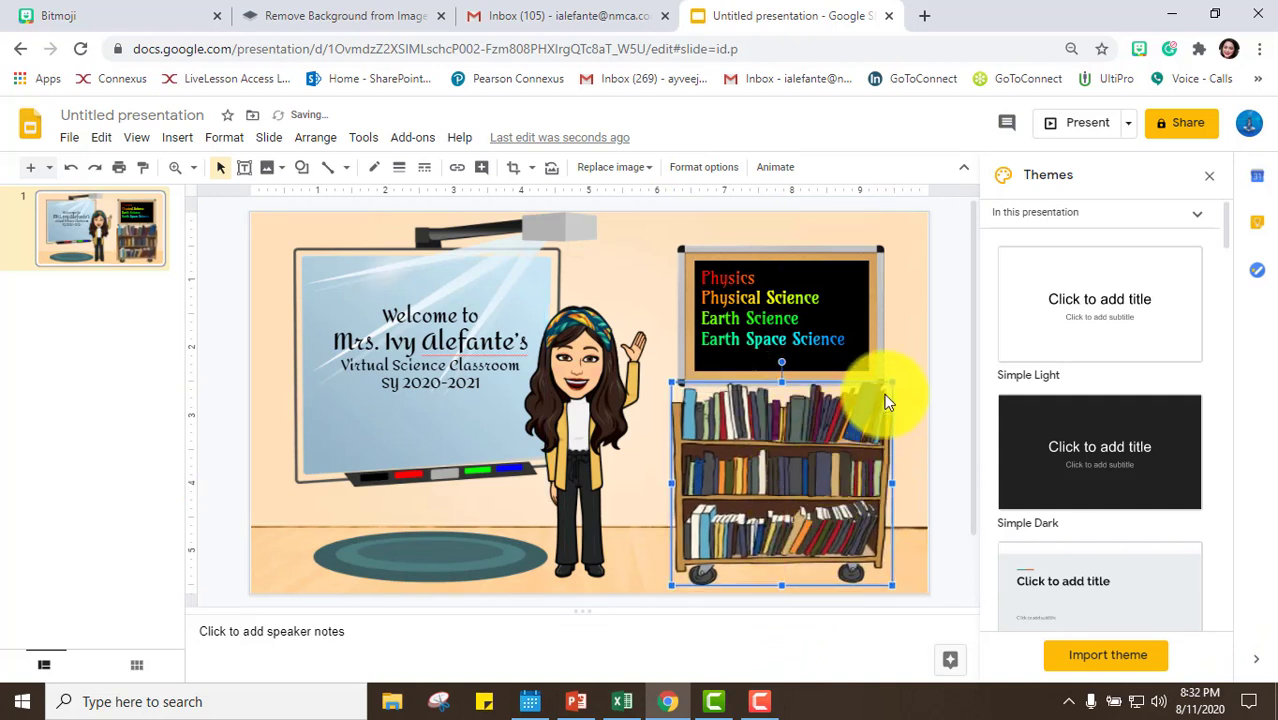
{"action": "left_click_drag", "start_coordinate": [881, 395], "coordinate": [881, 393]}
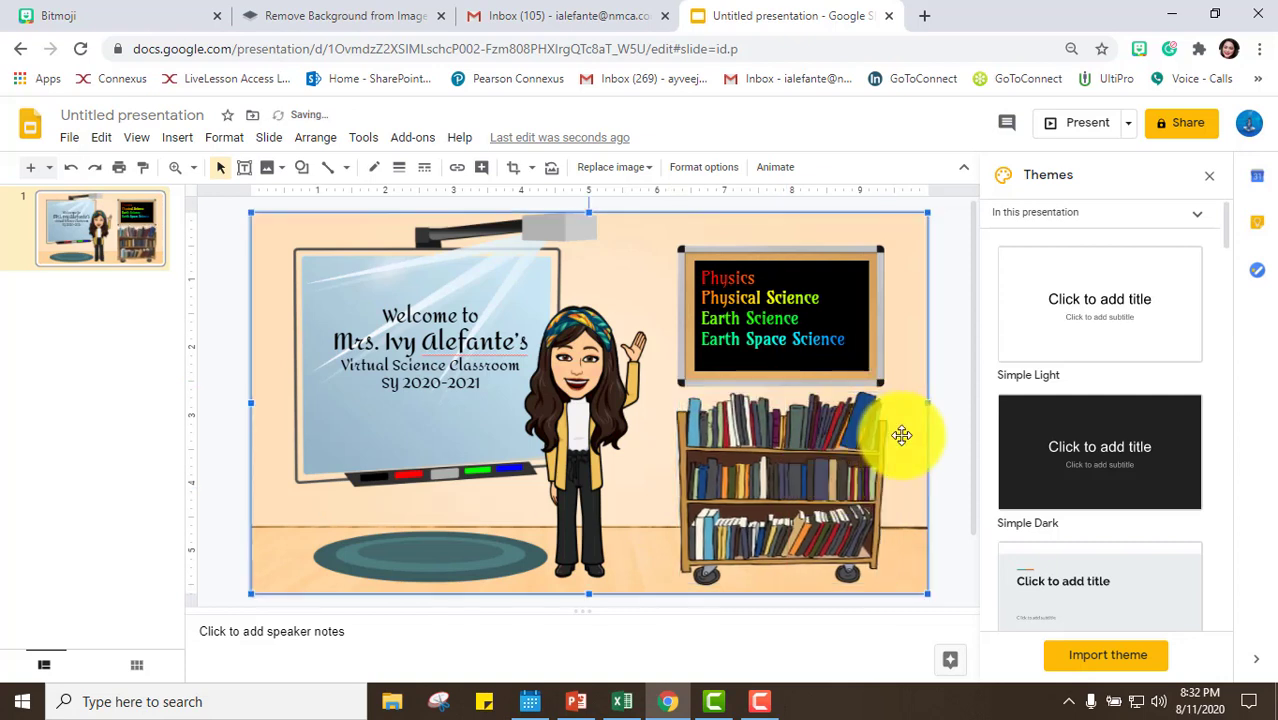
{"action": "key", "text": "Delete"}
{"action": "left_click", "coordinate": [561, 272]}
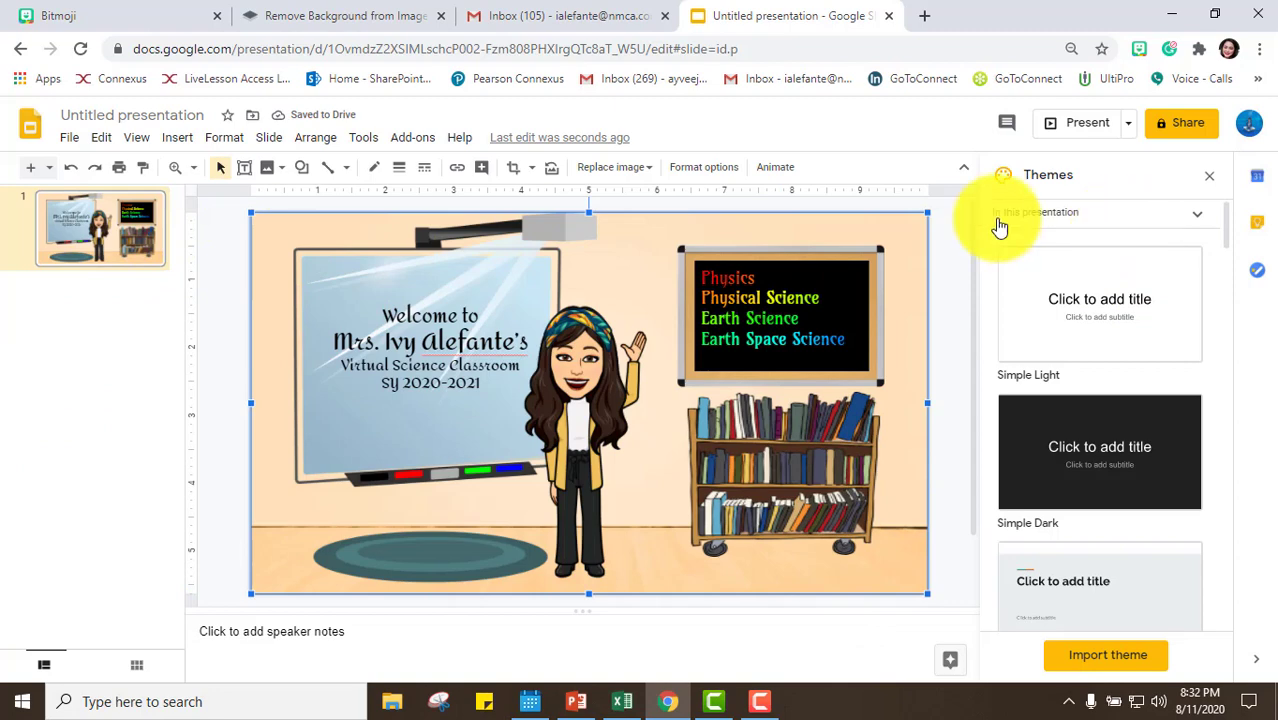
- Search the web for 'ottoman couch' and insert the red ottoman image
{"action": "left_click", "coordinate": [177, 140]}
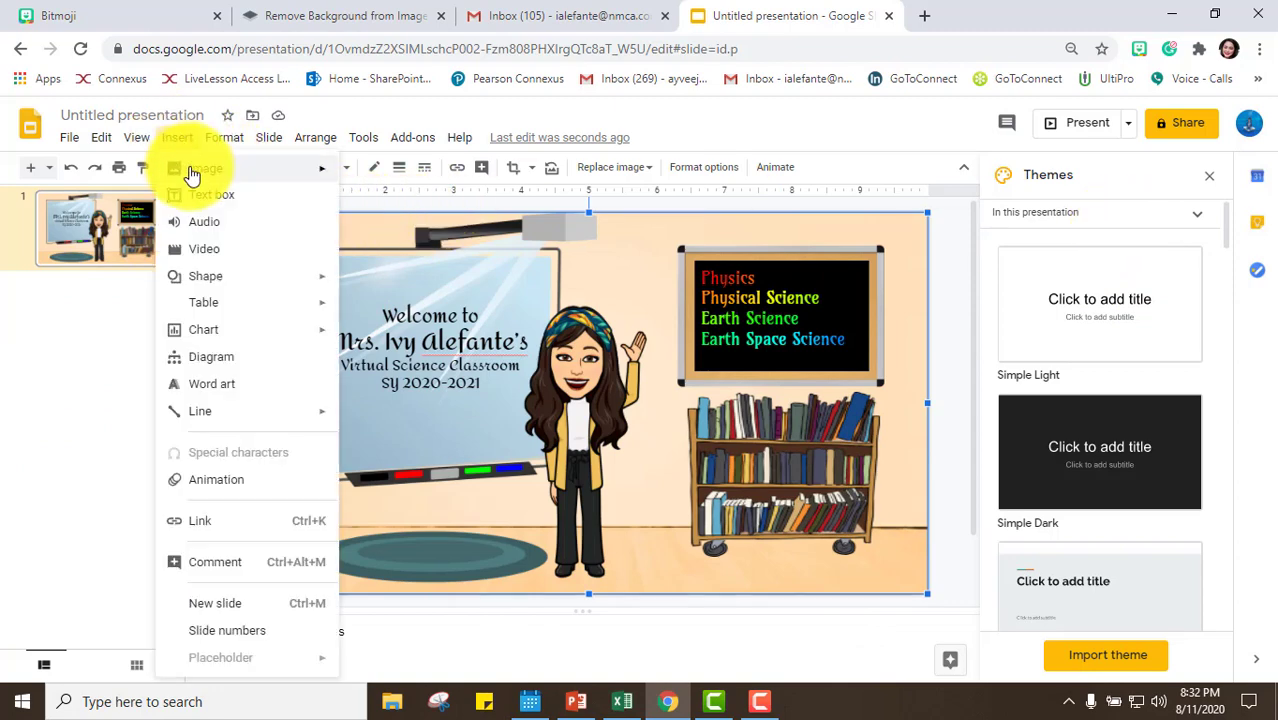
{"action": "mouse_move", "coordinate": [192, 174]}
{"action": "left_click", "coordinate": [390, 200]}
{"action": "left_click", "coordinate": [1150, 177]}
{"action": "left_click_drag", "start_coordinate": [1158, 177], "coordinate": [1068, 176]}
{"action": "type", "text": "ottoman couch"}
{"action": "key", "text": "Return"}
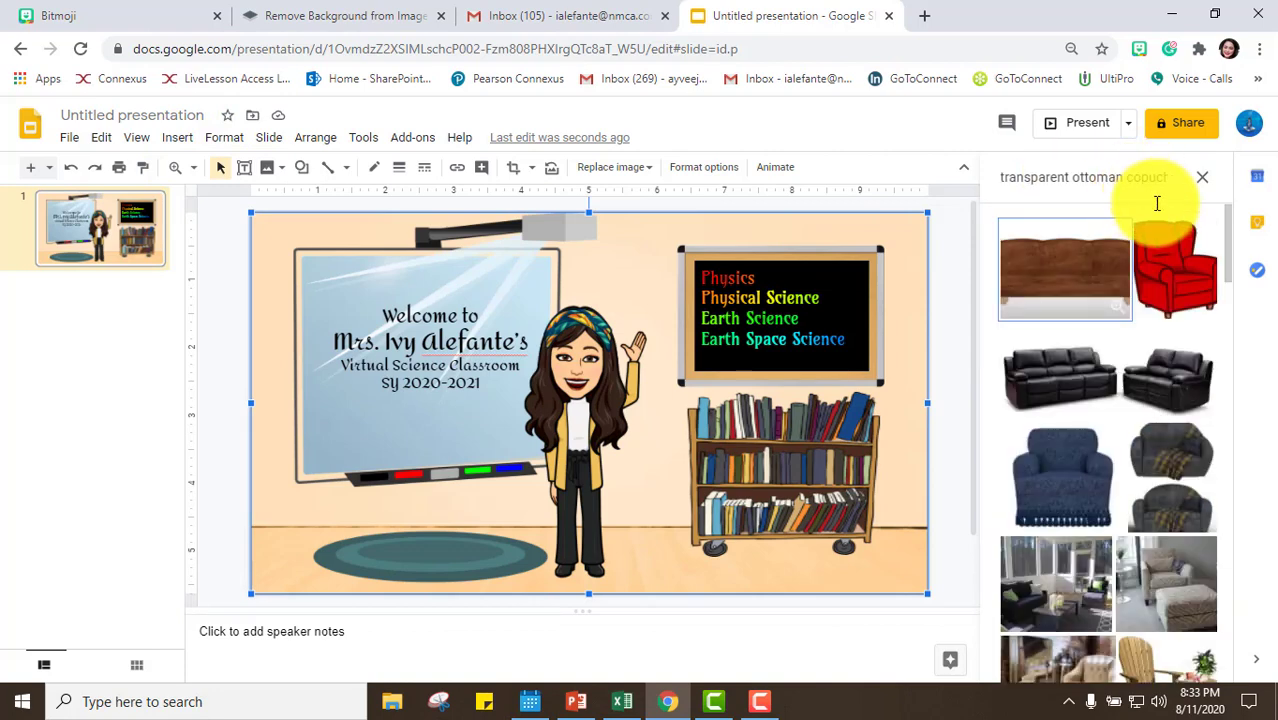
{"action": "scroll", "coordinate": [1165, 420], "scroll_direction": "down", "scroll_amount": 8}
{"action": "scroll", "coordinate": [1158, 440], "scroll_direction": "down", "scroll_amount": 5}
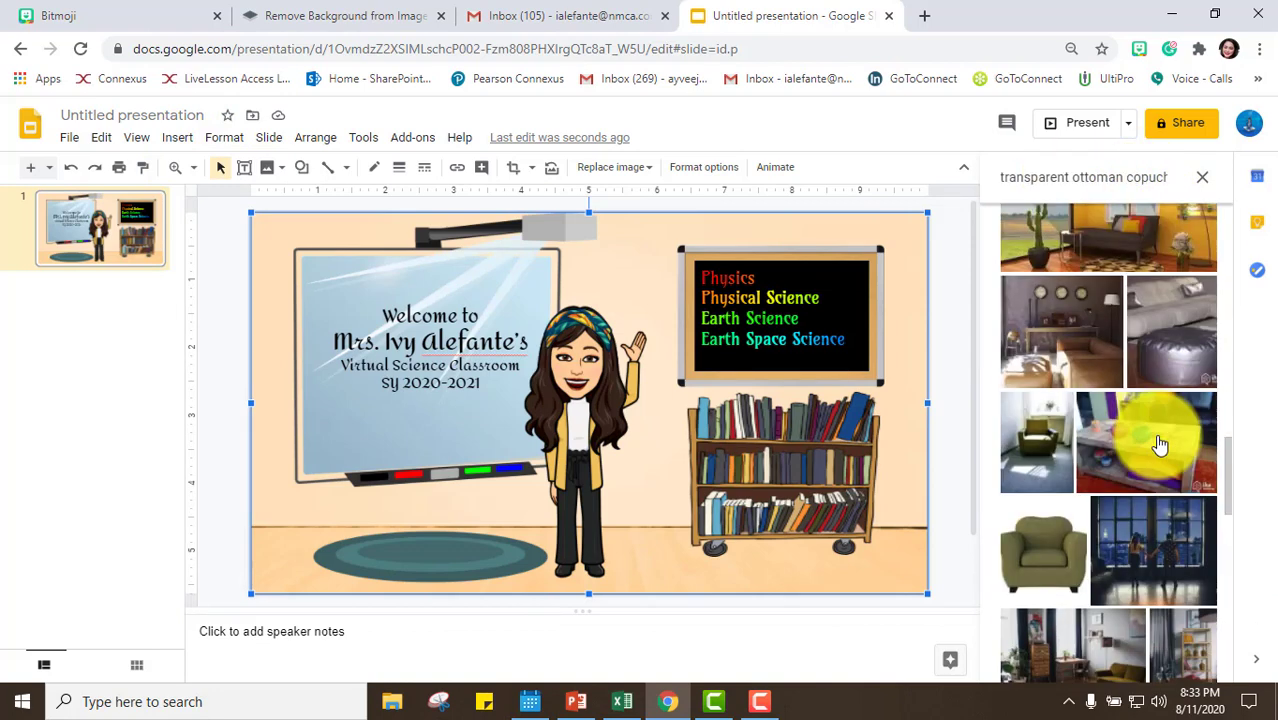
{"action": "left_click", "coordinate": [1083, 432]}
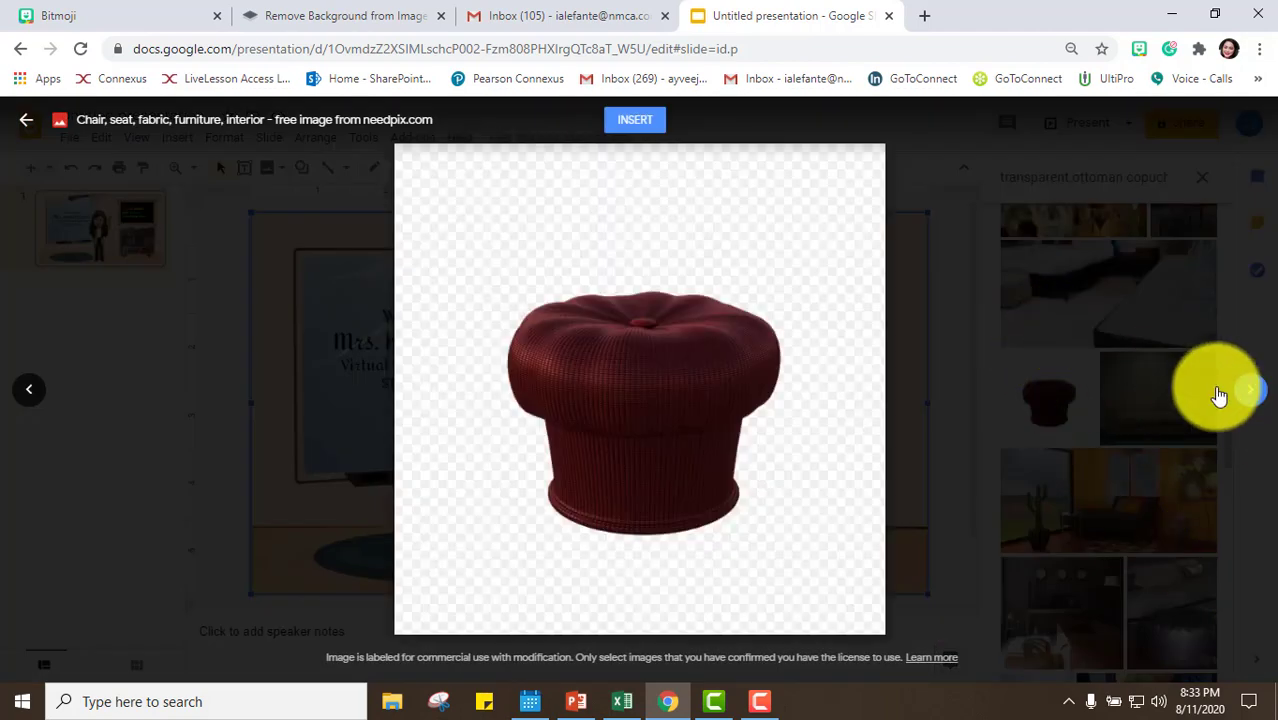
{"action": "left_click", "coordinate": [634, 121]}
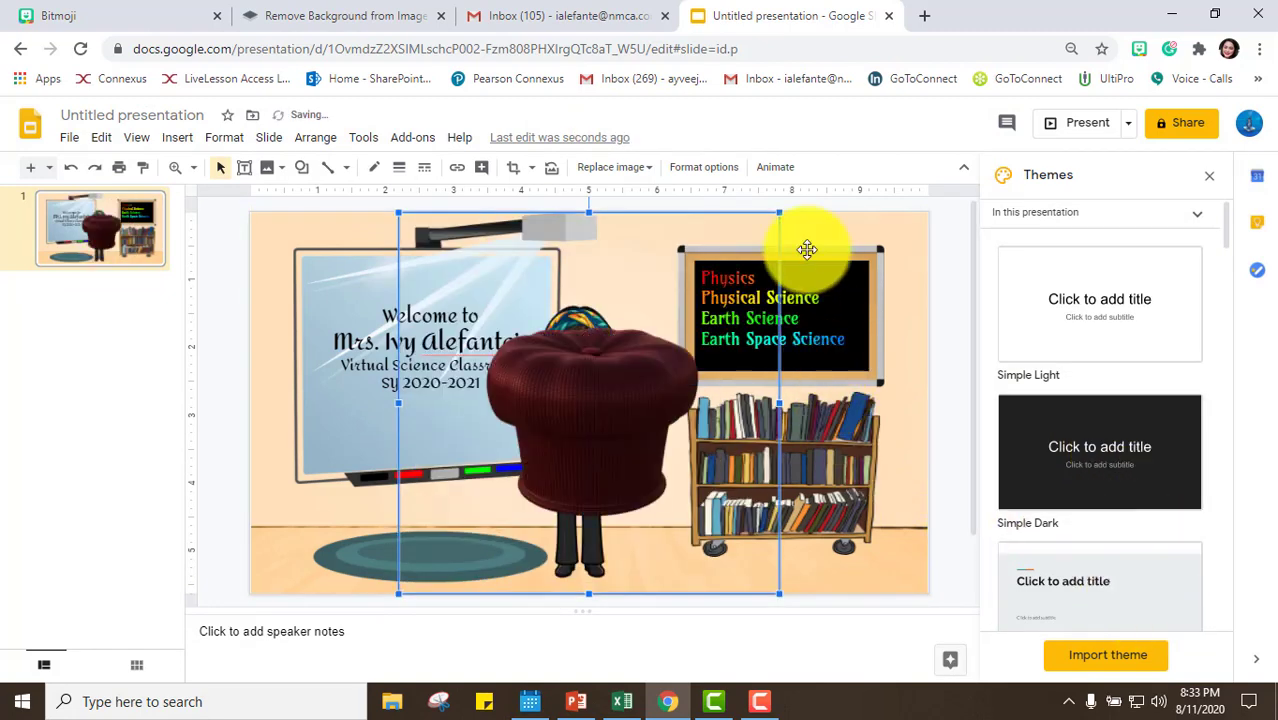
- Shrink the ottoman and set it low beside the Bitmoji near the bookshelf
{"action": "left_click_drag", "start_coordinate": [763, 229], "coordinate": [592, 384]}
{"action": "left_click_drag", "start_coordinate": [494, 465], "coordinate": [748, 465]}
{"action": "left_click_drag", "start_coordinate": [744, 416], "coordinate": [654, 533]}
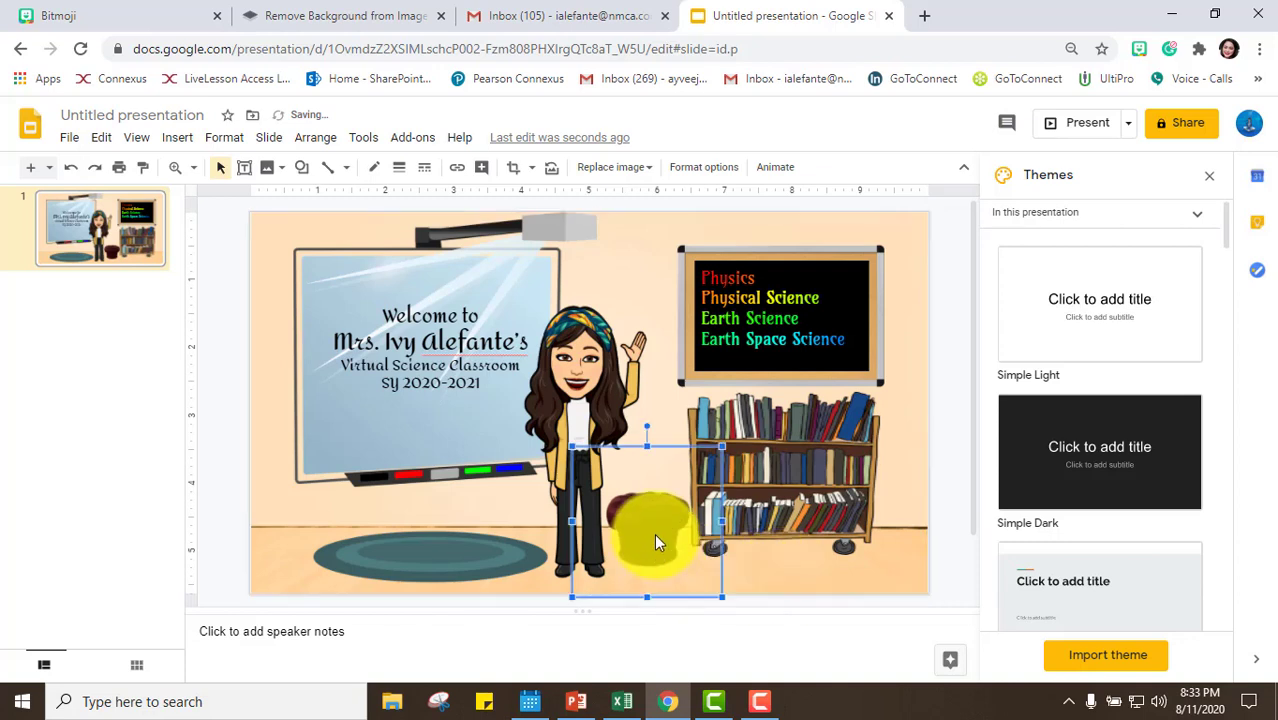
- Recolor the ottoman brown with the Light 6 recolor option
{"action": "right_click", "coordinate": [656, 540]}
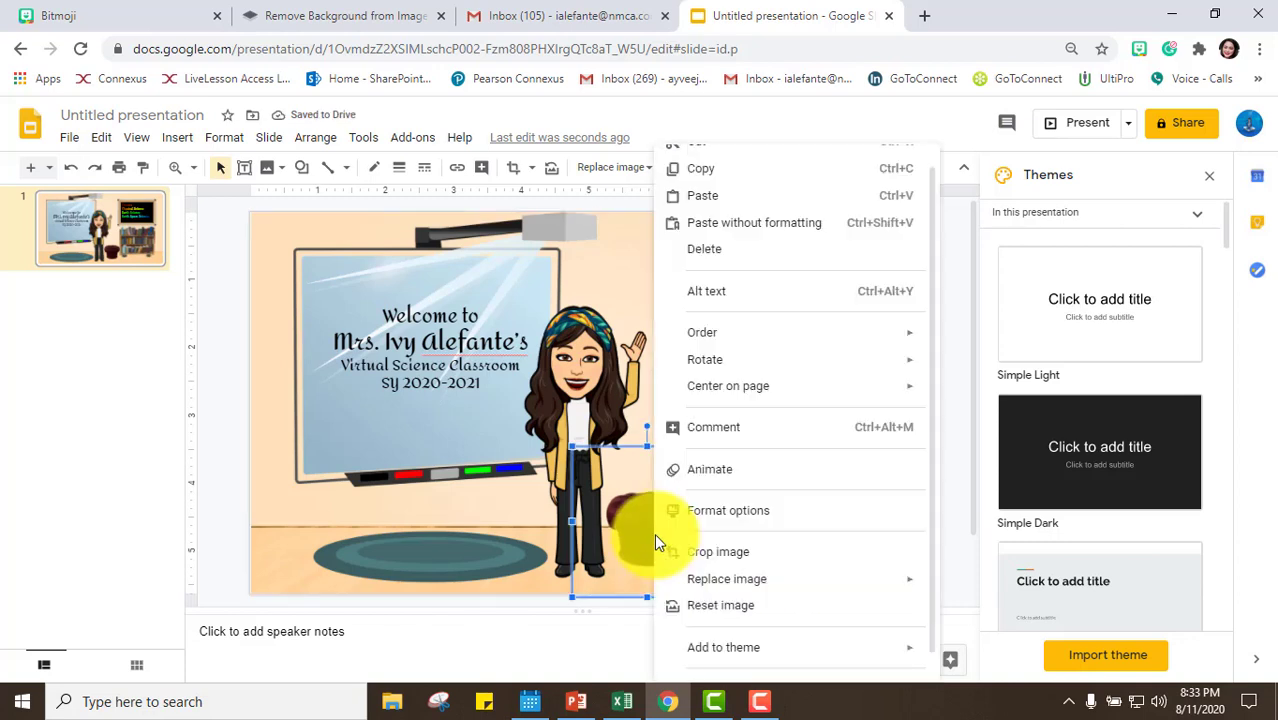
{"action": "left_click", "coordinate": [723, 521]}
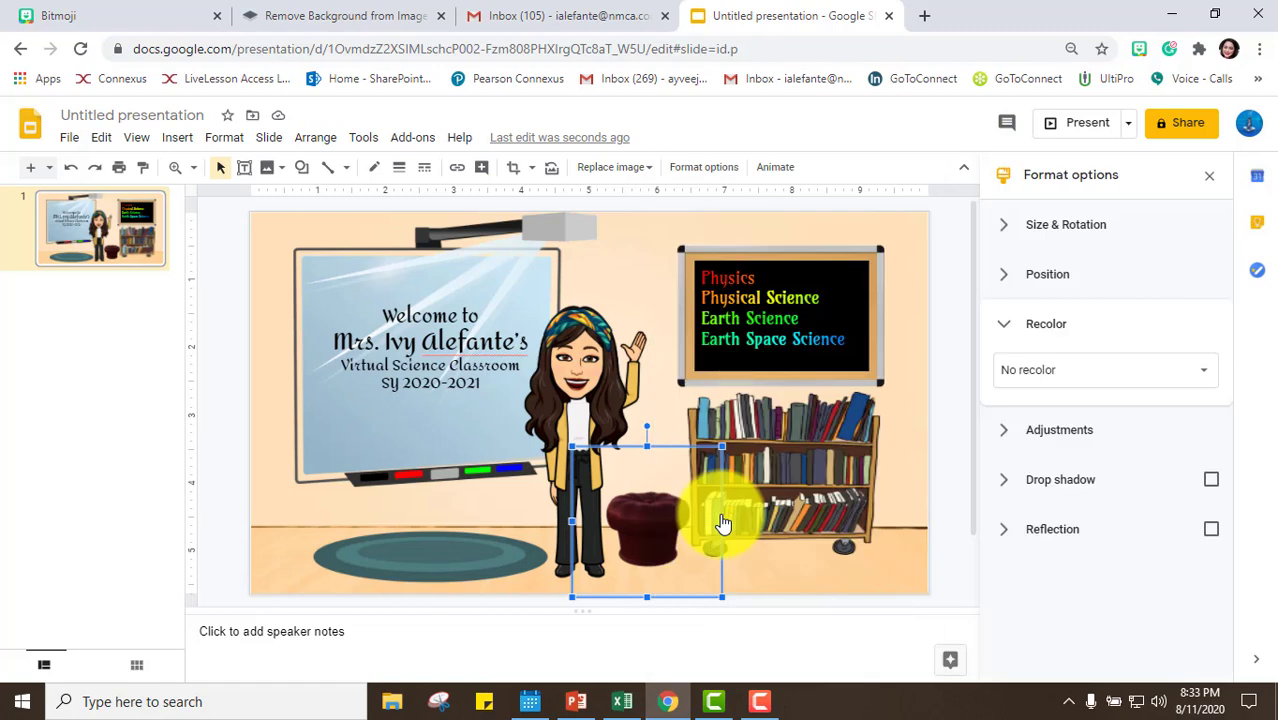
{"action": "left_click", "coordinate": [1155, 377]}
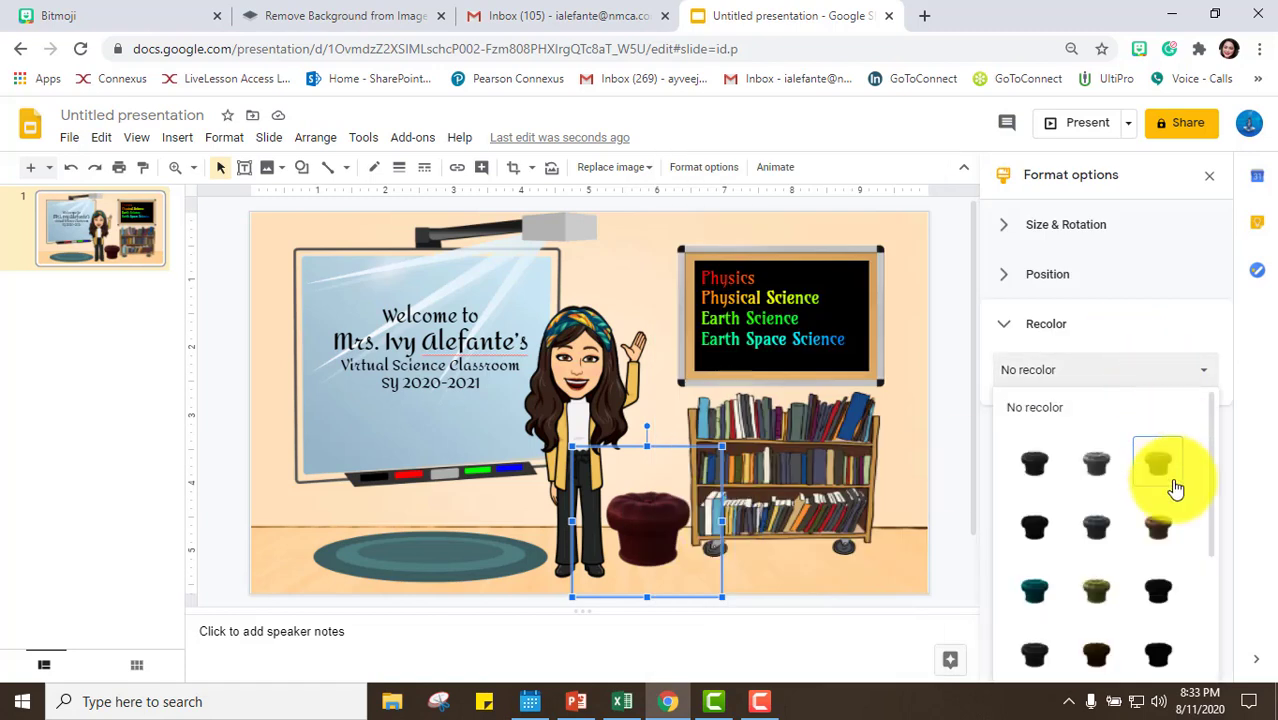
{"action": "mouse_move", "coordinate": [1215, 472]}
{"action": "left_mouse_down"}
{"action": "mouse_move", "coordinate": [1210, 583]}
{"action": "mouse_move", "coordinate": [1210, 476]}
{"action": "left_mouse_up"}
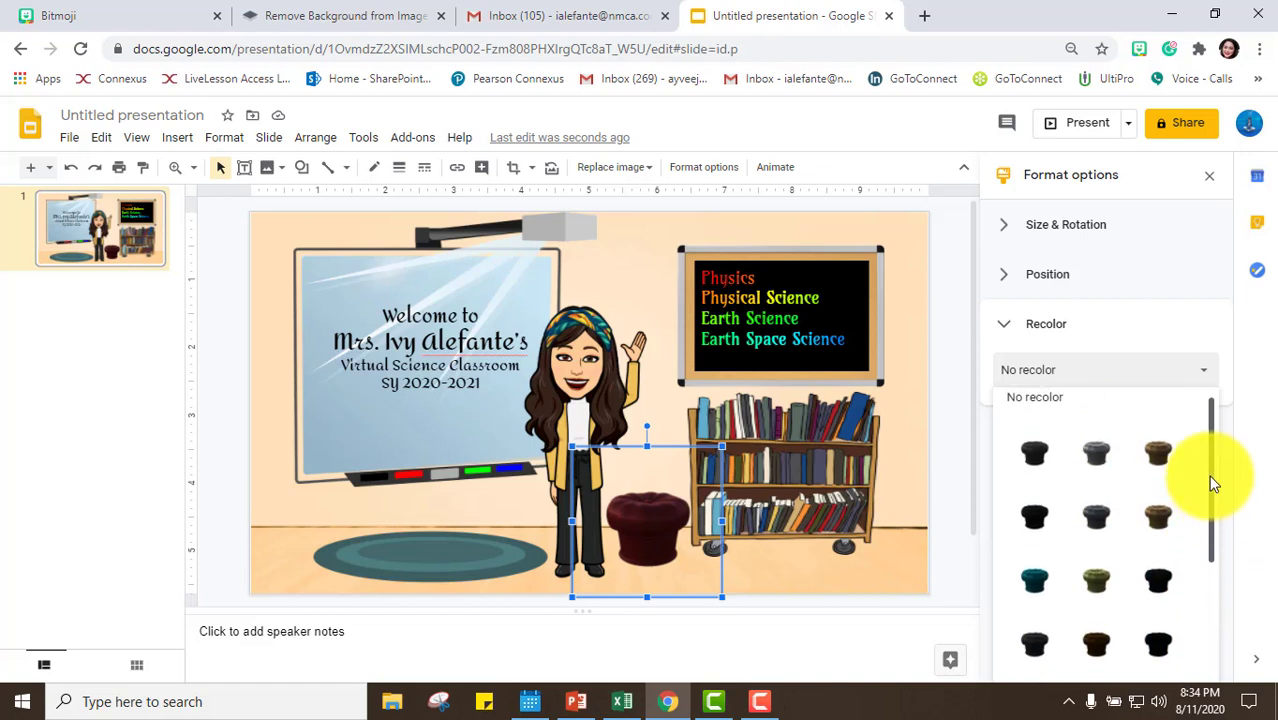
{"action": "left_click", "coordinate": [1158, 453]}
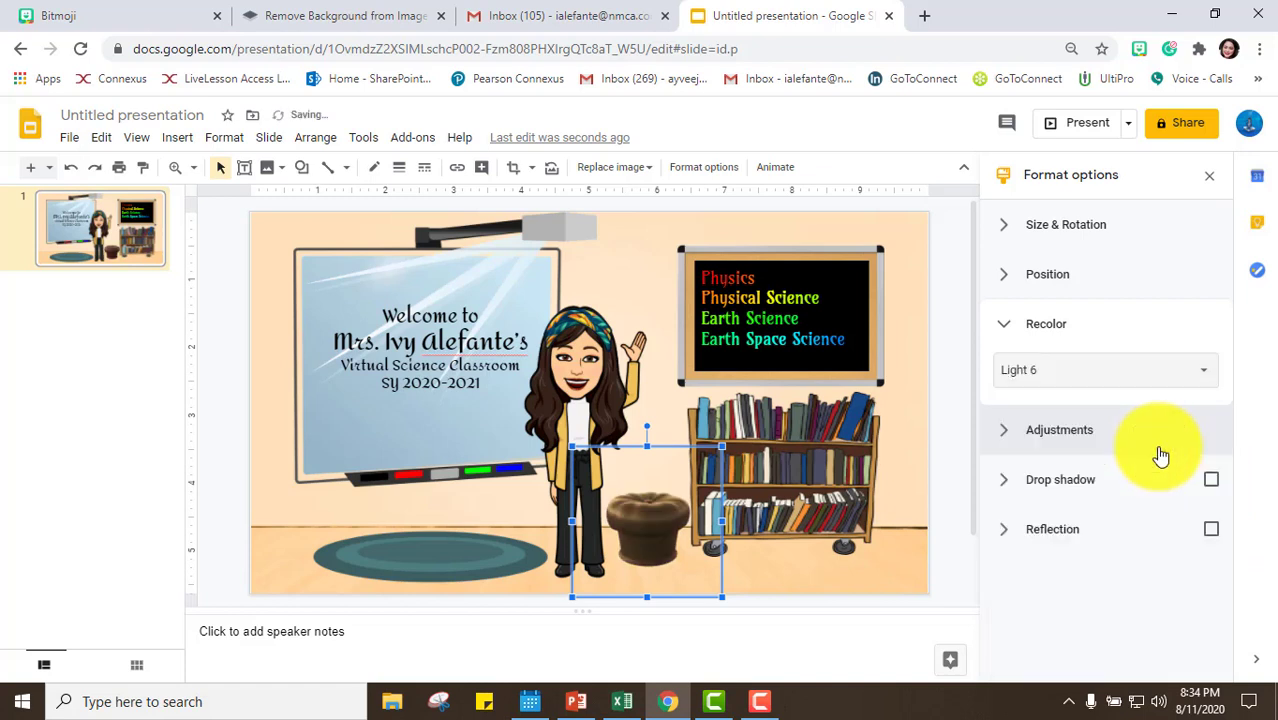
{"action": "left_click", "coordinate": [875, 585]}
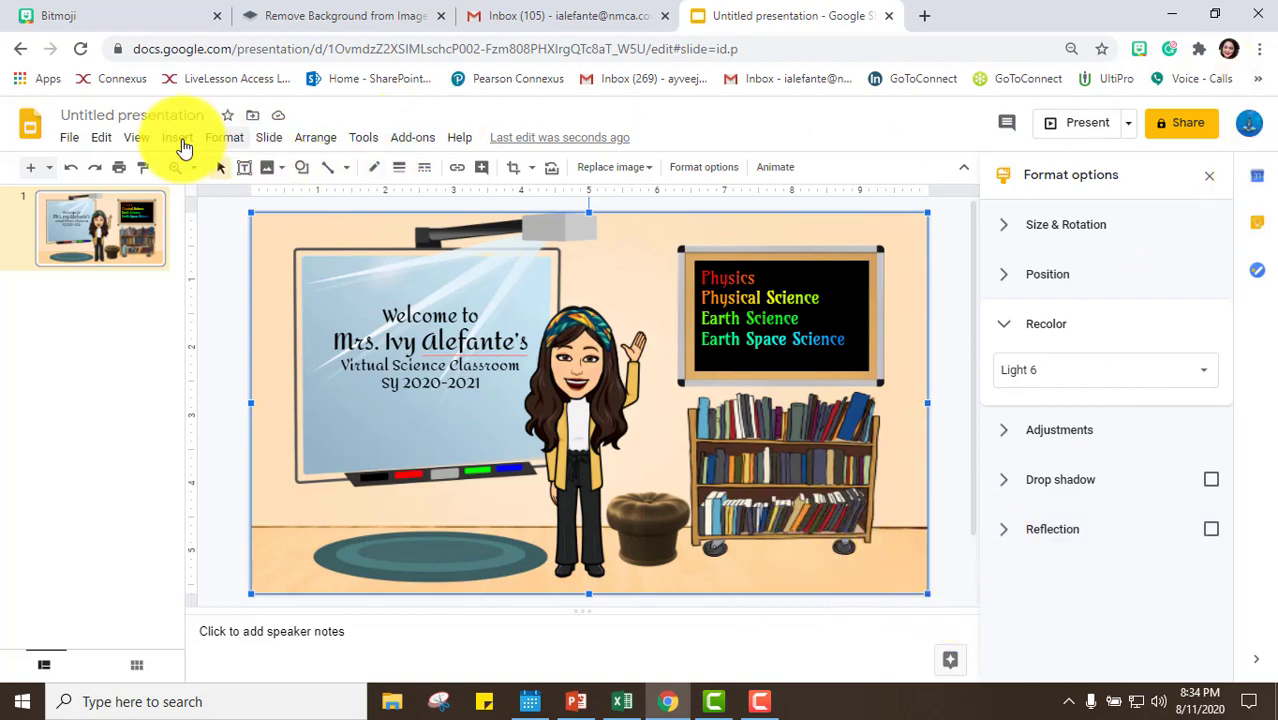
- In a new tab, find 'throw pillows' on Google Images and save the yellow-and-teal pillow photo
{"action": "scroll", "coordinate": [1151, 443], "scroll_direction": "up", "scroll_amount": 5}
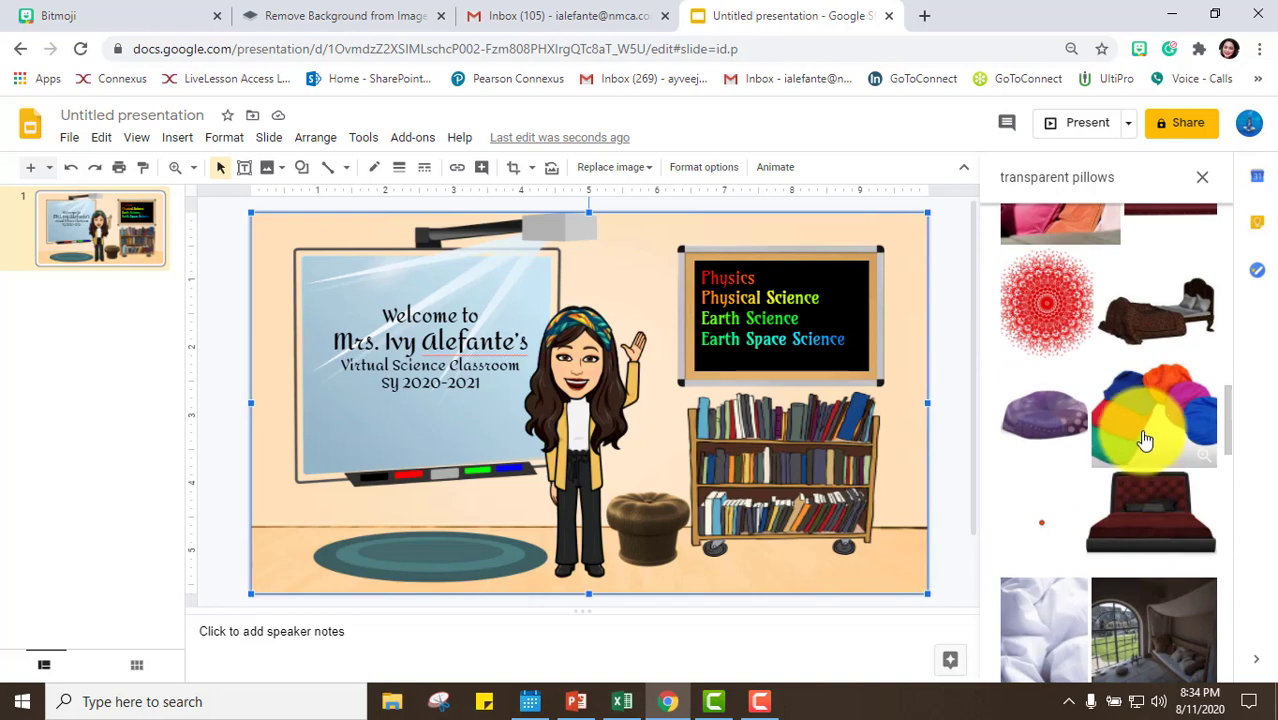
{"action": "left_click", "coordinate": [924, 16]}
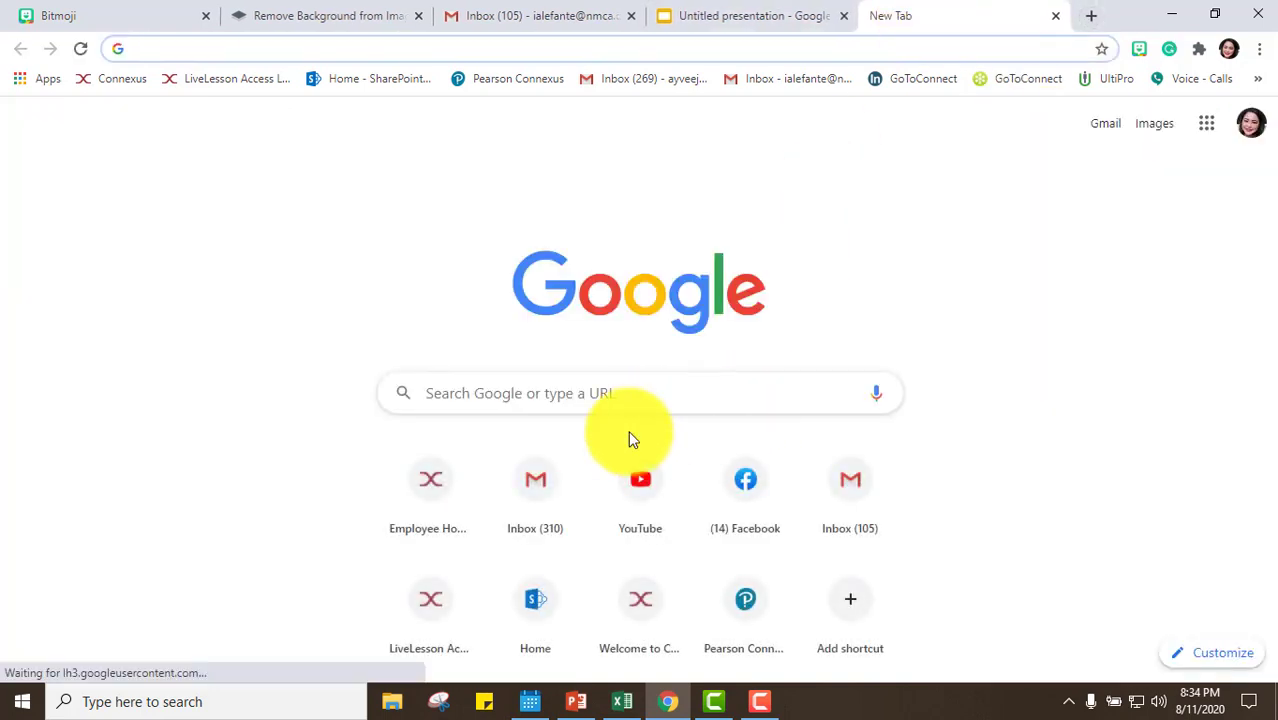
{"action": "left_click", "coordinate": [624, 390]}
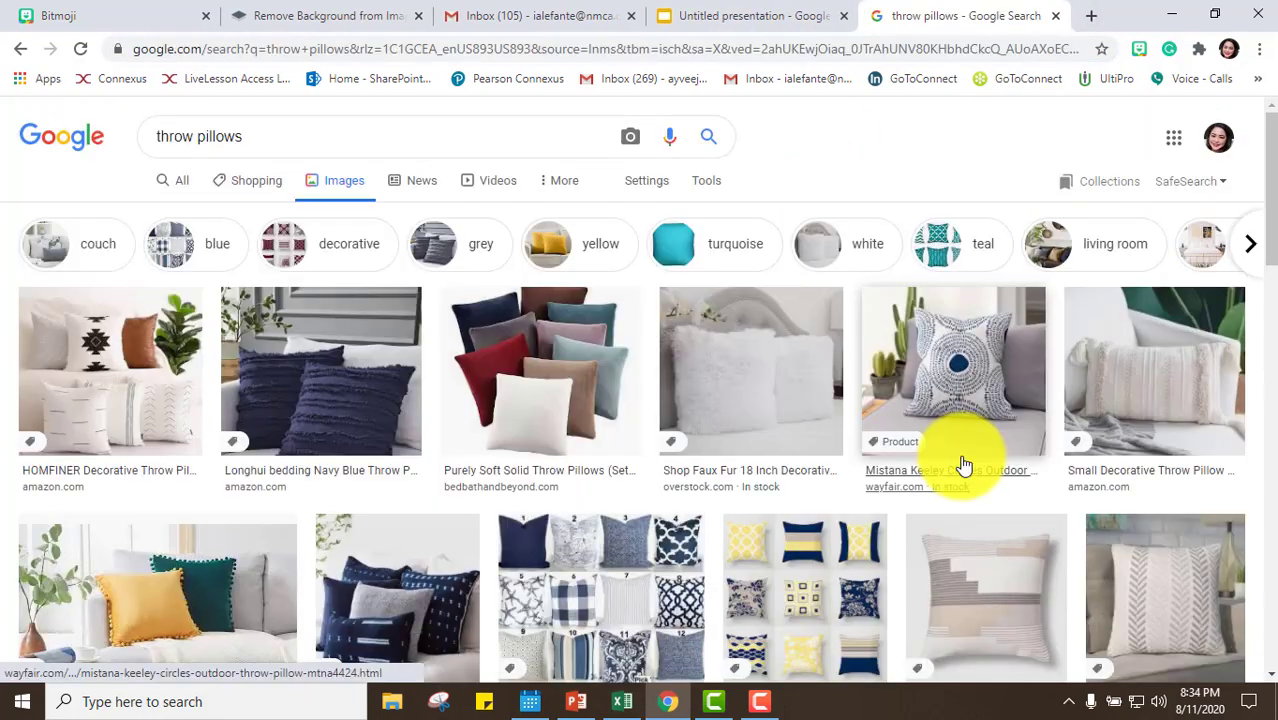
{"action": "scroll", "coordinate": [965, 466], "scroll_direction": "down", "scroll_amount": 3}
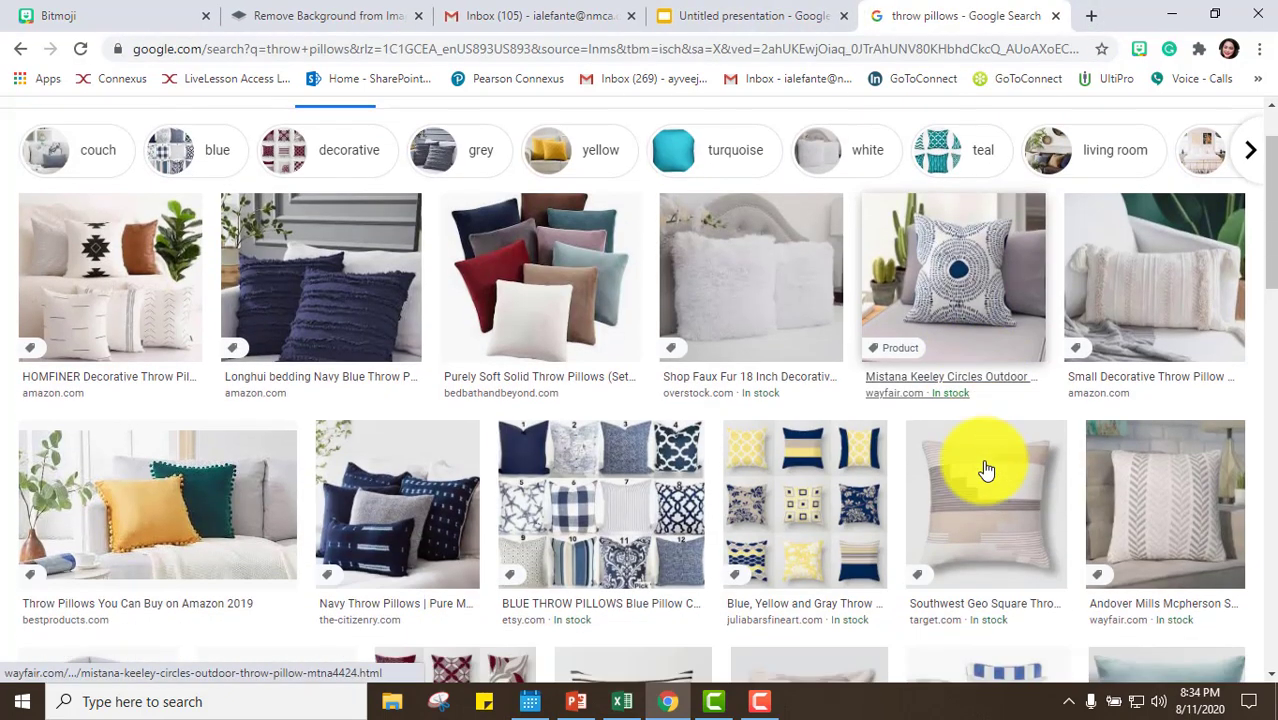
{"action": "scroll", "coordinate": [986, 470], "scroll_direction": "down", "scroll_amount": 2}
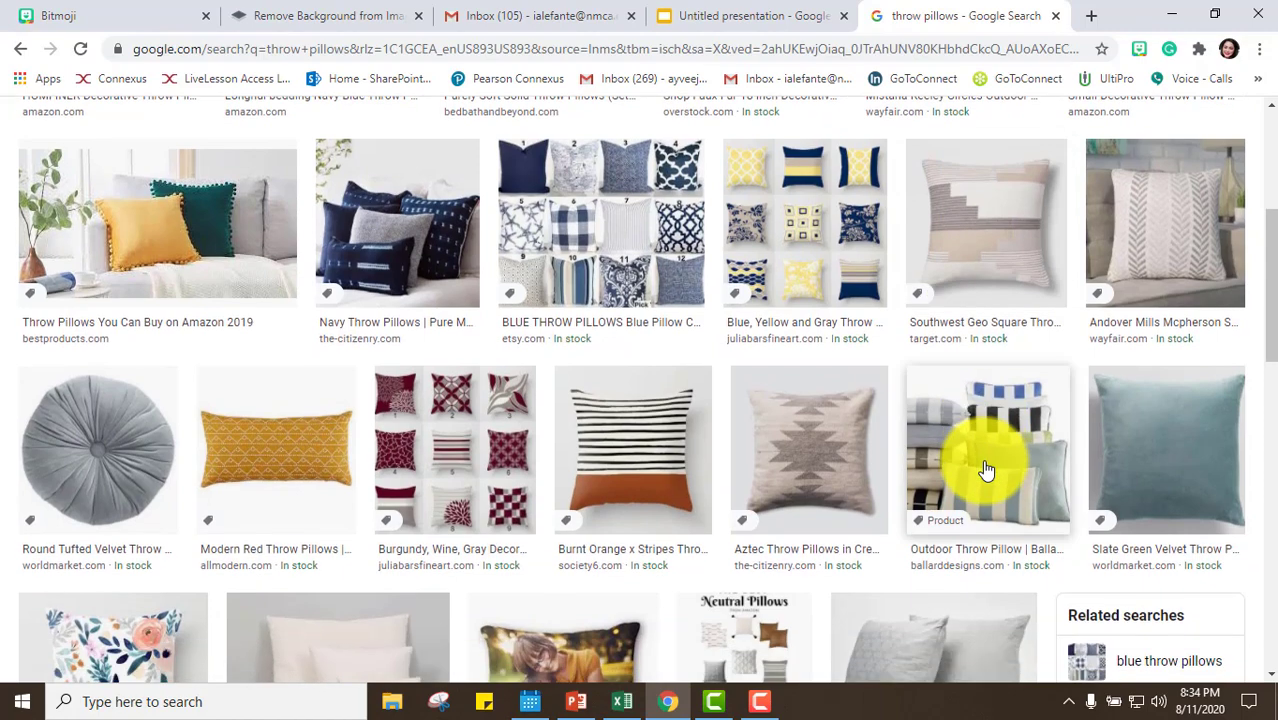
{"action": "scroll", "coordinate": [328, 371], "scroll_direction": "up", "scroll_amount": 2}
{"action": "left_click", "coordinate": [171, 399]}
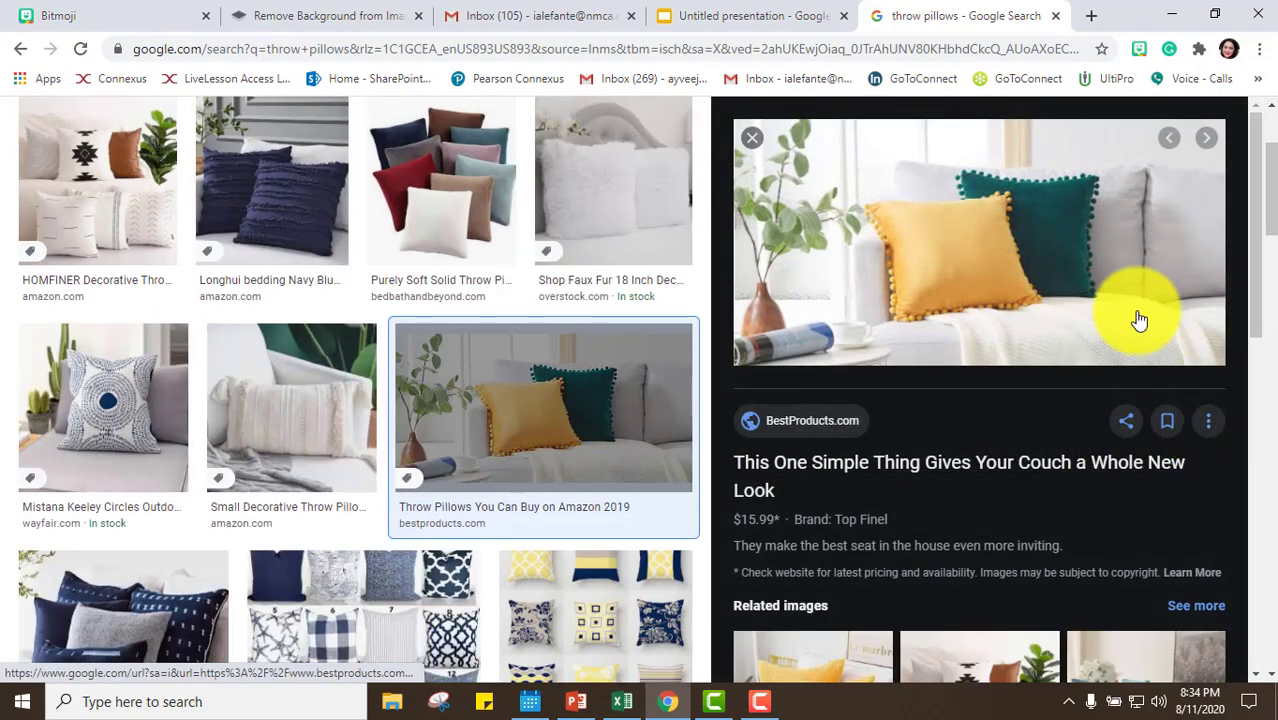
{"action": "right_click", "coordinate": [1018, 280]}
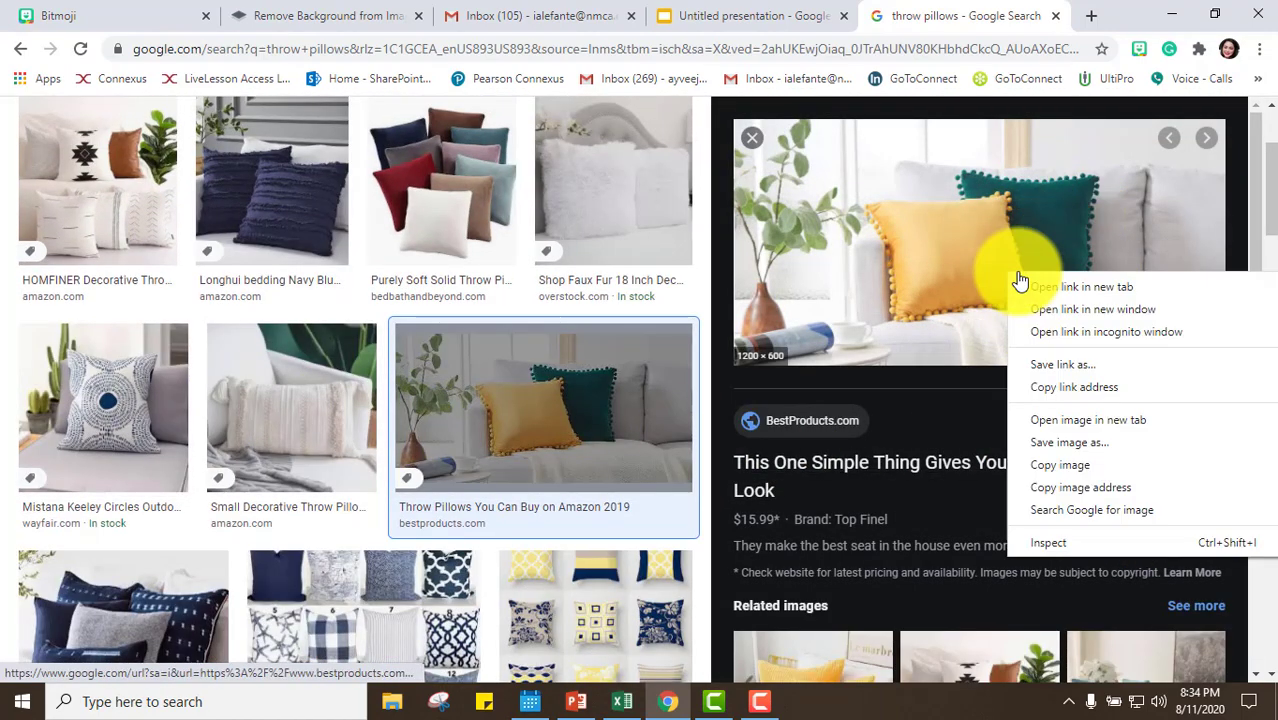
{"action": "left_click", "coordinate": [1134, 442]}
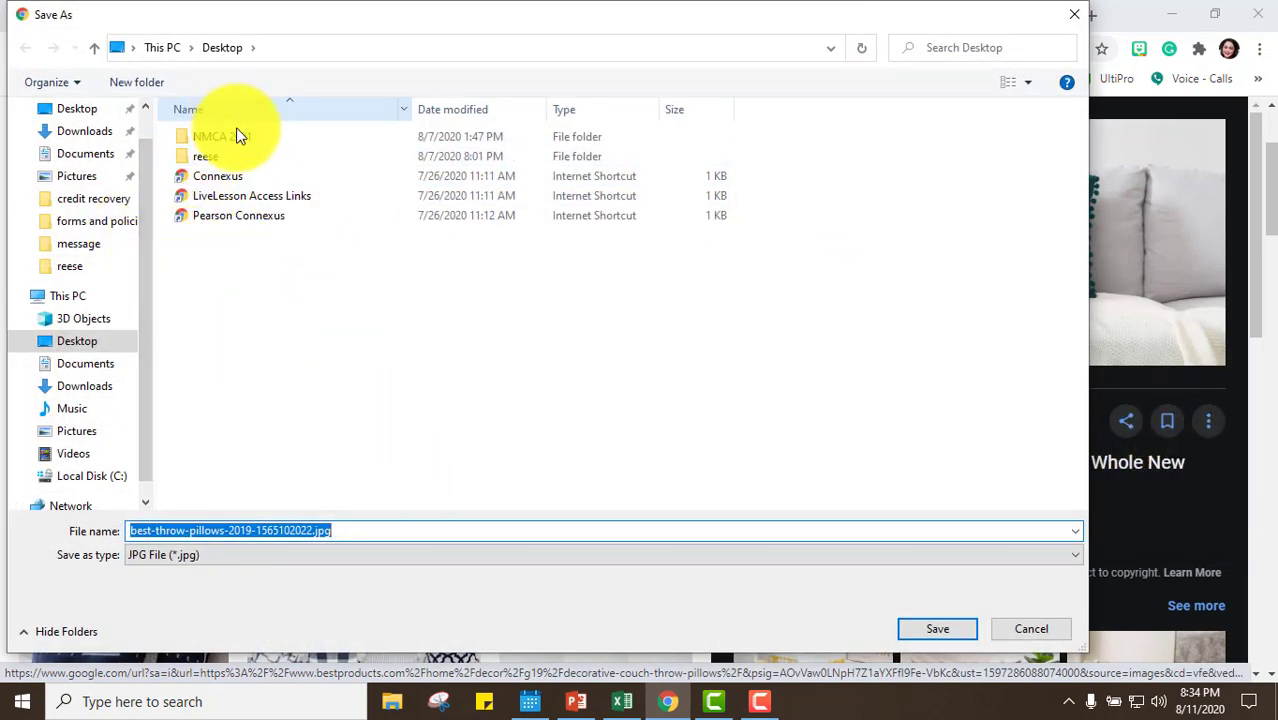
- Save the pillow photo and upload best-throw-pillows from the Desktop to remove.bg
{"action": "left_click", "coordinate": [926, 628]}
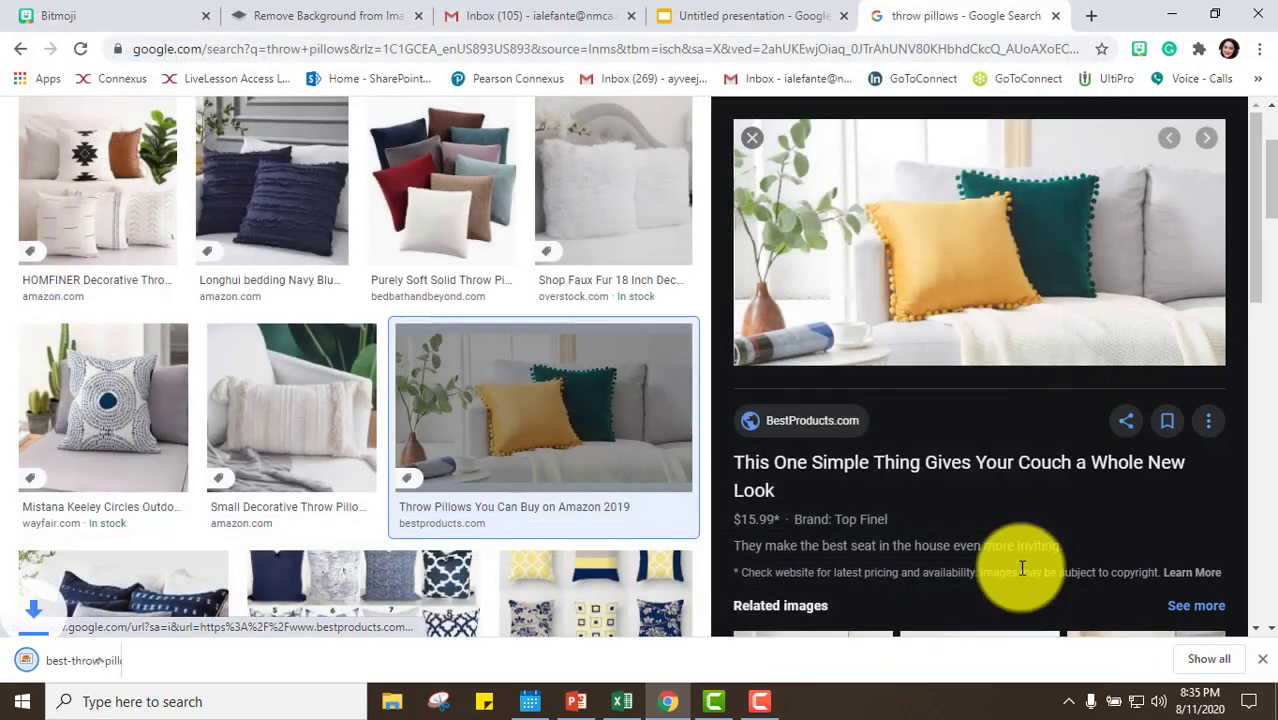
{"action": "left_click", "coordinate": [345, 15]}
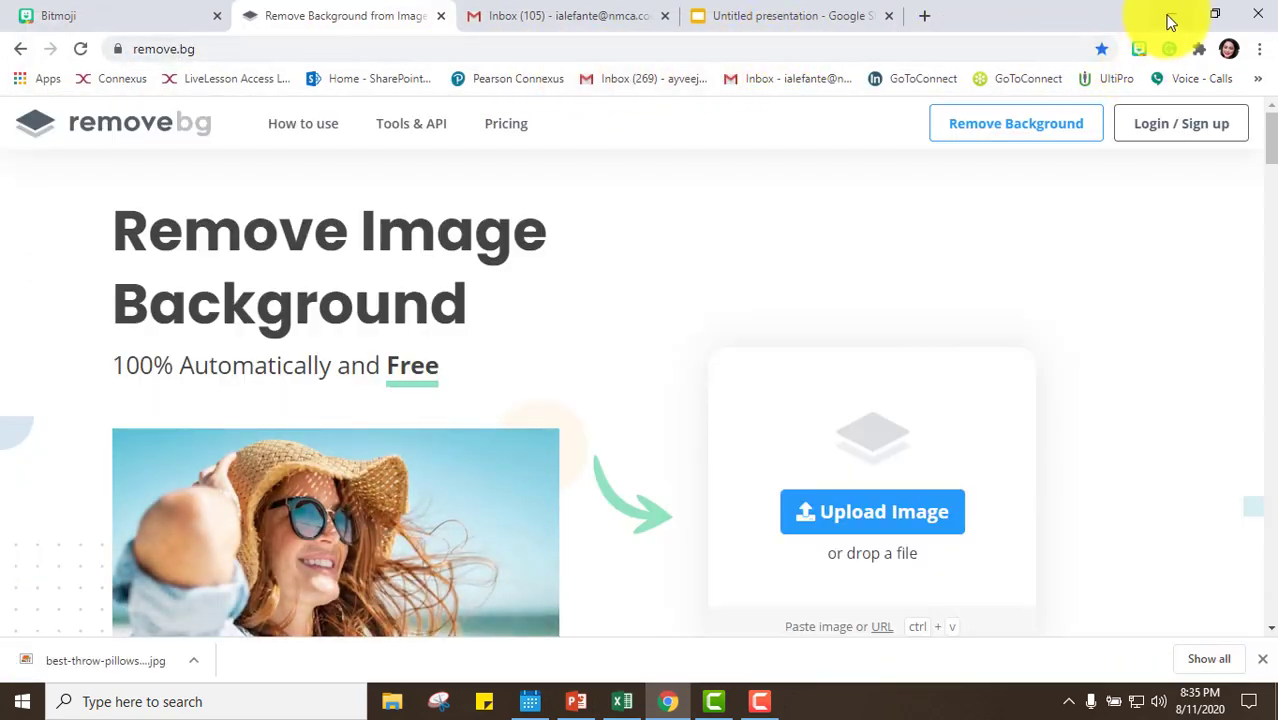
{"action": "left_click", "coordinate": [896, 518]}
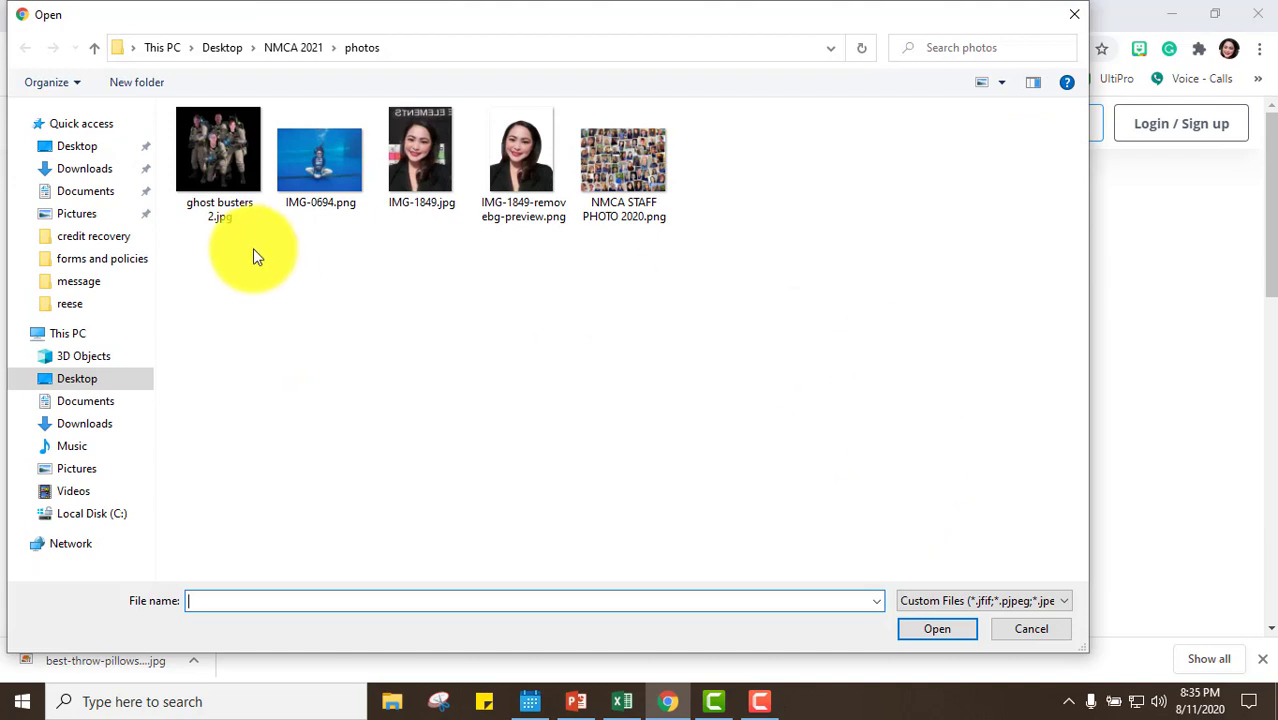
{"action": "left_click", "coordinate": [80, 146]}
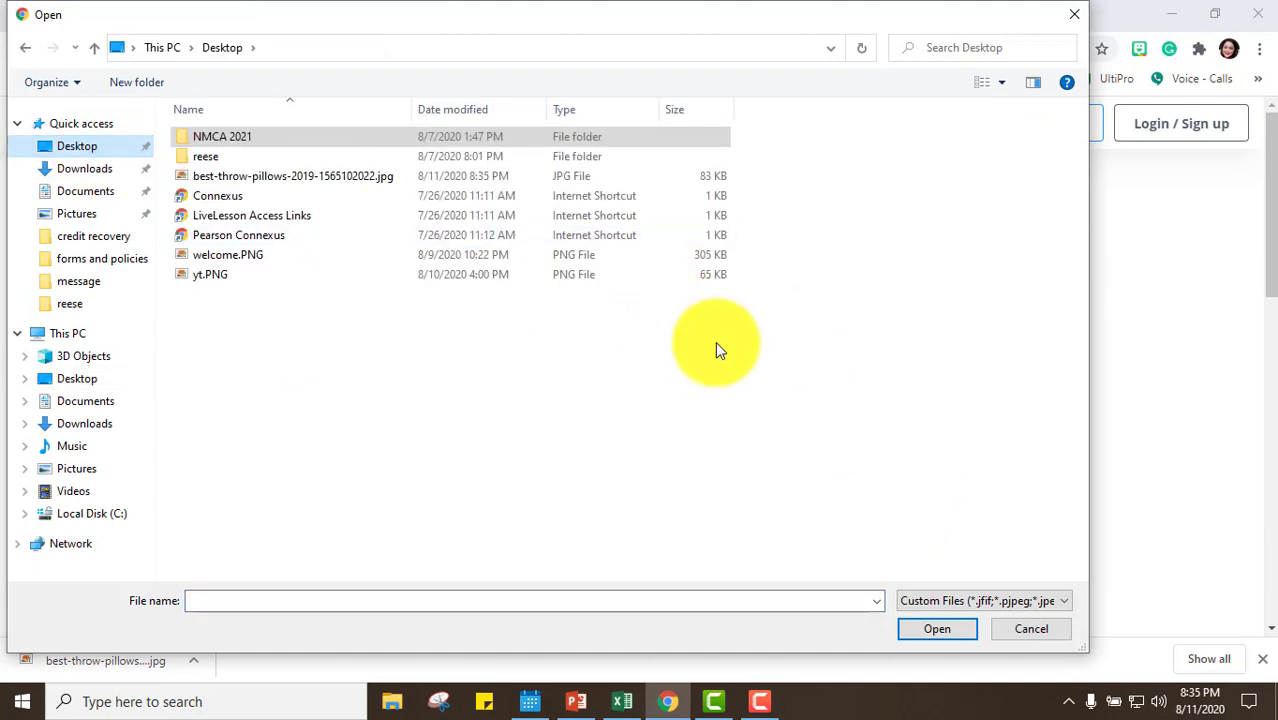
{"action": "left_click", "coordinate": [261, 195]}
{"action": "left_click", "coordinate": [258, 180]}
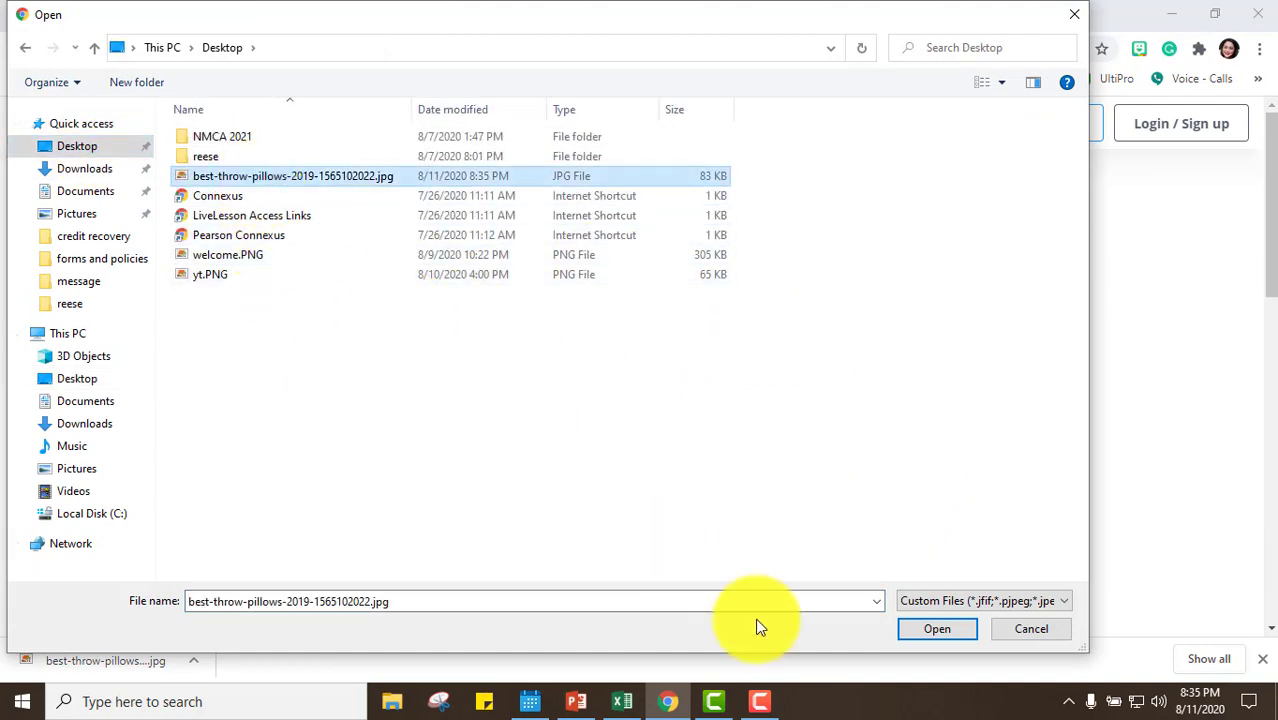
{"action": "left_click", "coordinate": [919, 631]}
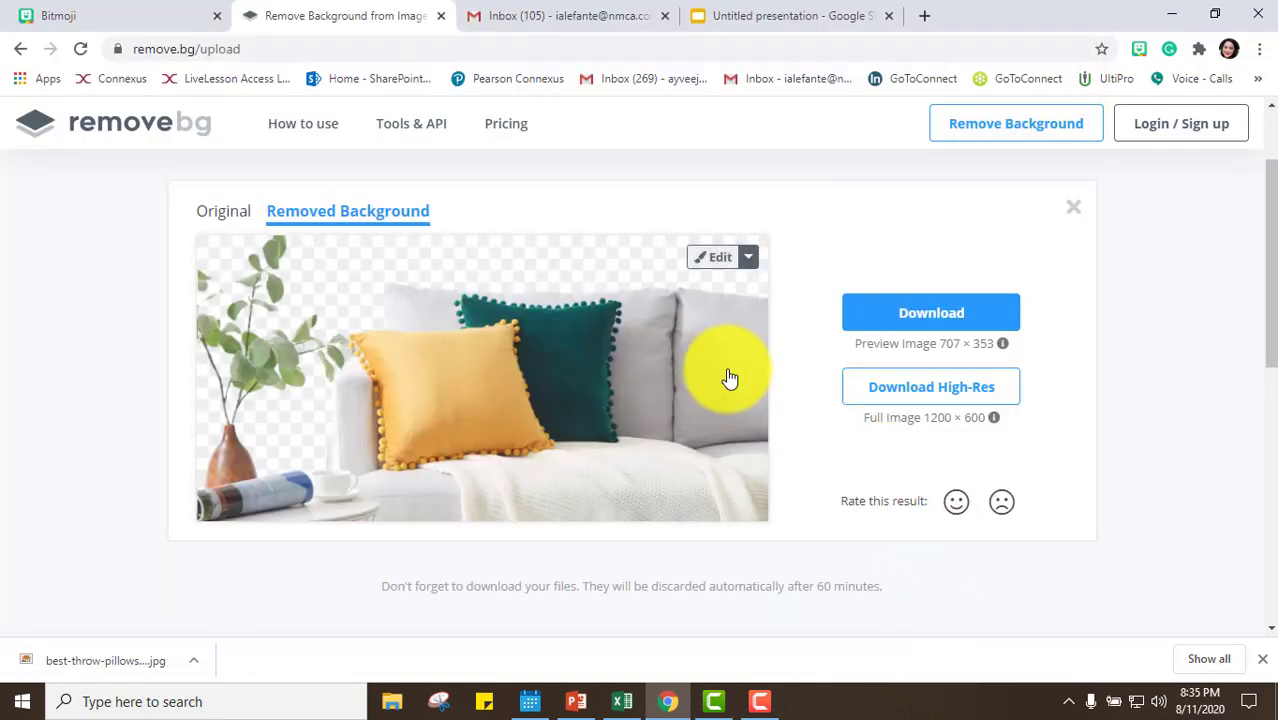
- Erase the couch and blanket remaining between and beside the two pillows
{"action": "left_click", "coordinate": [662, 434]}
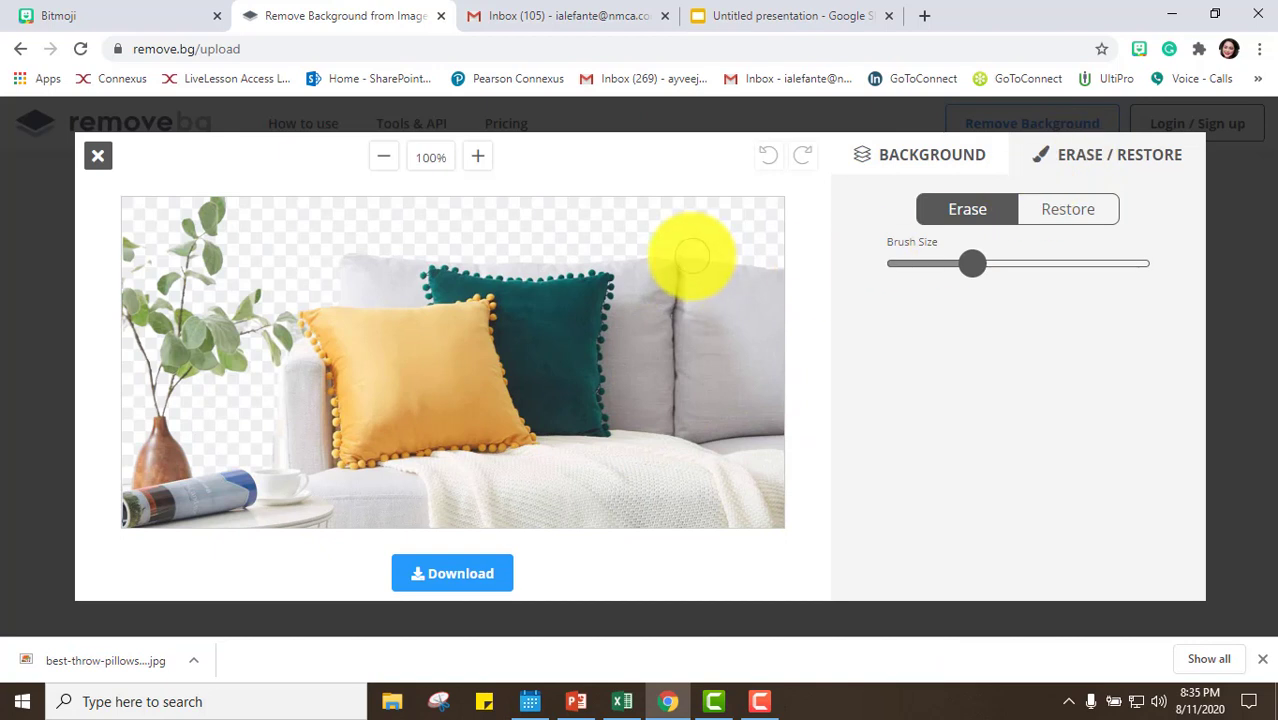
{"action": "left_click_drag", "start_coordinate": [690, 258], "coordinate": [668, 446]}
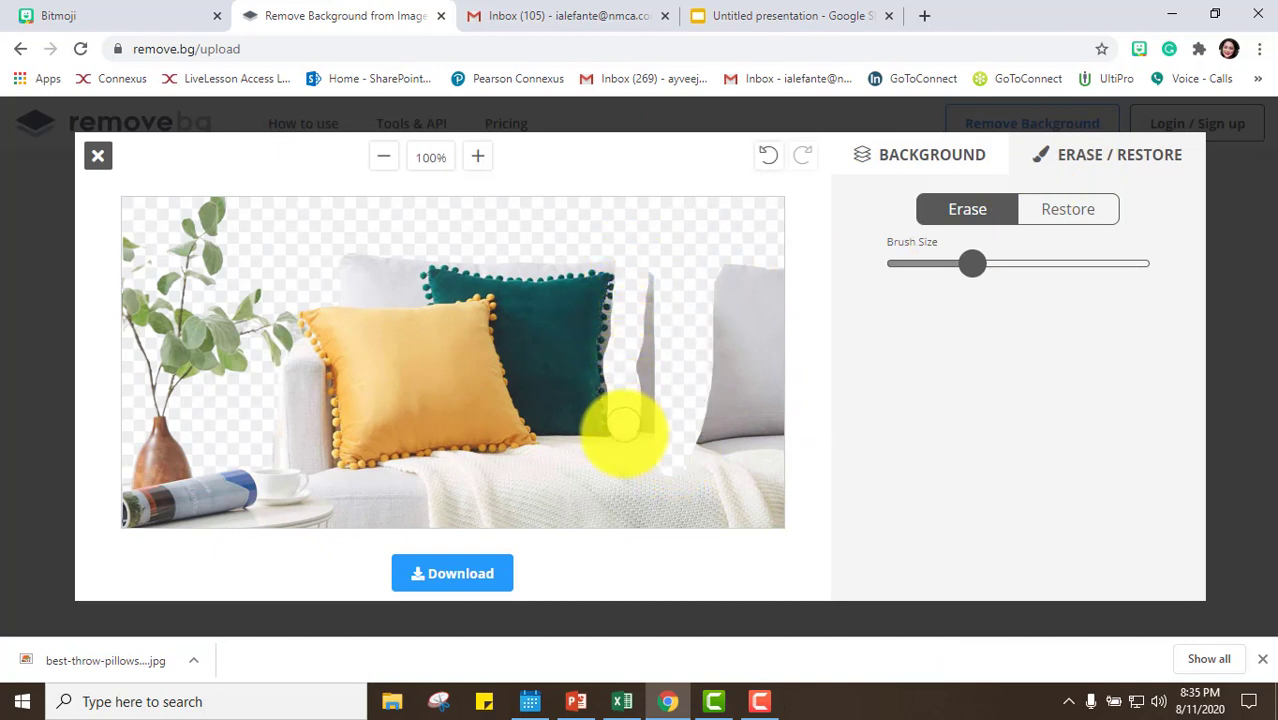
{"action": "mouse_move", "coordinate": [540, 452]}
{"action": "left_mouse_down"}
{"action": "mouse_move", "coordinate": [456, 462]}
{"action": "mouse_move", "coordinate": [660, 510]}
{"action": "left_mouse_up"}
{"action": "left_click", "coordinate": [768, 155]}
{"action": "mouse_move", "coordinate": [647, 268]}
{"action": "left_mouse_down"}
{"action": "mouse_move", "coordinate": [642, 391]}
{"action": "mouse_move", "coordinate": [785, 265]}
{"action": "mouse_move", "coordinate": [345, 512]}
{"action": "mouse_move", "coordinate": [95, 215]}
{"action": "mouse_move", "coordinate": [248, 290]}
{"action": "mouse_move", "coordinate": [140, 420]}
{"action": "left_mouse_up"}
- Zoom in, erase the couch arm and white strips, and download the cutout PNG
{"action": "left_click", "coordinate": [477, 156]}
{"action": "mouse_move", "coordinate": [790, 270]}
{"action": "left_mouse_down"}
{"action": "mouse_move", "coordinate": [770, 408]}
{"action": "mouse_move", "coordinate": [505, 480]}
{"action": "mouse_move", "coordinate": [205, 491]}
{"action": "mouse_move", "coordinate": [693, 320]}
{"action": "mouse_move", "coordinate": [385, 265]}
{"action": "mouse_move", "coordinate": [313, 228]}
{"action": "mouse_move", "coordinate": [94, 485]}
{"action": "mouse_move", "coordinate": [262, 456]}
{"action": "mouse_move", "coordinate": [251, 348]}
{"action": "mouse_move", "coordinate": [271, 456]}
{"action": "left_mouse_up"}
{"action": "mouse_move", "coordinate": [650, 214]}
{"action": "left_mouse_down"}
{"action": "mouse_move", "coordinate": [652, 455]}
{"action": "mouse_move", "coordinate": [534, 223]}
{"action": "mouse_move", "coordinate": [394, 200]}
{"action": "left_mouse_up"}
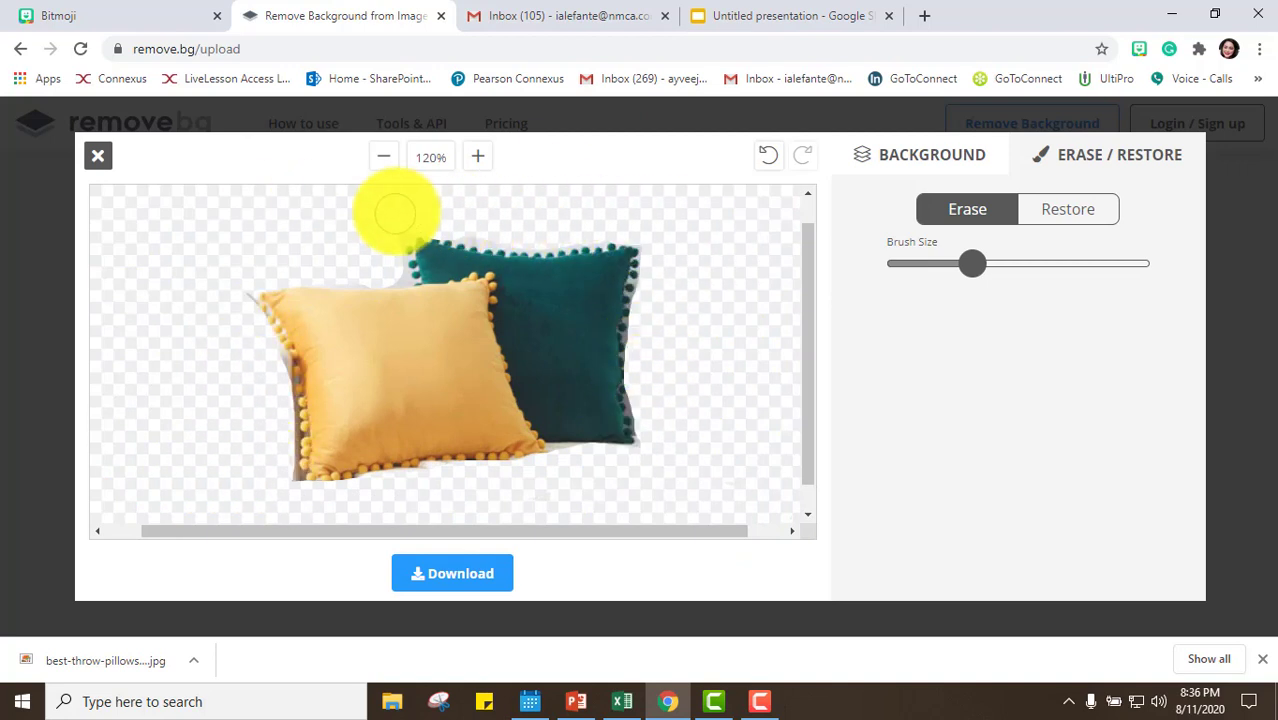
{"action": "left_click", "coordinate": [485, 585]}
{"action": "left_click", "coordinate": [725, 373]}
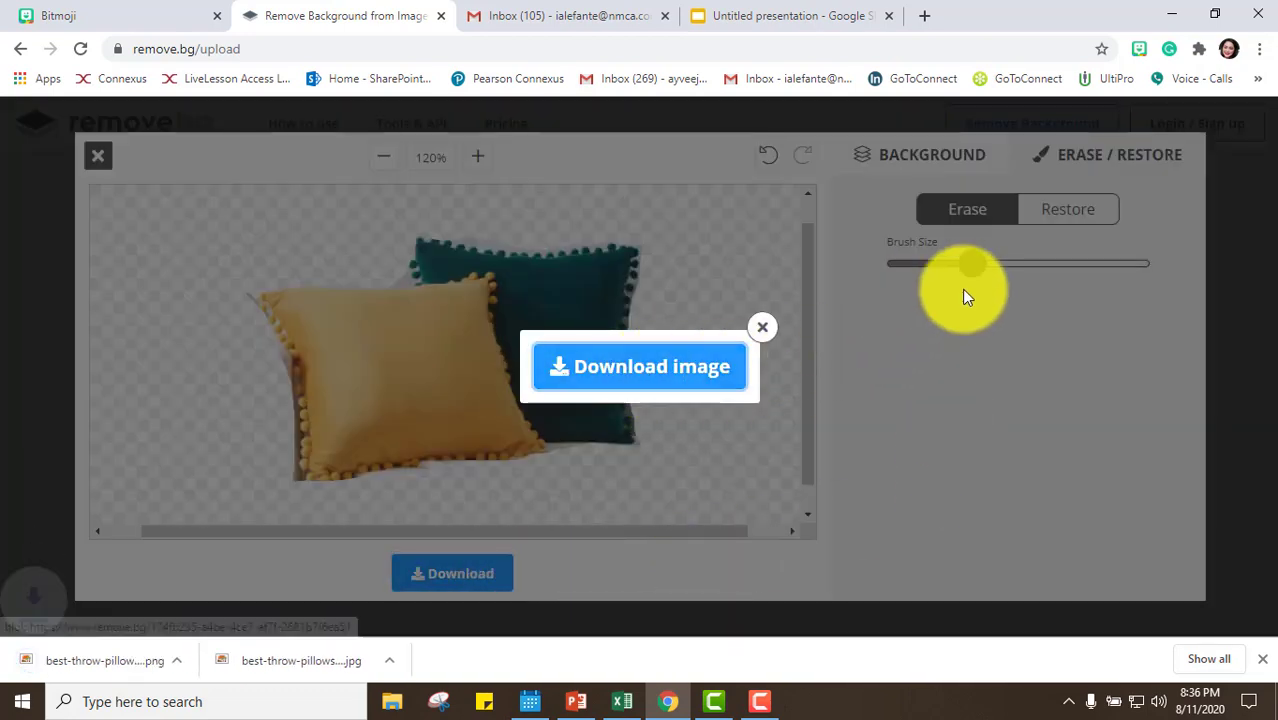
- Upload the pillows cutout PNG from Downloads into the classroom slide
{"action": "left_click", "coordinate": [776, 13]}
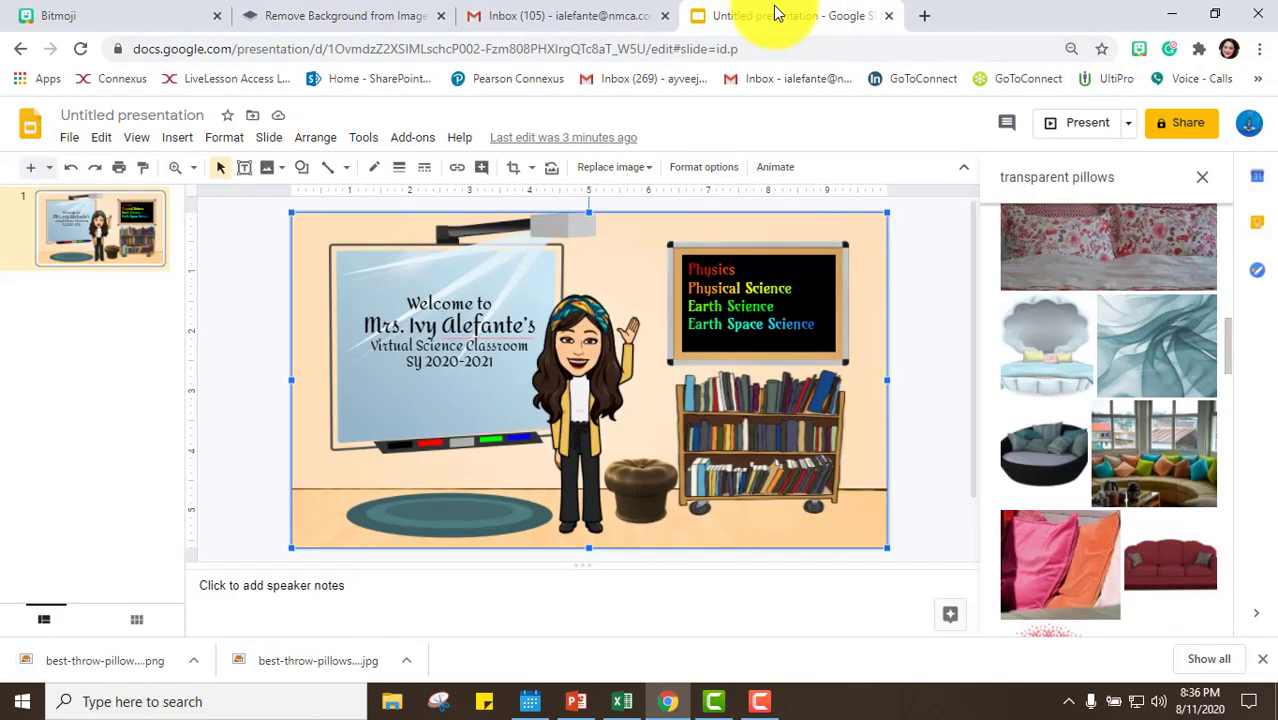
{"action": "left_click", "coordinate": [177, 137]}
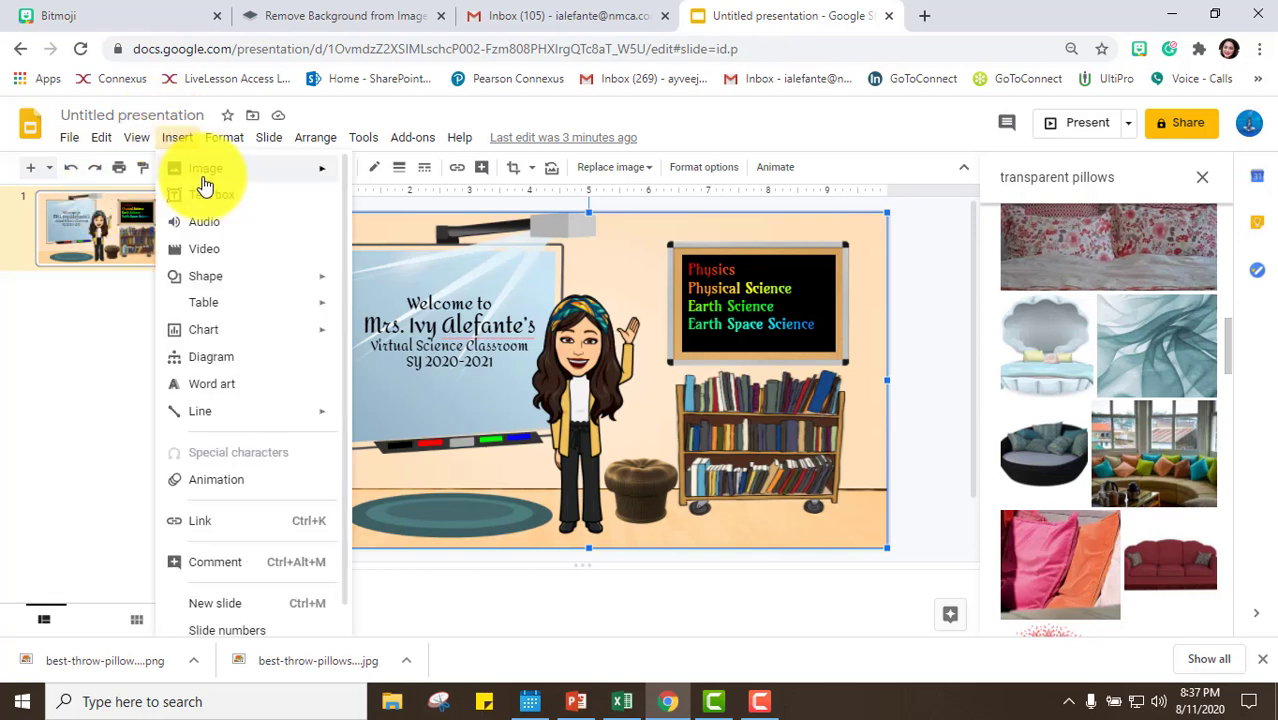
{"action": "mouse_move", "coordinate": [229, 176]}
{"action": "left_click", "coordinate": [456, 176]}
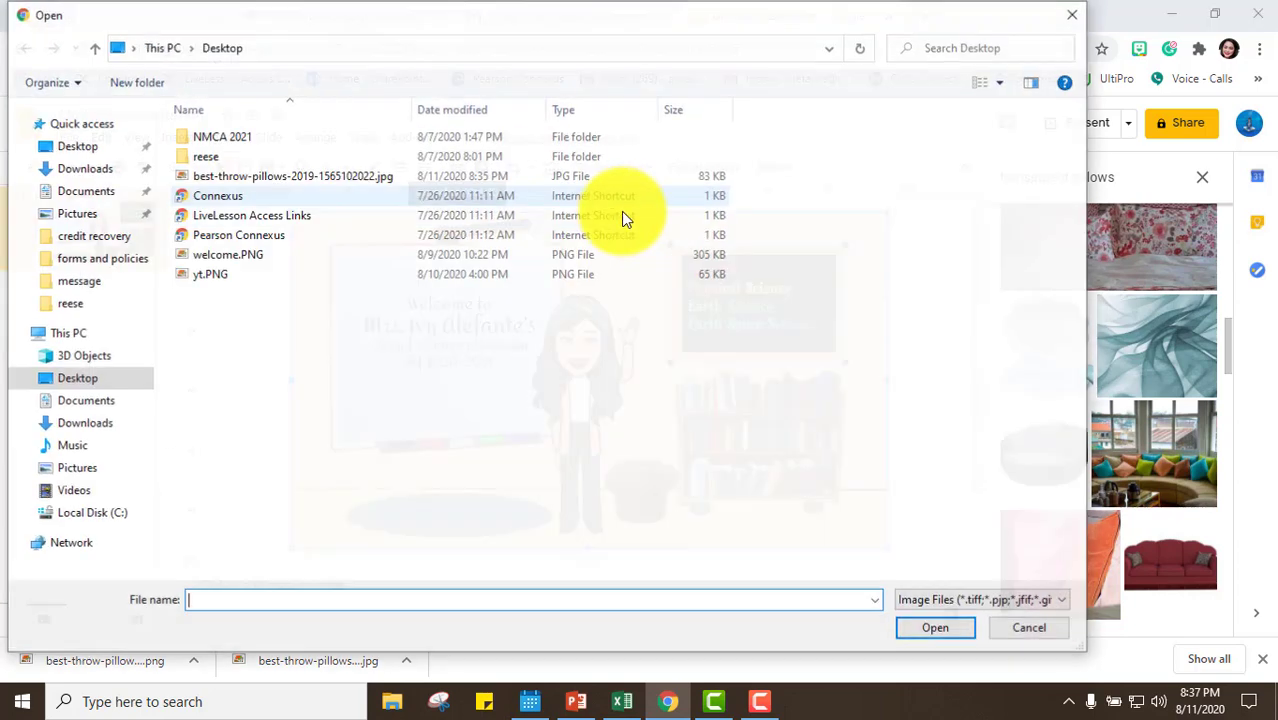
{"action": "left_click", "coordinate": [106, 426]}
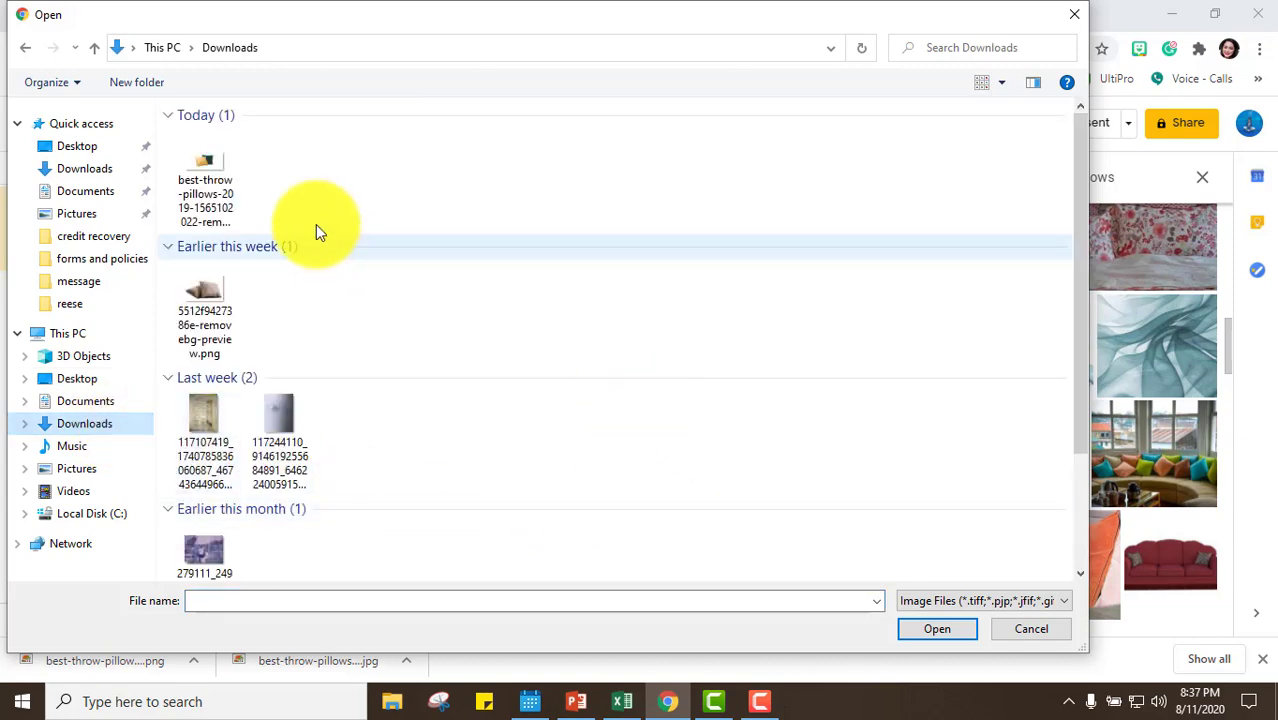
{"action": "left_click", "coordinate": [210, 175]}
{"action": "left_click", "coordinate": [930, 628]}
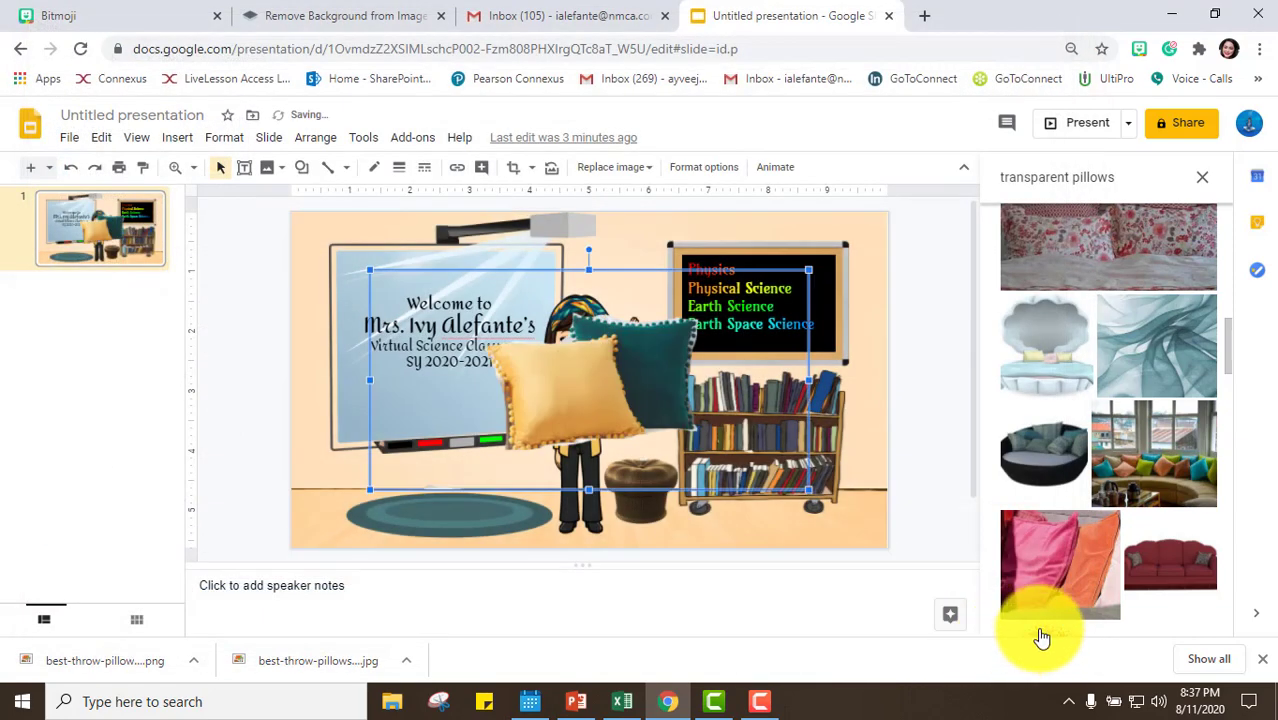
- Shrink the pillows, set them beside the bookshelf, and paste a second copy just to the right
{"action": "left_click_drag", "start_coordinate": [810, 490], "coordinate": [515, 376]}
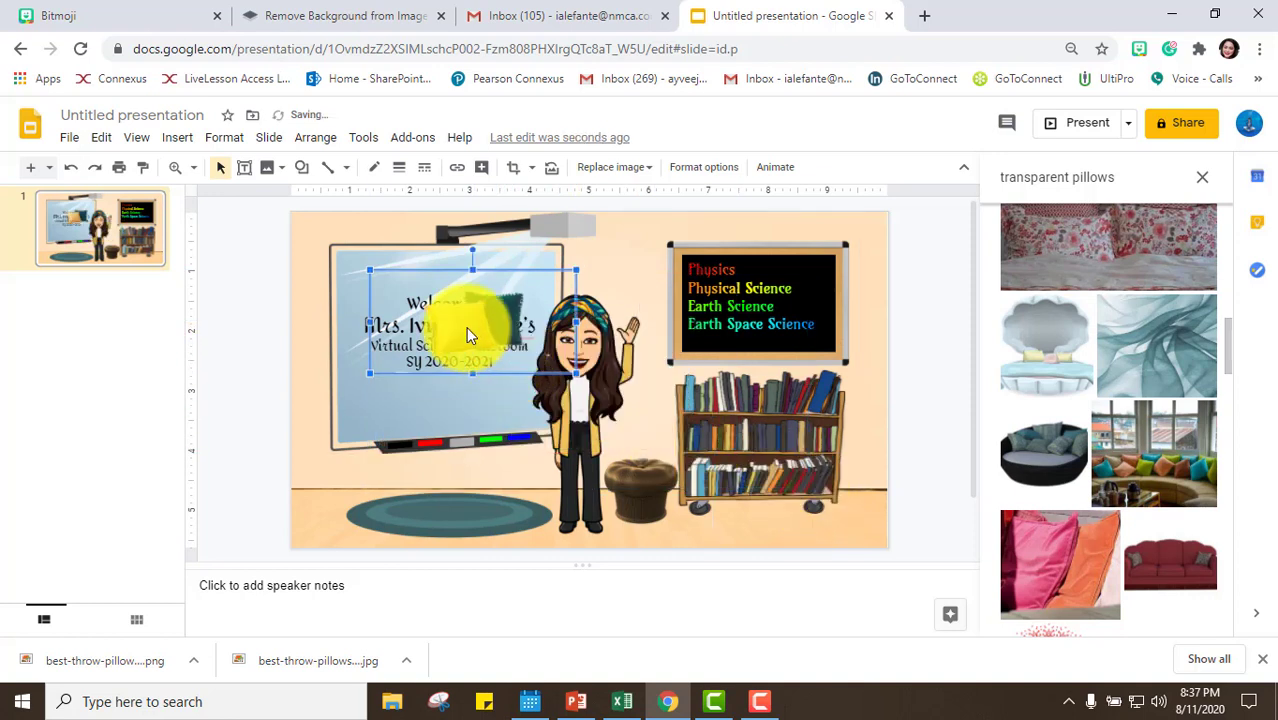
{"action": "mouse_move", "coordinate": [760, 510]}
{"action": "left_mouse_down"}
{"action": "mouse_move", "coordinate": [799, 528]}
{"action": "mouse_move", "coordinate": [842, 486]}
{"action": "mouse_move", "coordinate": [696, 528]}
{"action": "mouse_move", "coordinate": [476, 516]}
{"action": "mouse_move", "coordinate": [492, 525]}
{"action": "mouse_move", "coordinate": [442, 528]}
{"action": "mouse_move", "coordinate": [499, 514]}
{"action": "mouse_move", "coordinate": [551, 429]}
{"action": "mouse_move", "coordinate": [446, 496]}
{"action": "mouse_move", "coordinate": [773, 503]}
{"action": "mouse_move", "coordinate": [748, 519]}
{"action": "left_mouse_up"}
{"action": "right_click", "coordinate": [746, 511]}
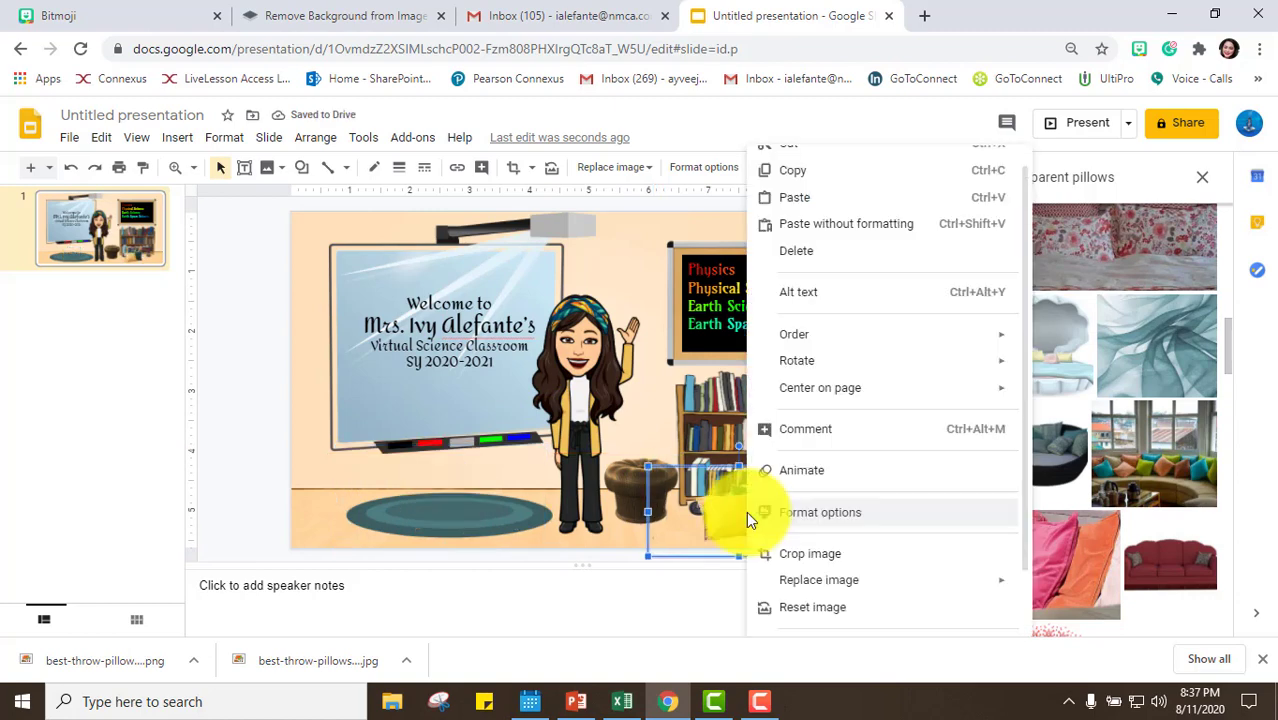
{"action": "left_click", "coordinate": [845, 198]}
{"action": "left_click", "coordinate": [858, 515]}
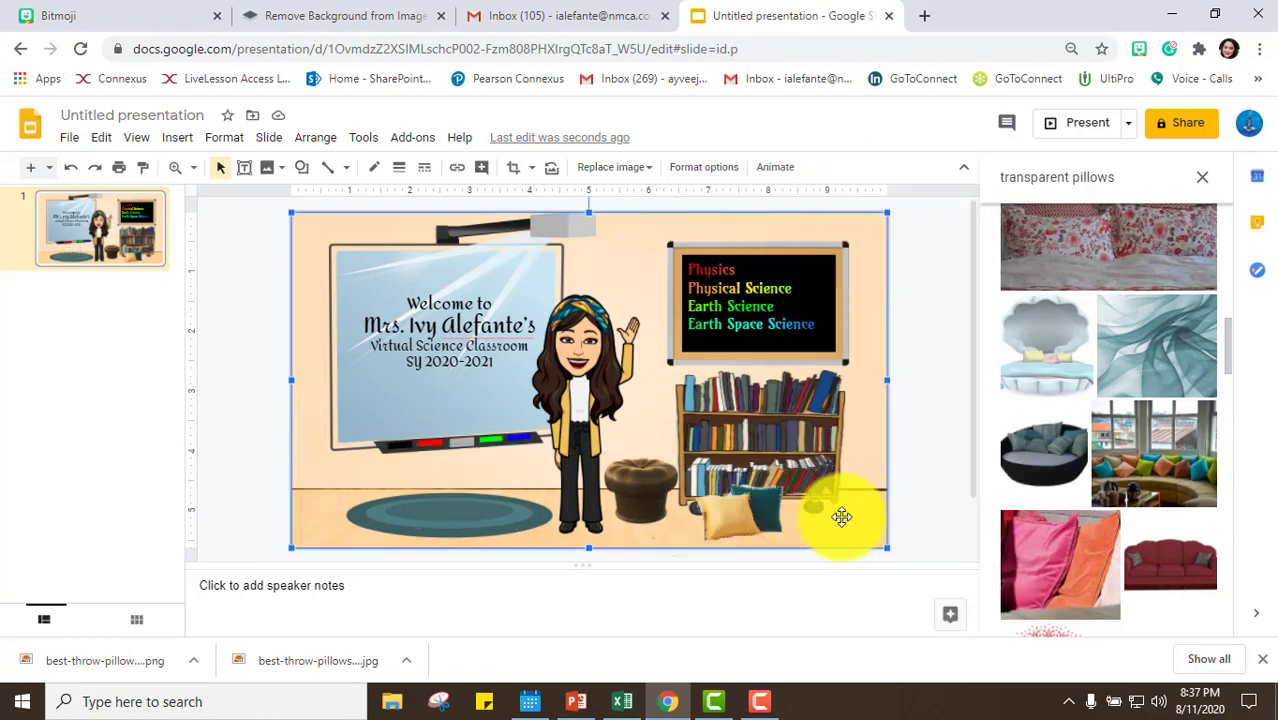
{"action": "right_click", "coordinate": [821, 530]}
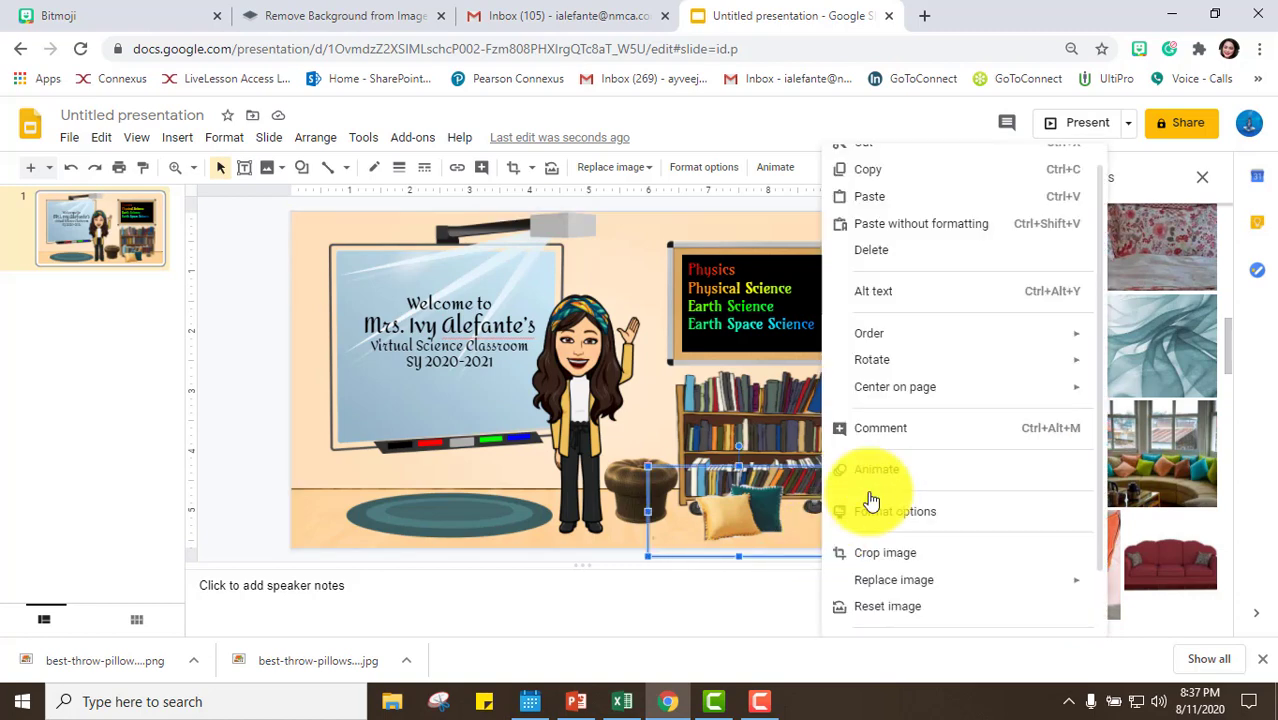
{"action": "left_click", "coordinate": [869, 200]}
{"action": "left_click_drag", "start_coordinate": [801, 447], "coordinate": [843, 440]}
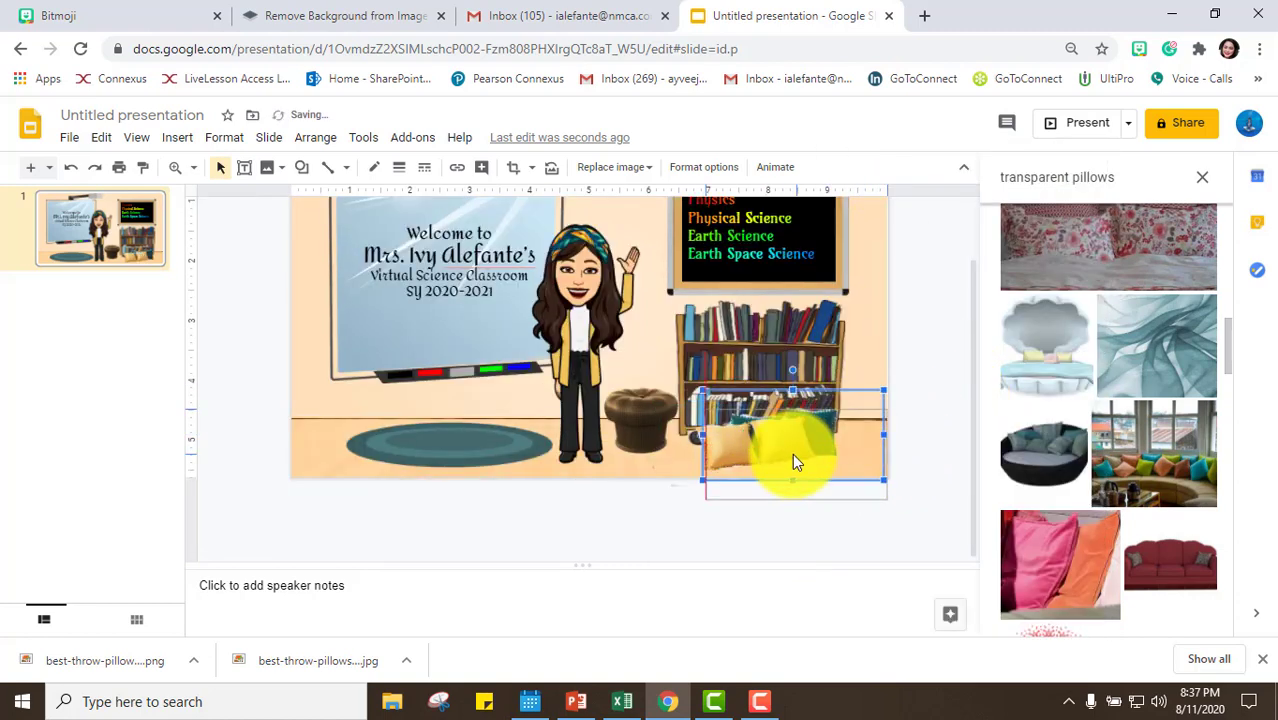
{"action": "left_click", "coordinate": [458, 537]}
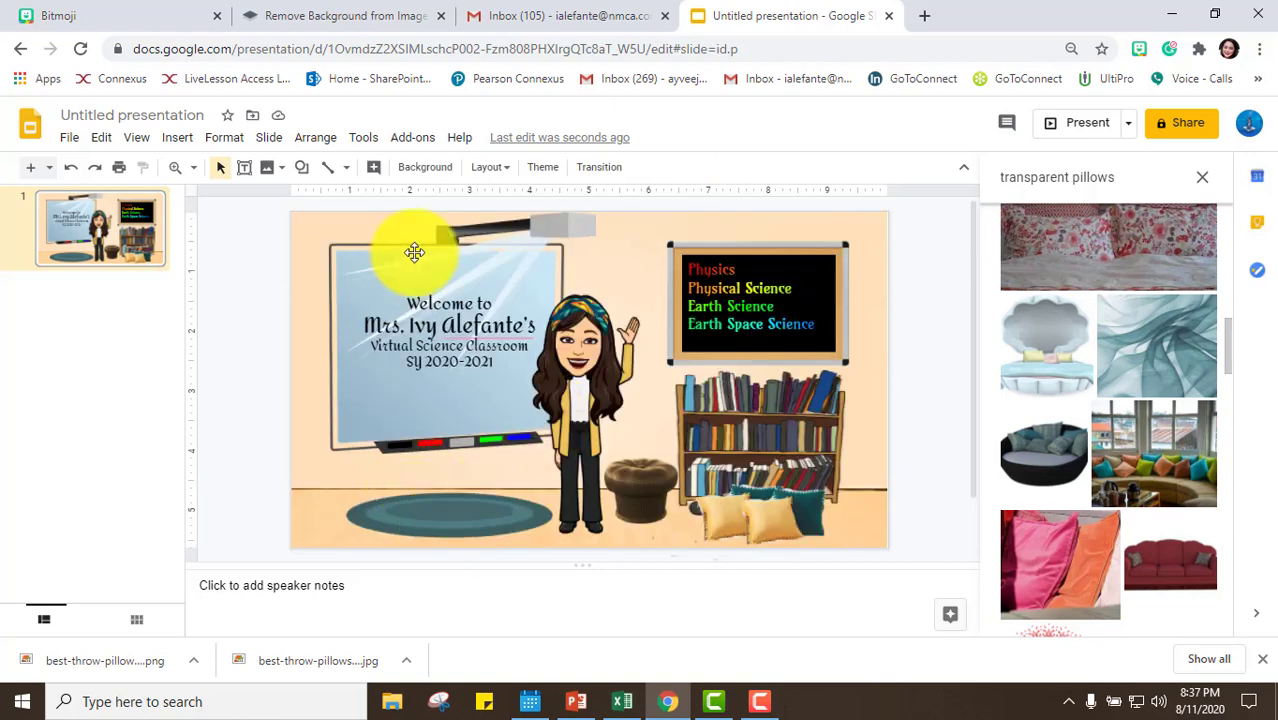
{"action": "left_click_drag", "start_coordinate": [1127, 186], "coordinate": [1097, 182]}
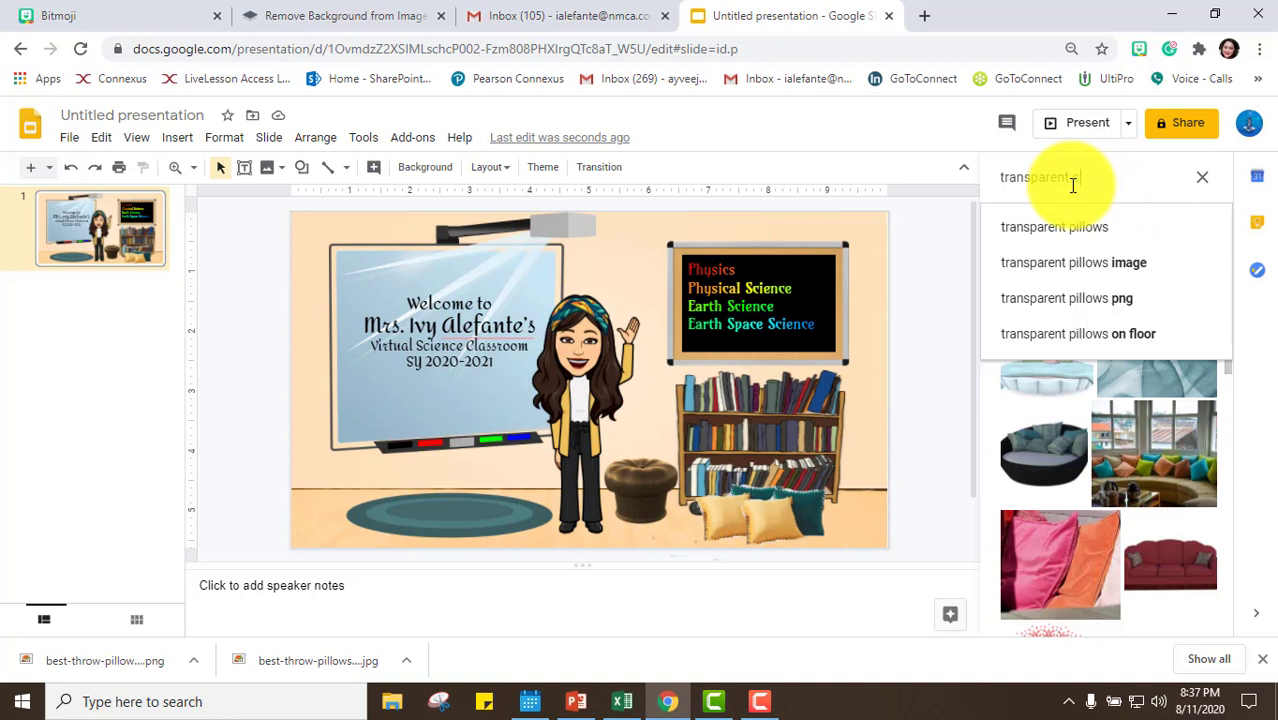
- Search the web for 'transparent coffee table' and insert the low bench-style table
{"action": "type", "text": "le"}
{"action": "key", "text": "Return"}
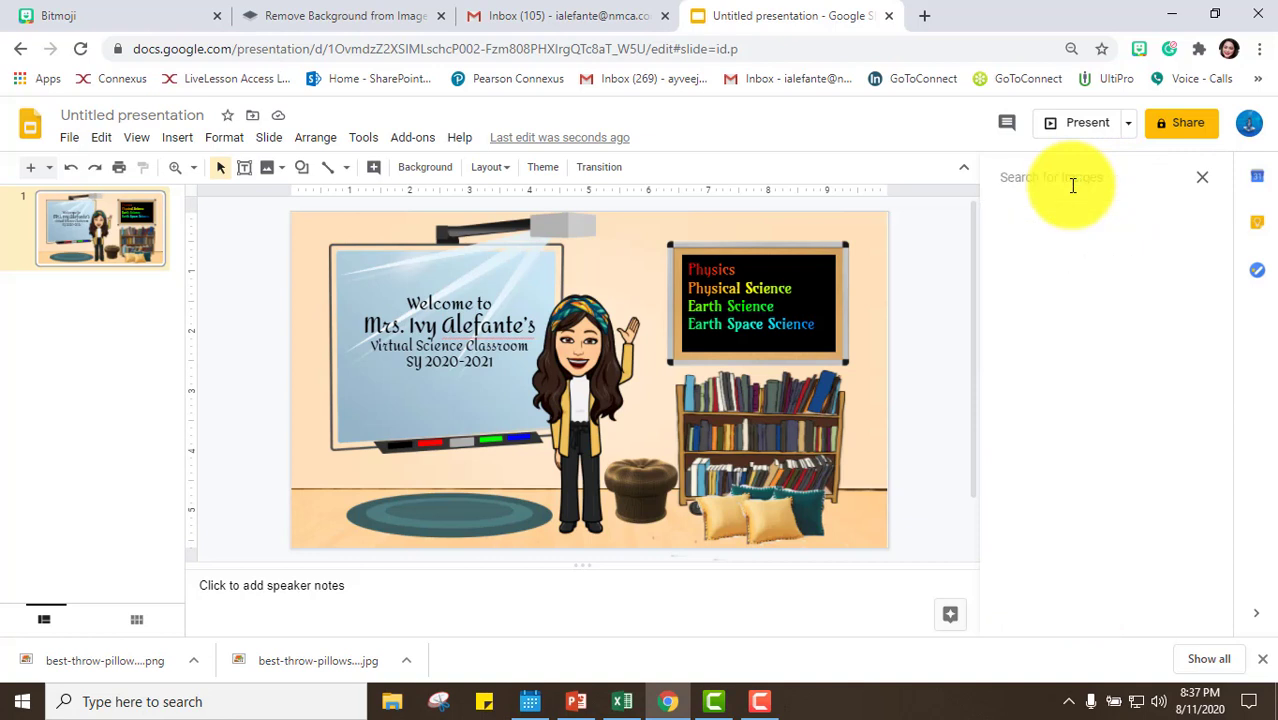
{"action": "scroll", "coordinate": [1172, 458], "scroll_direction": "down", "scroll_amount": 2}
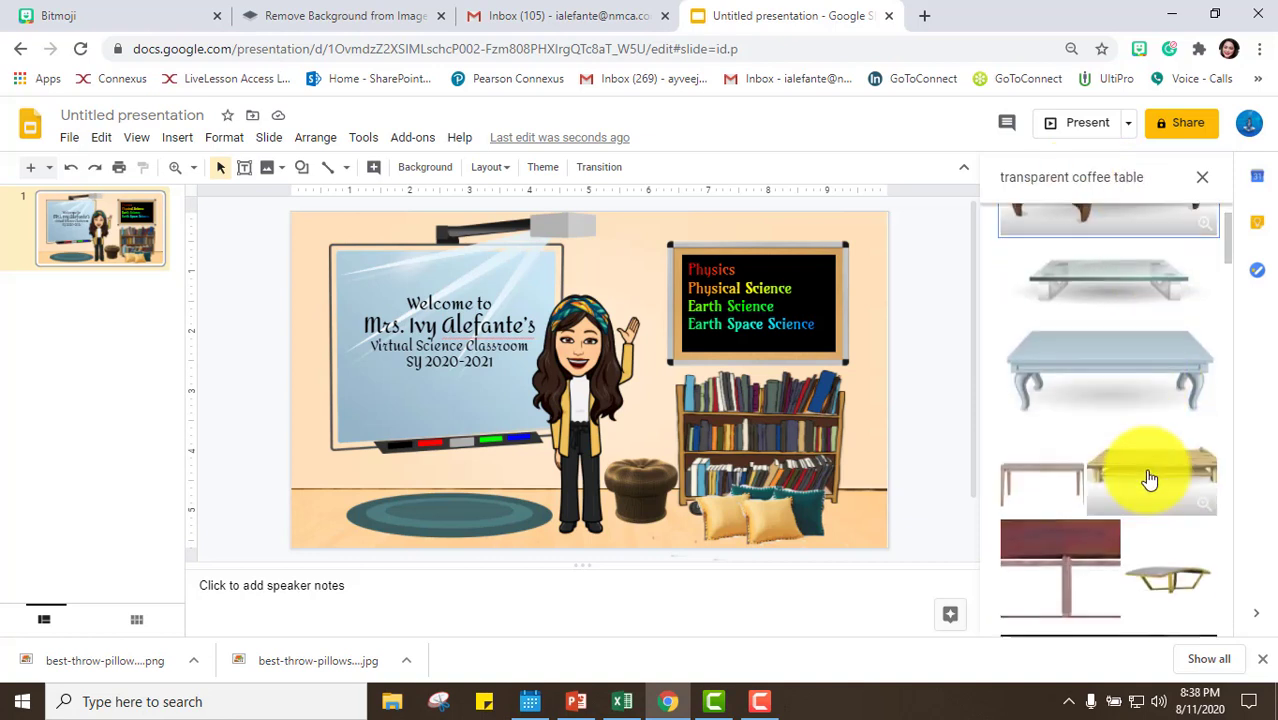
{"action": "scroll", "coordinate": [1212, 538], "scroll_direction": "down", "scroll_amount": 3}
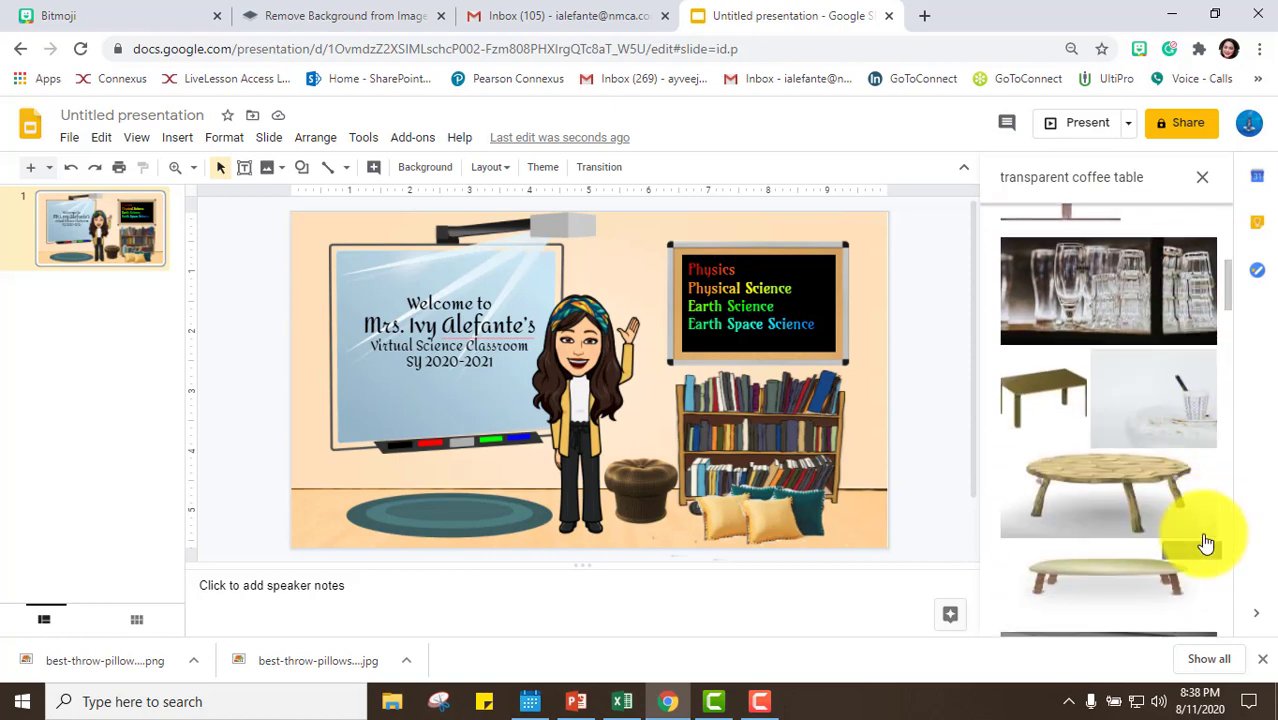
{"action": "scroll", "coordinate": [1180, 540], "scroll_direction": "down", "scroll_amount": 1}
{"action": "left_click", "coordinate": [1142, 510]}
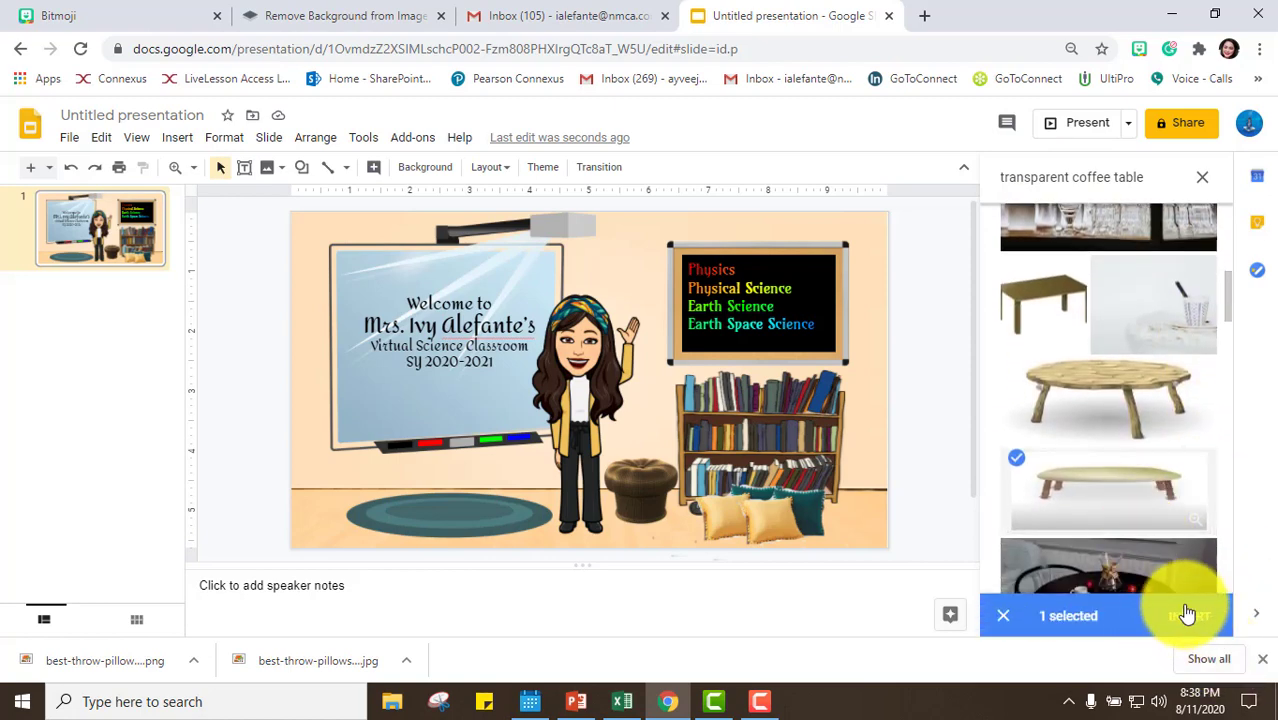
{"action": "left_click", "coordinate": [1187, 620]}
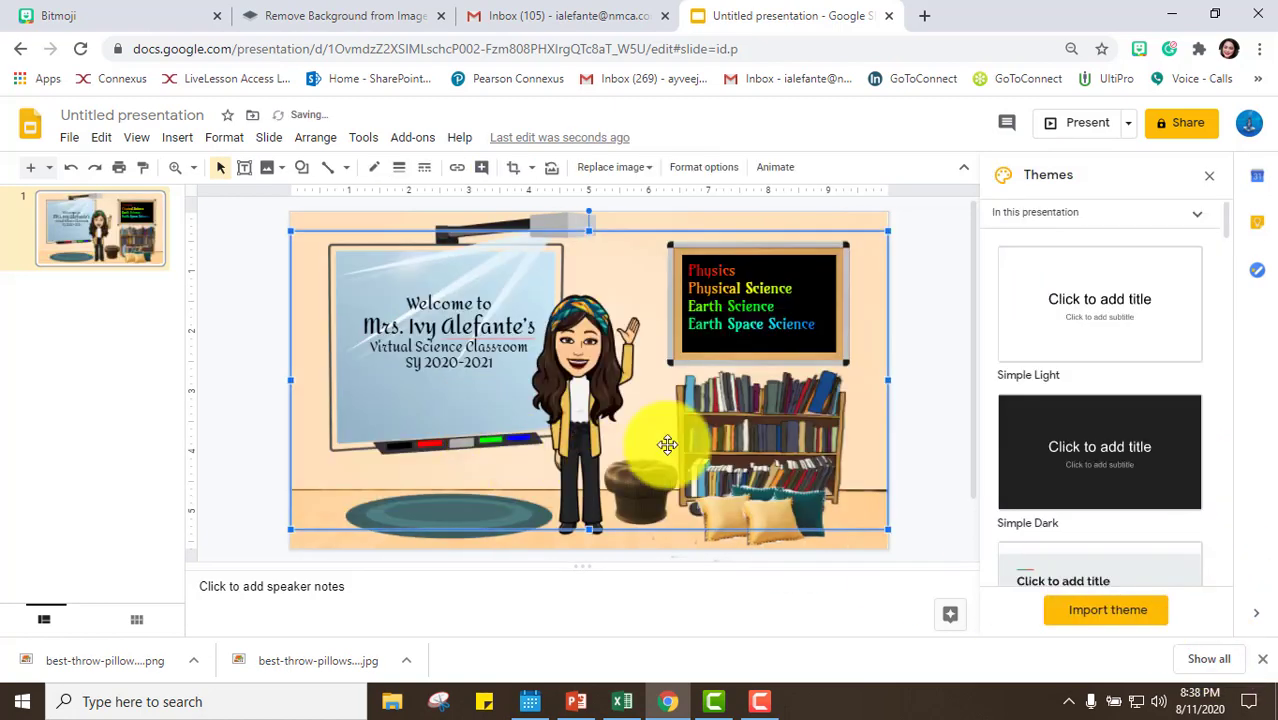
- Shrink the table and place it on the teal rug at the slide's lower left
{"action": "left_click_drag", "start_coordinate": [888, 233], "coordinate": [505, 422]}
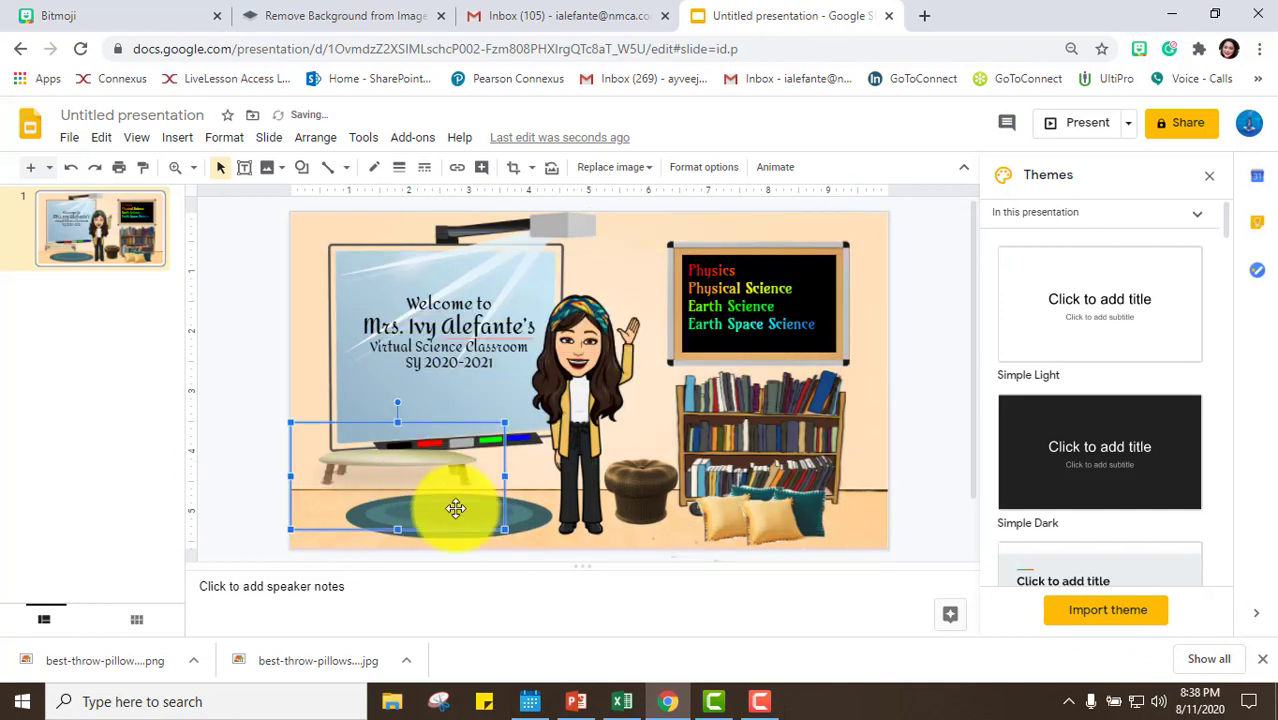
{"action": "left_click_drag", "start_coordinate": [481, 517], "coordinate": [422, 496]}
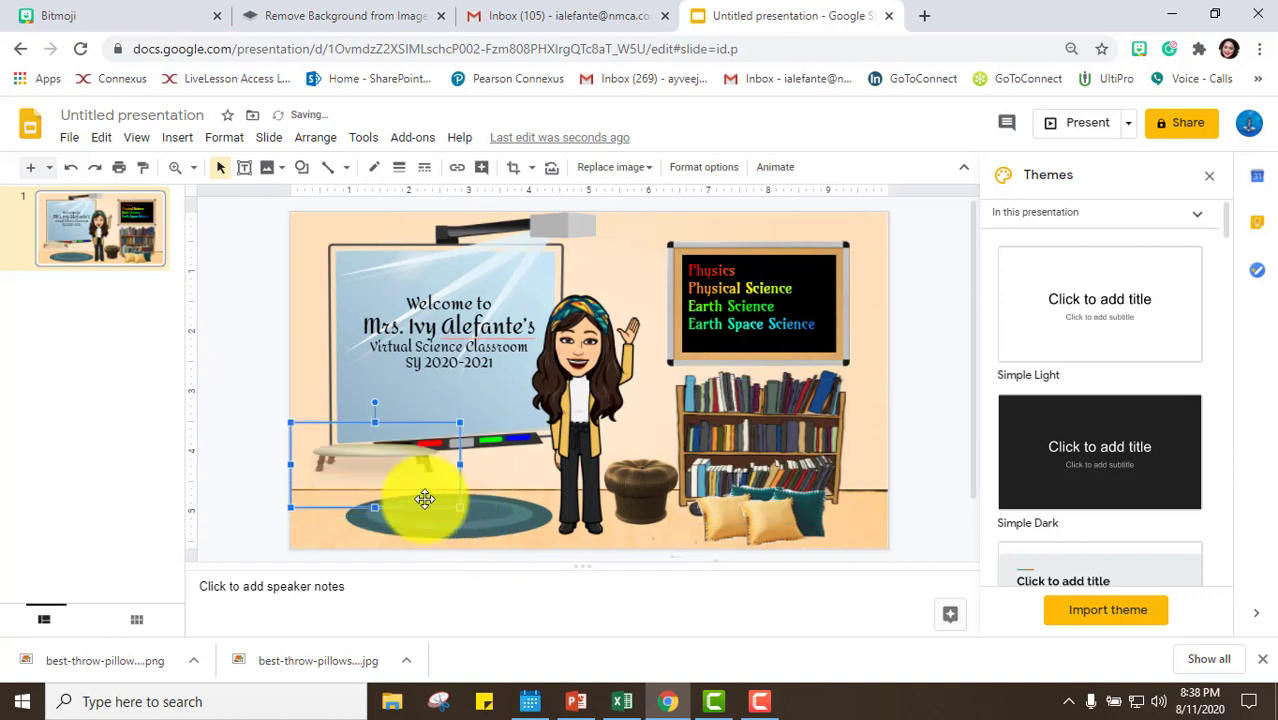
{"action": "left_click_drag", "start_coordinate": [385, 456], "coordinate": [385, 502]}
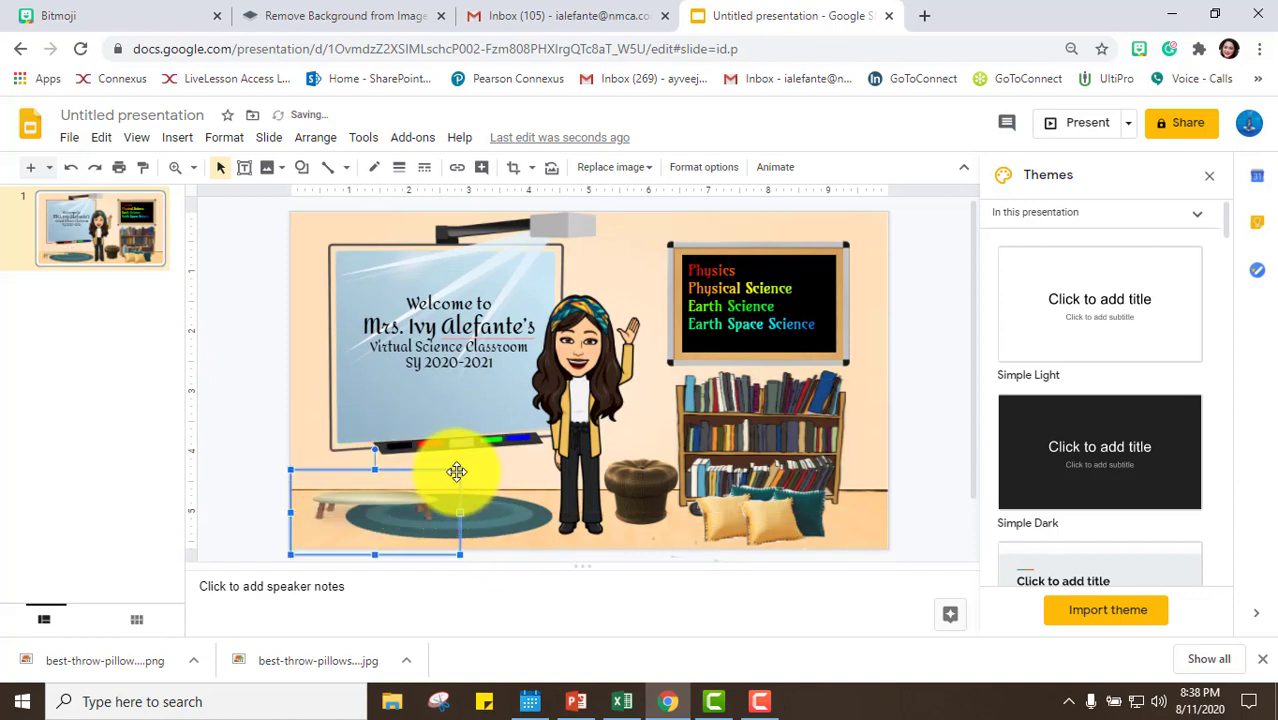
{"action": "left_click_drag", "start_coordinate": [481, 461], "coordinate": [482, 460]}
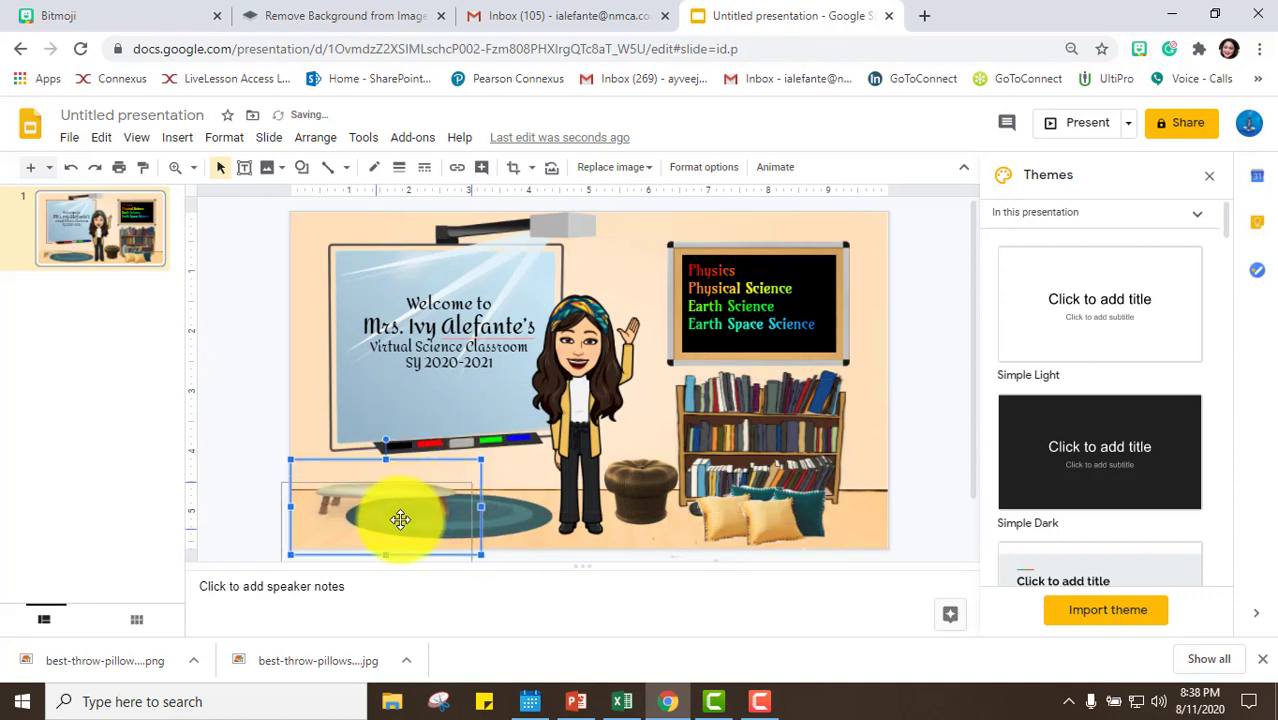
{"action": "left_click_drag", "start_coordinate": [400, 519], "coordinate": [393, 528]}
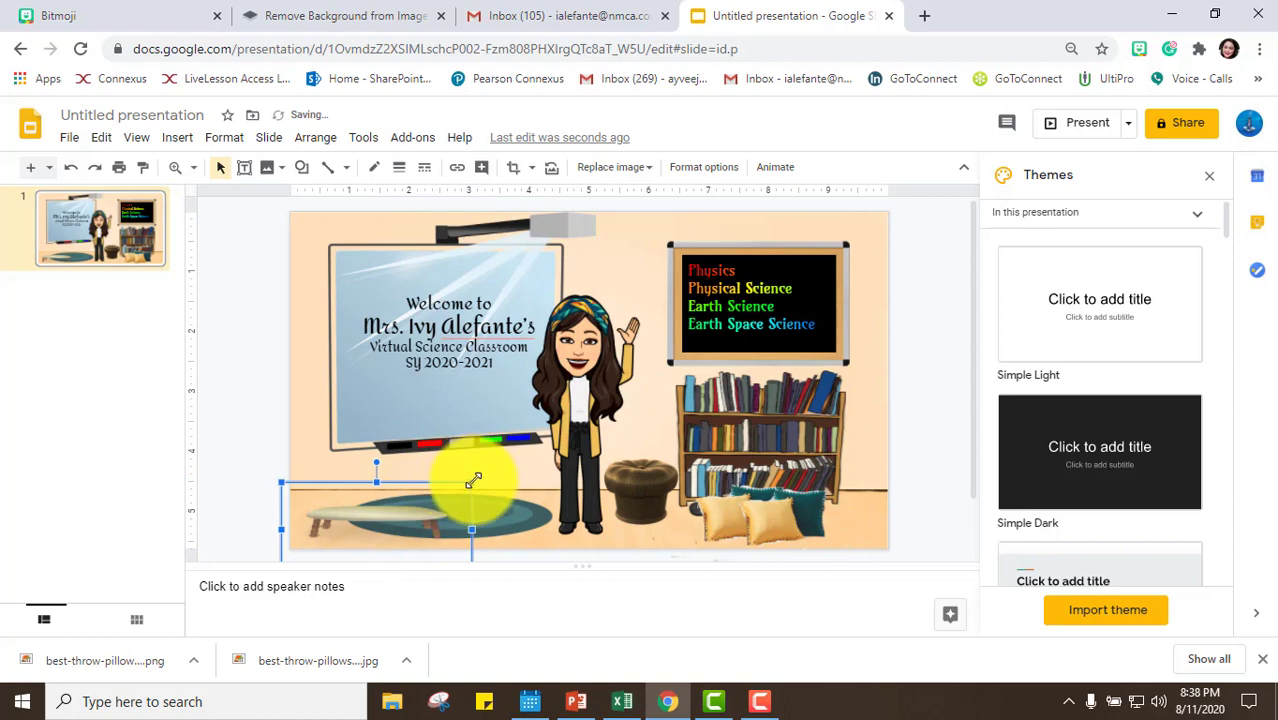
{"action": "left_click", "coordinate": [177, 137]}
- Search the web for 'transparent coffee' and insert the yellow mug image
{"action": "mouse_move", "coordinate": [205, 168]}
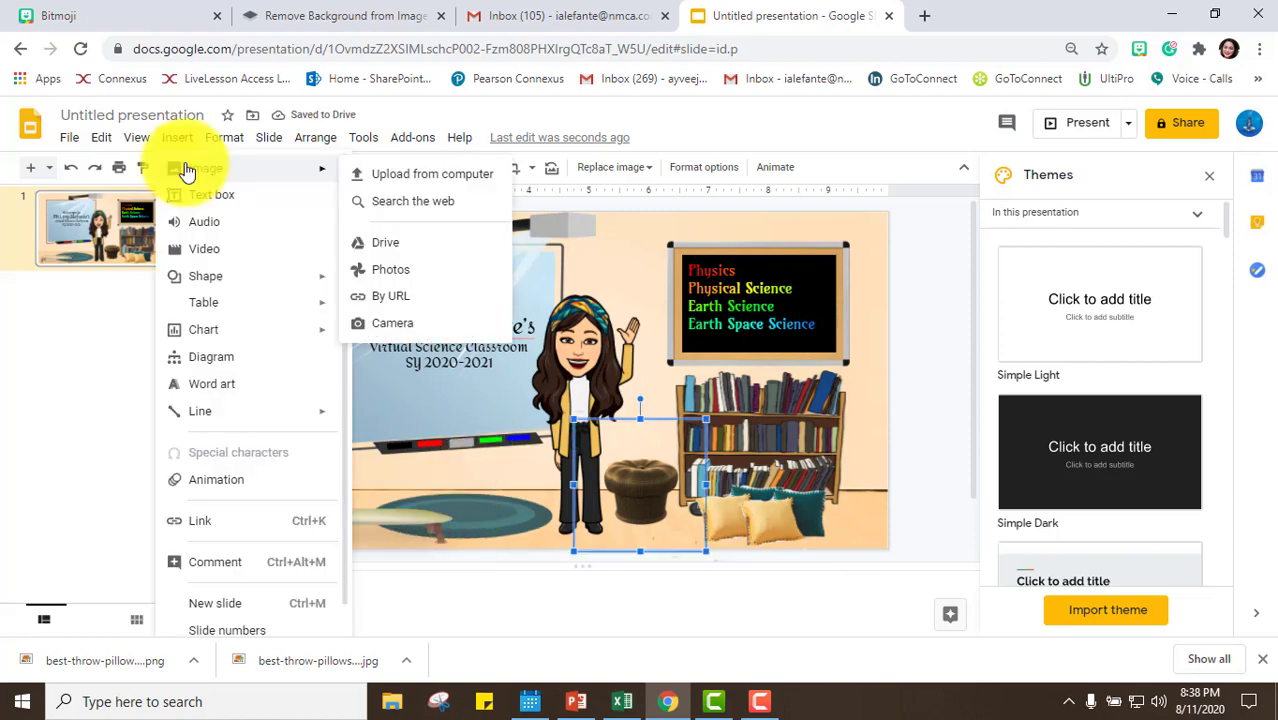
{"action": "left_click", "coordinate": [383, 205]}
{"action": "key", "text": "BackSpace"}
{"action": "key", "text": "BackSpace"}
{"action": "key", "text": "BackSpace"}
{"action": "key", "text": "BackSpace"}
{"action": "key", "text": "BackSpace"}
{"action": "key", "text": "BackSpace"}
{"action": "key", "text": "Return"}
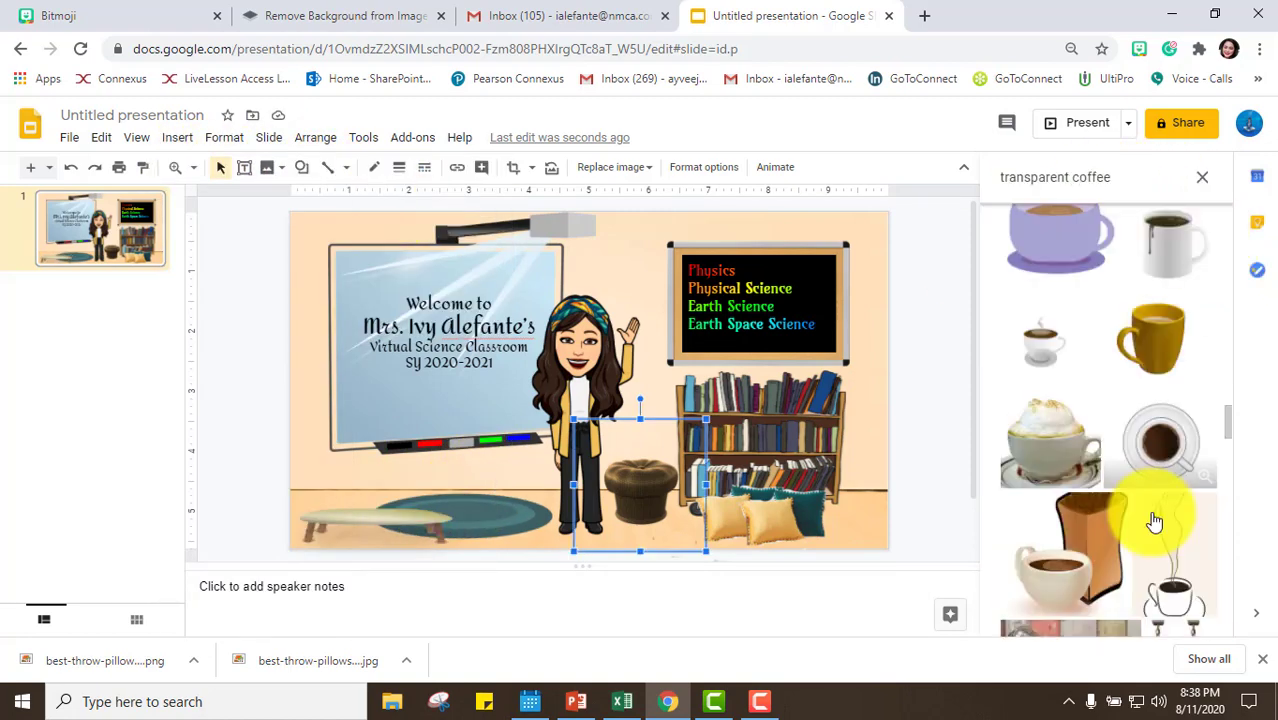
{"action": "left_click", "coordinate": [1160, 358]}
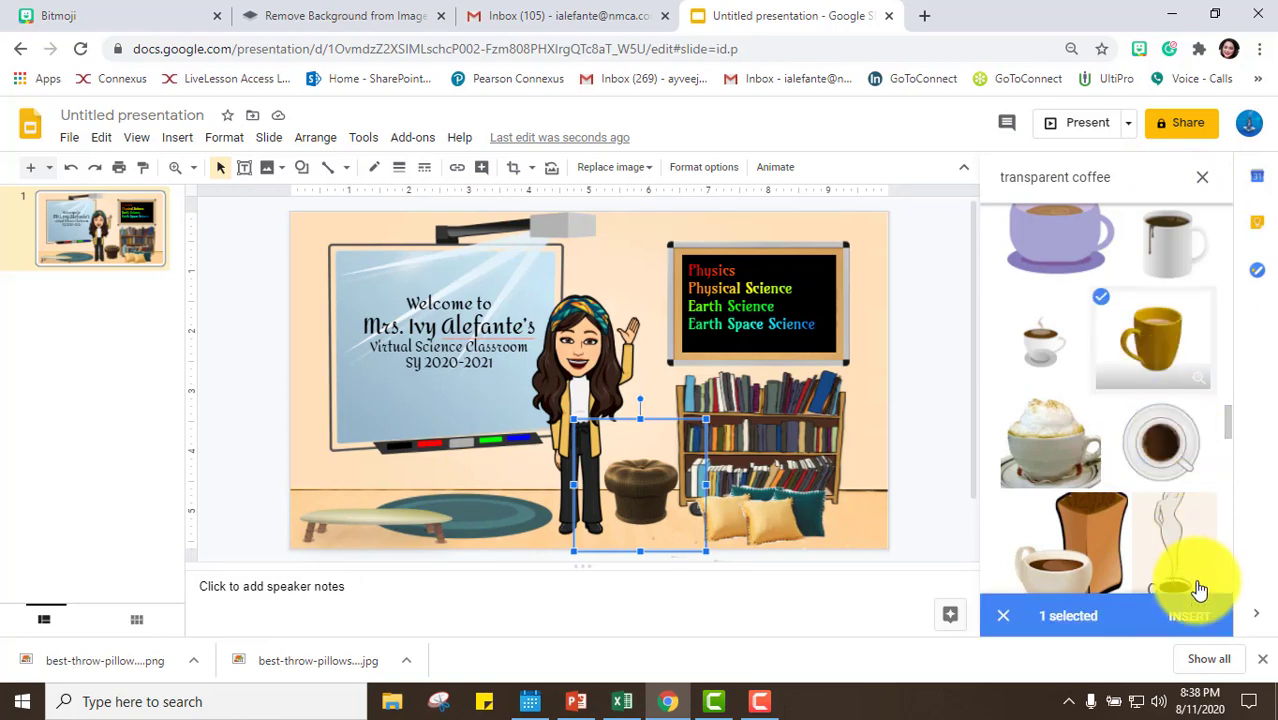
{"action": "left_click", "coordinate": [1196, 621]}
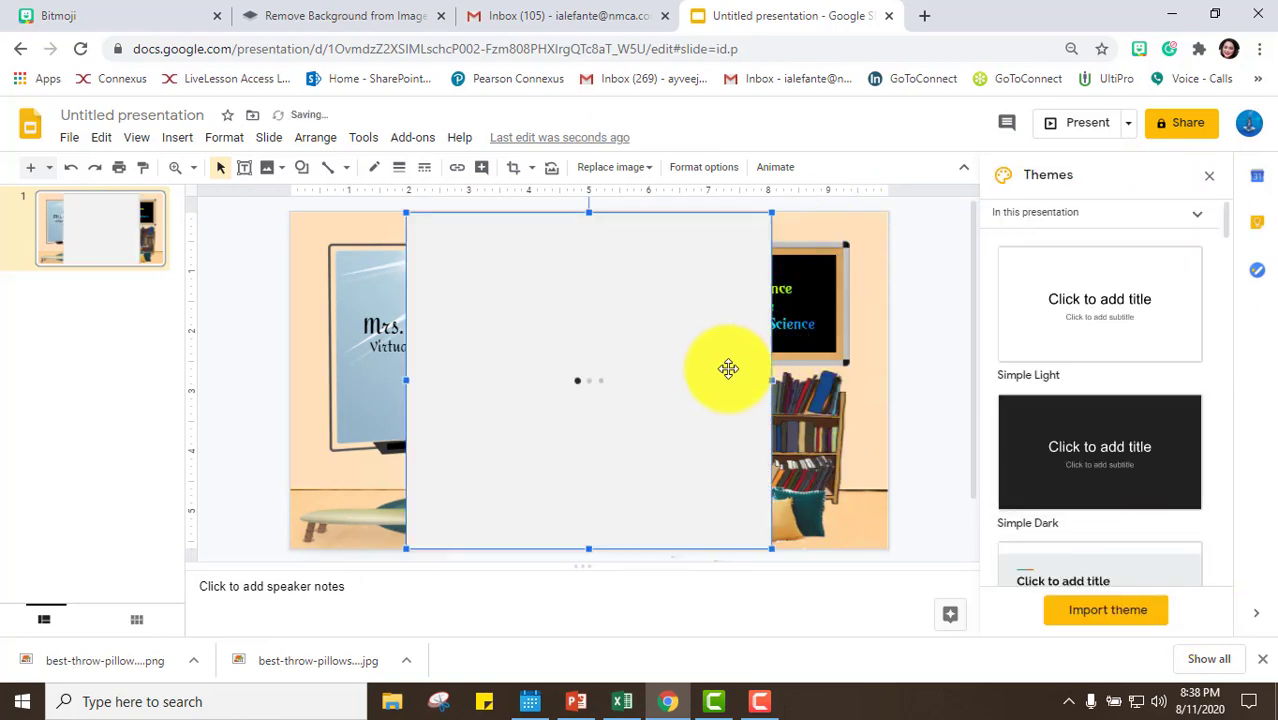
- Search the web for 'transparent succulent' and insert the potted succulent image
{"action": "left_click", "coordinate": [177, 137]}
{"action": "mouse_move", "coordinate": [214, 171]}
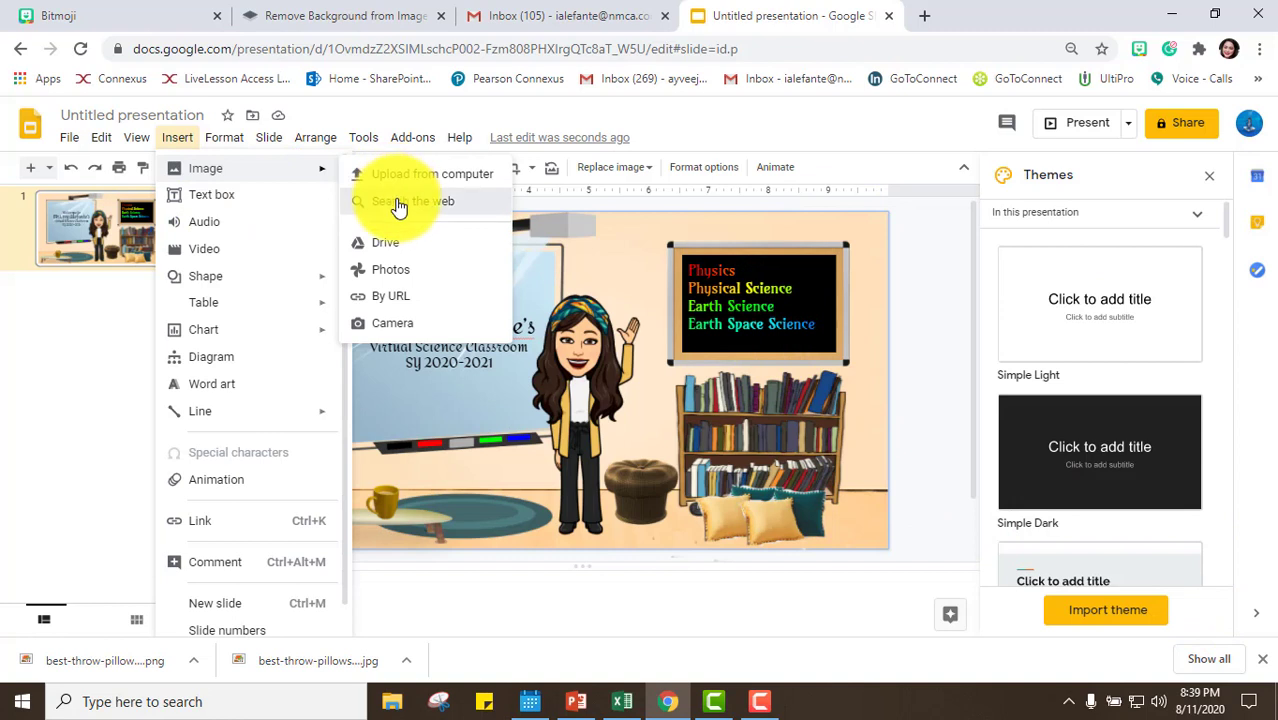
{"action": "left_click", "coordinate": [400, 202]}
{"action": "left_click", "coordinate": [1108, 177]}
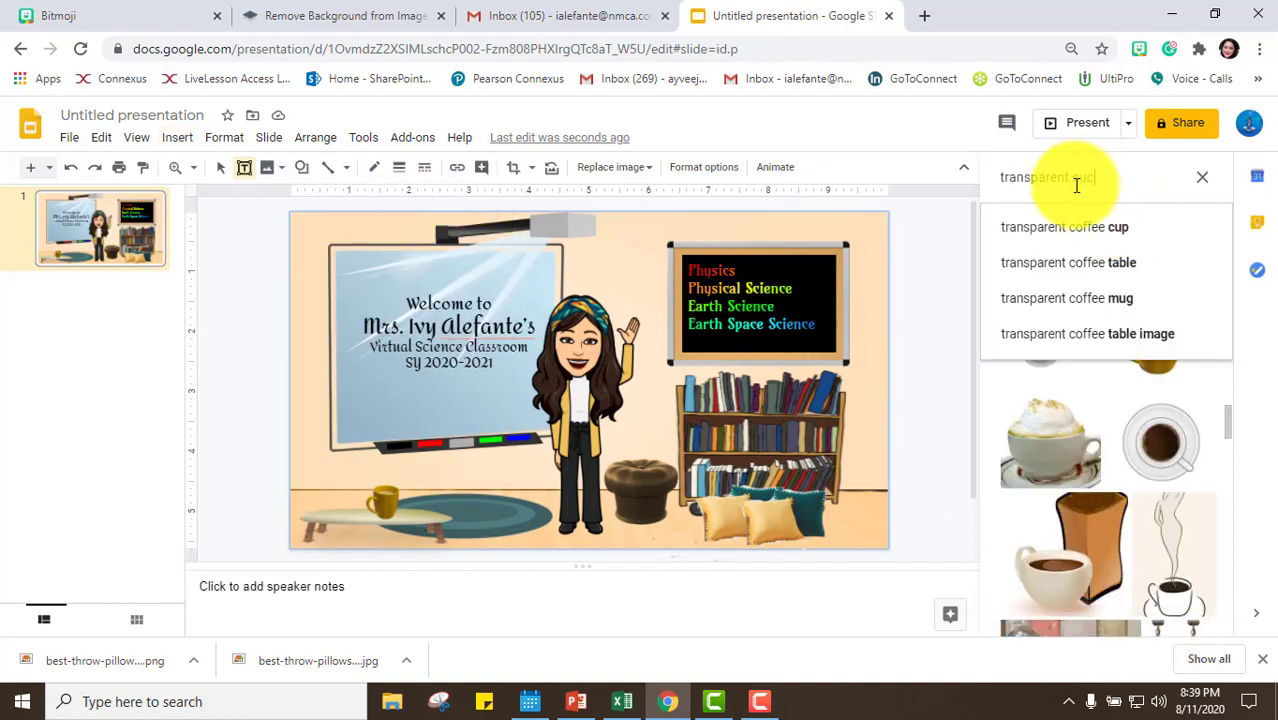
{"action": "type", "text": "succulent"}
{"action": "key", "text": "Return"}
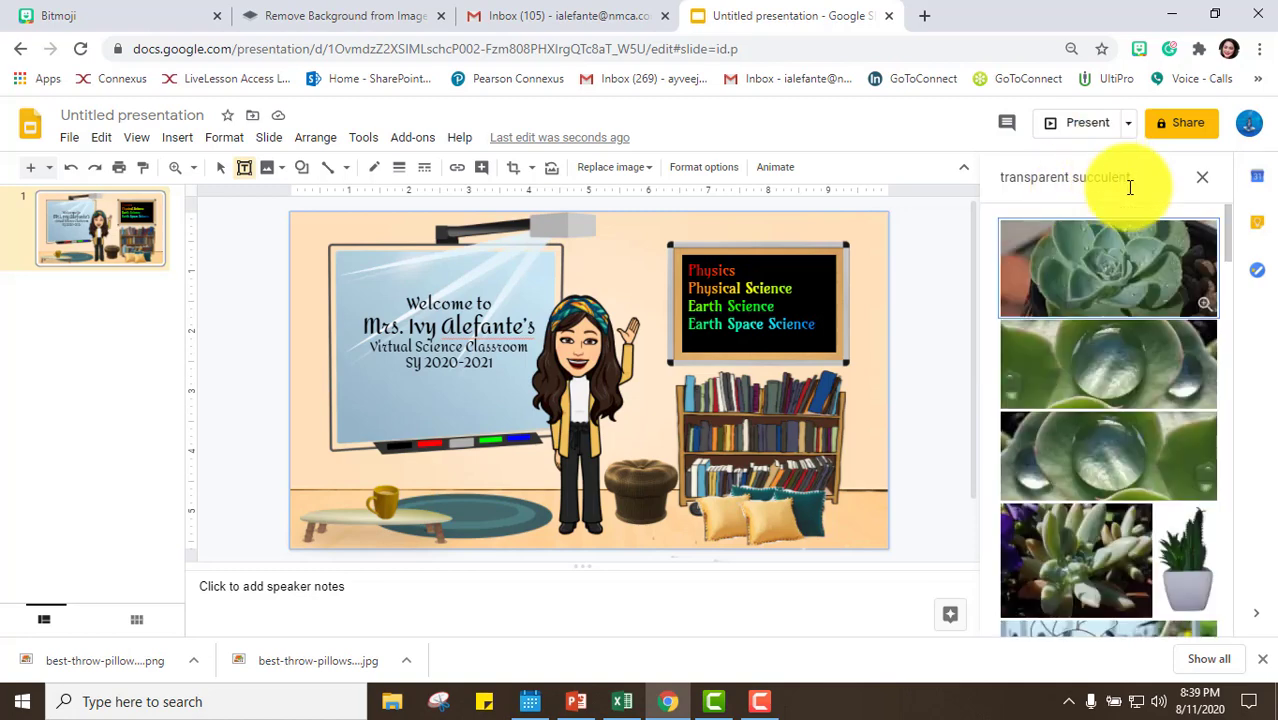
{"action": "scroll", "coordinate": [1140, 334], "scroll_direction": "down", "scroll_amount": 3}
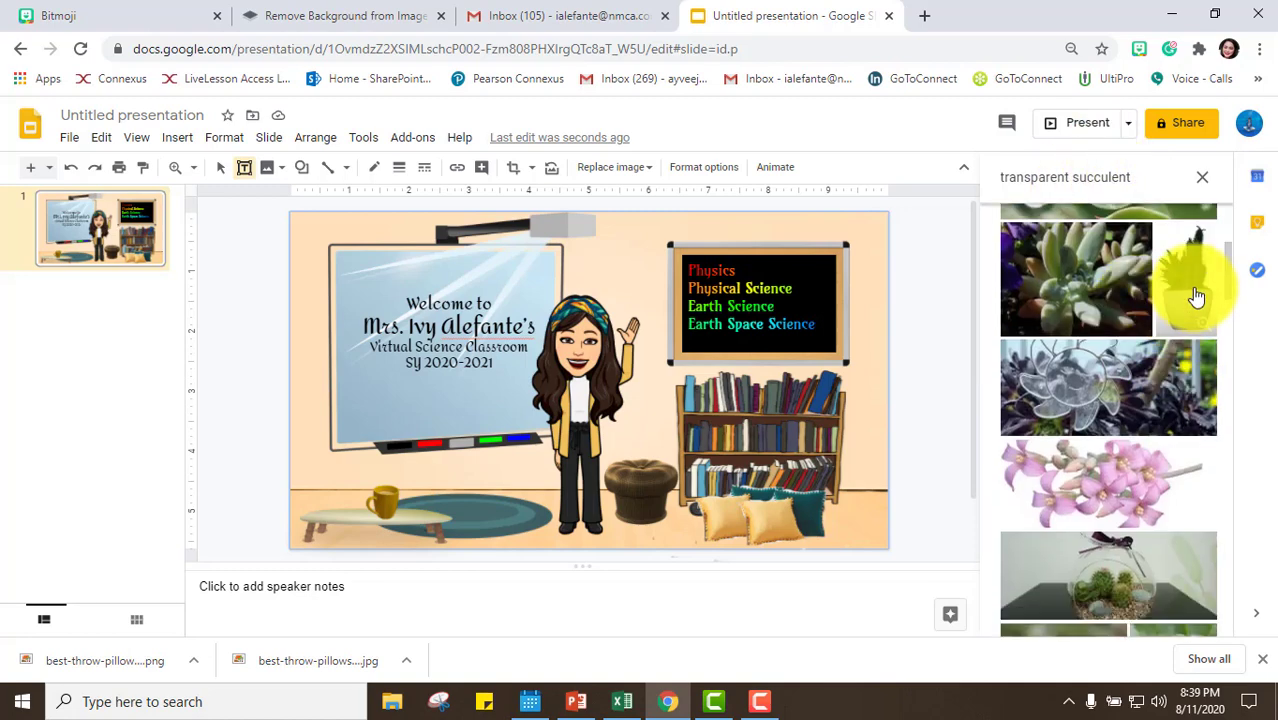
{"action": "left_click", "coordinate": [1197, 296]}
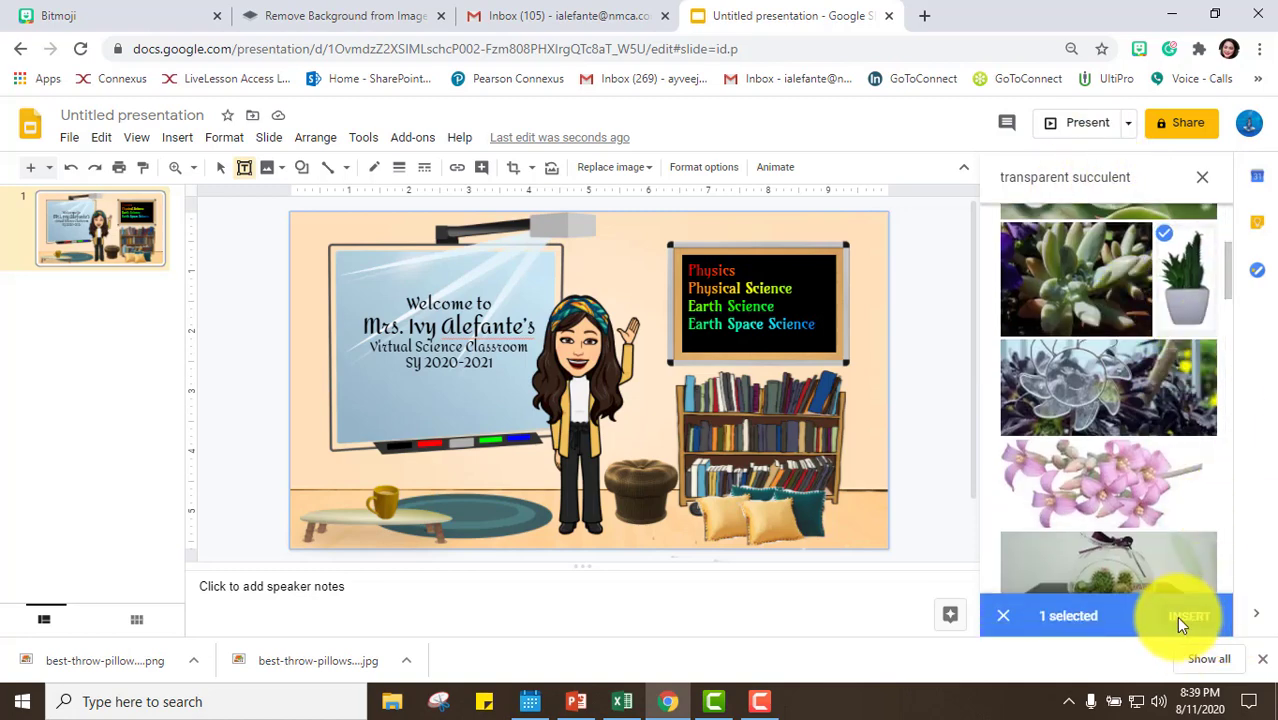
{"action": "left_click", "coordinate": [1188, 616]}
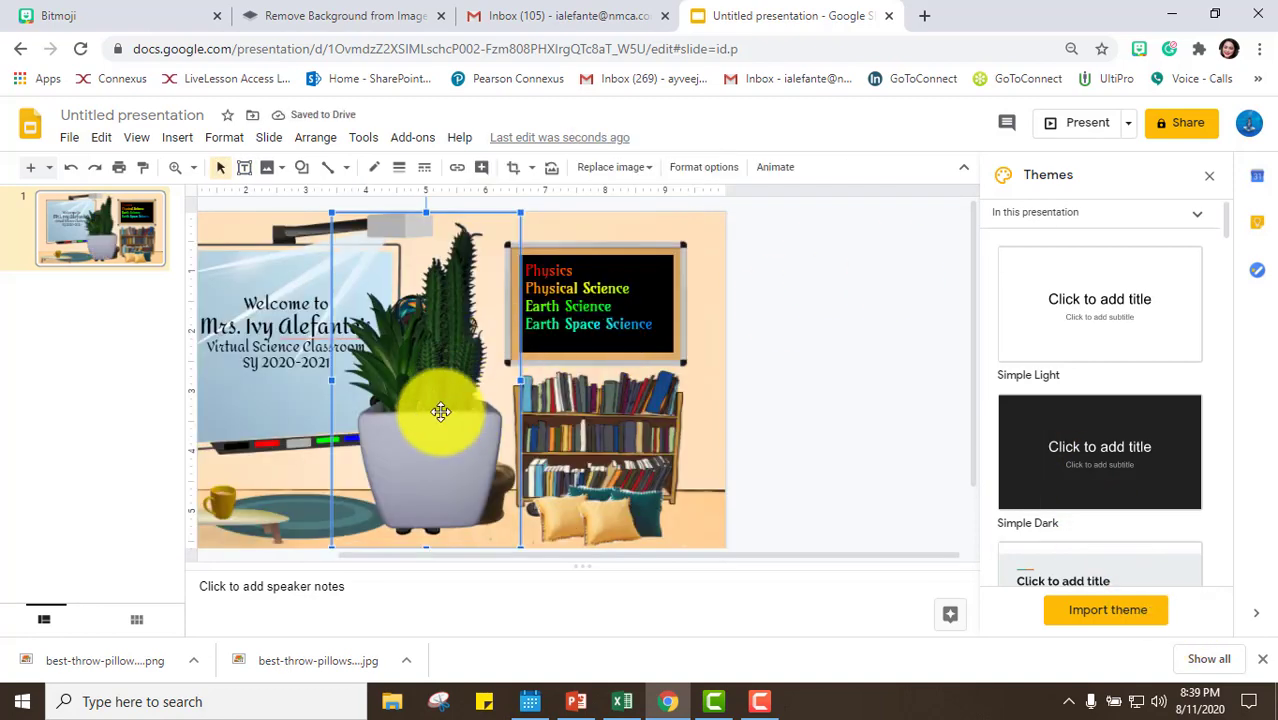
- Shrink the succulent onto the coffee table and make the Bitmoji slightly smaller
{"action": "left_click_drag", "start_coordinate": [441, 411], "coordinate": [508, 556]}
{"action": "left_click_drag", "start_coordinate": [571, 265], "coordinate": [344, 488]}
{"action": "left_click_drag", "start_coordinate": [386, 450], "coordinate": [358, 425]}
{"action": "left_click_drag", "start_coordinate": [358, 470], "coordinate": [386, 502]}
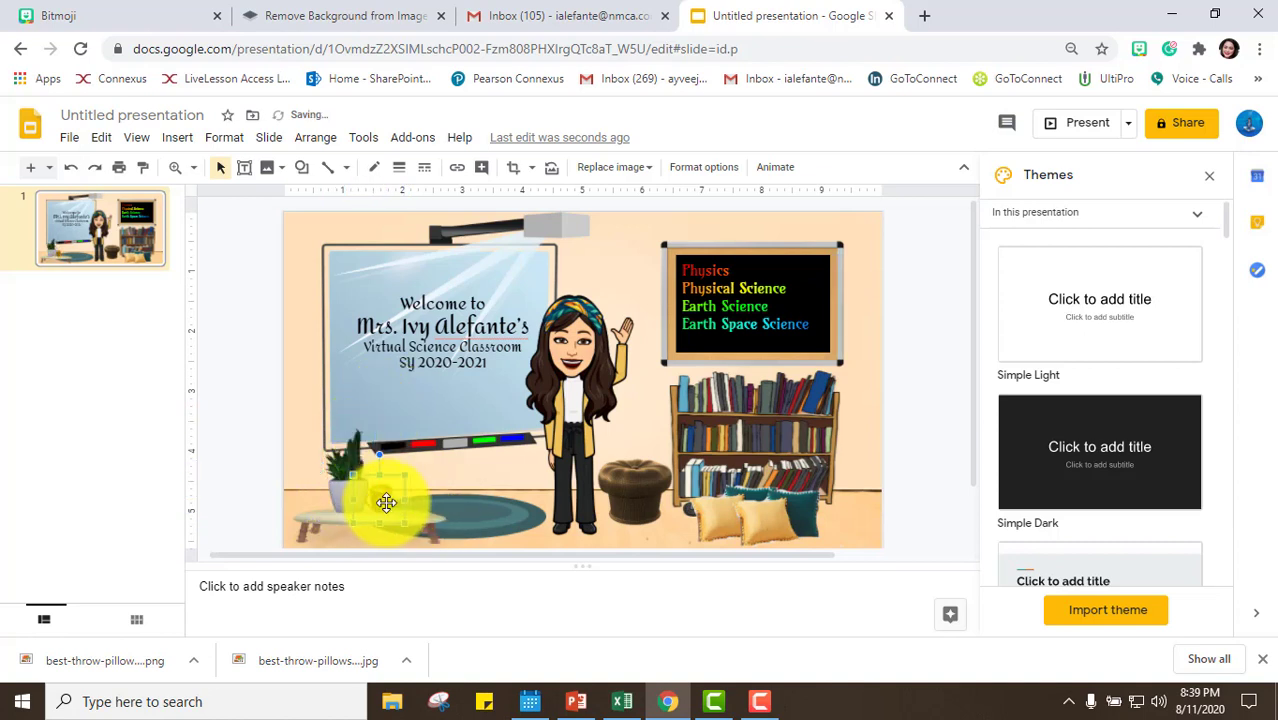
{"action": "left_click", "coordinate": [527, 529]}
{"action": "left_click", "coordinate": [713, 243]}
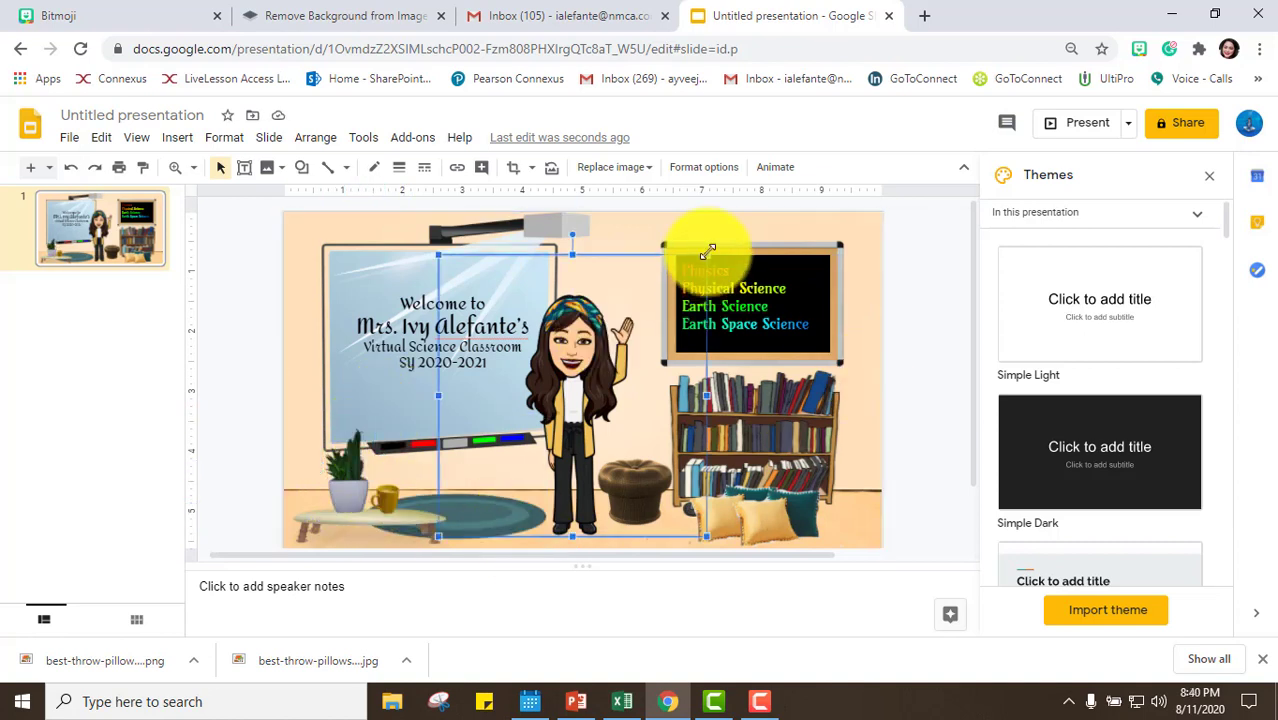
{"action": "left_click_drag", "start_coordinate": [713, 243], "coordinate": [585, 314]}
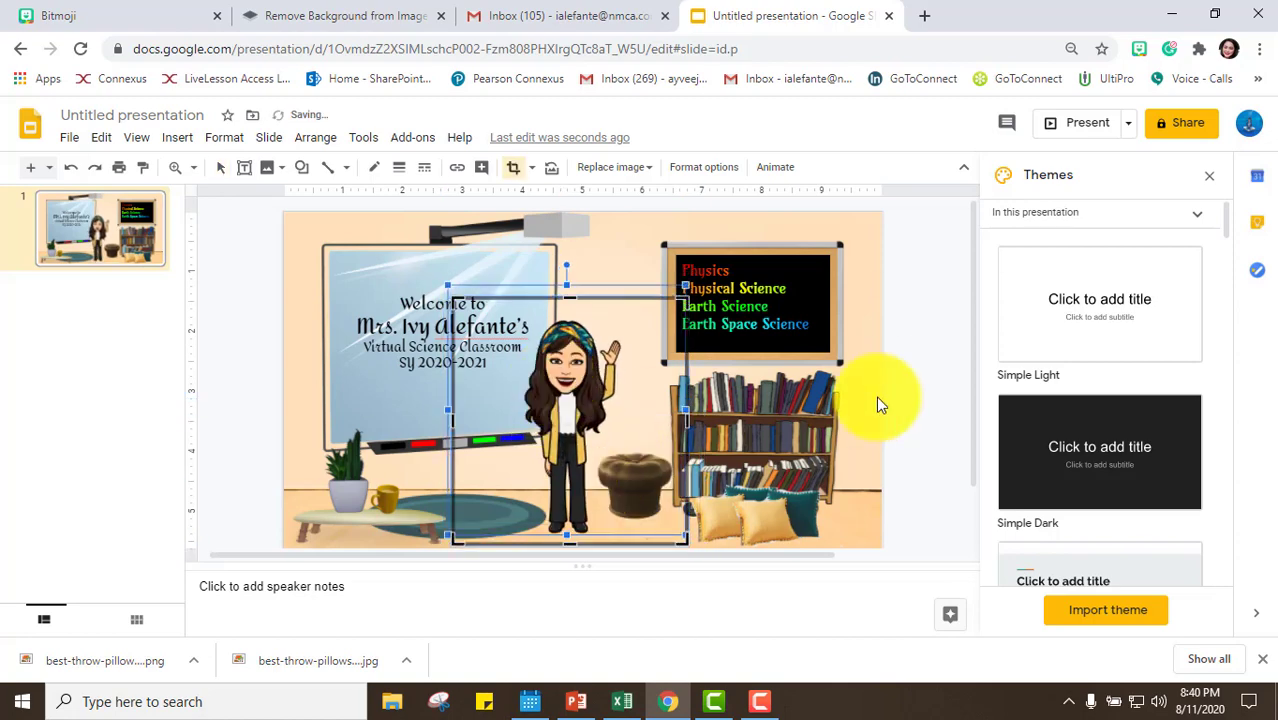
- Insert a 'transparent hanging plant' image, shrink it, and hang it near the ceiling
{"action": "double_click", "coordinate": [1100, 177]}
{"action": "type", "text": "hanging plant"}
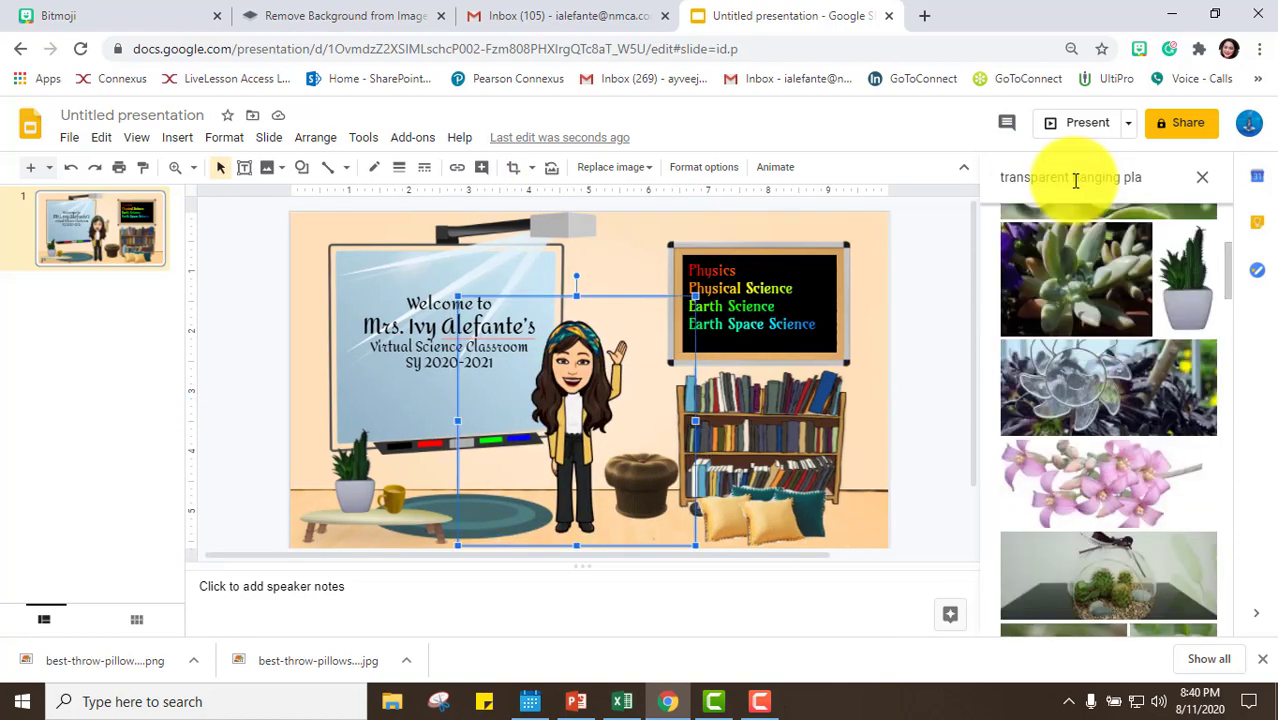
{"action": "key", "text": "Return"}
{"action": "left_click", "coordinate": [1190, 277]}
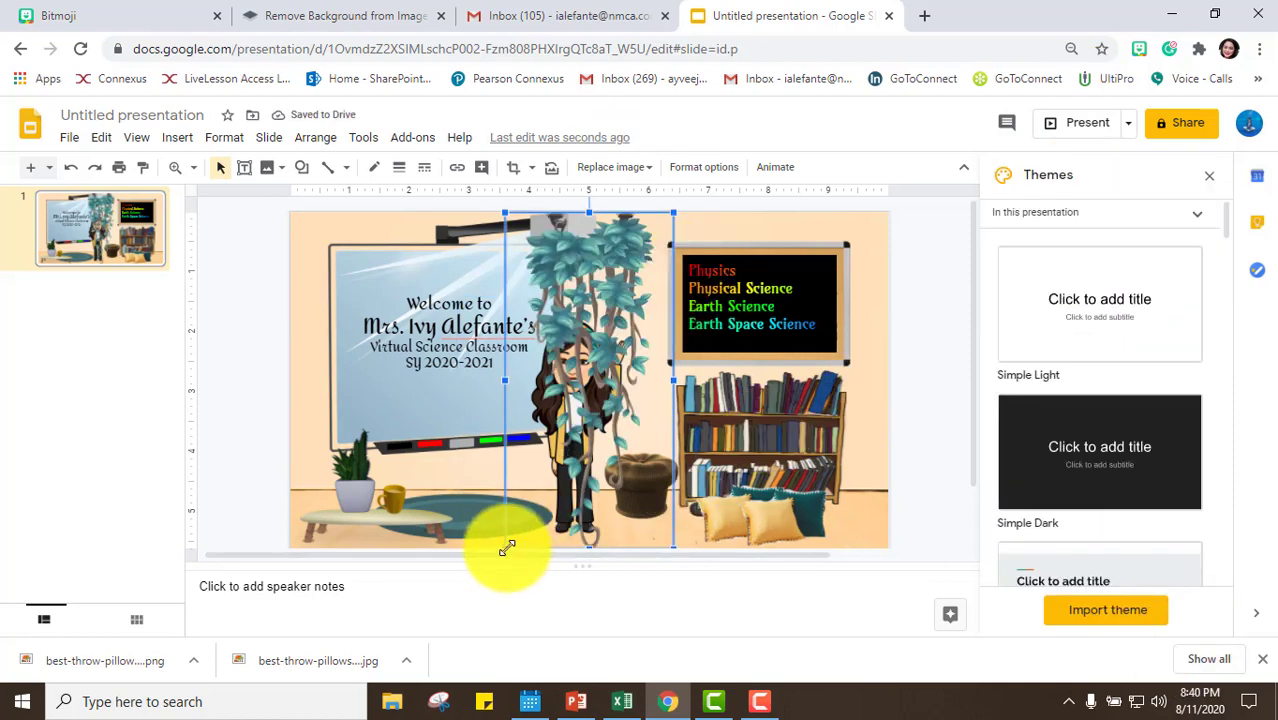
{"action": "left_click_drag", "start_coordinate": [505, 545], "coordinate": [639, 277]}
{"action": "left_click", "coordinate": [876, 288]}
{"action": "left_click", "coordinate": [930, 535]}
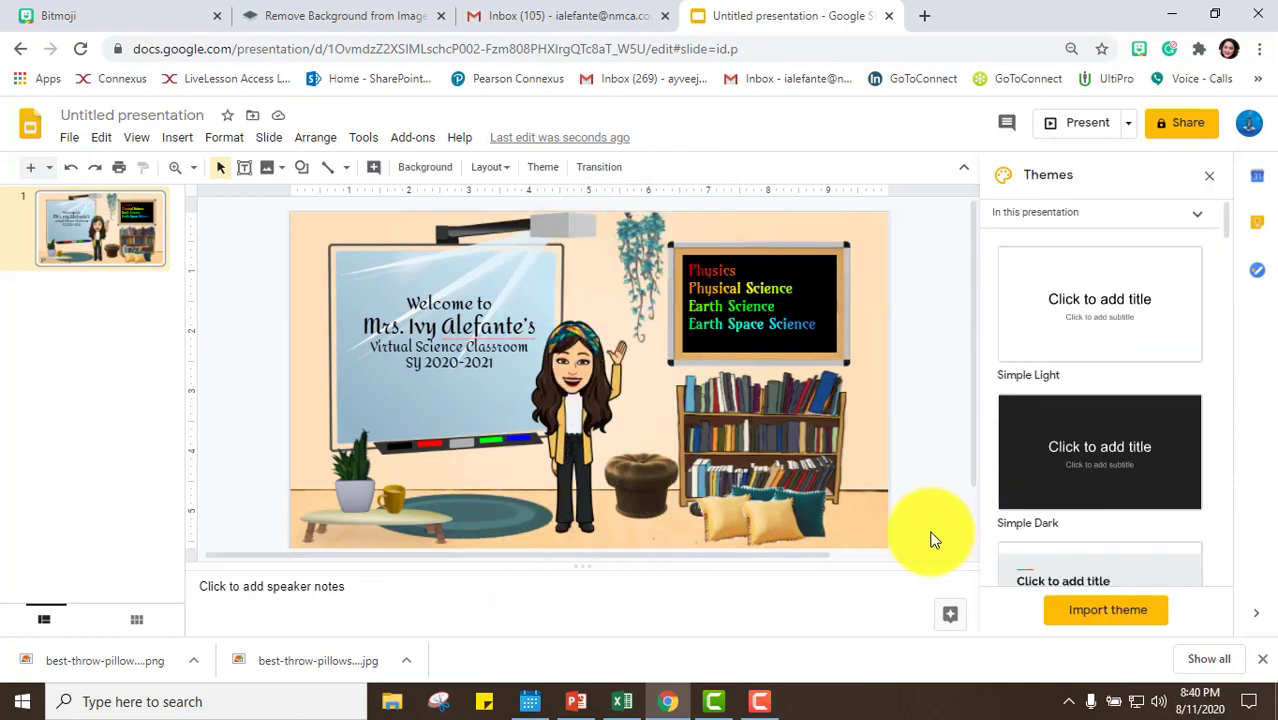
- Search the web for 'transparent atom' and insert the selected atom images
{"action": "left_click", "coordinate": [178, 137]}
{"action": "left_click", "coordinate": [414, 200]}
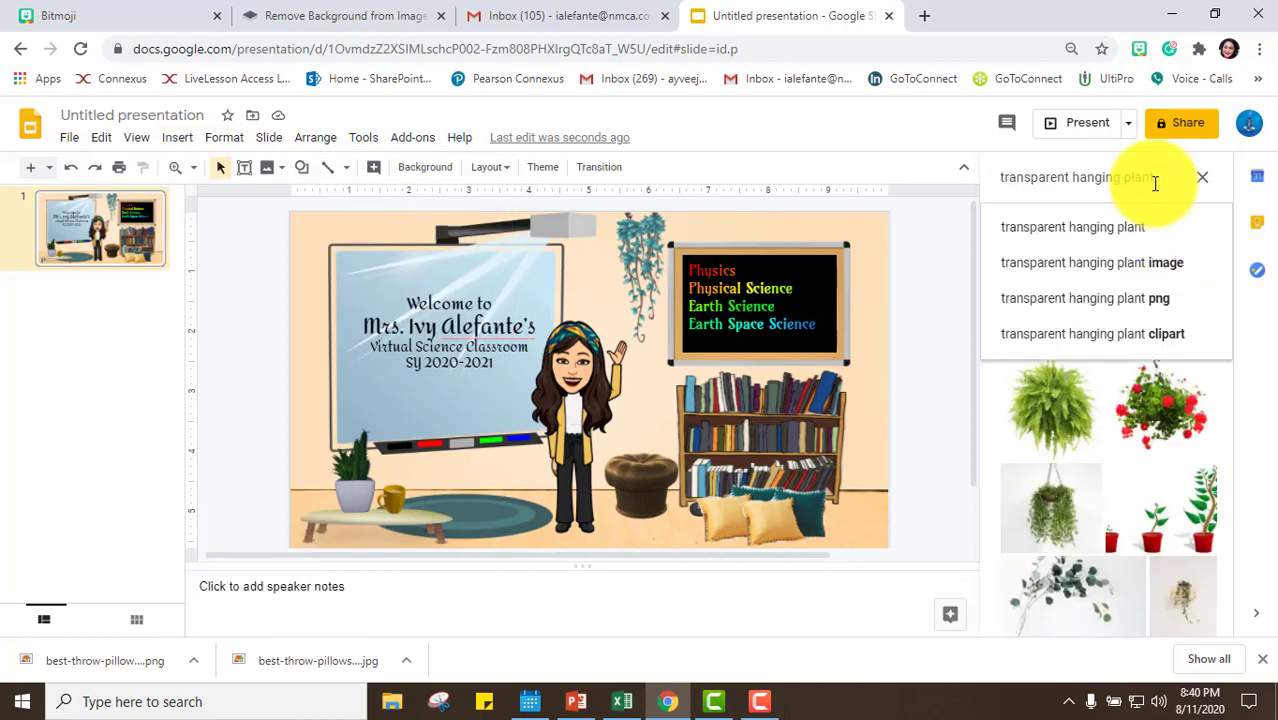
{"action": "key", "text": "BackSpace"}
{"action": "key", "text": "BackSpace"}
{"action": "key", "text": "BackSpace"}
{"action": "key", "text": "BackSpace"}
{"action": "key", "text": "BackSpace"}
{"action": "key", "text": "BackSpace"}
{"action": "key", "text": "BackSpace"}
{"action": "key", "text": "BackSpace"}
{"action": "key", "text": "BackSpace"}
{"action": "key", "text": "BackSpace"}
{"action": "key", "text": "BackSpace"}
{"action": "key", "text": "BackSpace"}
{"action": "key", "text": "BackSpace"}
{"action": "type", "text": "atom"}
{"action": "key", "text": "Return"}
{"action": "left_click", "coordinate": [1137, 518]}
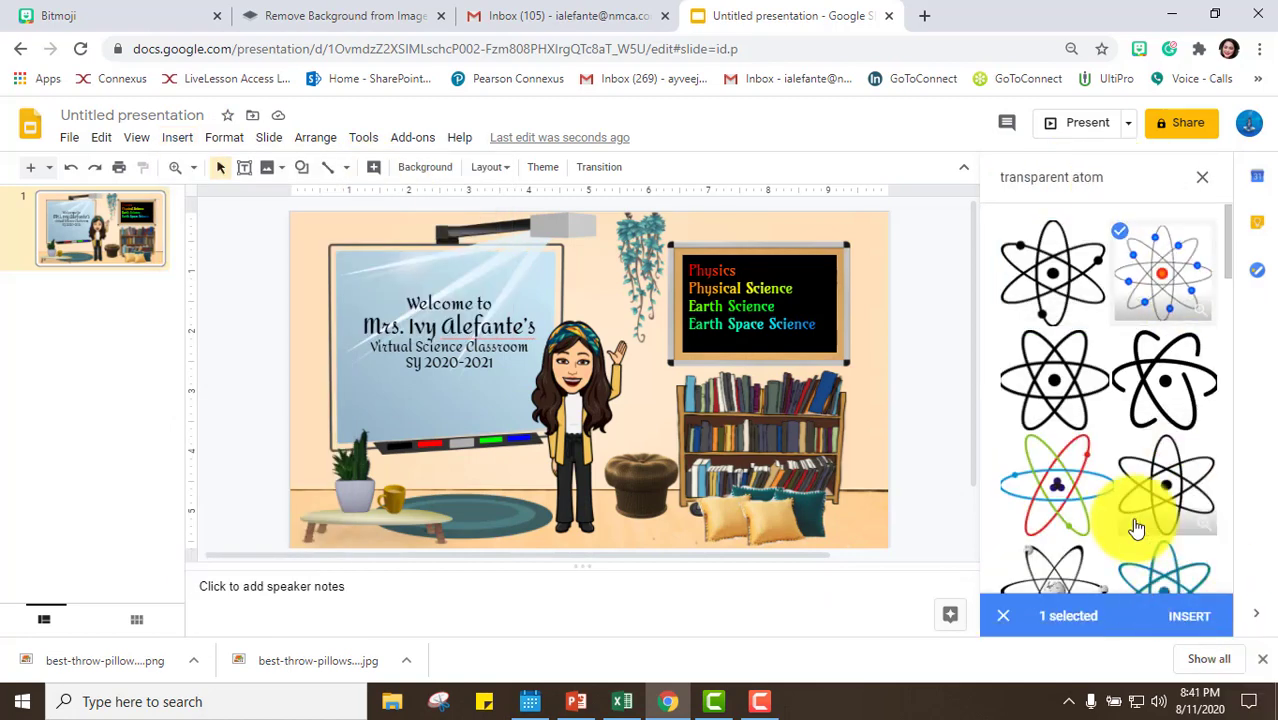
{"action": "scroll", "coordinate": [1140, 530], "scroll_direction": "down", "scroll_amount": 5}
{"action": "scroll", "coordinate": [1157, 540], "scroll_direction": "down", "scroll_amount": 4}
{"action": "left_click", "coordinate": [1155, 508]}
{"action": "scroll", "coordinate": [1160, 520], "scroll_direction": "up", "scroll_amount": 2}
{"action": "left_click", "coordinate": [1178, 585]}
{"action": "left_click", "coordinate": [1183, 616]}
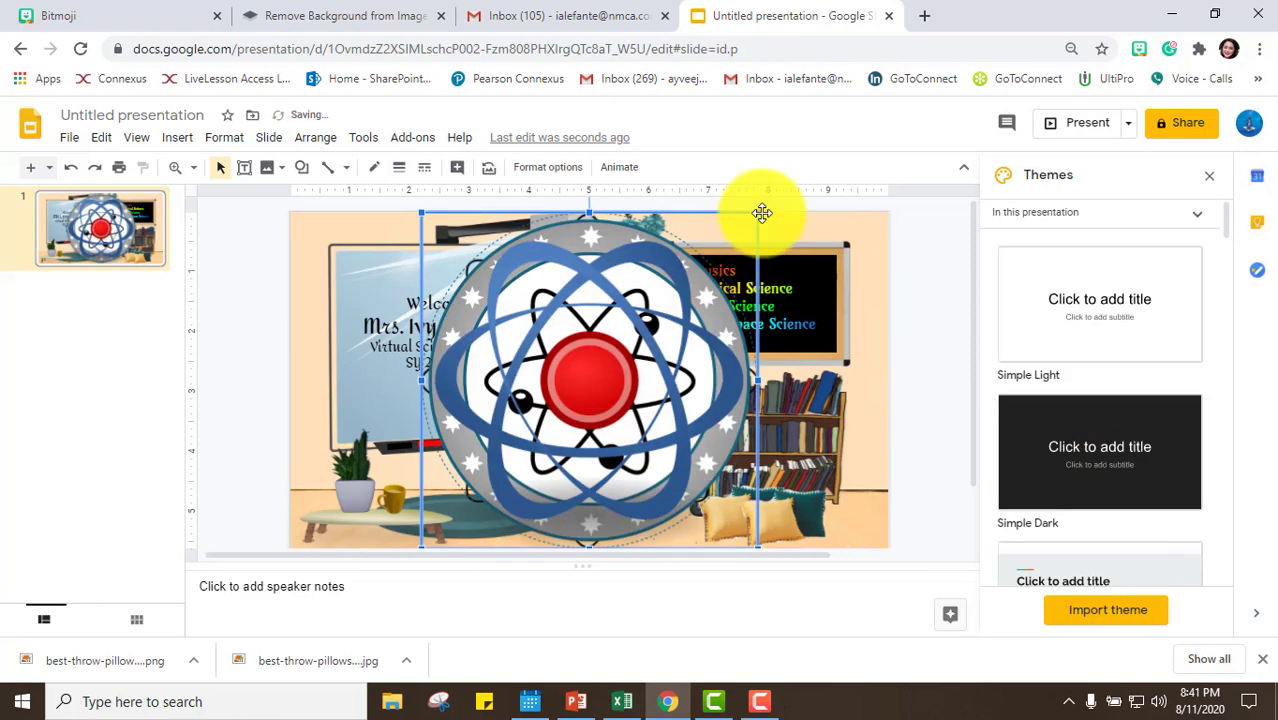
- Delete the oversized atom and place the small one at the whiteboard's lower left
{"action": "key", "text": "Delete"}
{"action": "left_click_drag", "start_coordinate": [371, 442], "coordinate": [385, 413]}
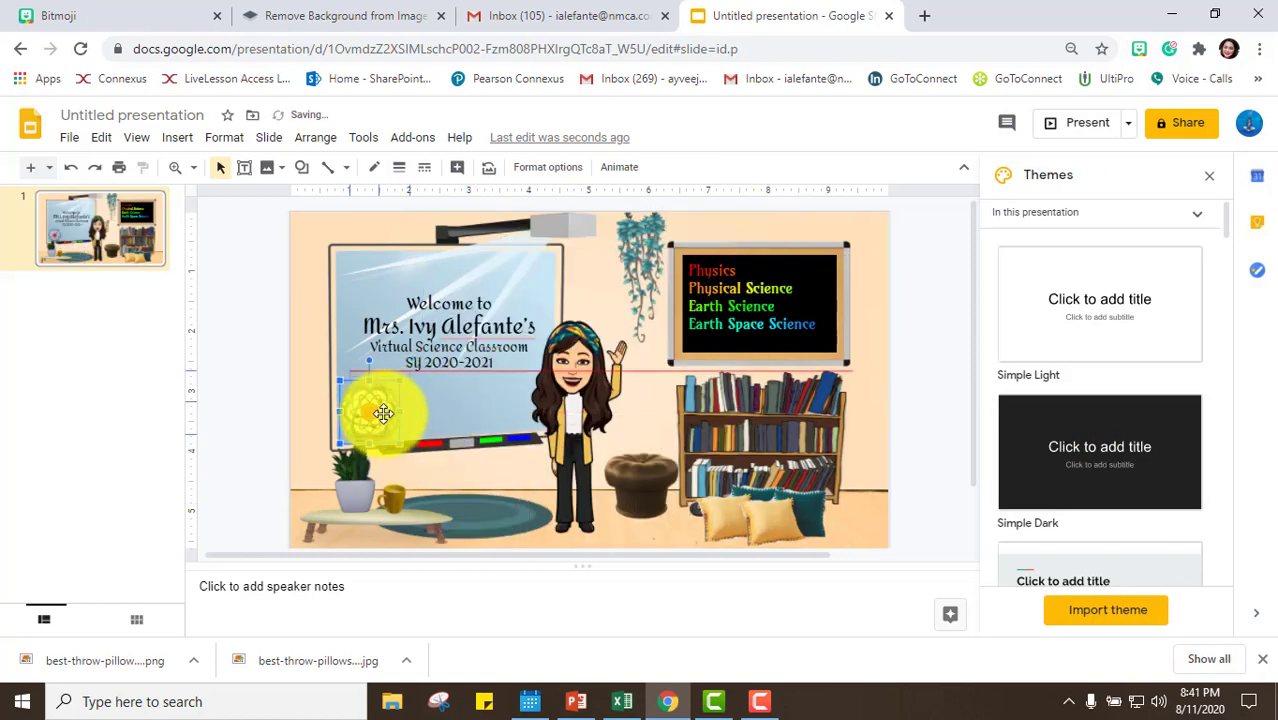
{"action": "left_click", "coordinate": [863, 533]}
{"action": "left_click", "coordinate": [889, 375]}
{"action": "left_click", "coordinate": [930, 392]}
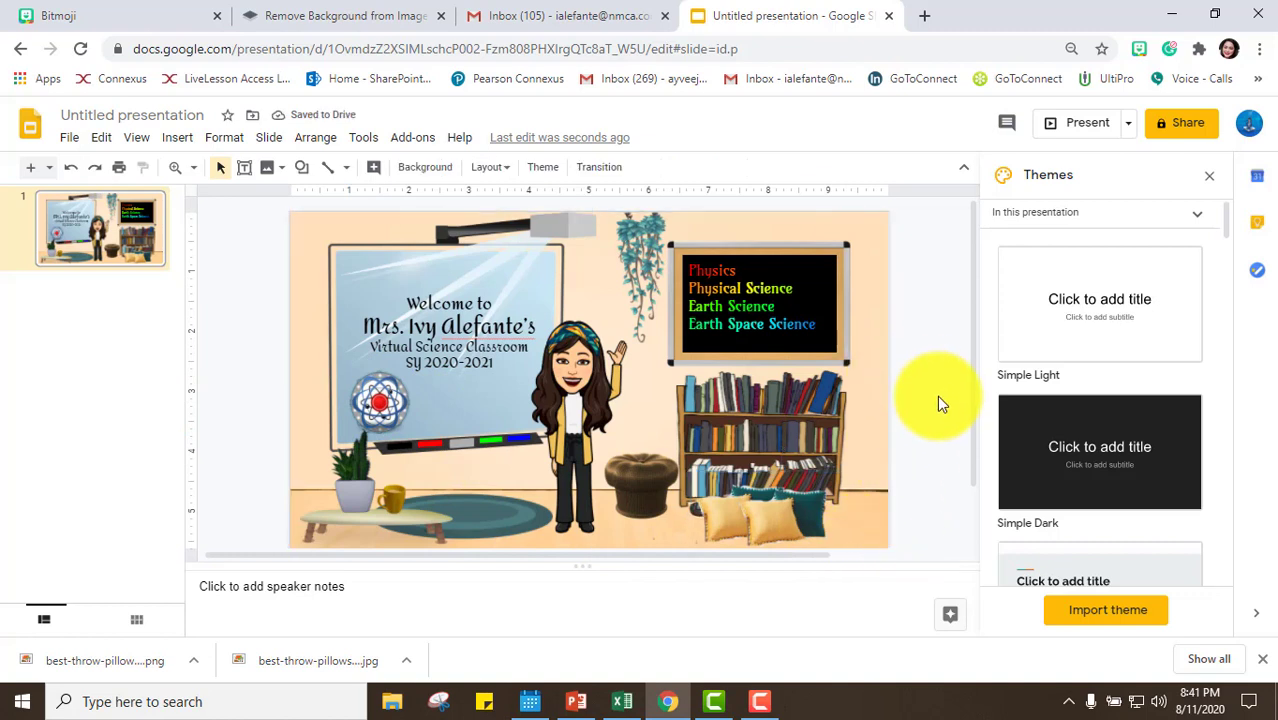